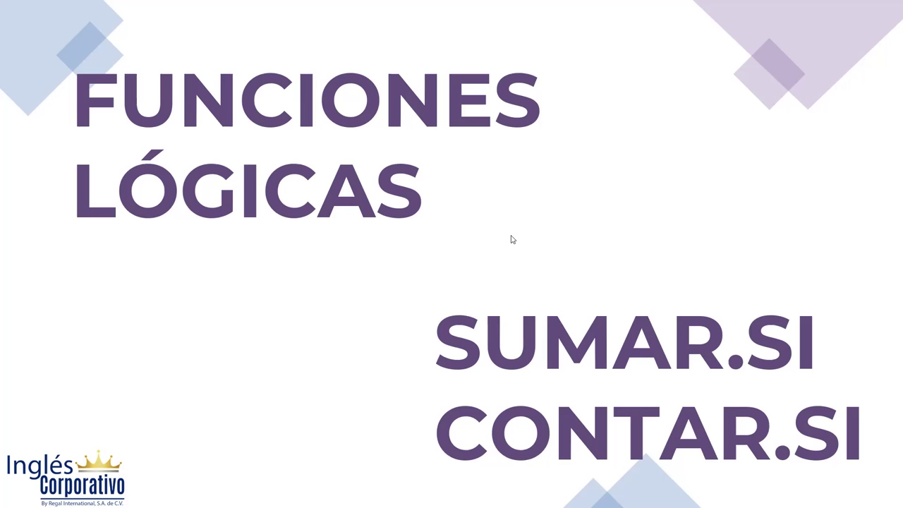
- Advance the slideshow to the SUMAR.SI slide showing =SUMAR.SI(B2:B25;">5")
left_click(587, 364)
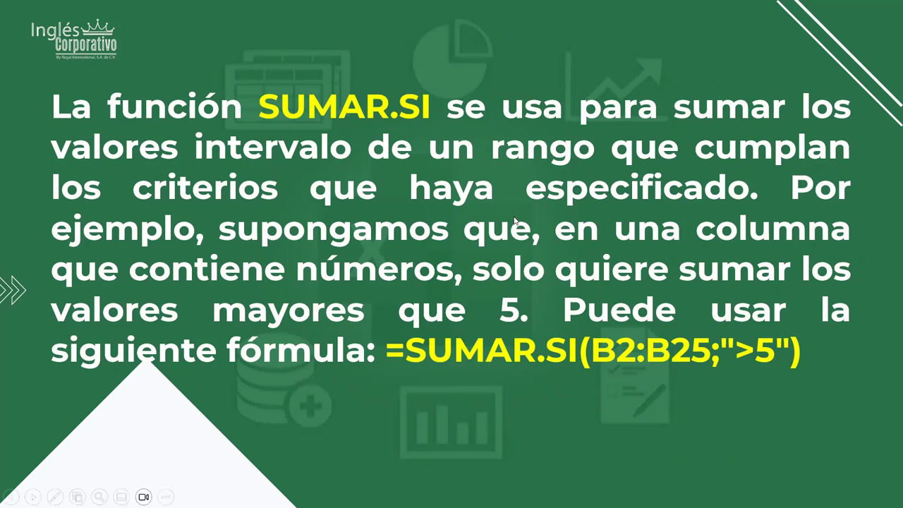
- Advance the slideshow toward the CONTAR.SI slide with its Londres example
left_click(514, 225)
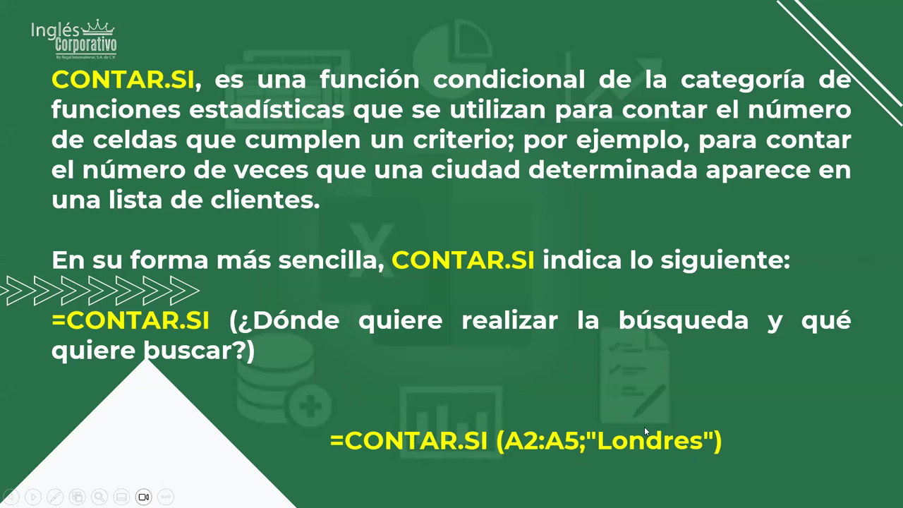
- Advance one slide, then step back to the CONTAR.SI slide
left_click(572, 340)
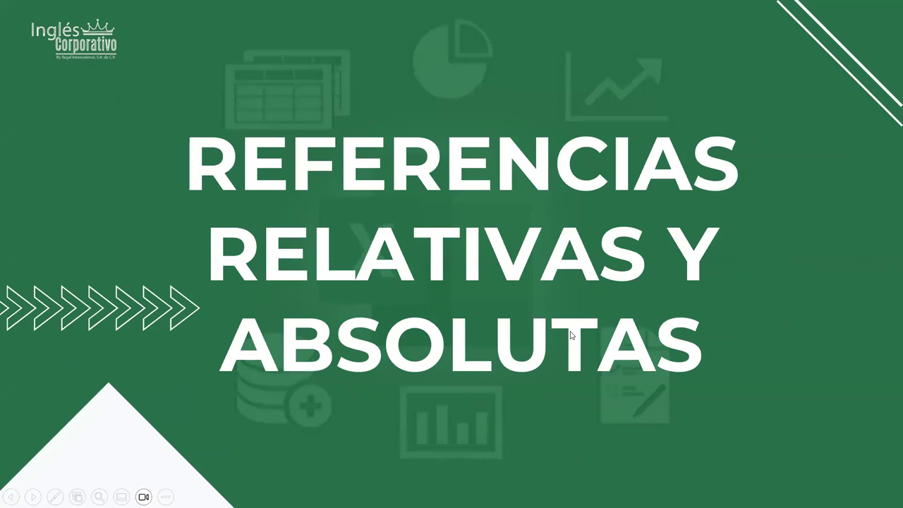
key("Left")
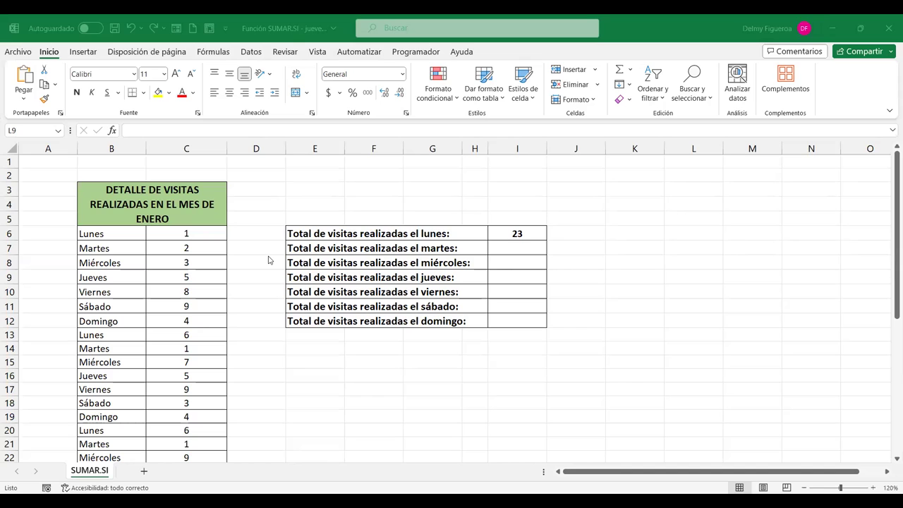
scroll(253, 328, "down", 5)
scroll(254, 330, "down", 3)
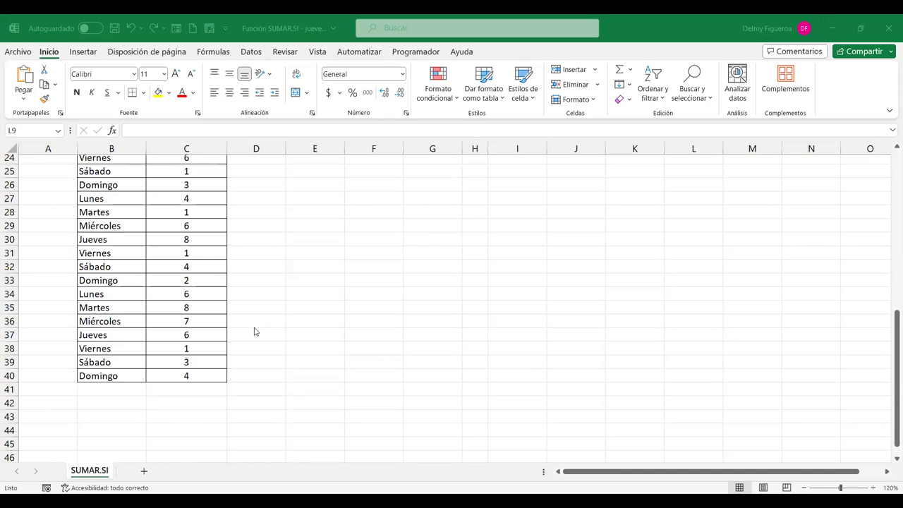
scroll(256, 331, "up", 8)
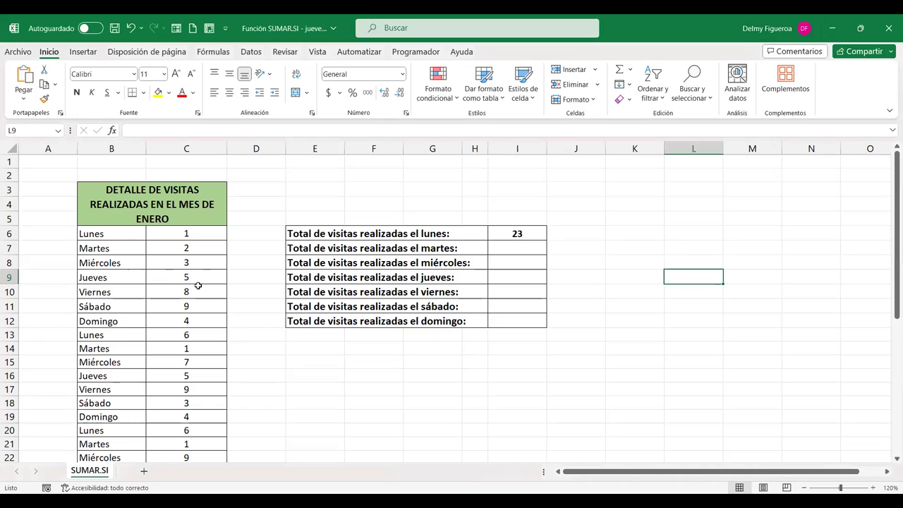
left_click(186, 319)
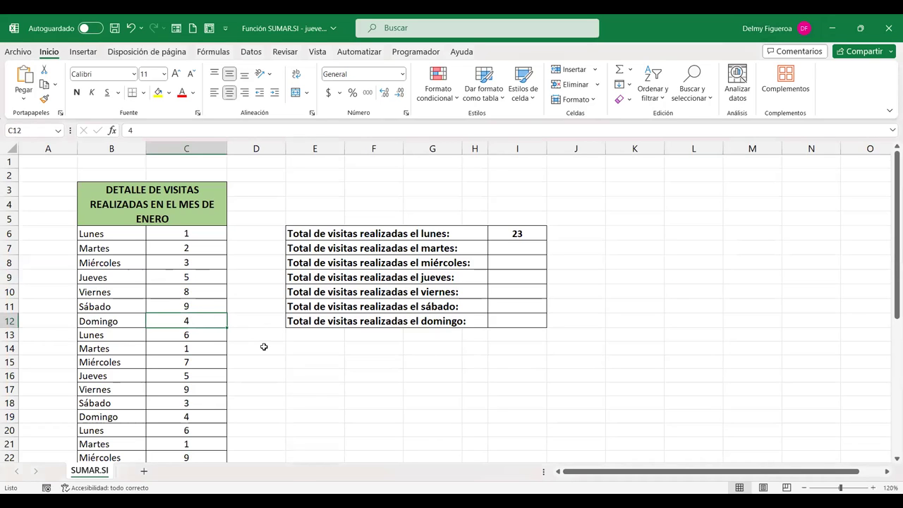
left_click(529, 232)
double_click(529, 232)
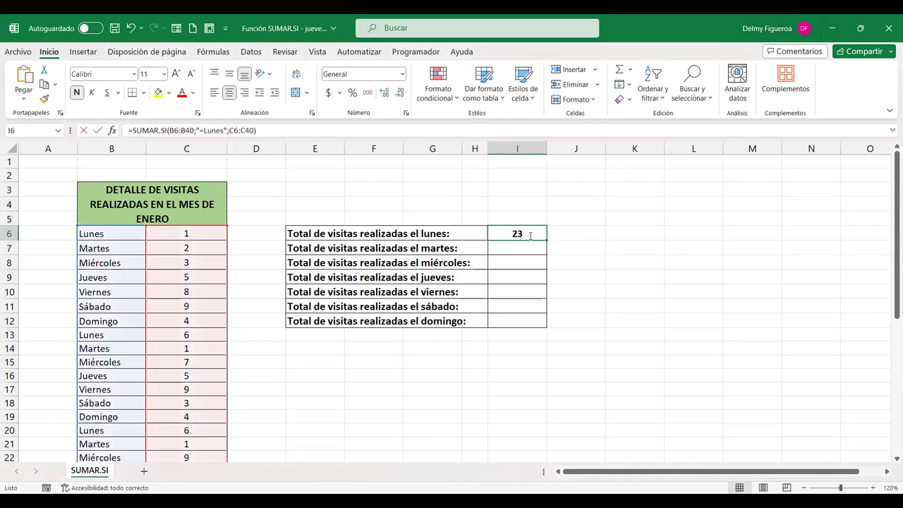
key("F2")
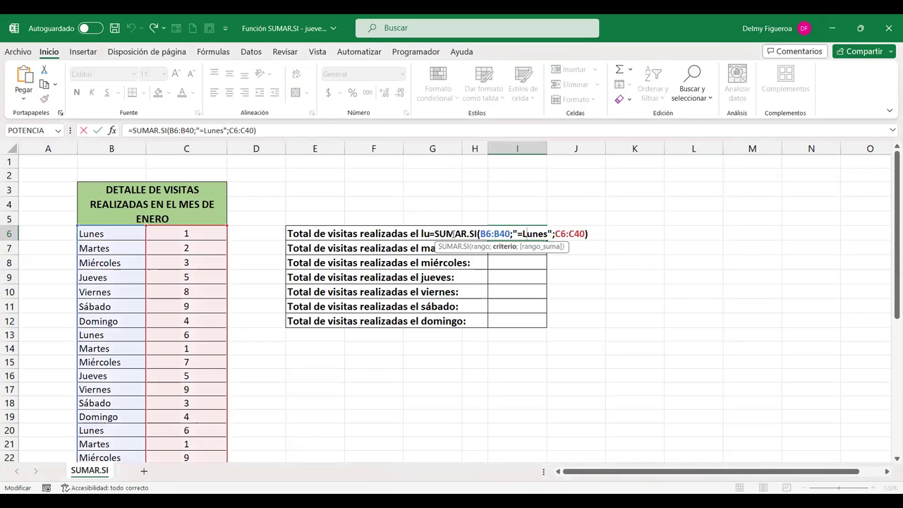
left_click(478, 233)
left_click(531, 233)
left_click(565, 233)
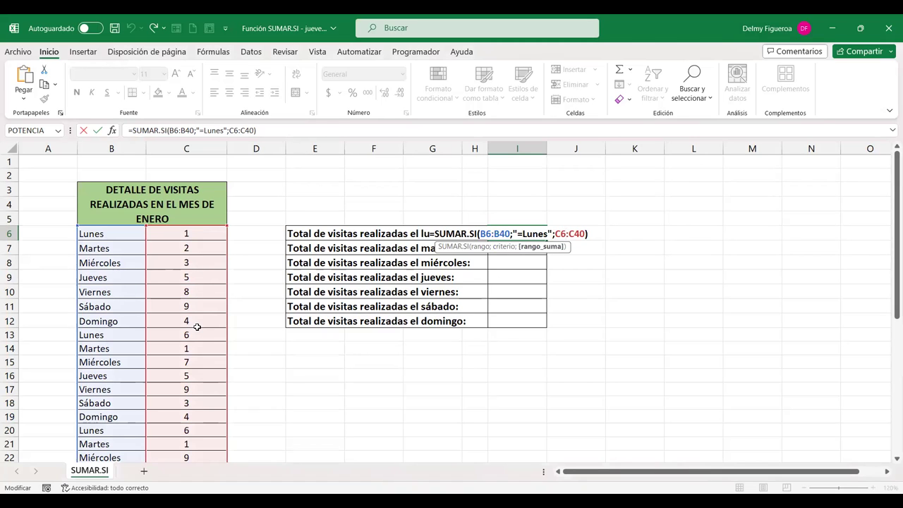
key("Return")
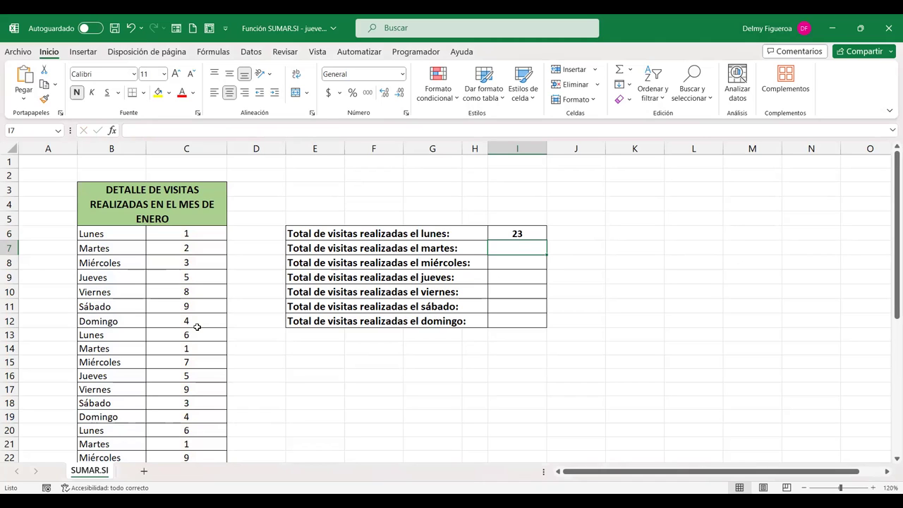
- Review Monday's =Lunes formula in I6 (23), then begin +SUMAR.SI( in the Tuesday cell I7
type("+")
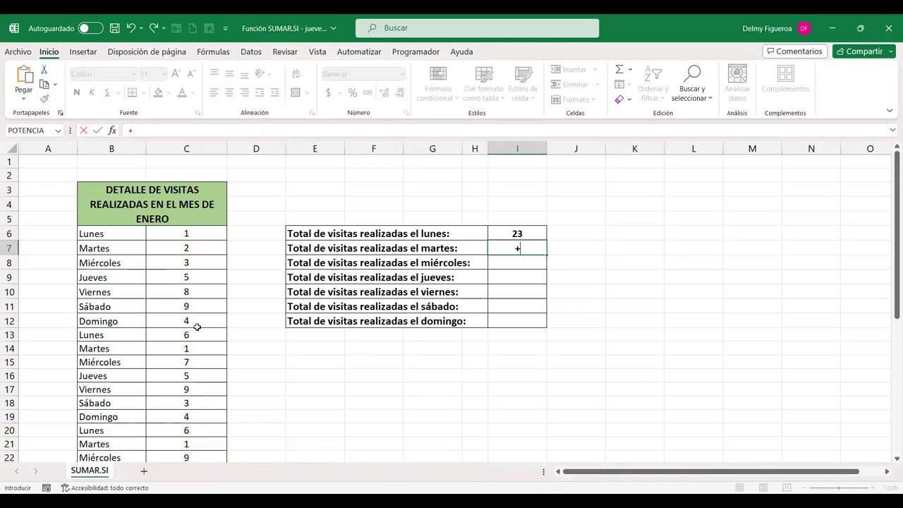
key("Escape")
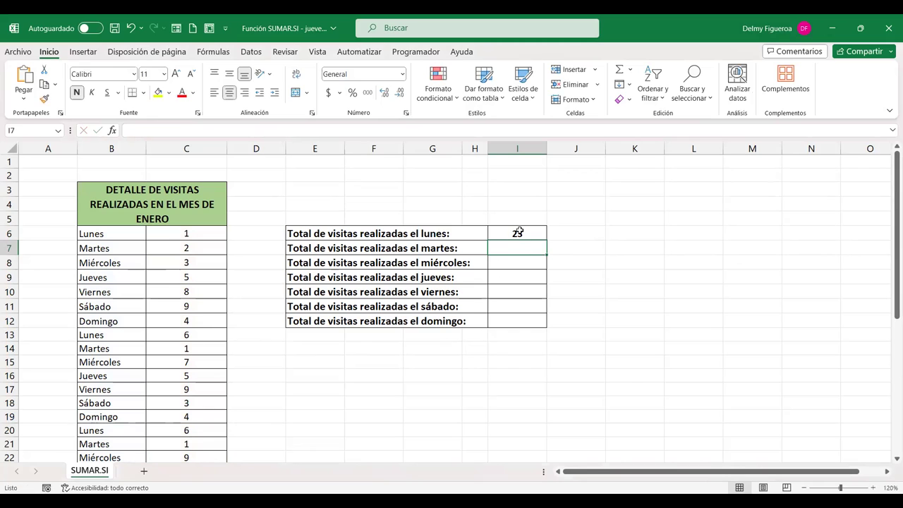
left_click(517, 231)
double_click(520, 231)
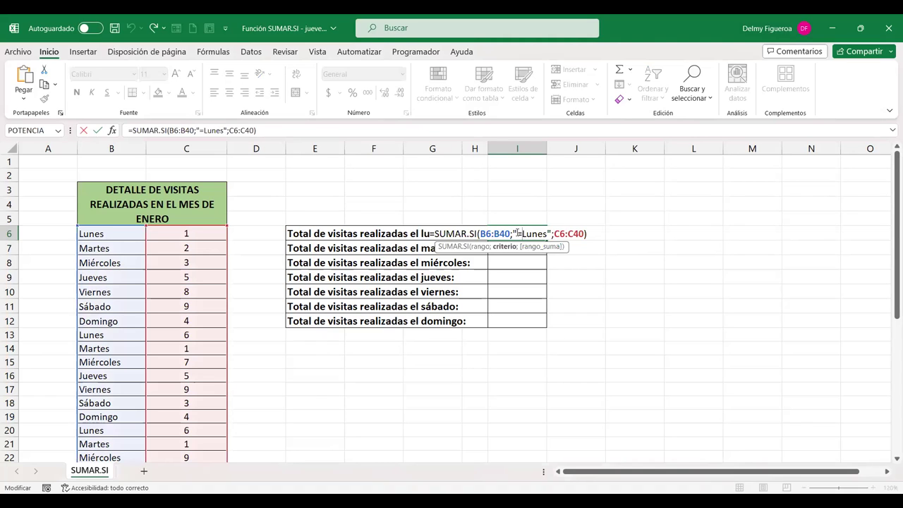
left_click_drag(517, 233, 546, 234)
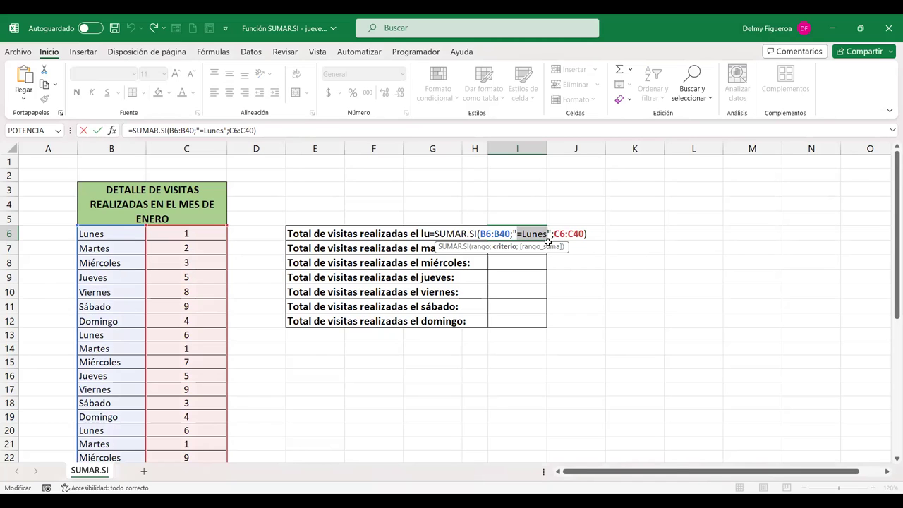
key("Return")
type("+")
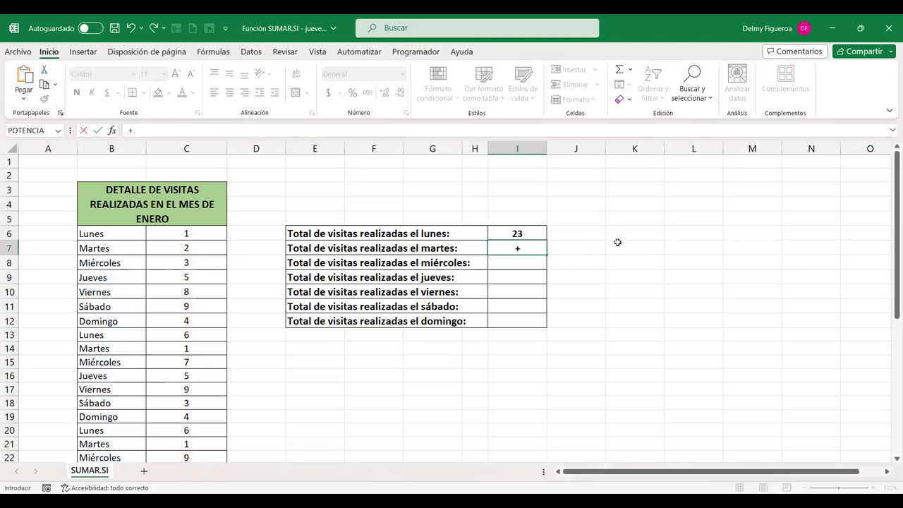
type("sumar")
double_click(540, 258)
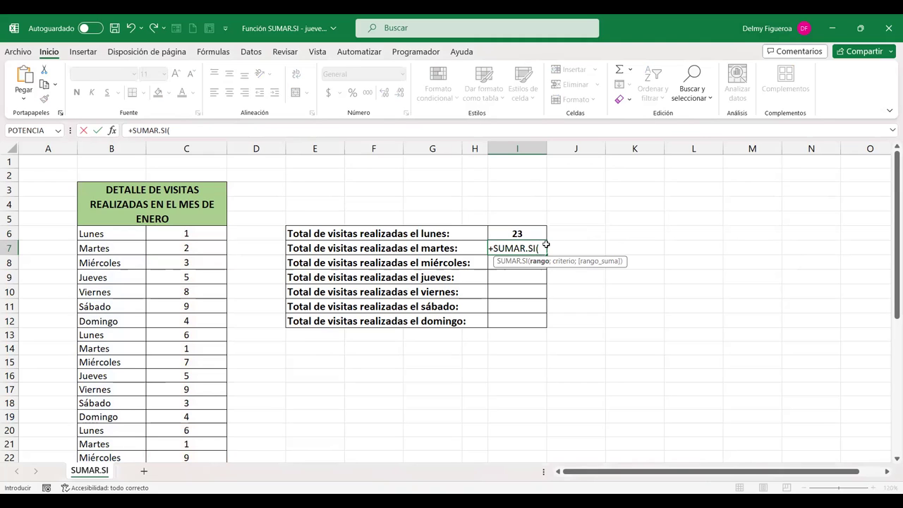
- Complete I7 as SUMAR.SI(B6:B40;"martes";C6:C40), giving a Tuesday total of 13
left_click(112, 234)
left_click(111, 234)
key("ctrl+shift+Down")
scroll(388, 278, "up", 5)
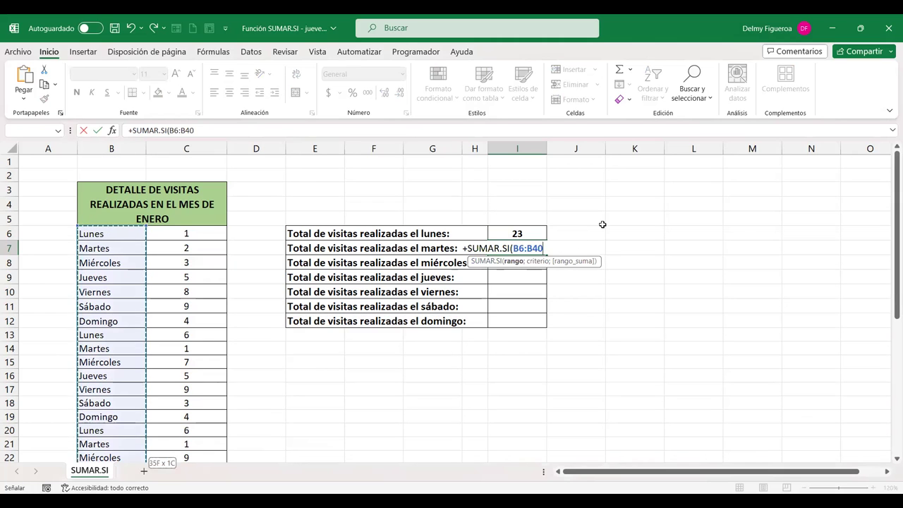
type(";")
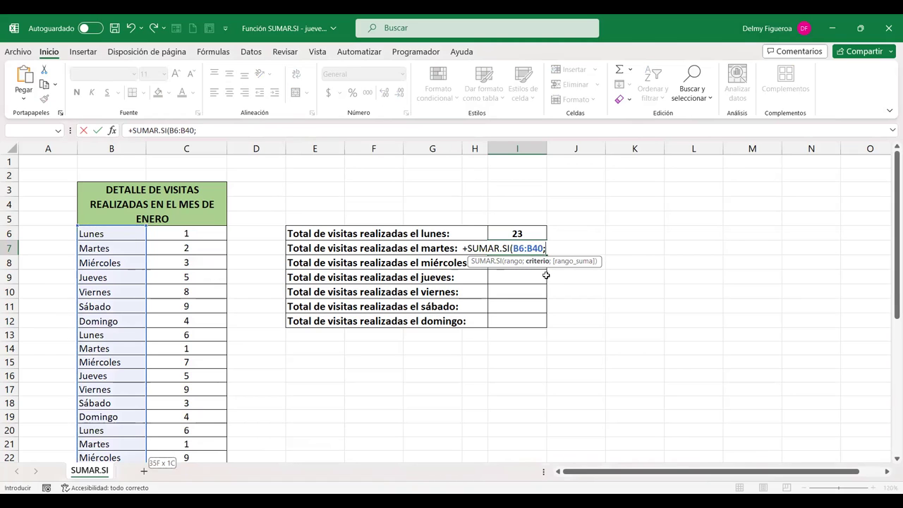
type("\"martes\";")
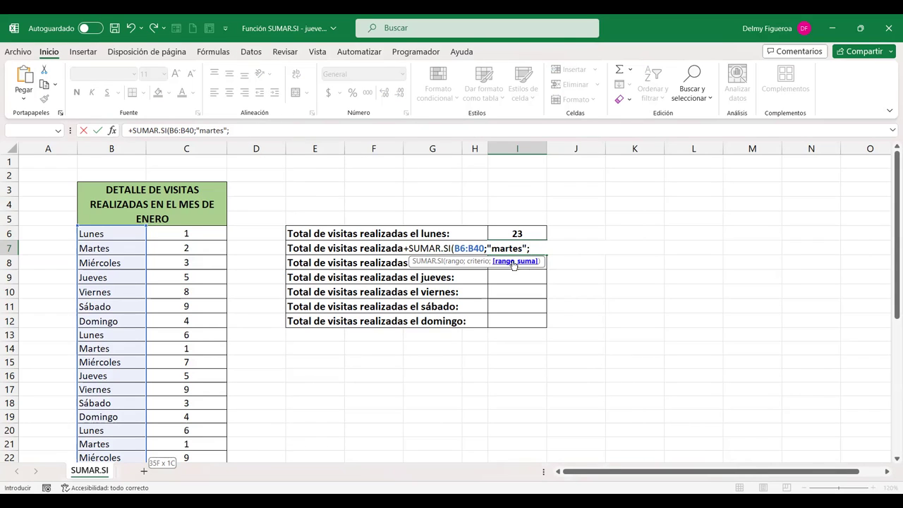
left_click(208, 232)
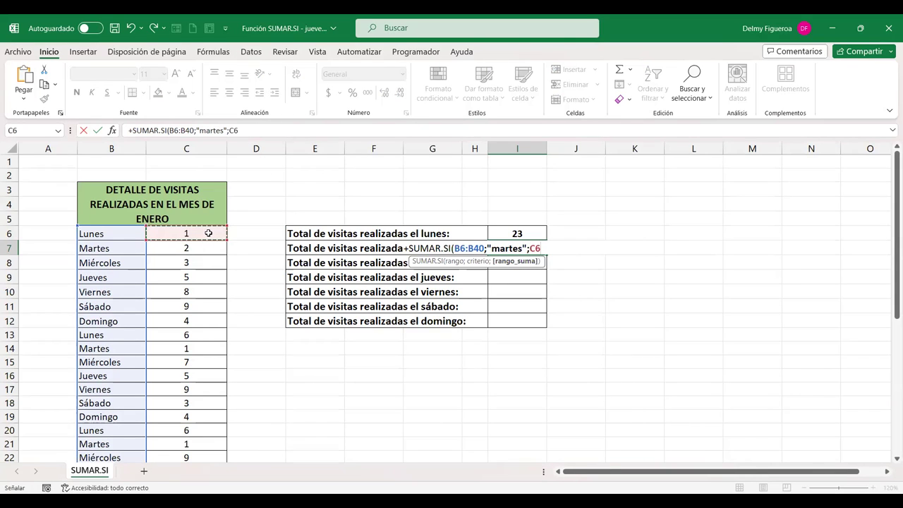
key("ctrl+shift+Down")
key("Return")
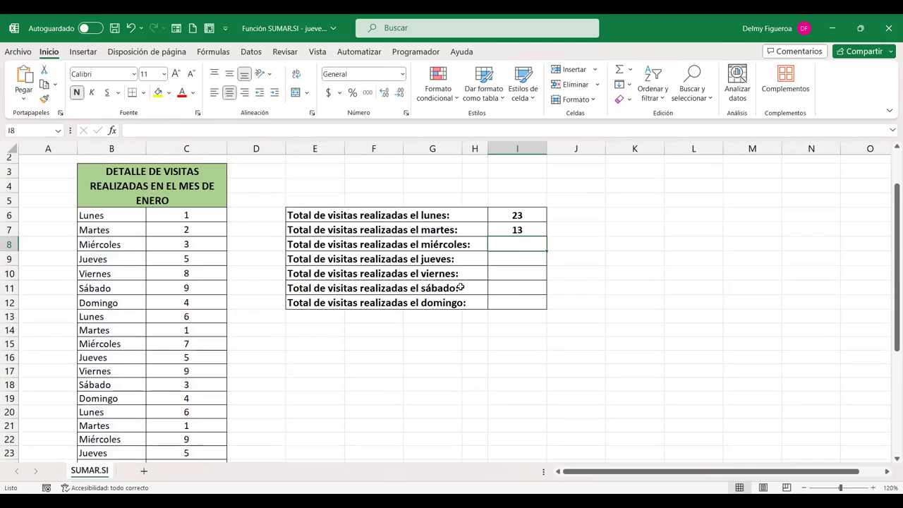
- Inspect the Tuesday SUMAR.SI formula in I7 and its sum range argument
left_click(529, 249)
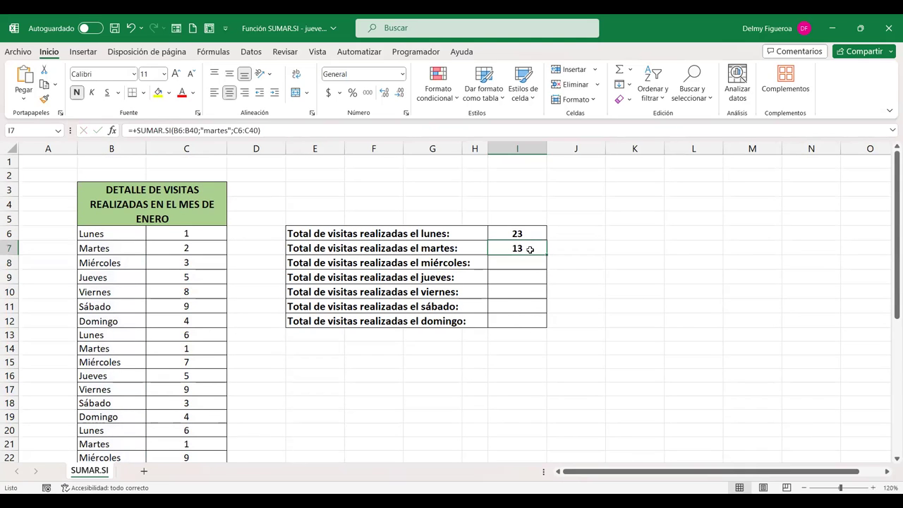
double_click(526, 245)
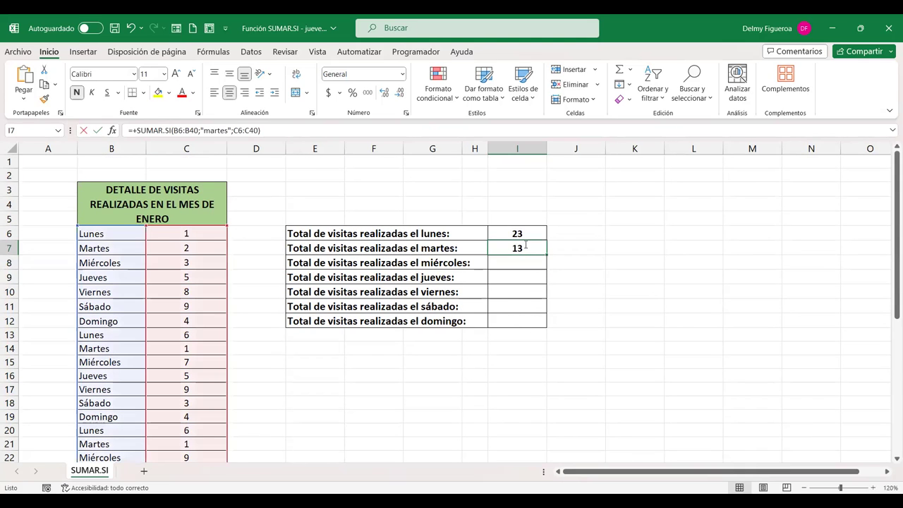
double_click(526, 244)
left_click(577, 248)
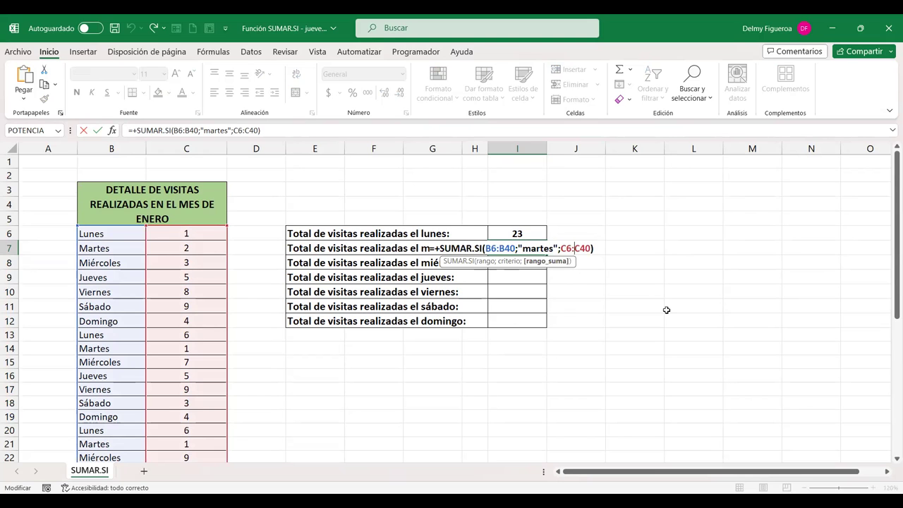
key("Return")
- Copy I7's formula text into I8 and mark its day criterion for replacement
left_click(537, 244)
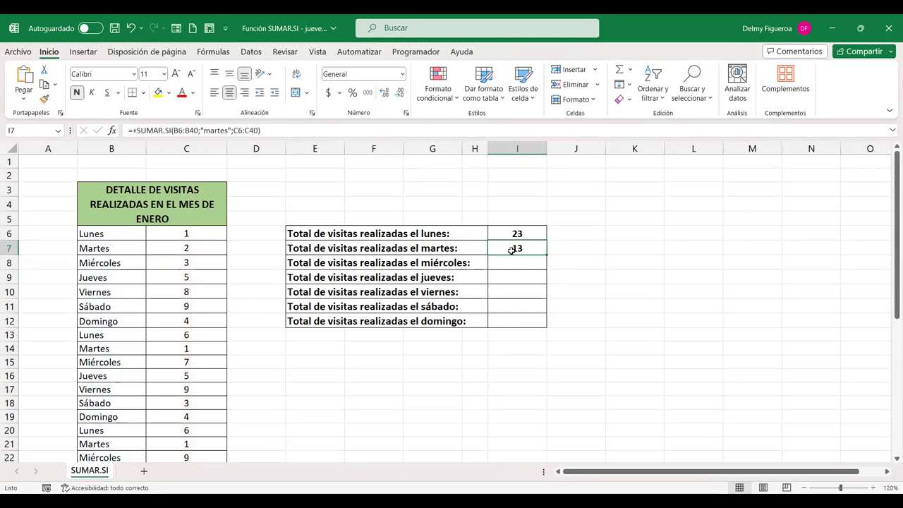
left_click_drag(261, 130, 93, 128)
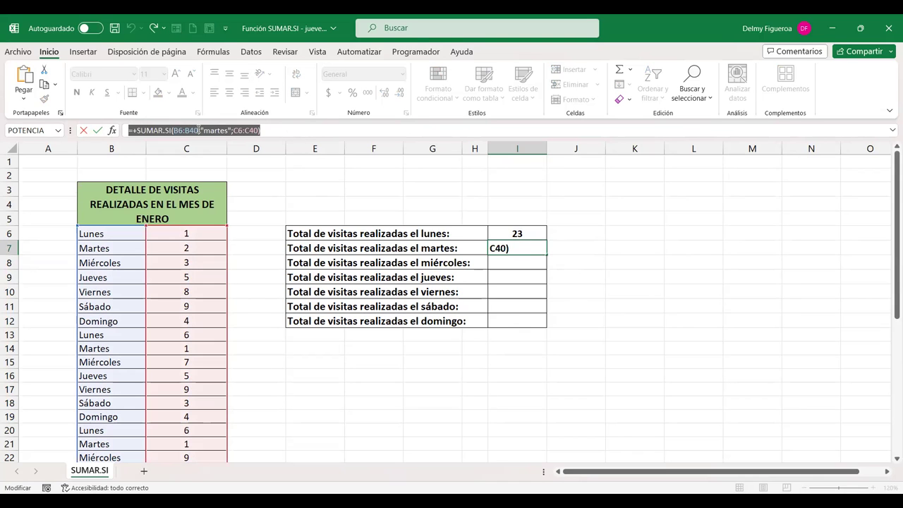
key("ctrl+c")
key("Return")
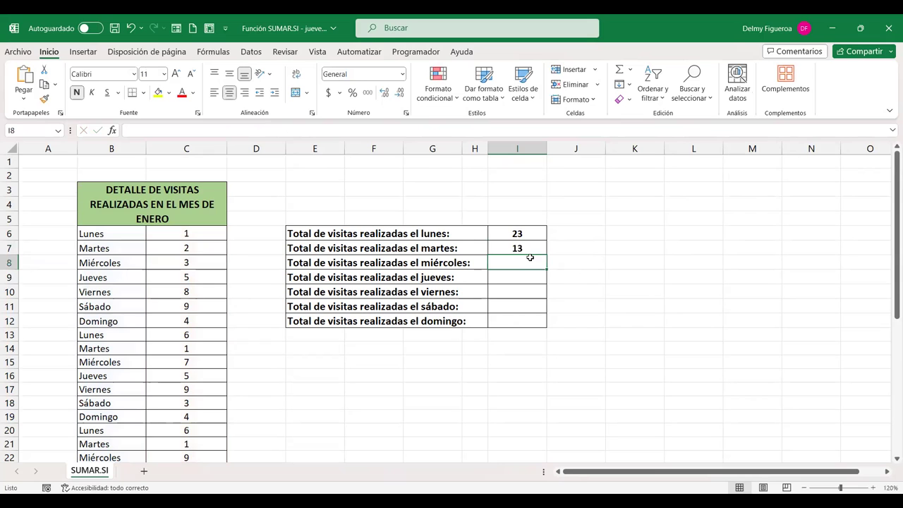
key("ctrl+v")
double_click(523, 262)
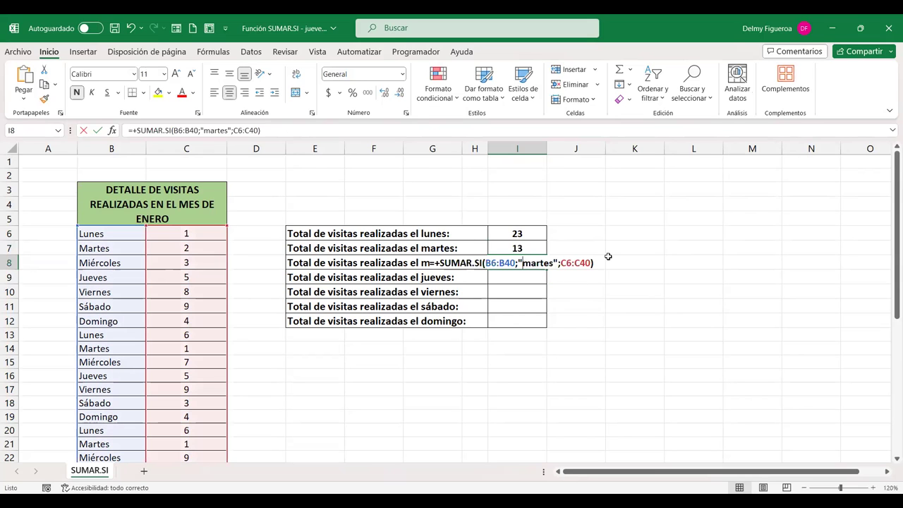
key("shift+Right")
key("shift+Right")
key("shift+Right")
- Finish Wednesday's "miércoles" total (32) and paste the formula into I9 with criterion "jueves"
type("iércoles")
key("Return")
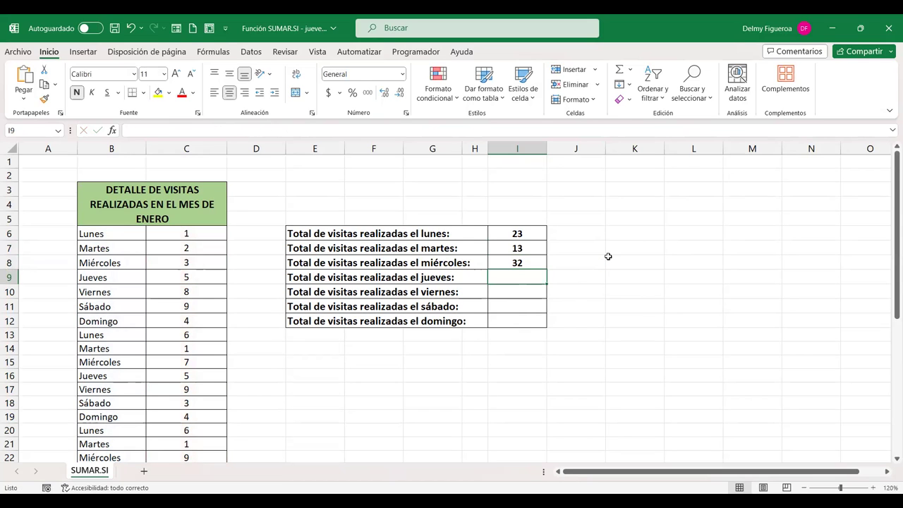
key("ctrl+v")
key("F3")
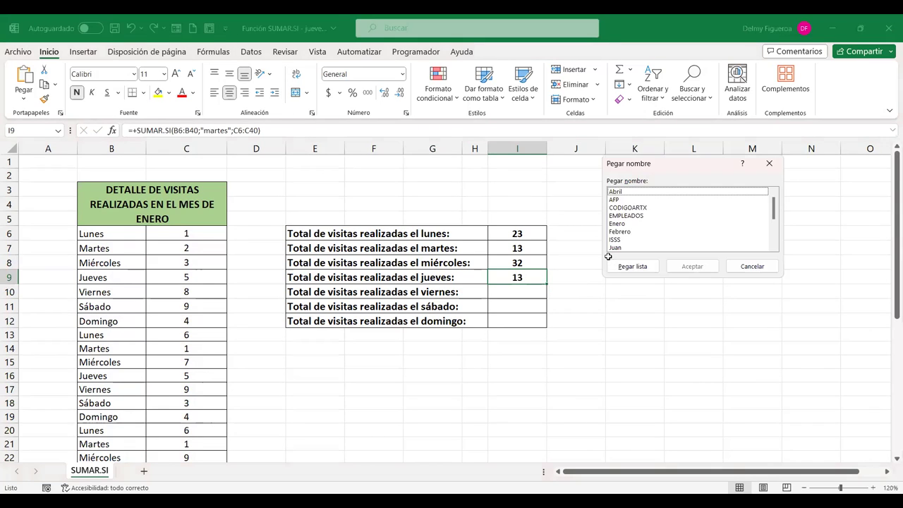
key("Escape")
key("F2")
key("Left")
key("Left")
key("Left")
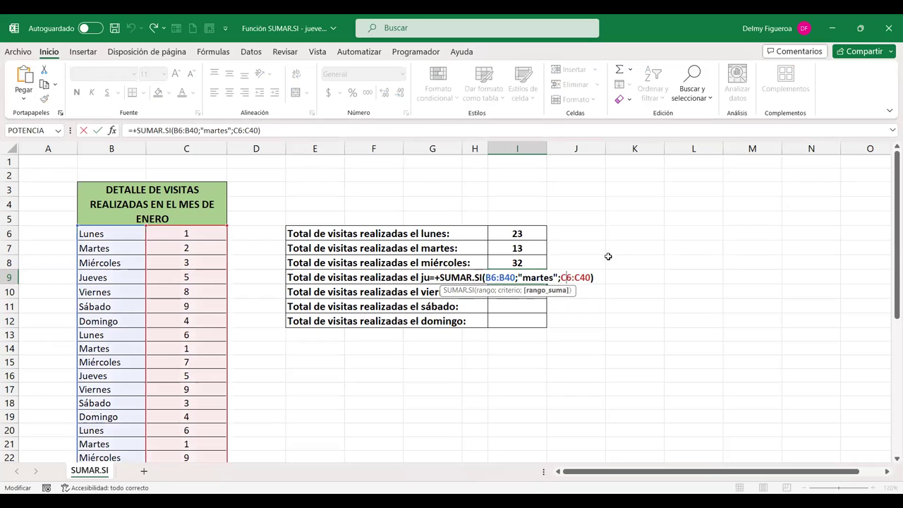
key("Left")
key("Left")
key("Left")
key("shift+Left")
key("shift+Left")
key("shift+Left")
key("shift+Left")
key("shift+Left")
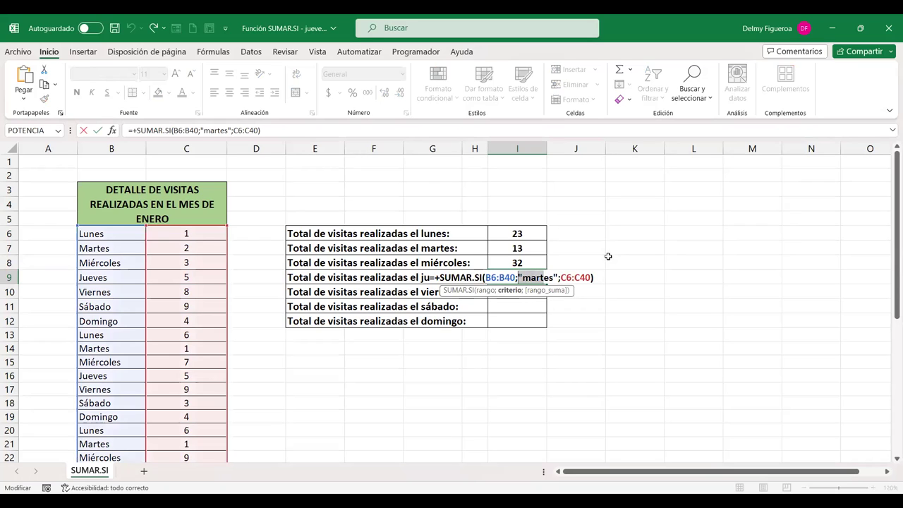
type("jueves")
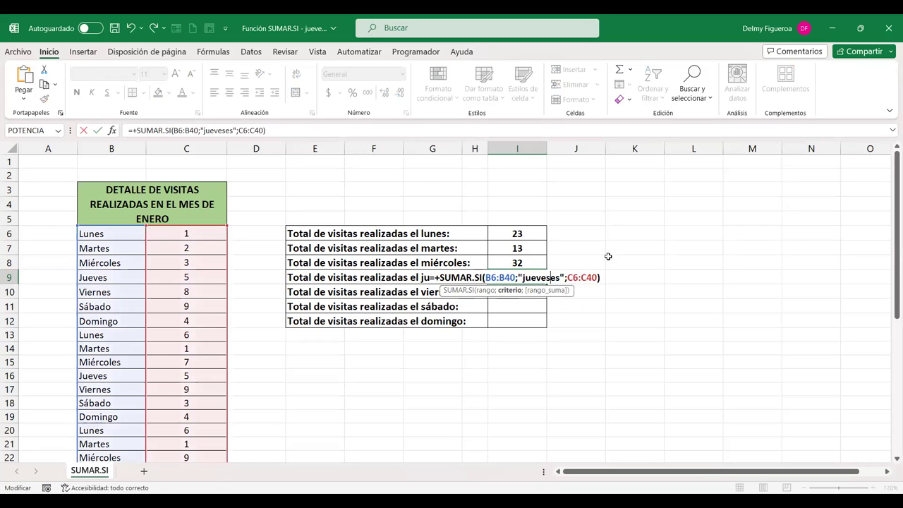
key("Delete")
key("Delete")
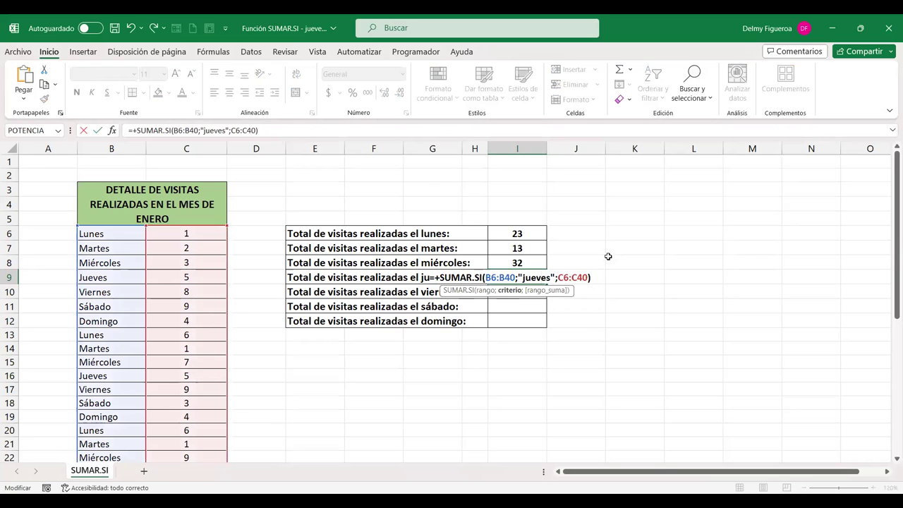
key("Return")
- Paste the formula into I10 with criterion "viernes", giving 25, and recheck it
key("ctrl+v")
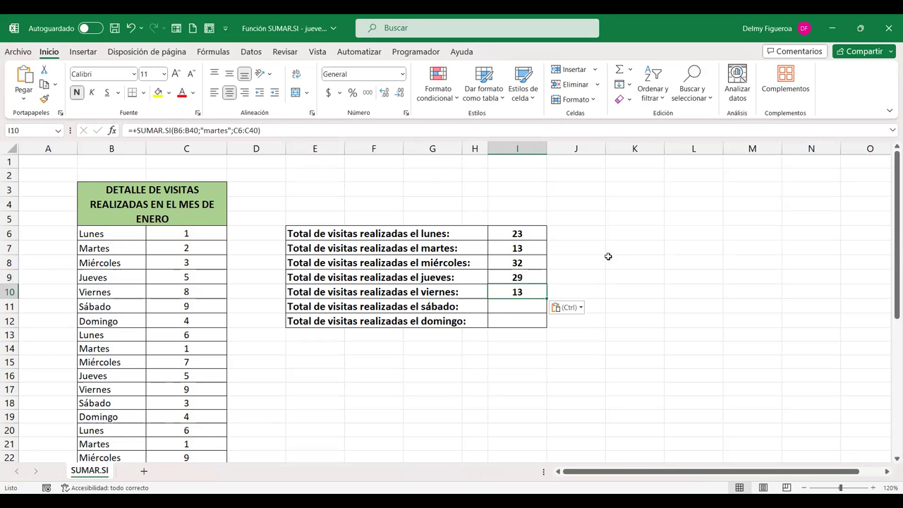
key("F2")
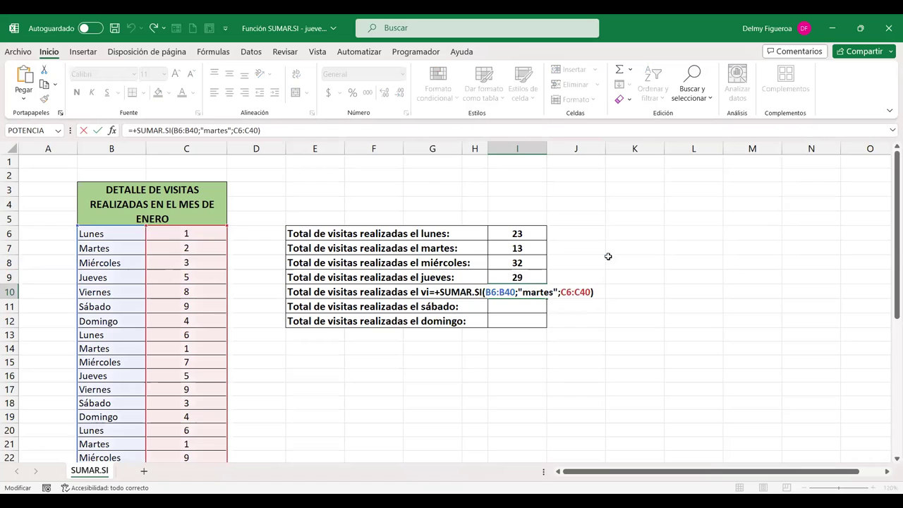
key("Left")
key("Left")
key("Left")
key("Left")
key("Left")
key("Left")
key("Left")
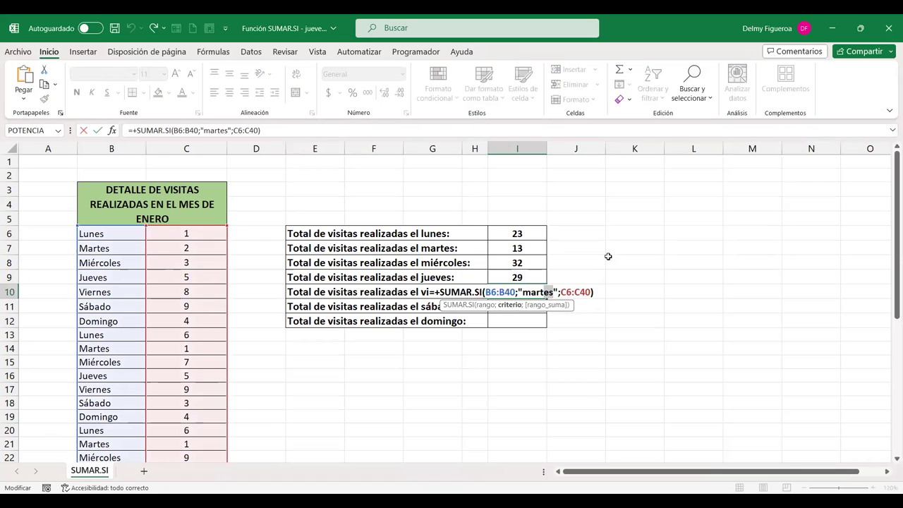
key("shift+Left")
key("shift+Left")
key("shift+Left")
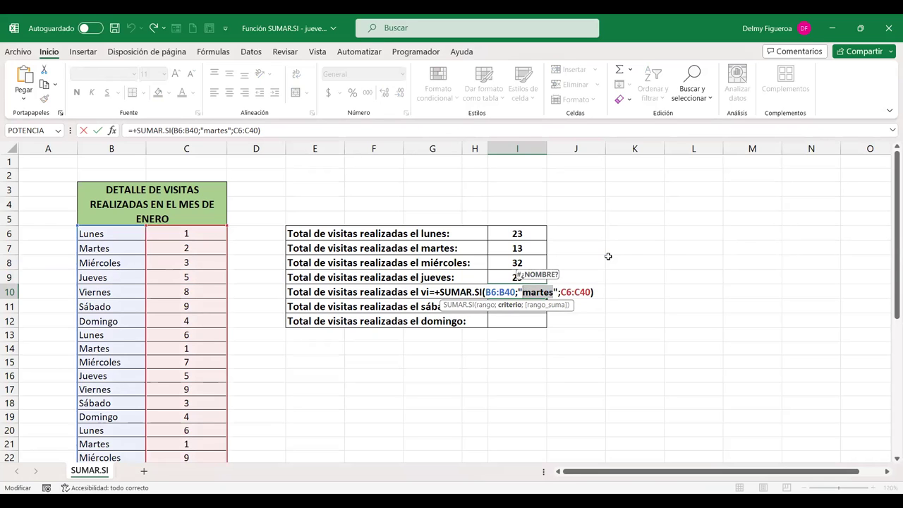
type("viernes")
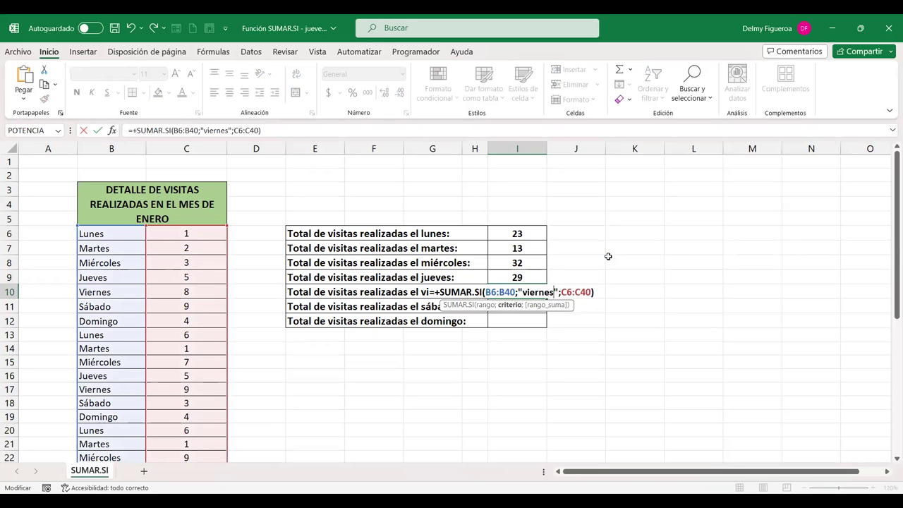
key("Return")
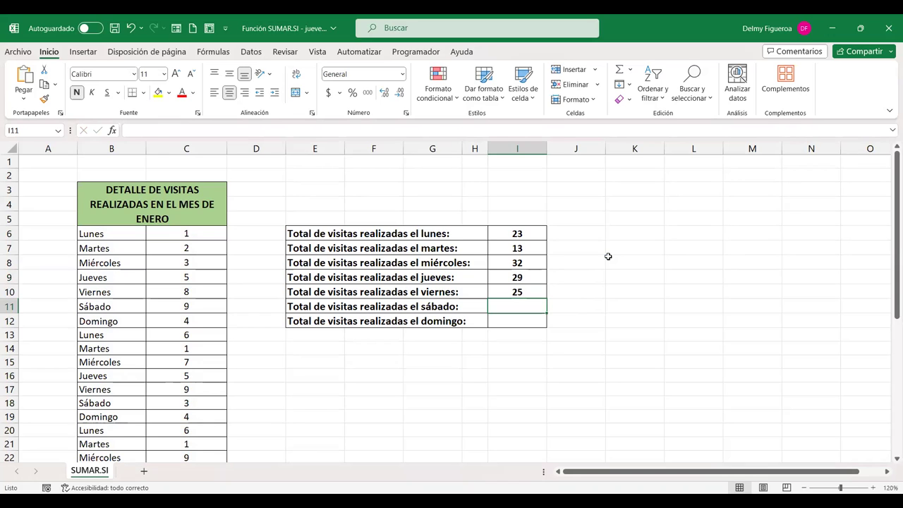
key("Up")
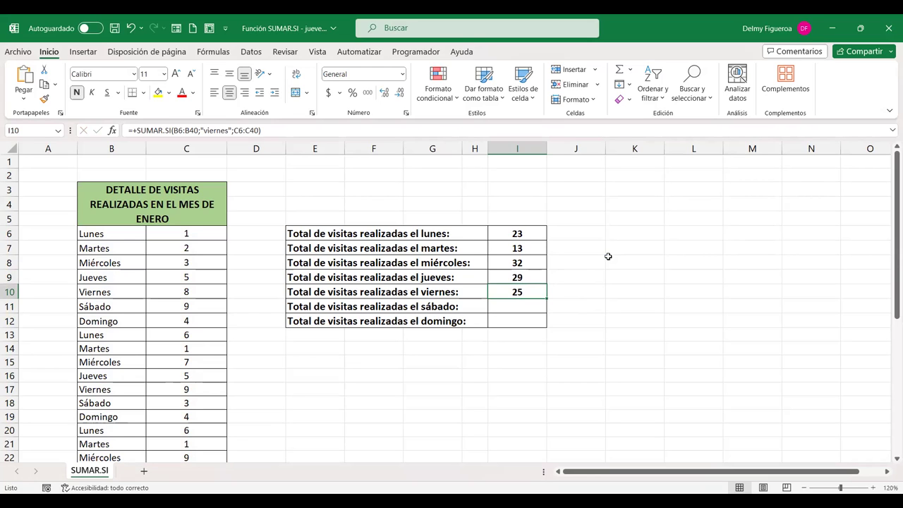
- Type the note "Ctrl + flecha abajo" into K7 beside the summary table
left_click(622, 251)
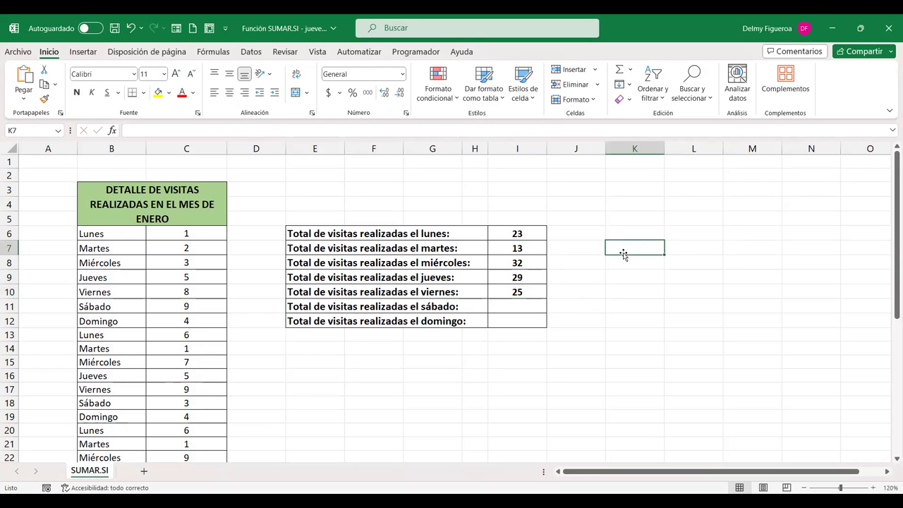
type("Ctrñ")
key("BackSpace")
type("l +")
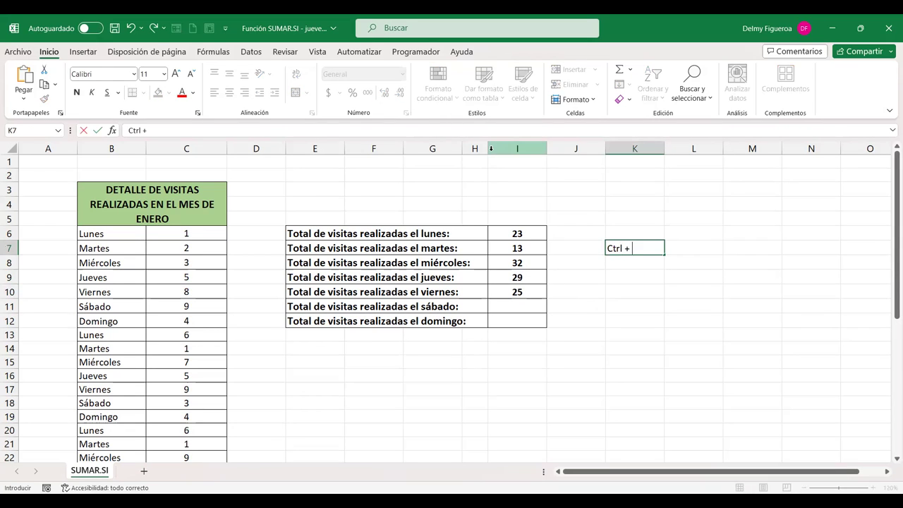
type(" flecha abajo")
key("Return")
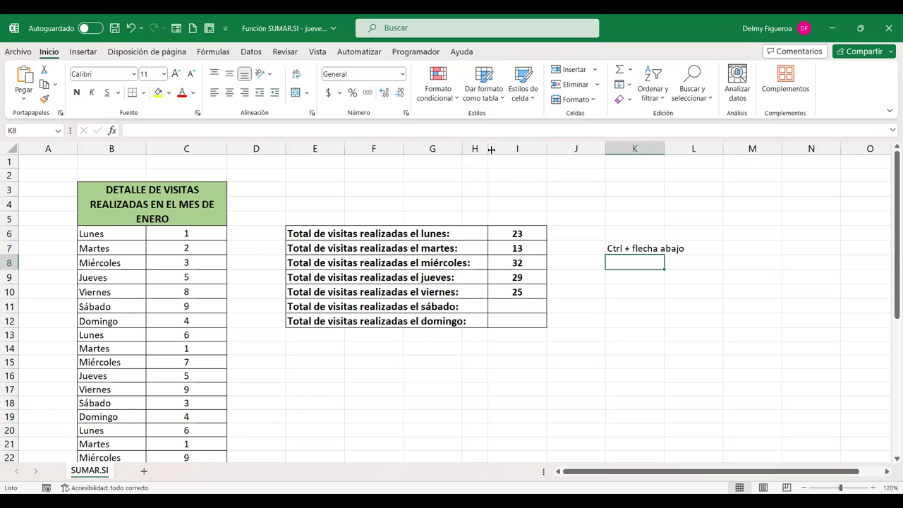
double_click(517, 307)
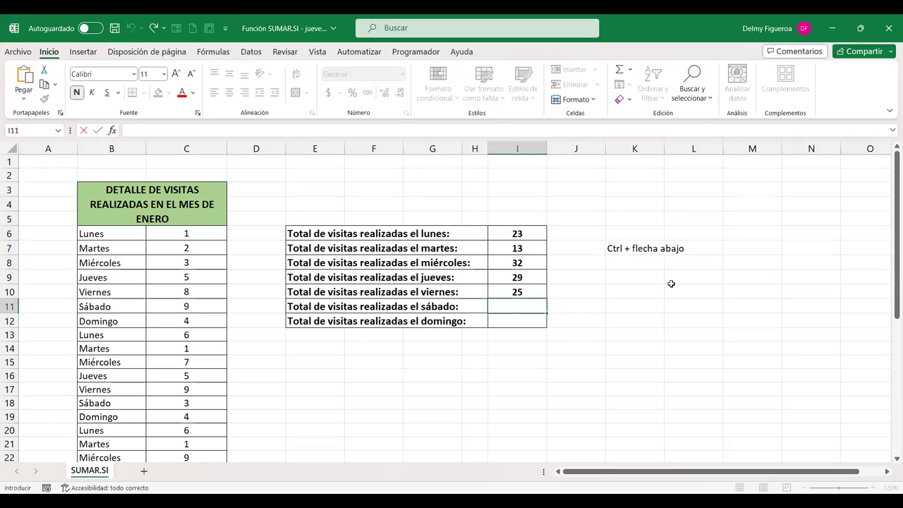
- Start =SUMAR.SI( in I11 with range B6:B40, then backspace to redo the arguments
type("=")
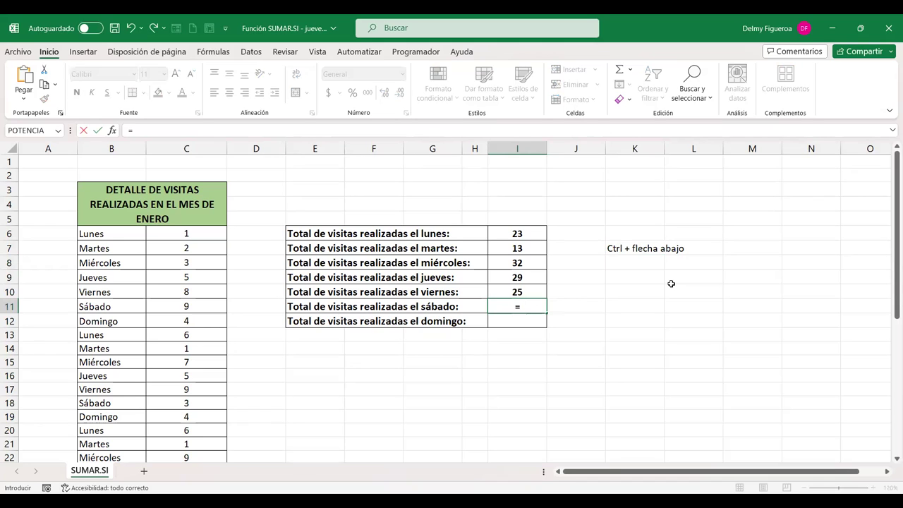
type("sumar")
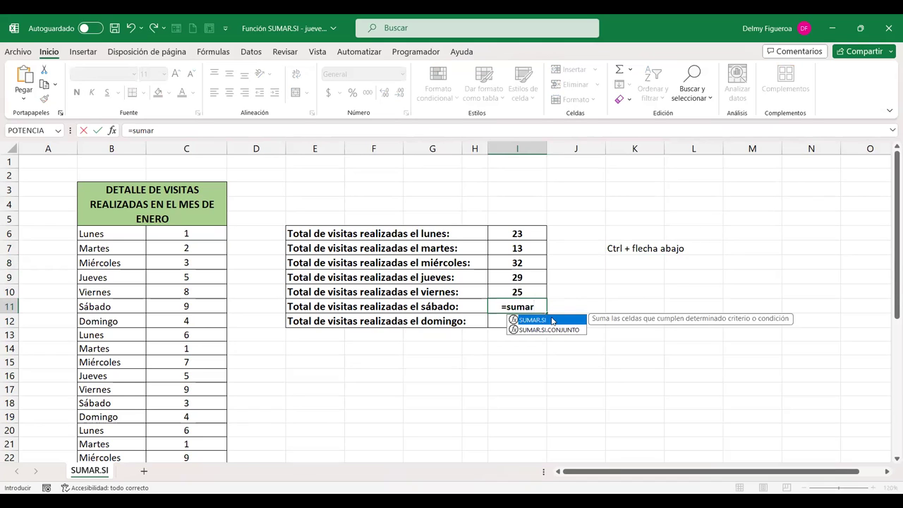
double_click(551, 321)
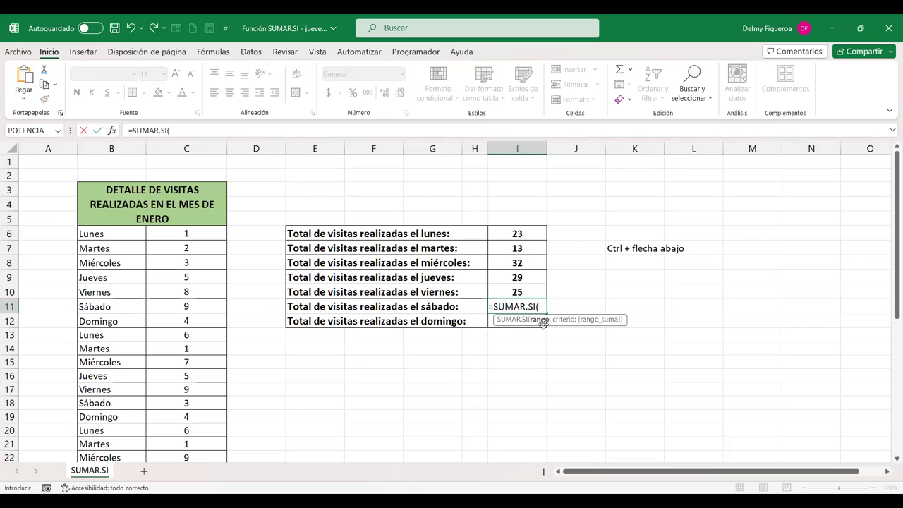
left_click(106, 234)
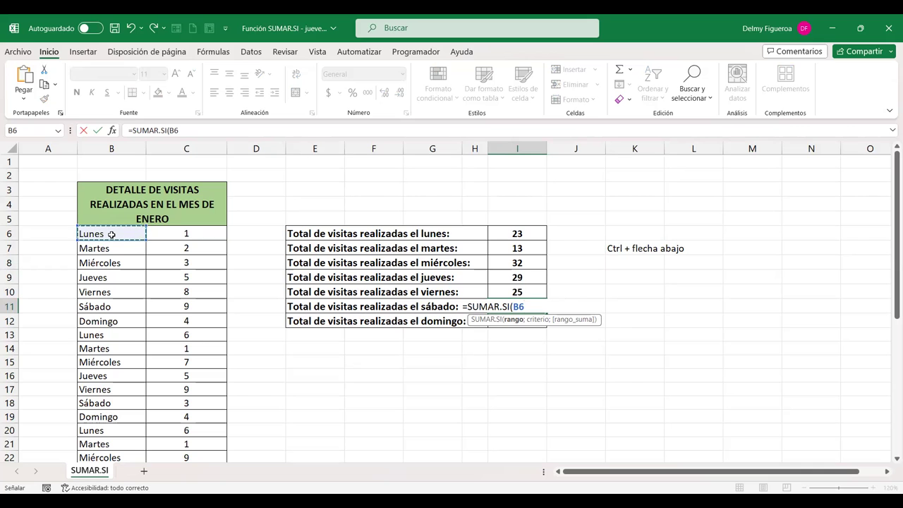
key("ctrl+shift+Down")
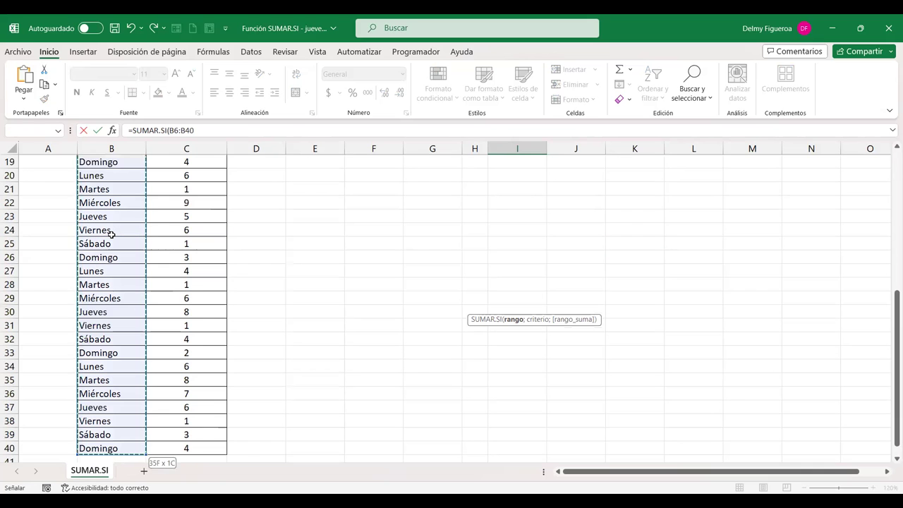
scroll(181, 264, "up", 5)
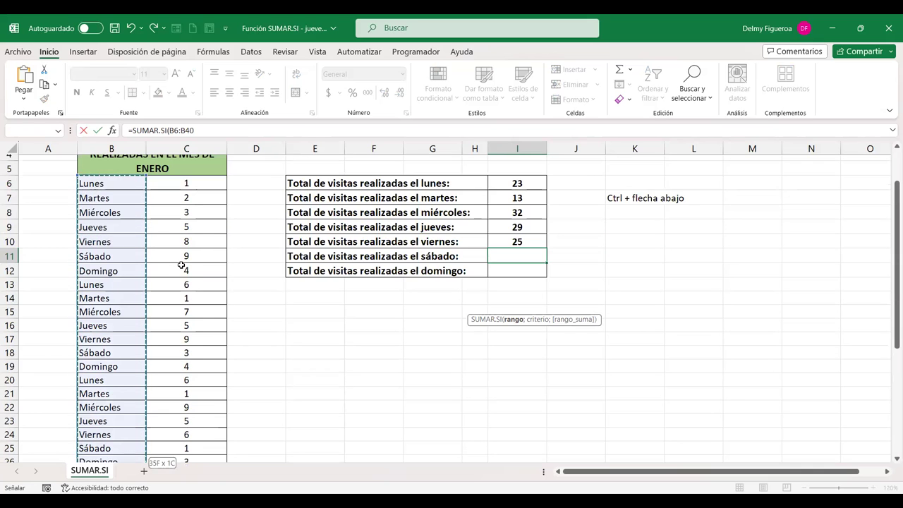
scroll(625, 204, "up", 1)
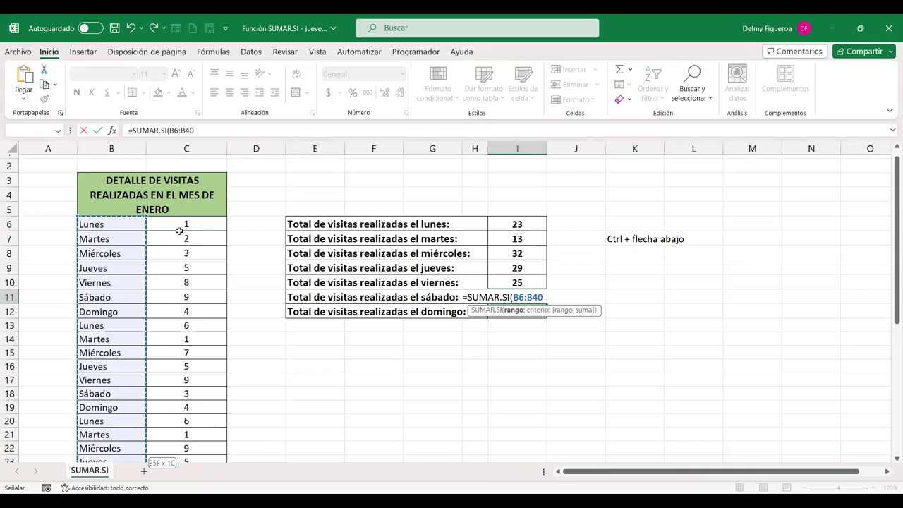
scroll(132, 341, "down", 10)
scroll(119, 245, "down", 4)
scroll(118, 245, "up", 3)
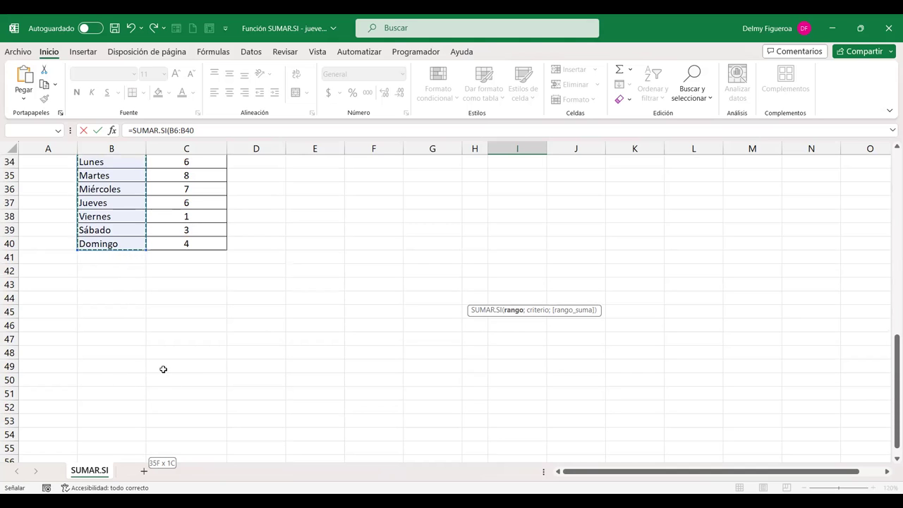
scroll(615, 273, "up", 7)
scroll(614, 272, "up", 4)
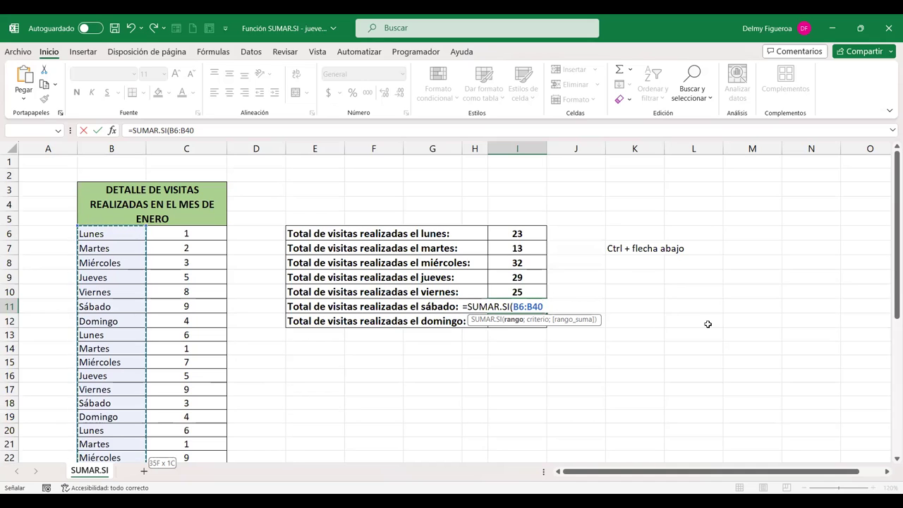
type(";")
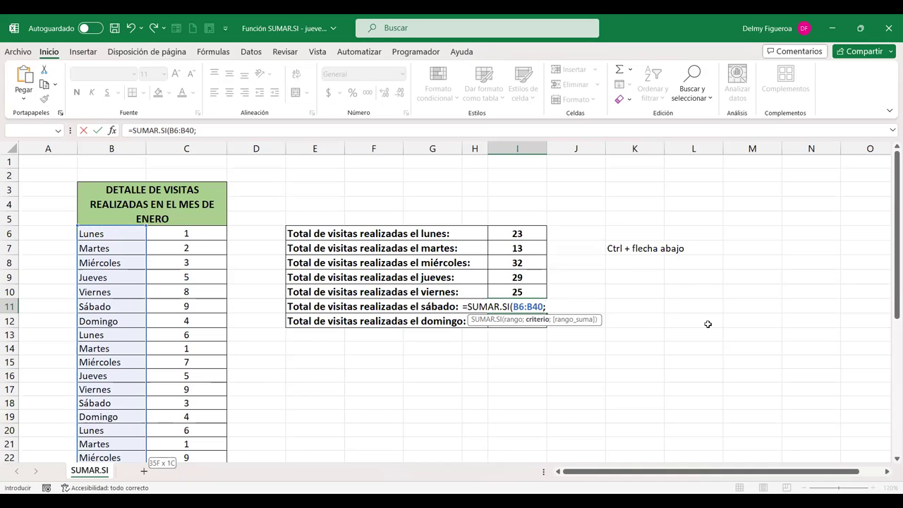
type("\"")
key("BackSpace")
key("BackSpace")
key("BackSpace")
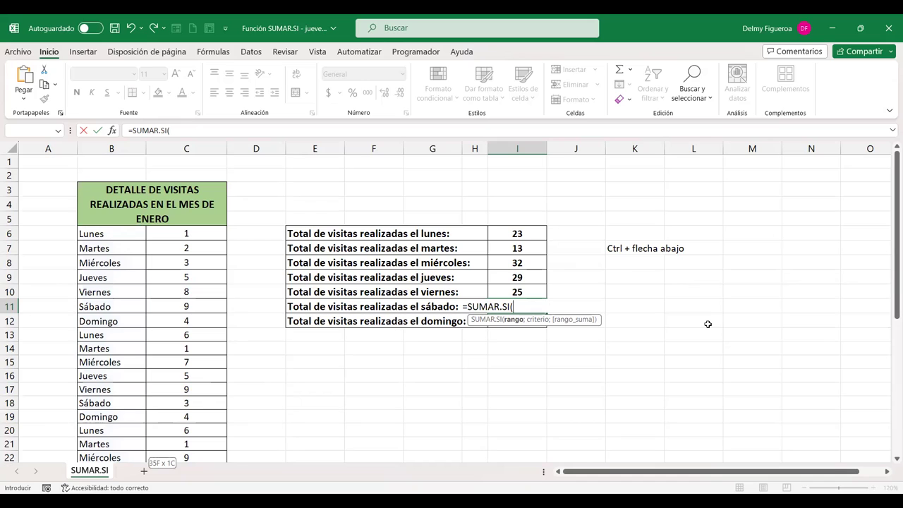
- Enter B6:B40 as the first argument of I11's SUMAR.SI formula
left_click(123, 237)
key("shift+Right")
key("ctrl+space")
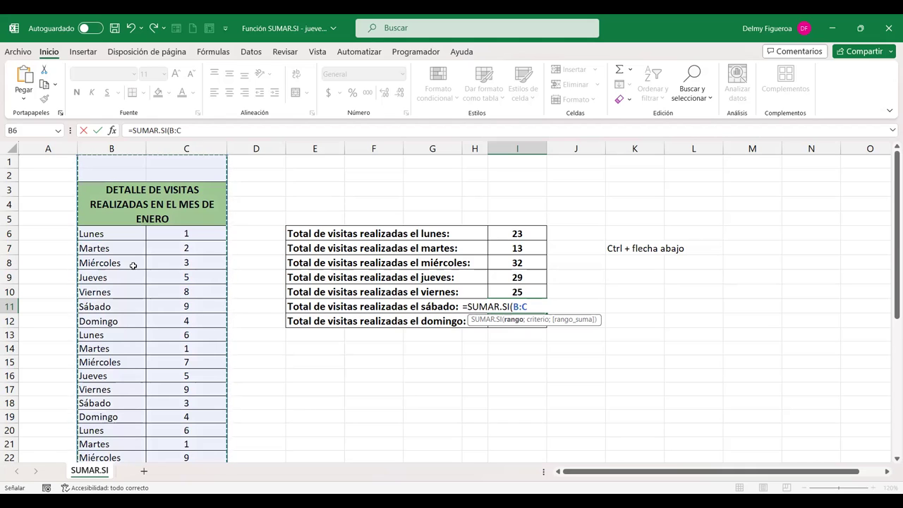
left_click(126, 234)
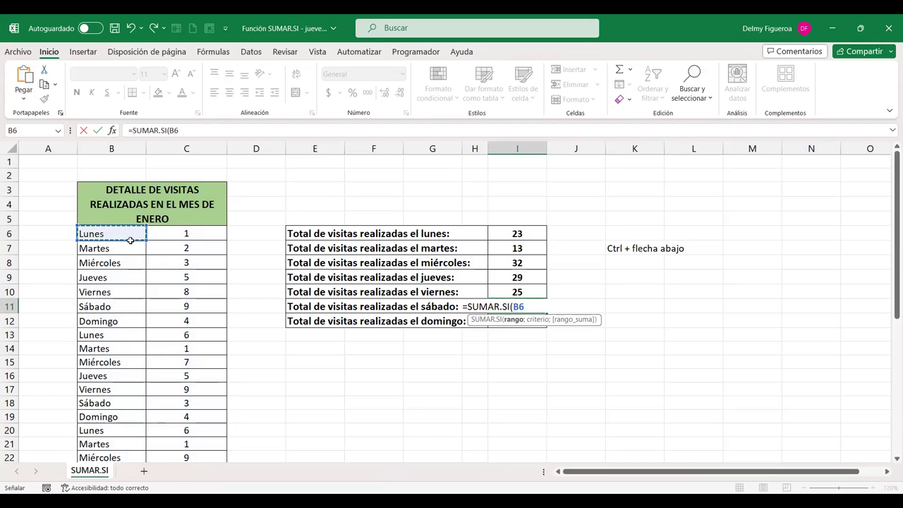
key("ctrl+shift+Down")
scroll(578, 289, "up", 5)
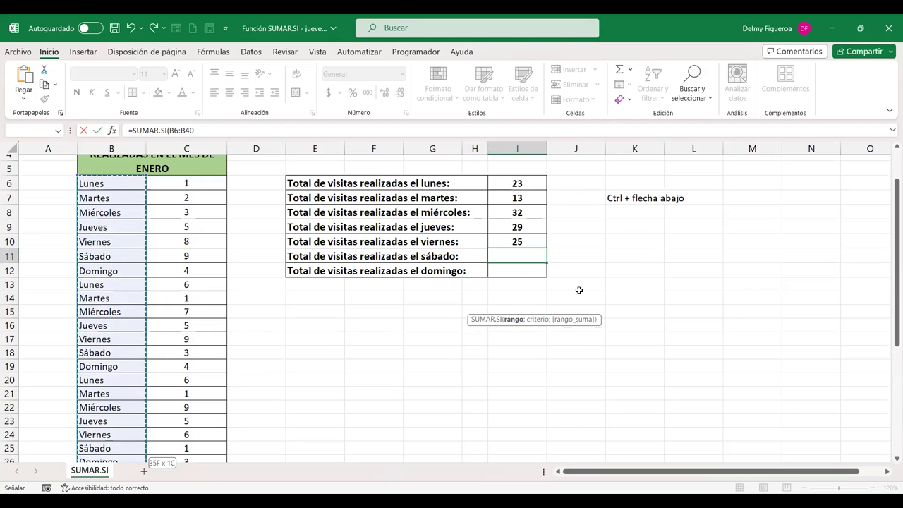
scroll(579, 290, "up", 1)
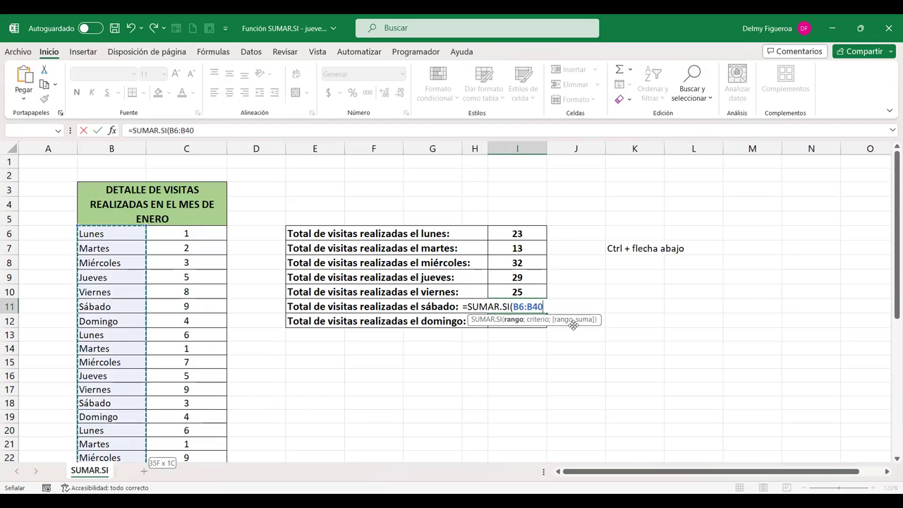
- Complete the I11 formula with criterion "sábado" and sum range C6:C40, giving 20
type(";\"")
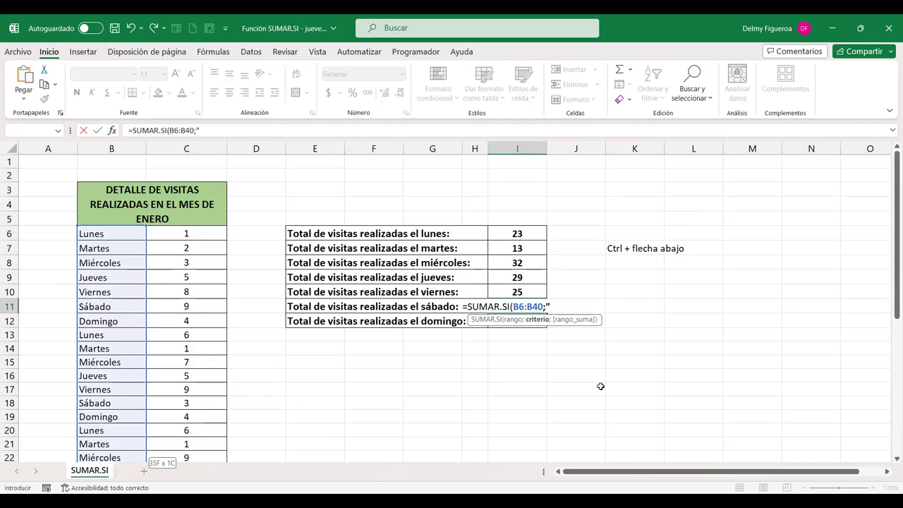
type("sába")
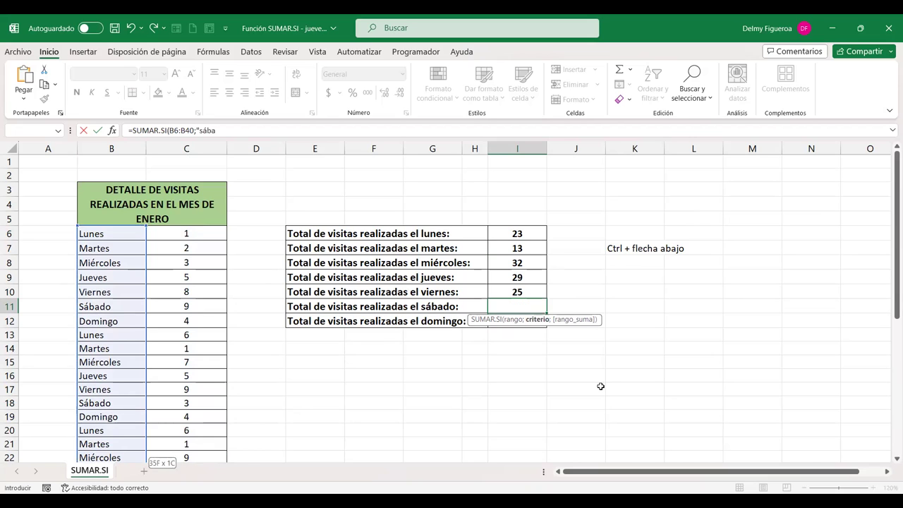
type("do")
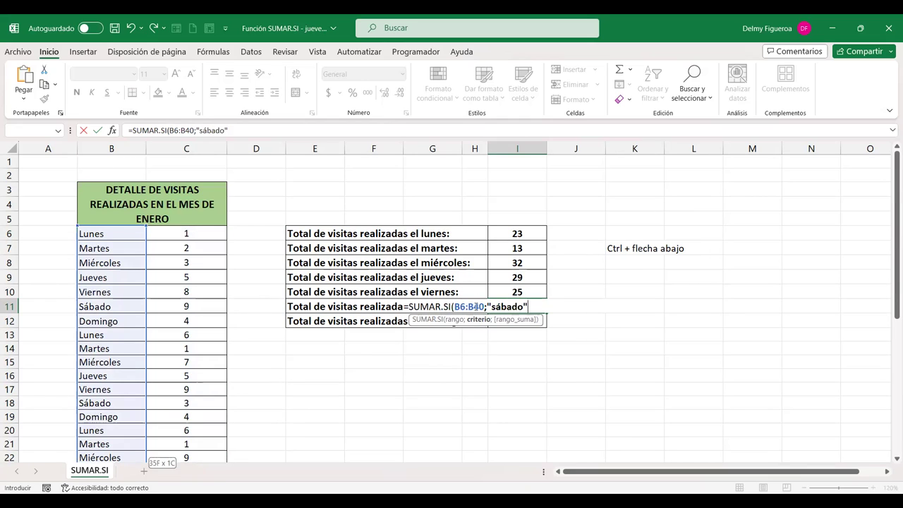
type(";")
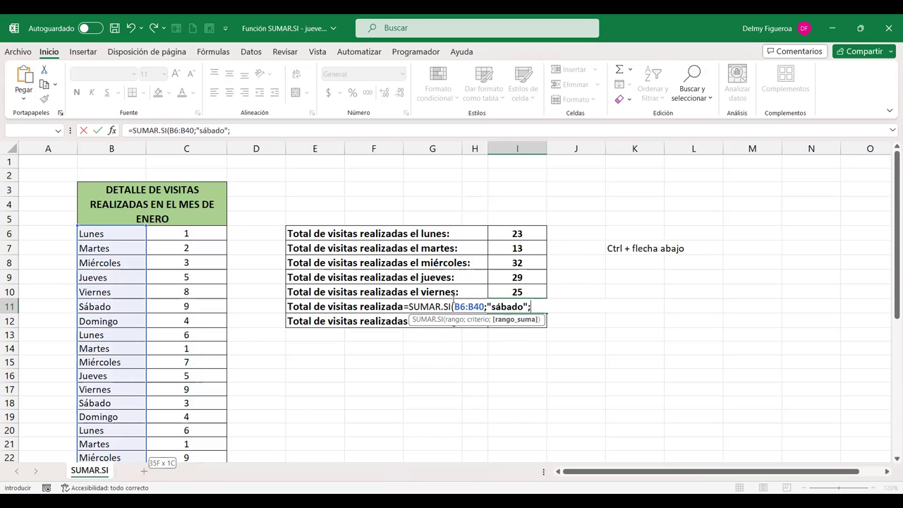
left_click(185, 234)
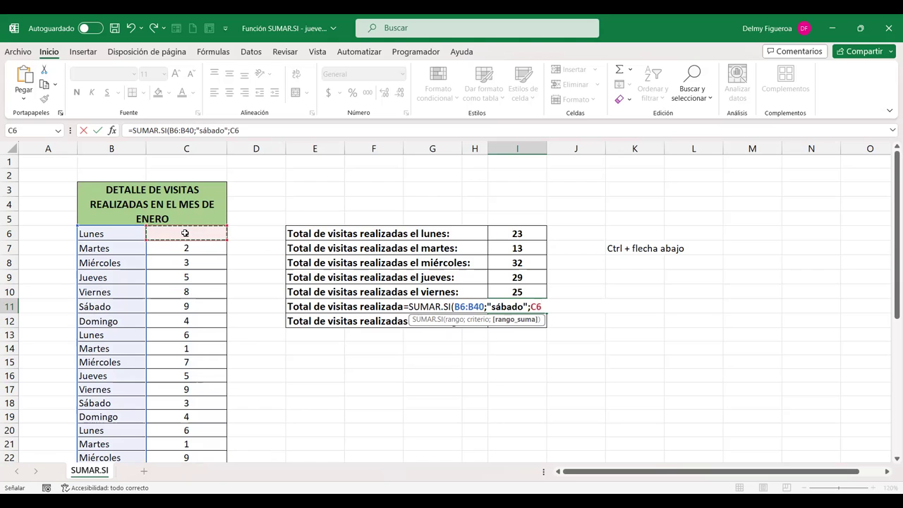
key("ctrl+shift+Down")
scroll(348, 301, "up", 5)
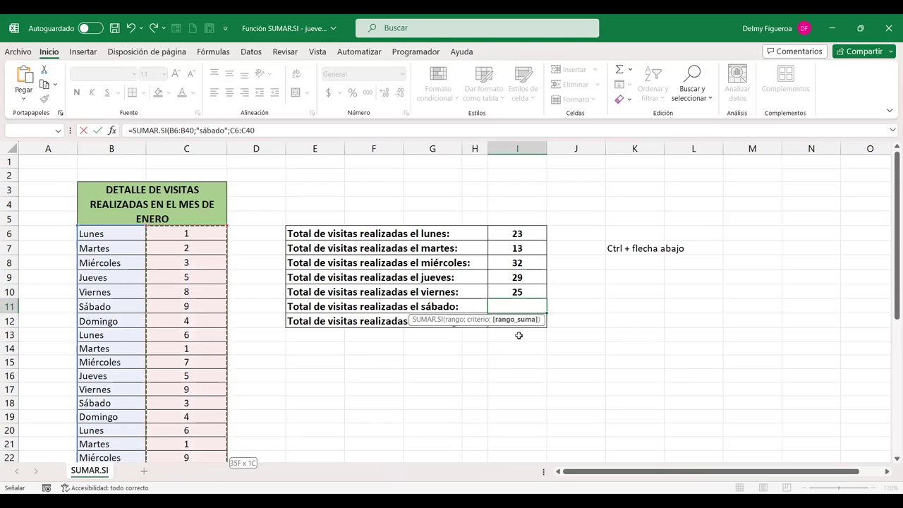
key("Return")
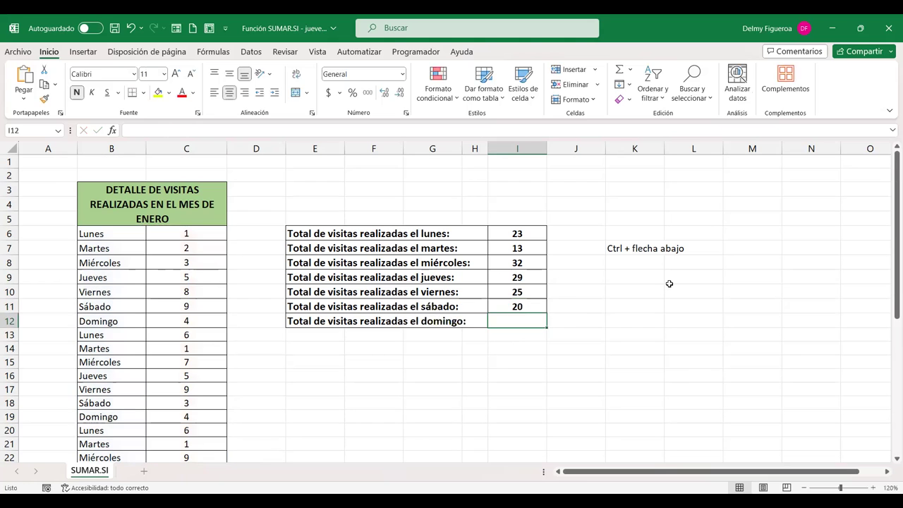
- Recheck the Saturday formula, then begin a =SUMAR formula for Sunday
double_click(526, 306)
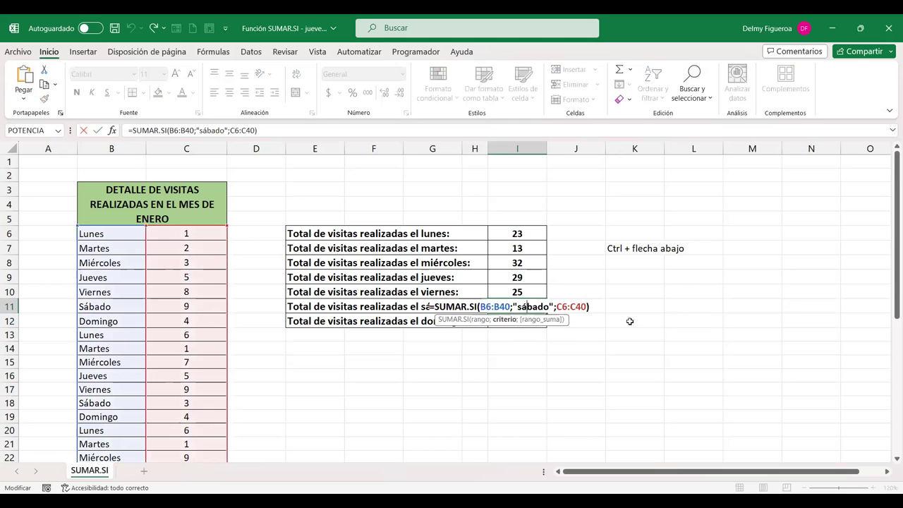
key("Return")
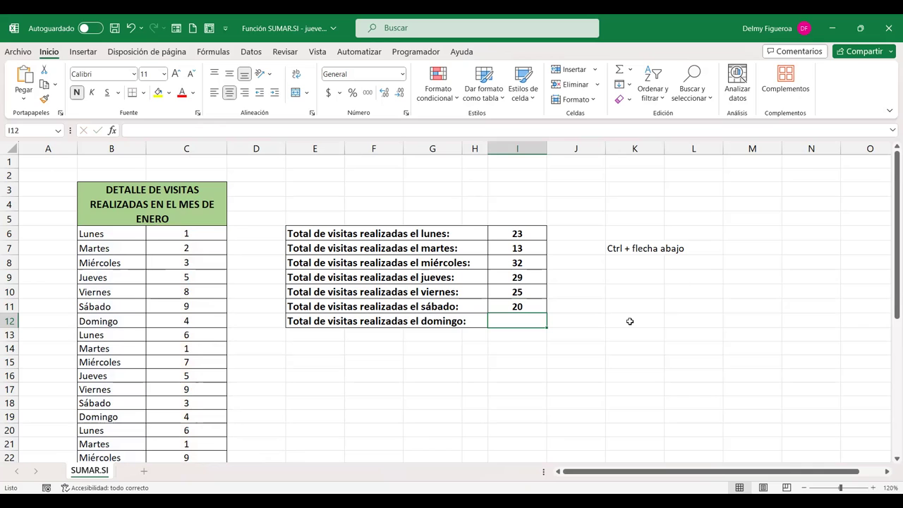
type("=")
type("sumar")
- Enter =SUMAR.SI(B6:B40;"domingo";C6:C40) in I12 so Sunday totals 17
double_click(535, 337)
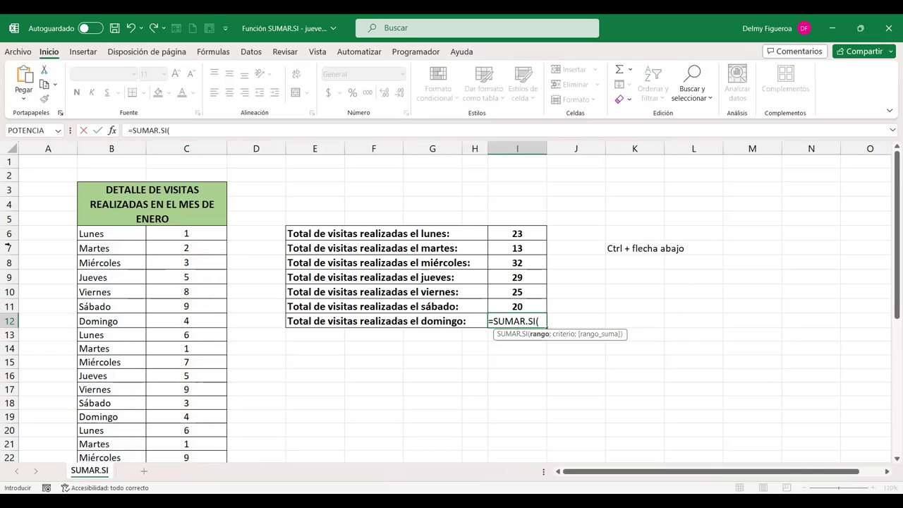
left_click(100, 235)
key("ctrl+shift+Down")
scroll(624, 263, "up", 6)
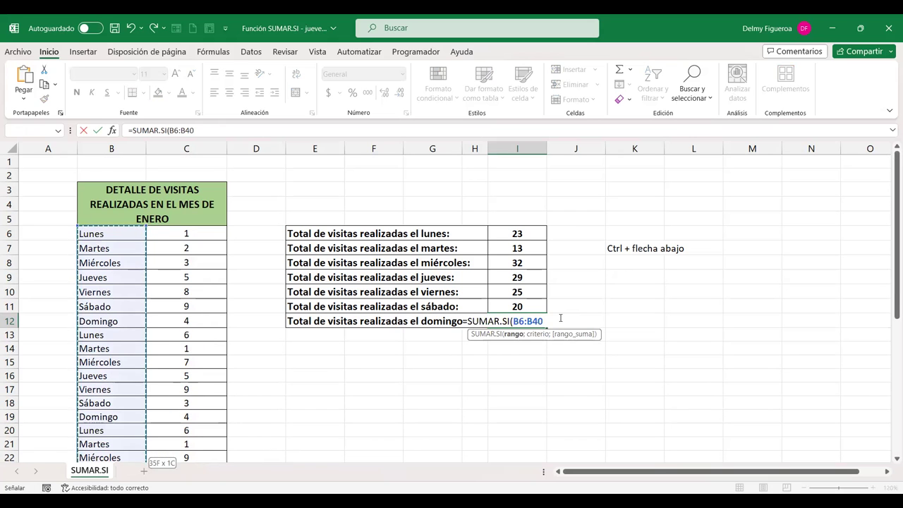
type(";")
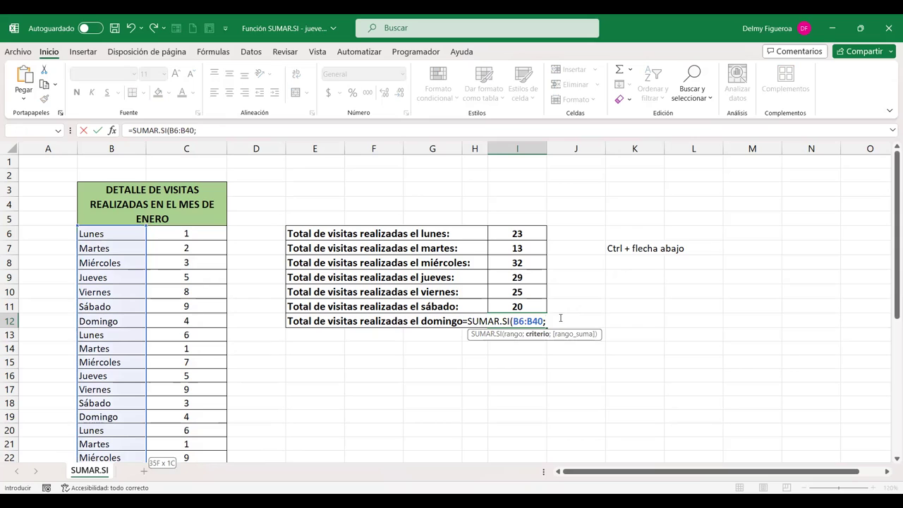
type("\"domingo")
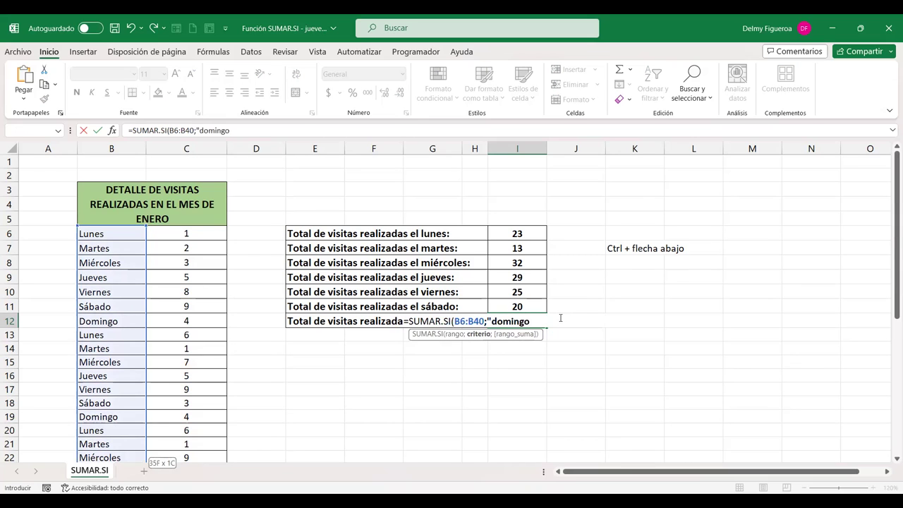
type("\";")
left_click(194, 238)
key("Return")
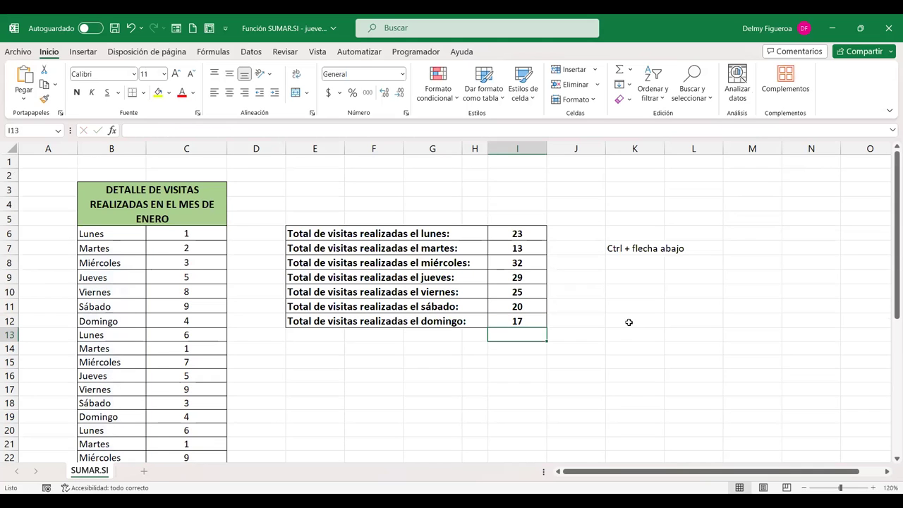
left_click(621, 250)
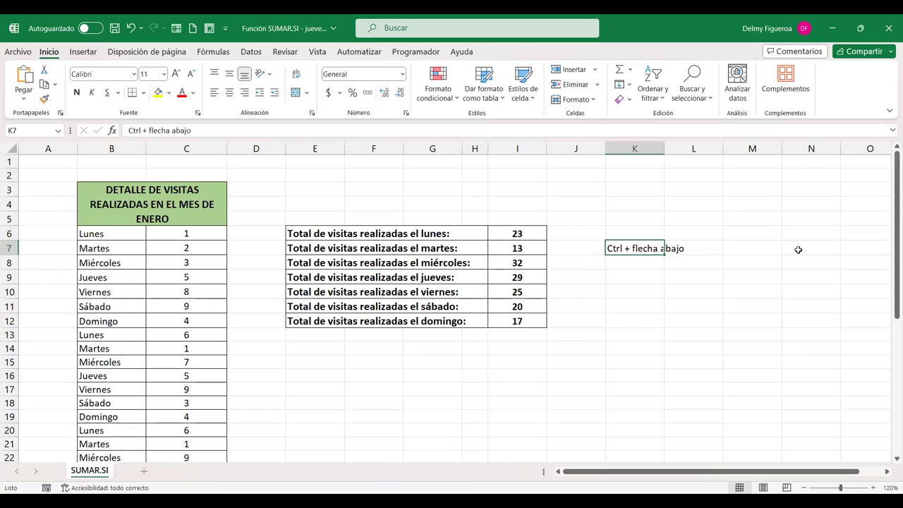
- Delete the Ctrl + flecha abajo note, copy cells, and insert a new sheet Hoja2
key("Delete")
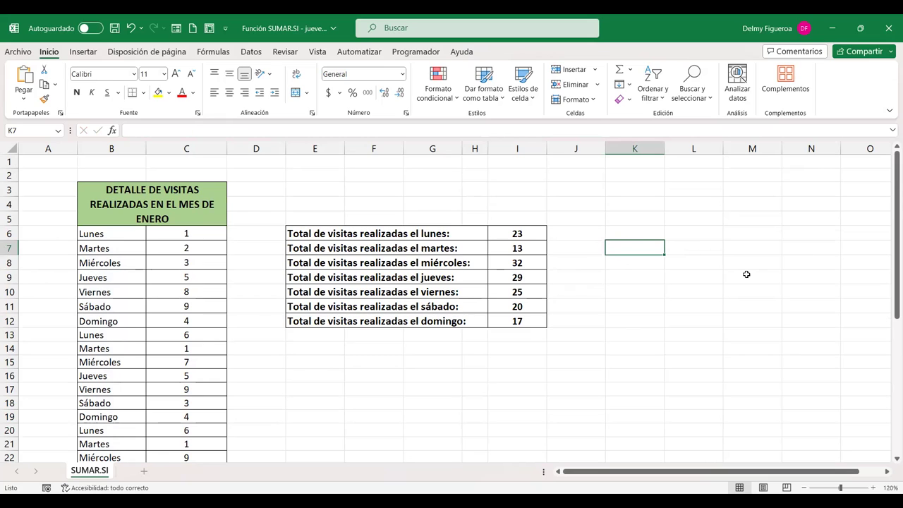
left_click(579, 230)
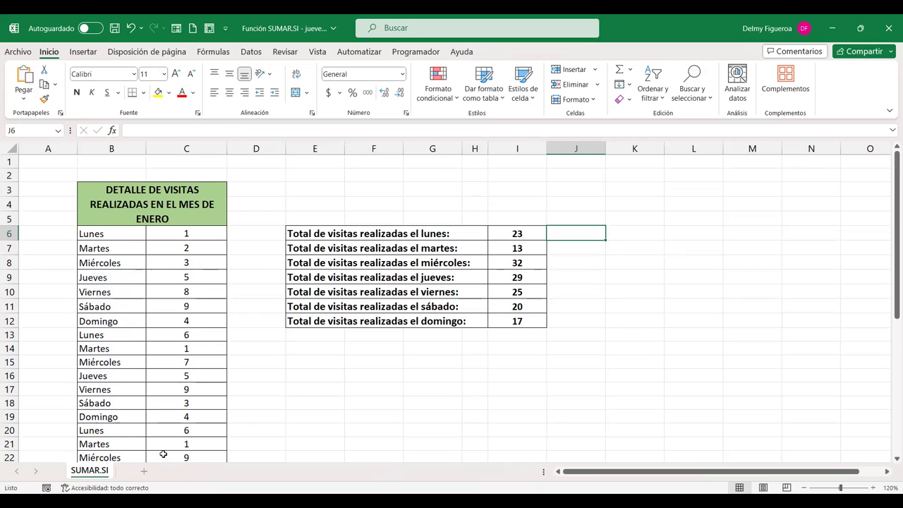
left_click(319, 374)
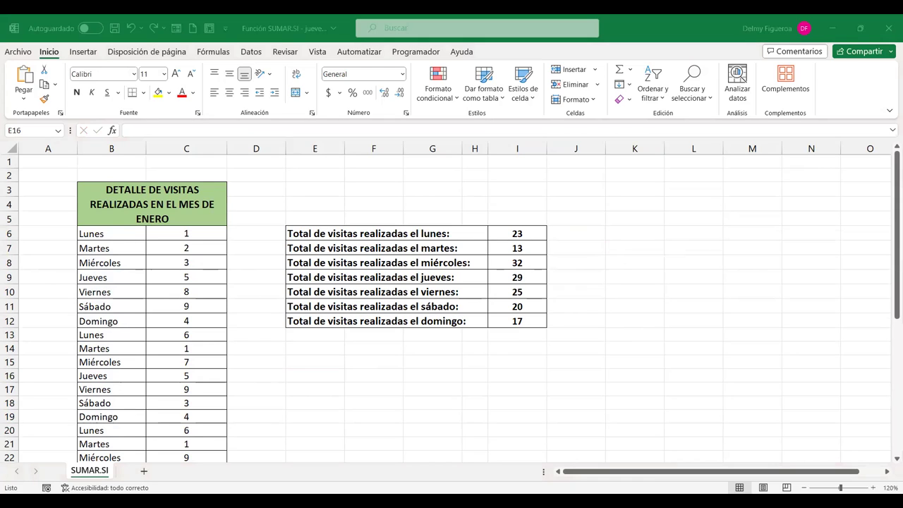
key("ctrl+c")
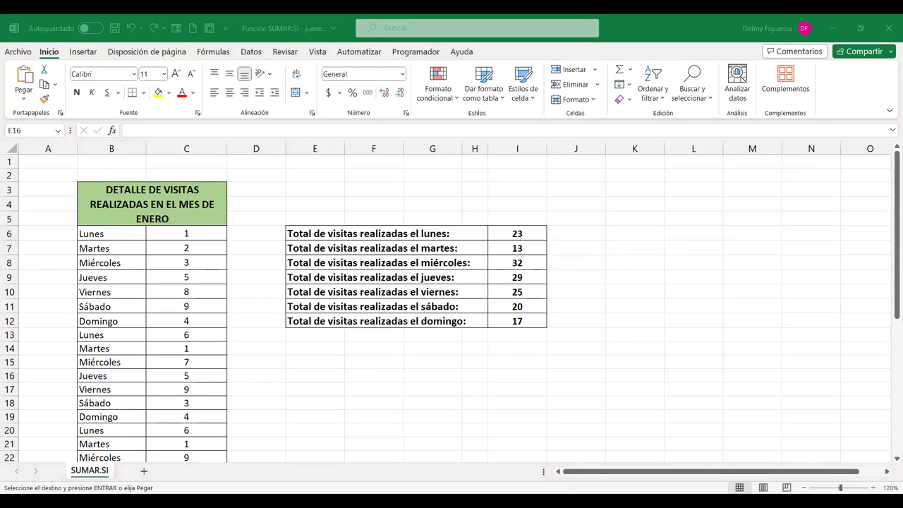
left_click(146, 470)
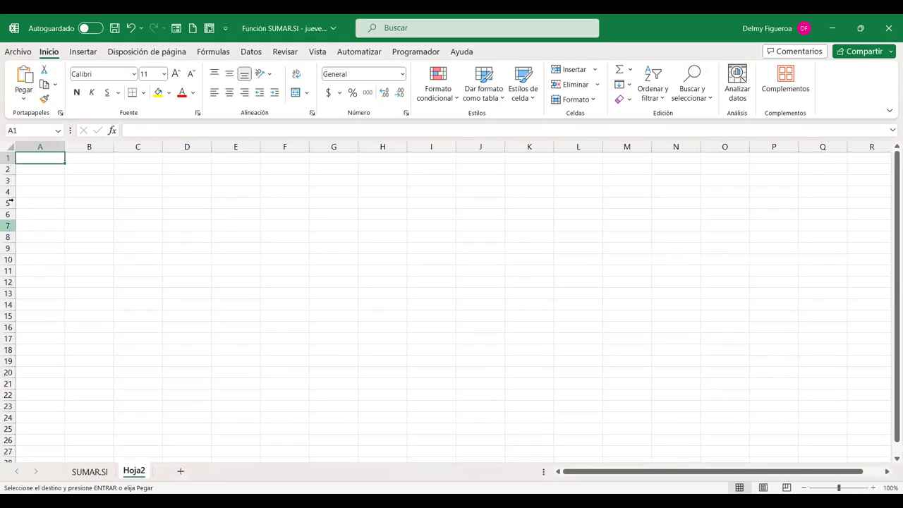
- Paste the copied FUNCIÓN CONTAR.SI tables over the whole of Hoja2 and return to A1
left_click(11, 146)
key("ctrl+v")
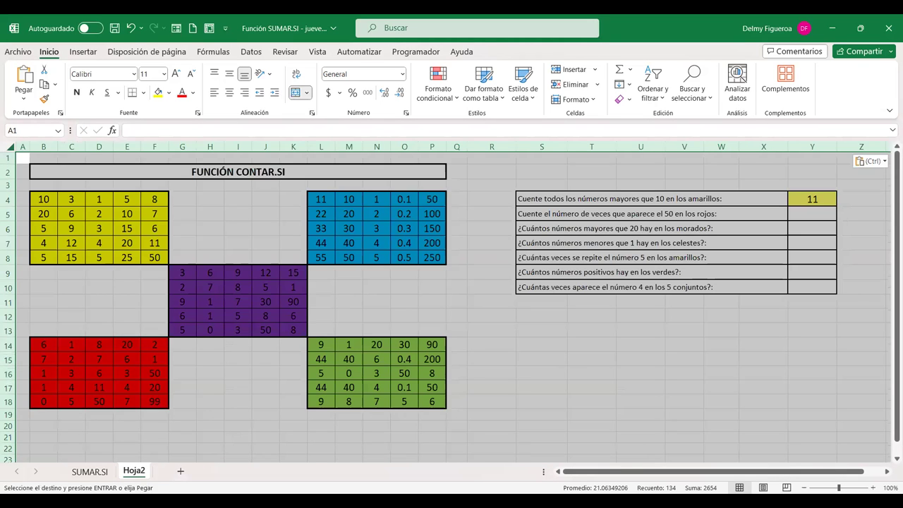
left_click(873, 487)
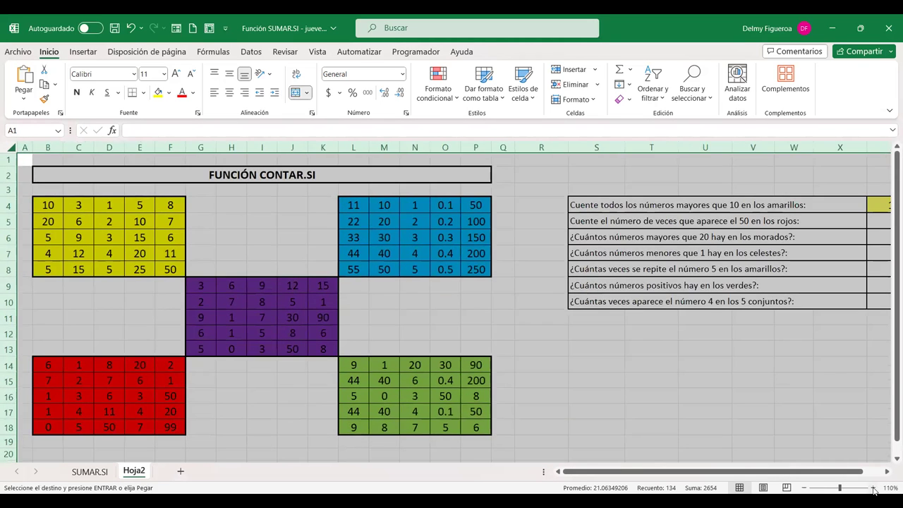
left_click(805, 488)
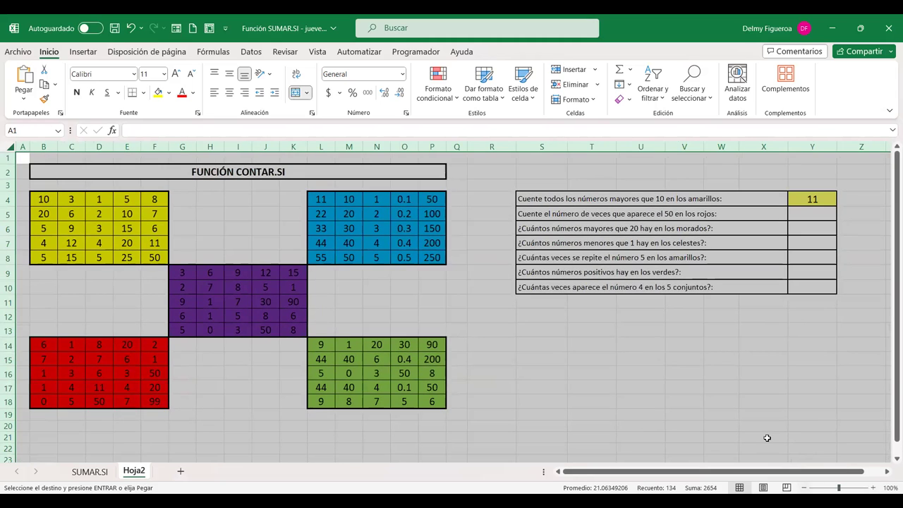
left_click(732, 402)
key("ctrl+Home")
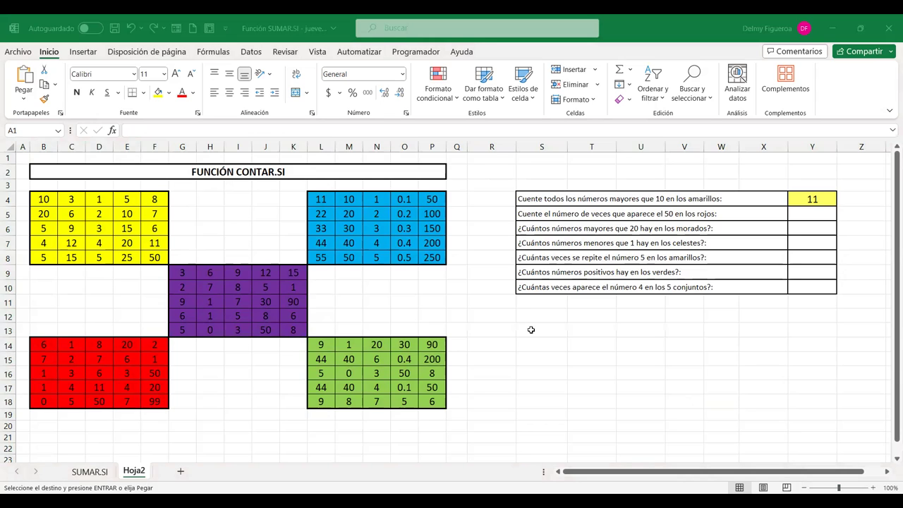
left_click(792, 210)
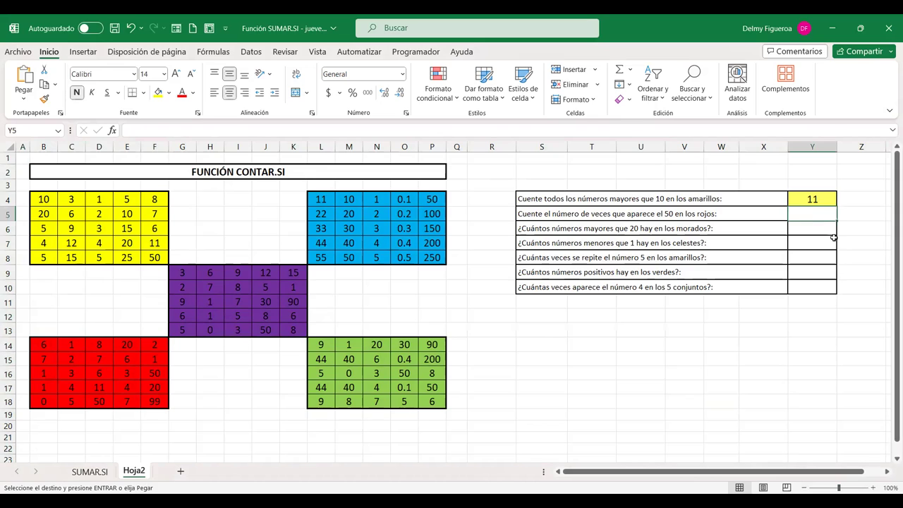
left_click(818, 201)
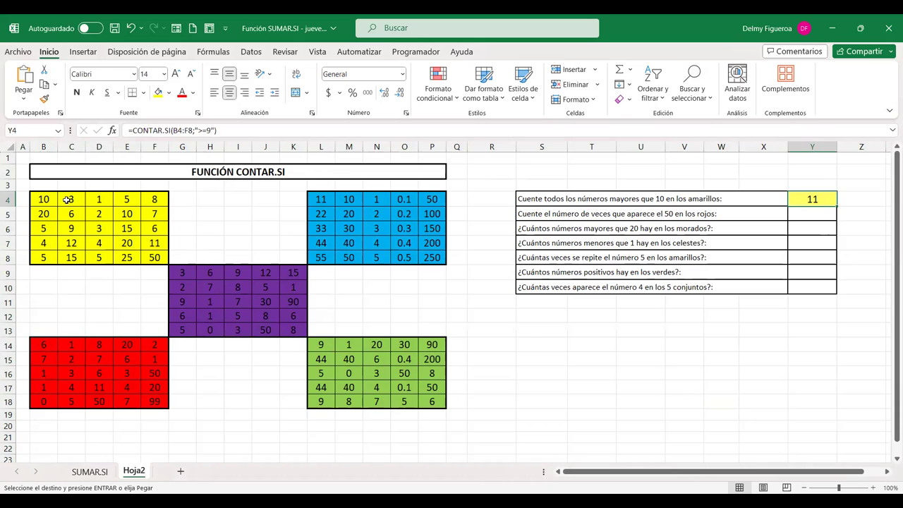
double_click(809, 199)
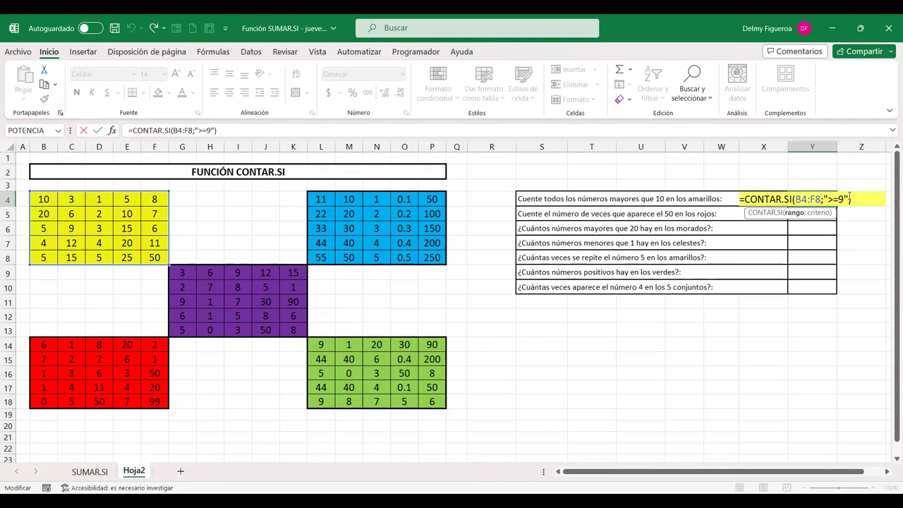
double_click(800, 198)
key("Return")
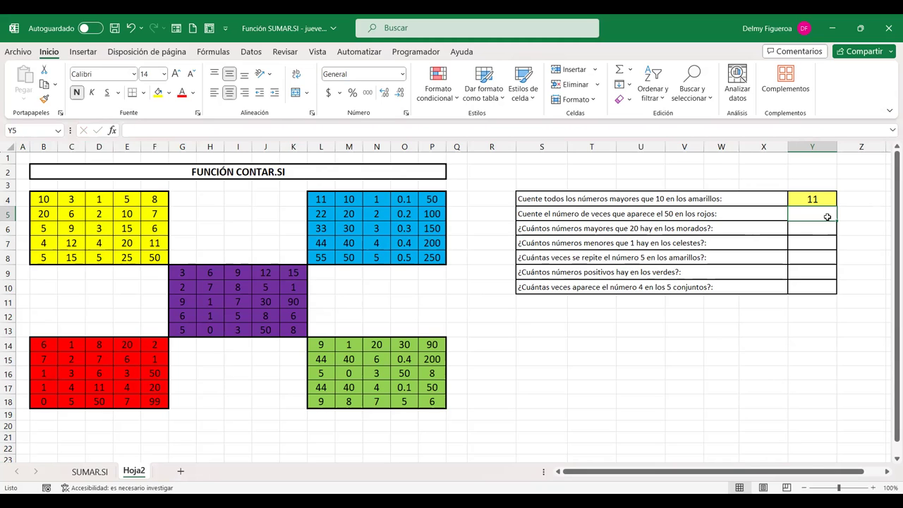
- Enter =CONTAR.SI(B14:F18;50) in Y5 to count the 50s in the red block
type("=c")
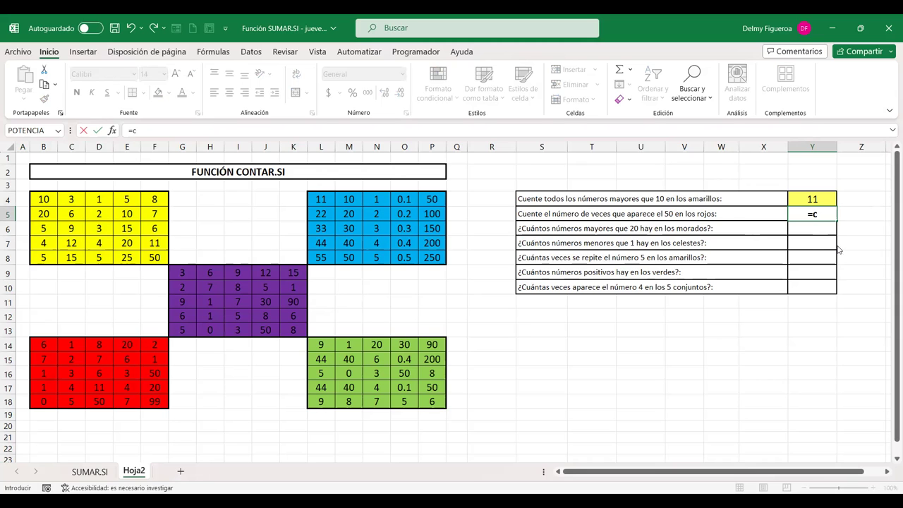
type("ontar")
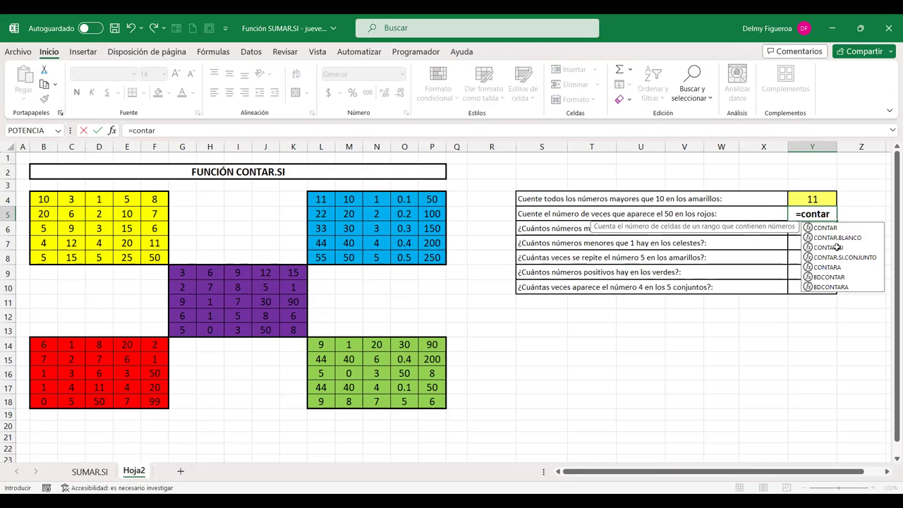
double_click(838, 248)
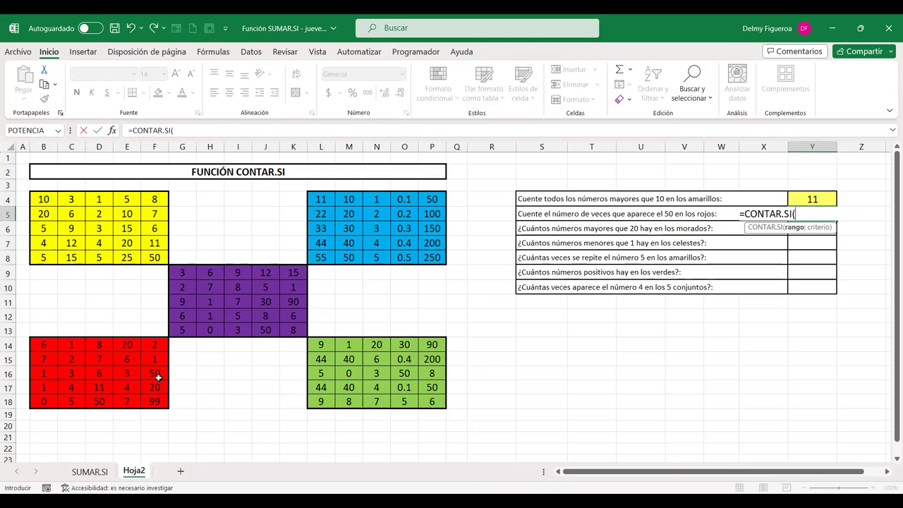
left_click_drag(44, 345, 162, 403)
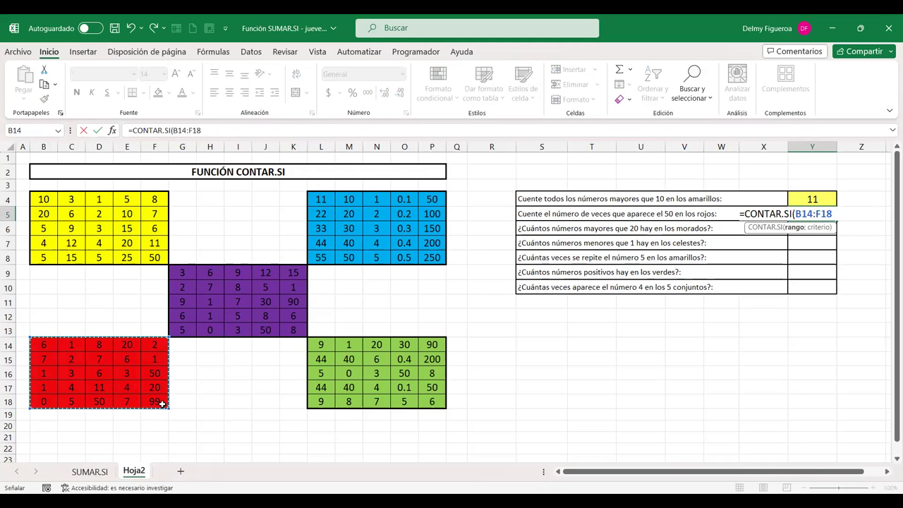
type(";")
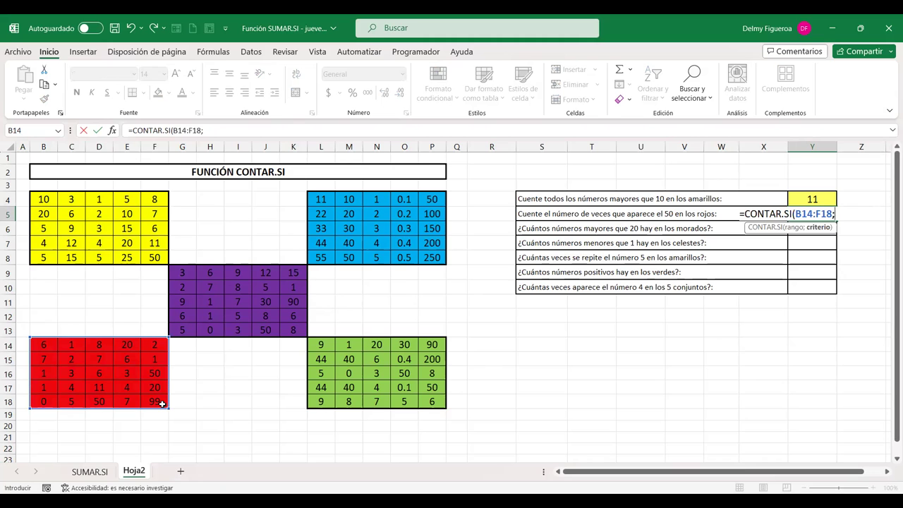
type("50")
key("ctrl+Return")
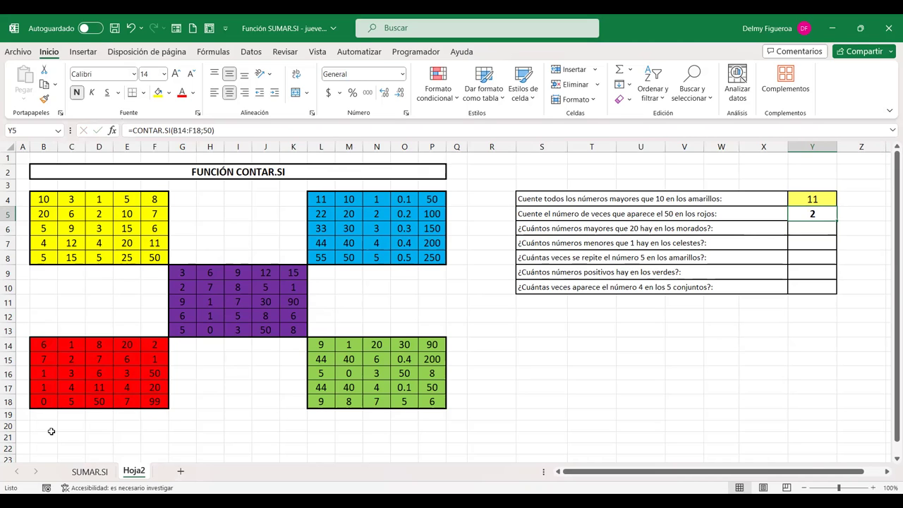
- Verify the two 50s at D18 and F16 and review the Y5 formula
left_click(99, 401)
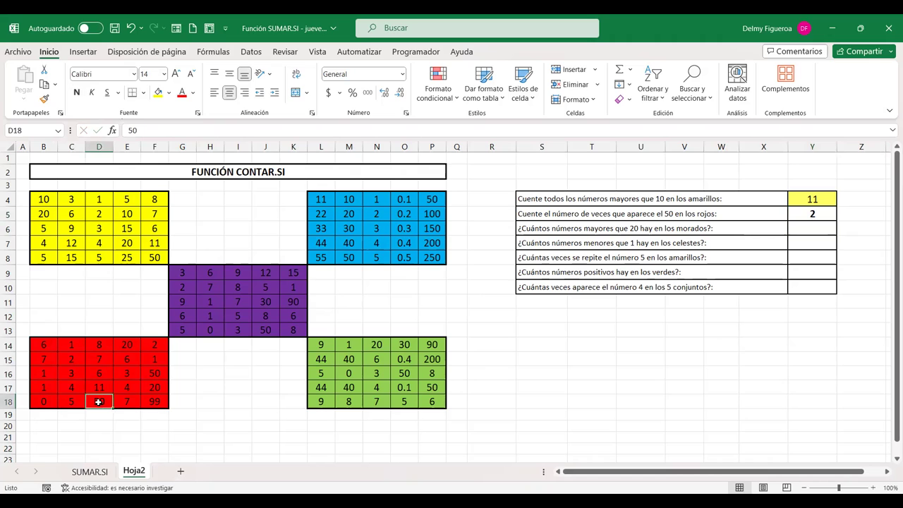
left_click(156, 373)
mouse_move(43, 344)
left_mouse_down()
mouse_move(161, 381)
mouse_move(157, 400)
left_mouse_up()
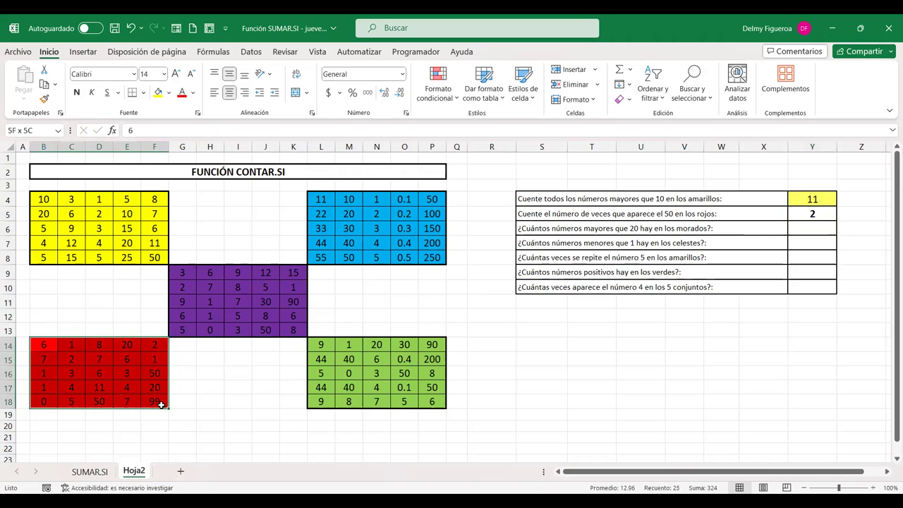
left_click(97, 400)
left_click(161, 374)
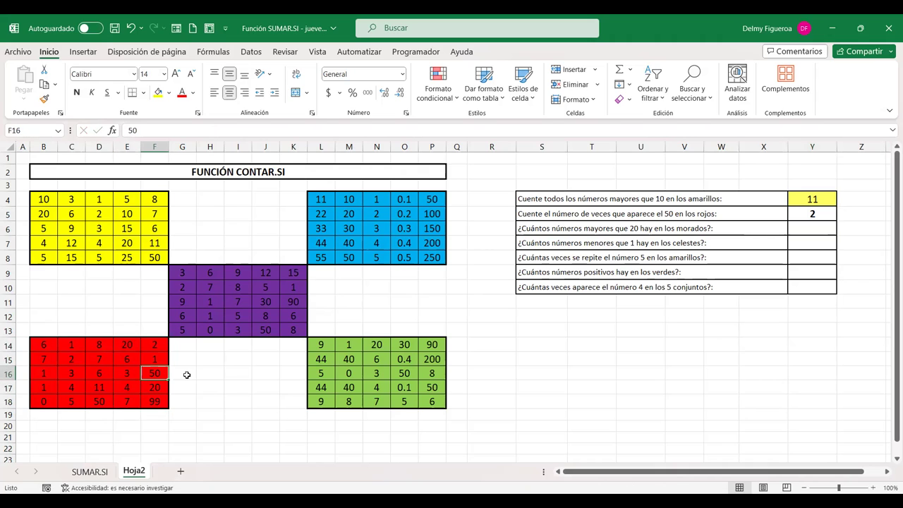
double_click(816, 214)
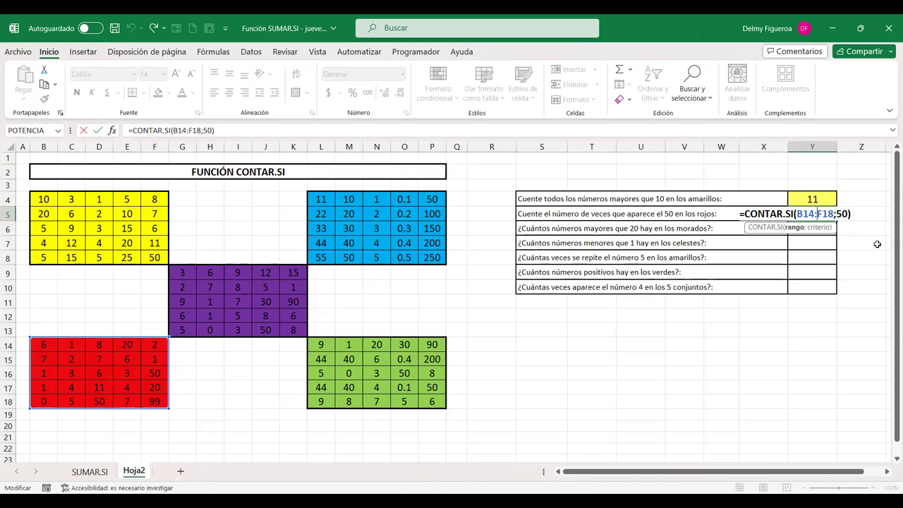
key("Return")
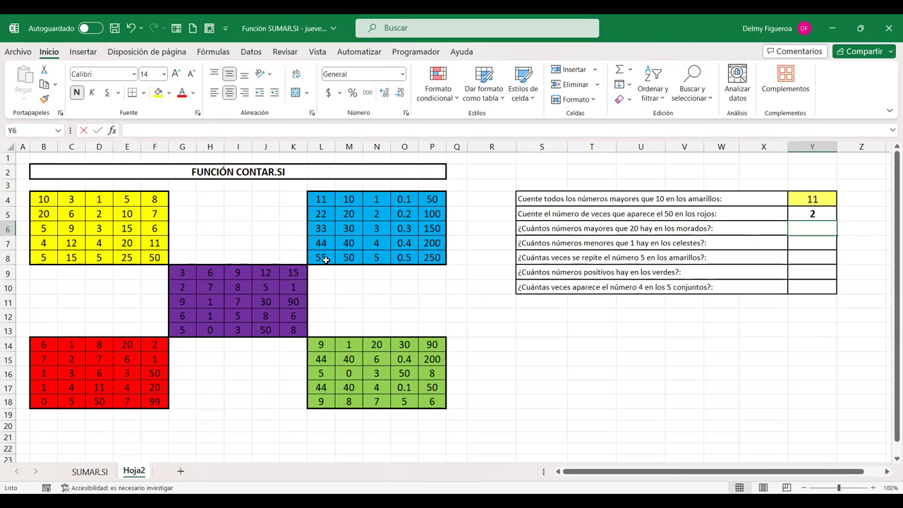
- Enter =CONTAR.SI(G9:K13;">20") in Y6, counting 3 purple numbers above 20
type("=c")
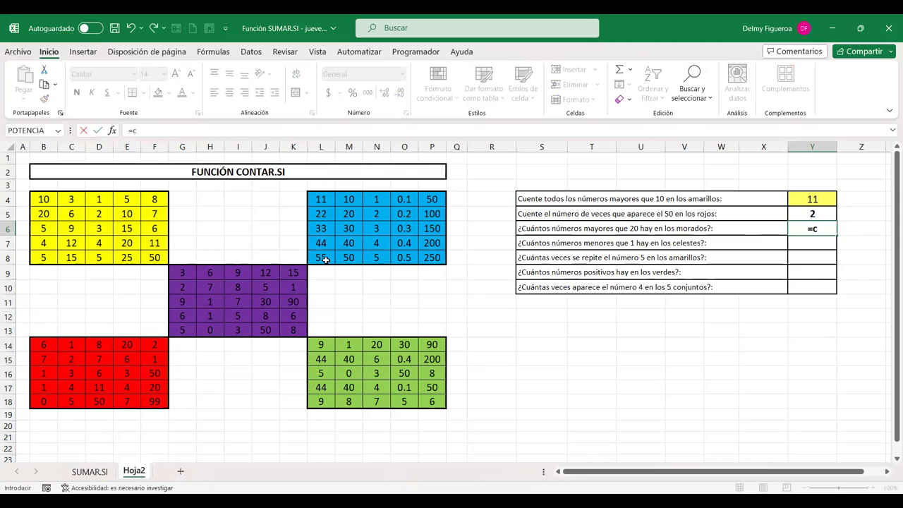
type("ontar.si")
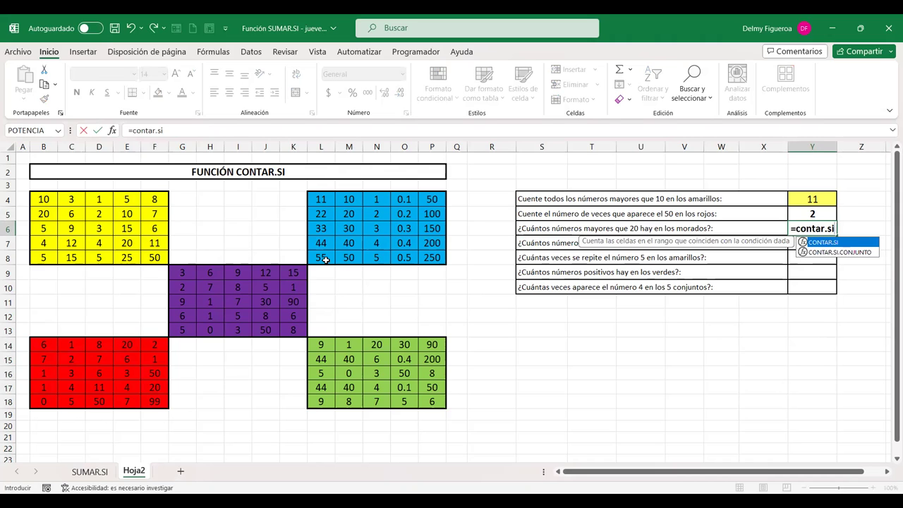
type("(")
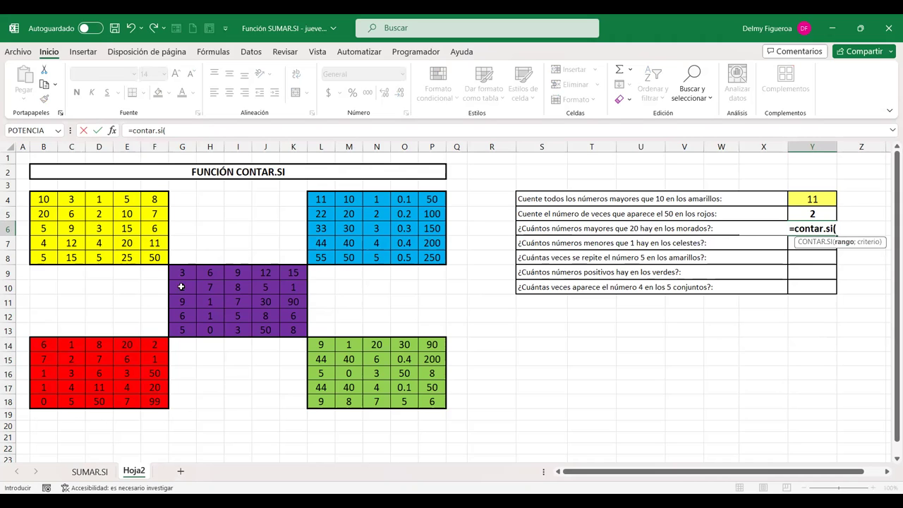
left_click(190, 271)
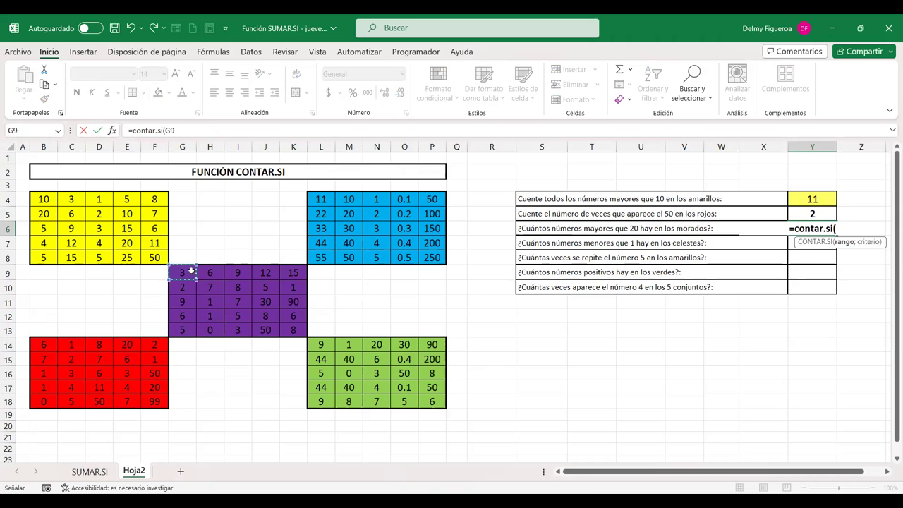
left_click(303, 333, "shift")
type(";\"<")
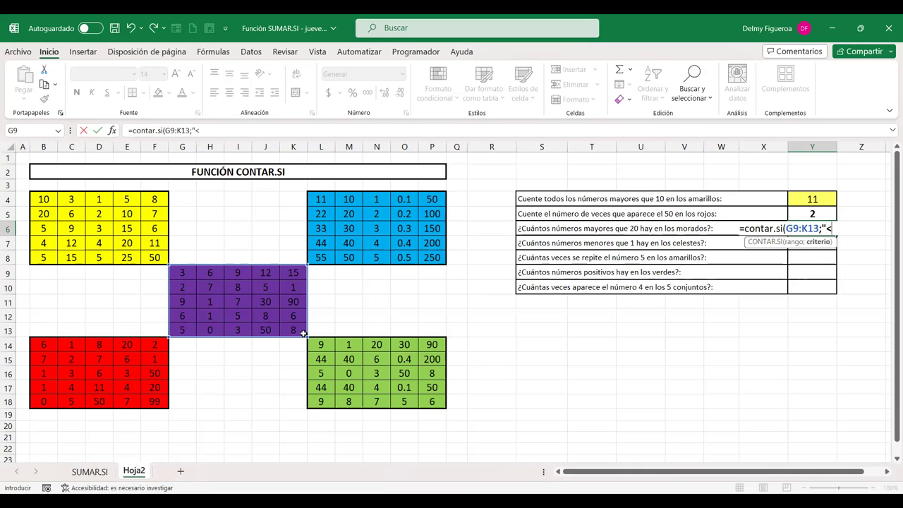
key("BackSpace")
type(">20")
key("Return")
key("Up")
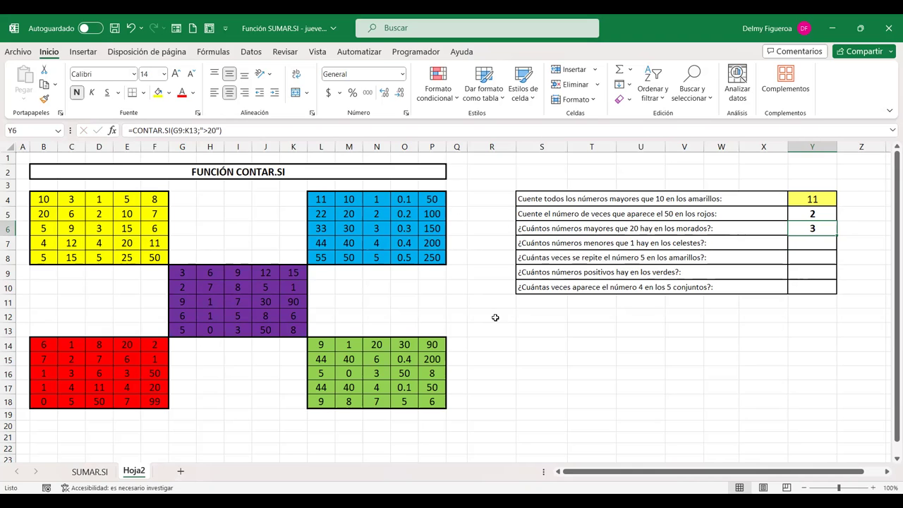
- Enter =CONTAR.SI(L4:P8;"<1") in Y7 for 5, checking the decimals in column O
left_click(817, 242)
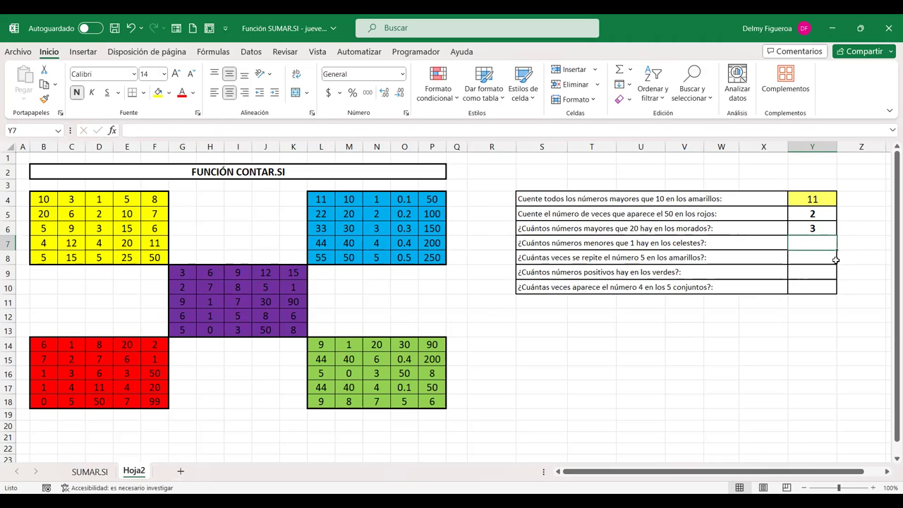
type("=")
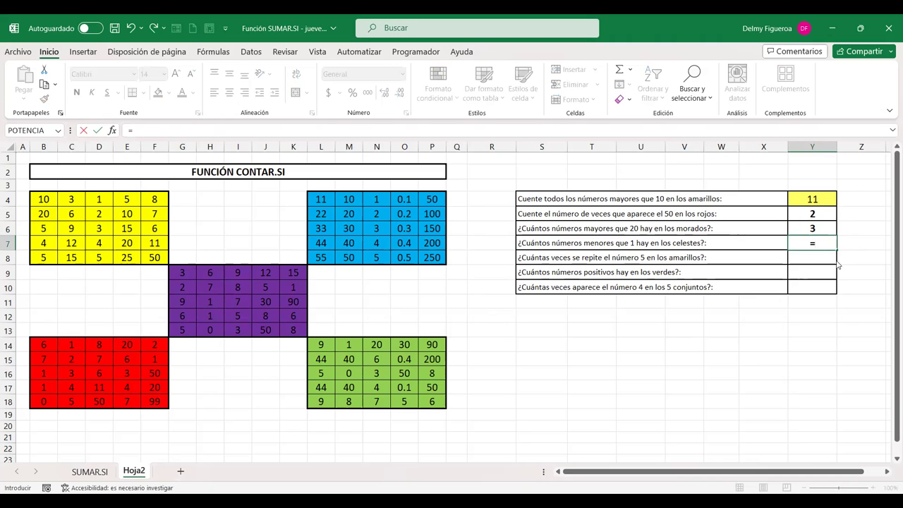
type("contar")
double_click(839, 279)
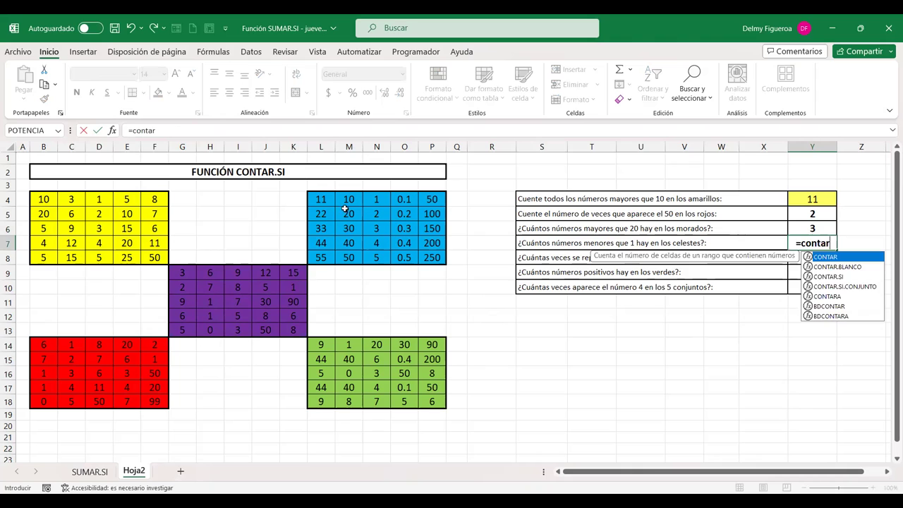
left_click(322, 199)
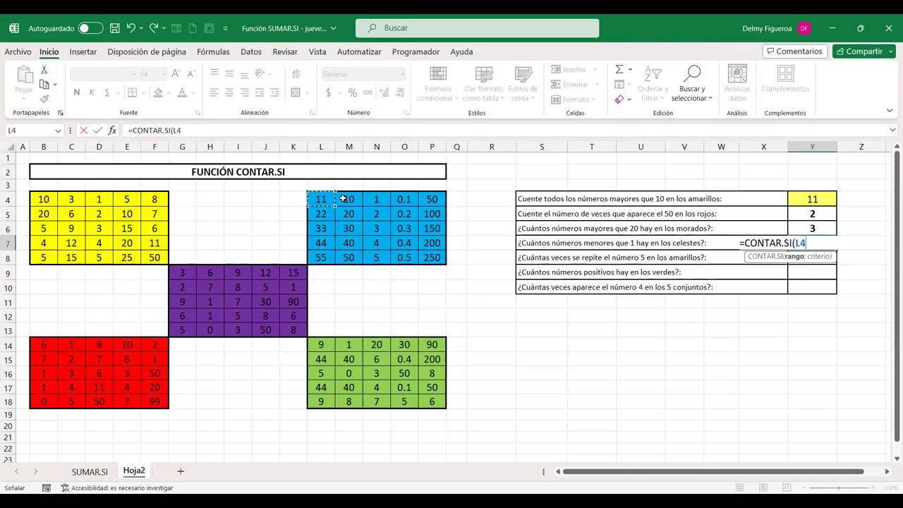
left_click(437, 258, "shift")
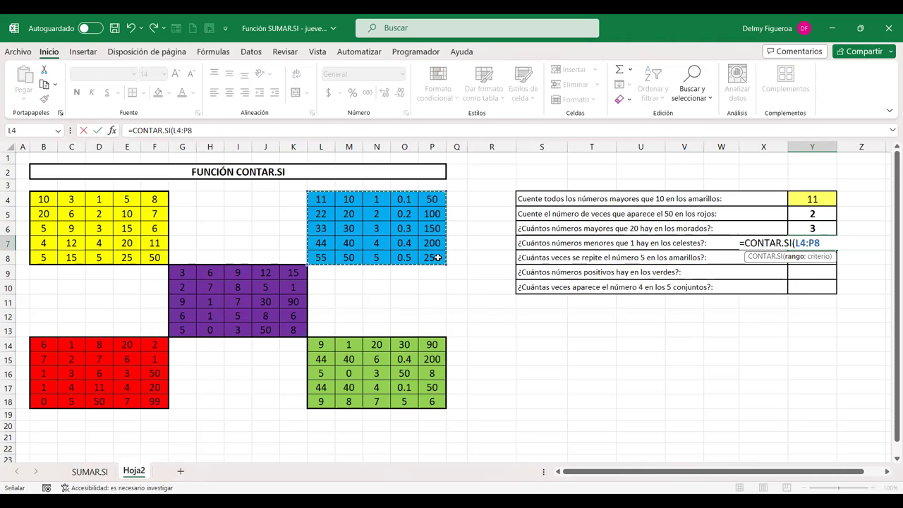
type(";")
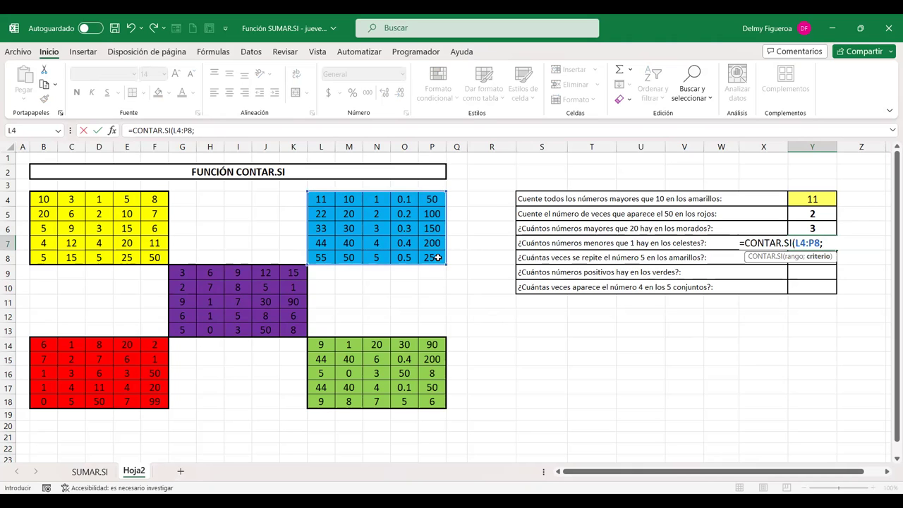
type("\"<1\"")
key("Return")
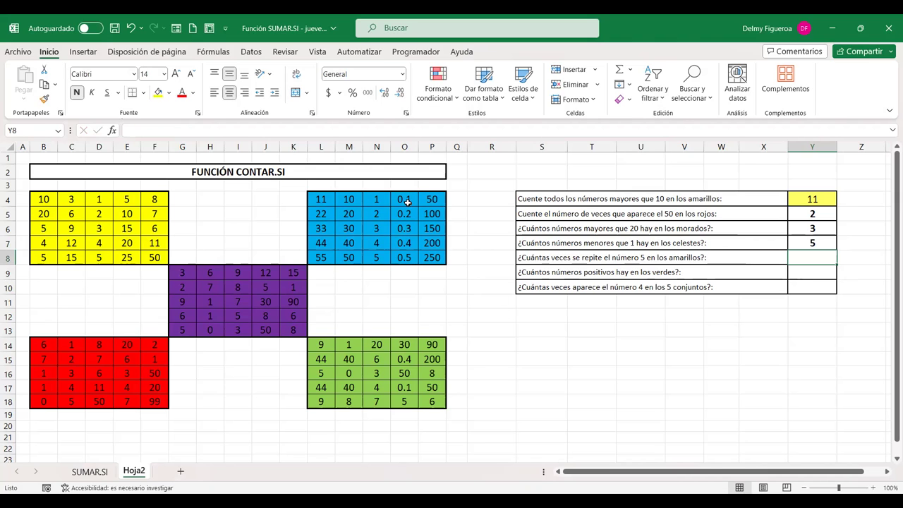
left_click_drag(404, 199, 406, 259)
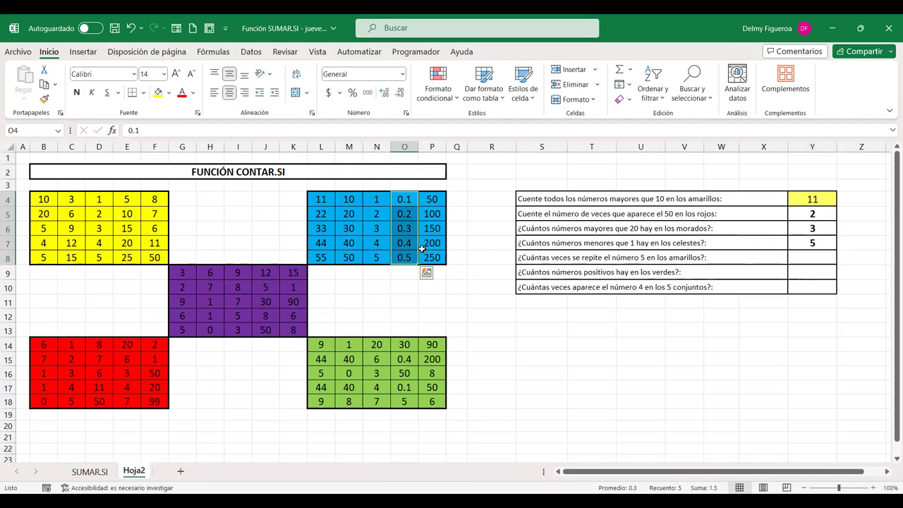
left_click(818, 257)
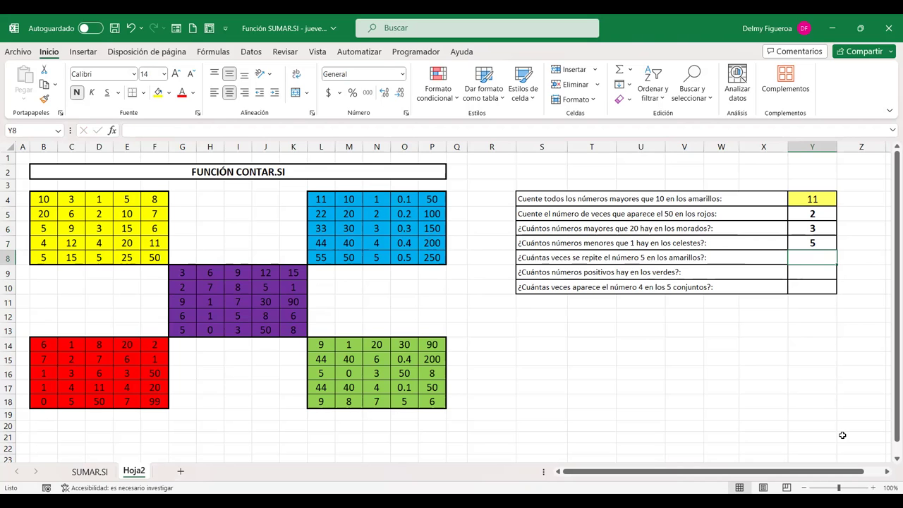
type("+")
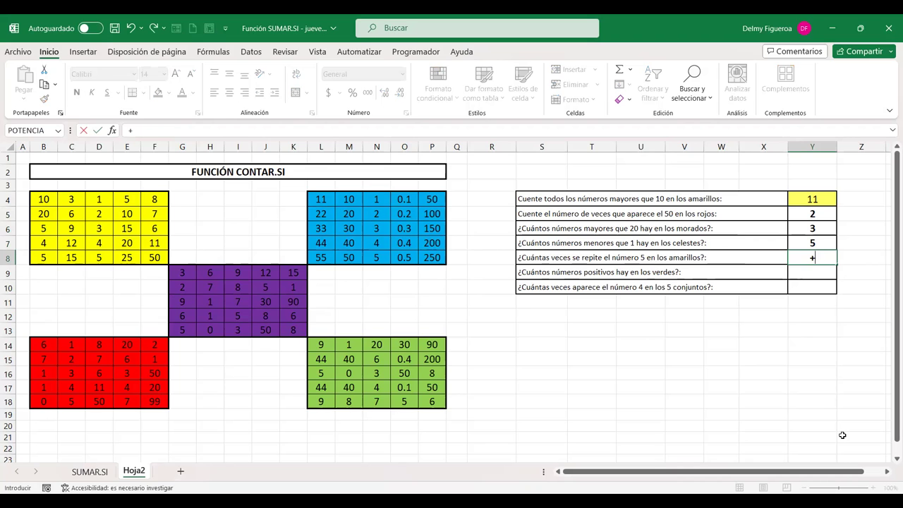
type("contar")
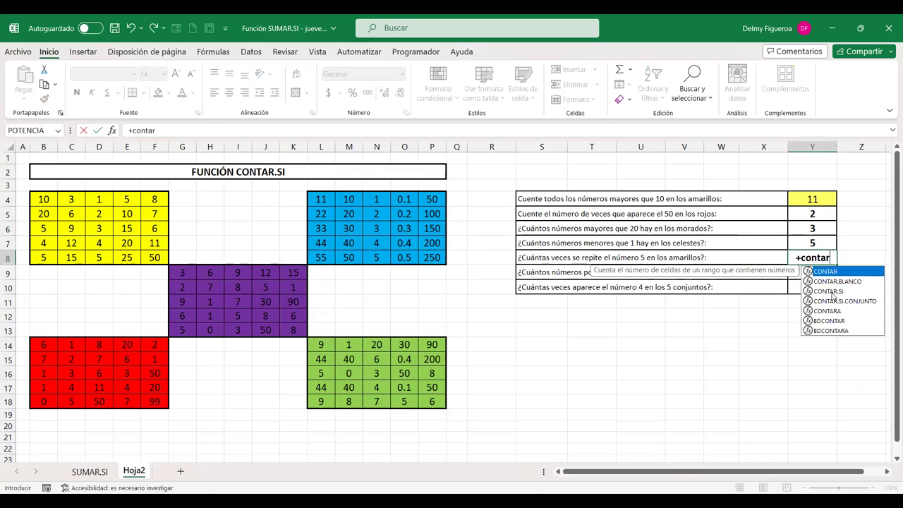
left_click(834, 292)
key("Tab")
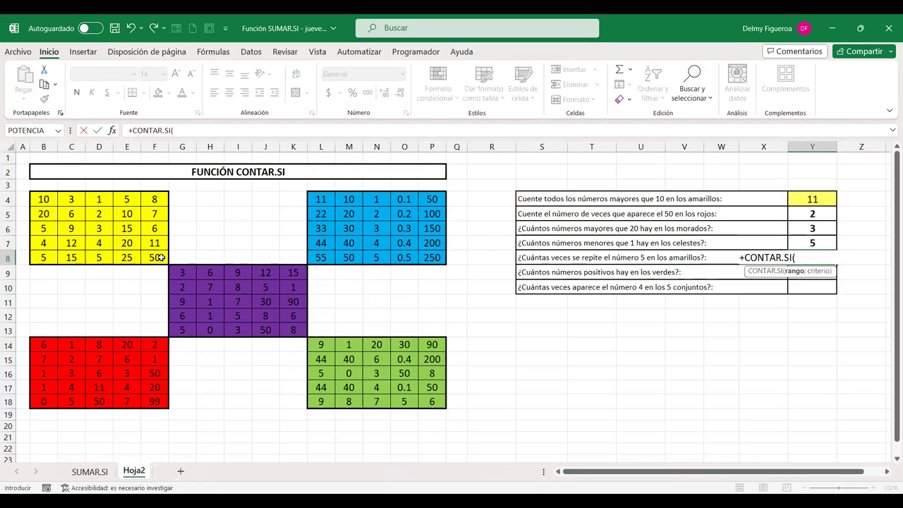
left_click_drag(44, 199, 161, 257)
type(";")
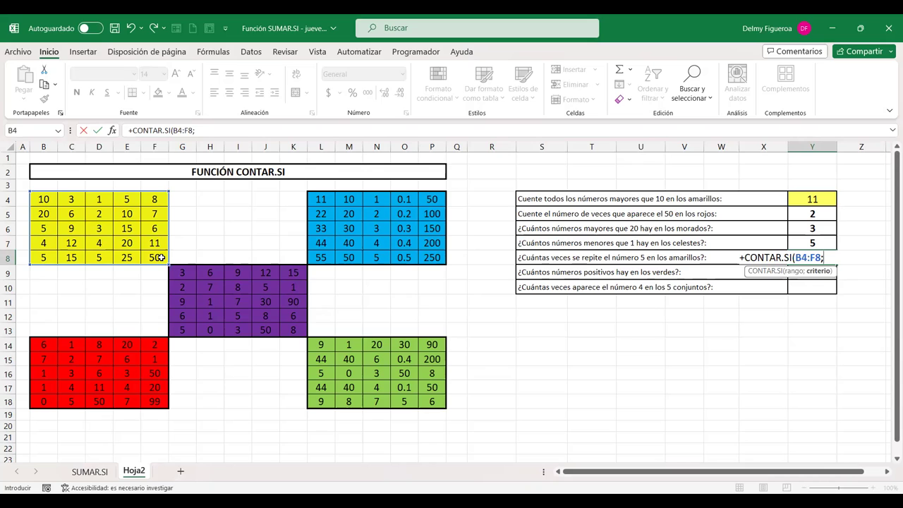
type("\"05\"")
key("BackSpace")
key("BackSpace")
key("BackSpace")
key("BackSpace")
type("\"=5\"")
key("Return")
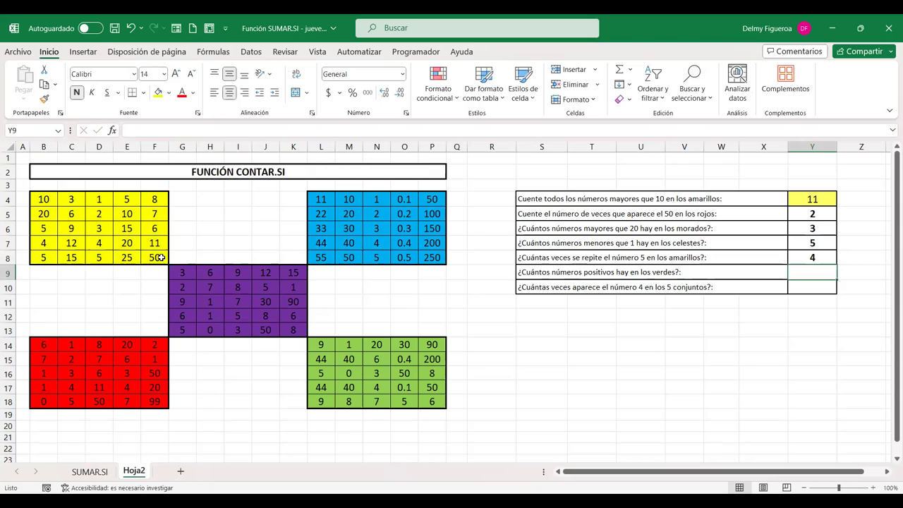
left_click(42, 225)
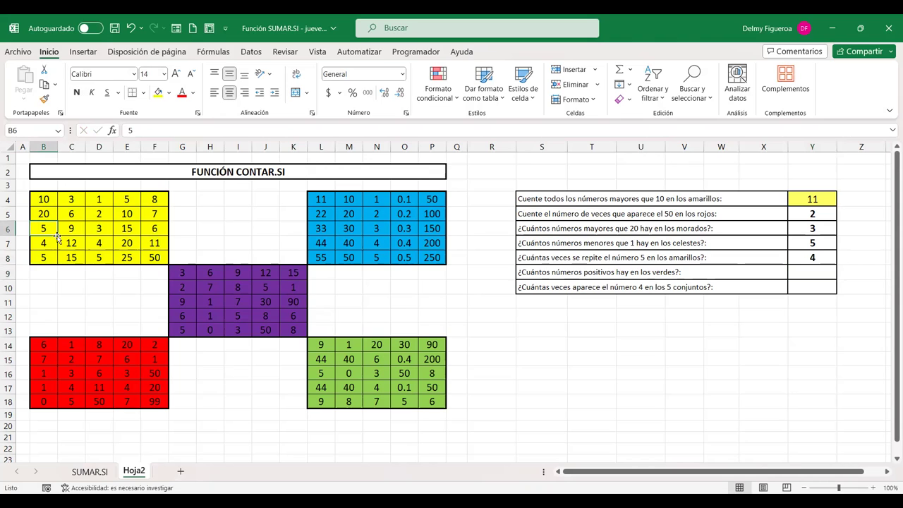
left_click(98, 255)
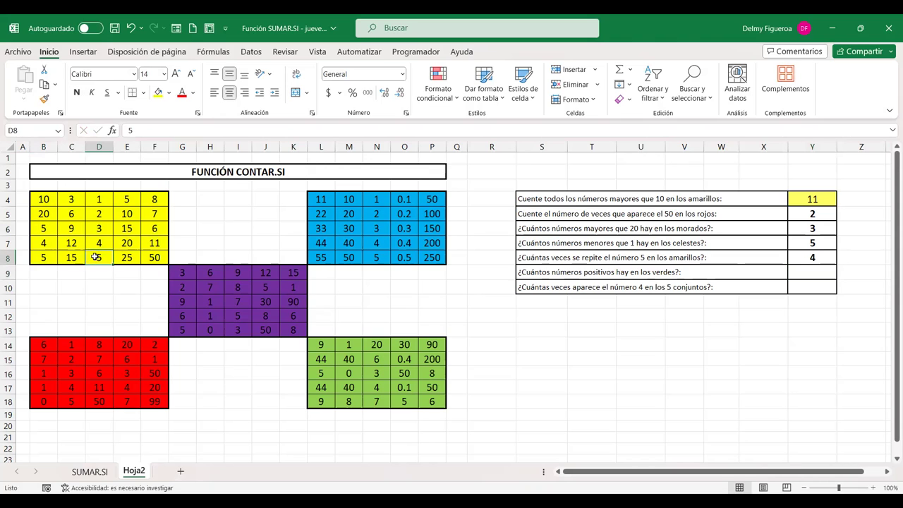
left_click(132, 203)
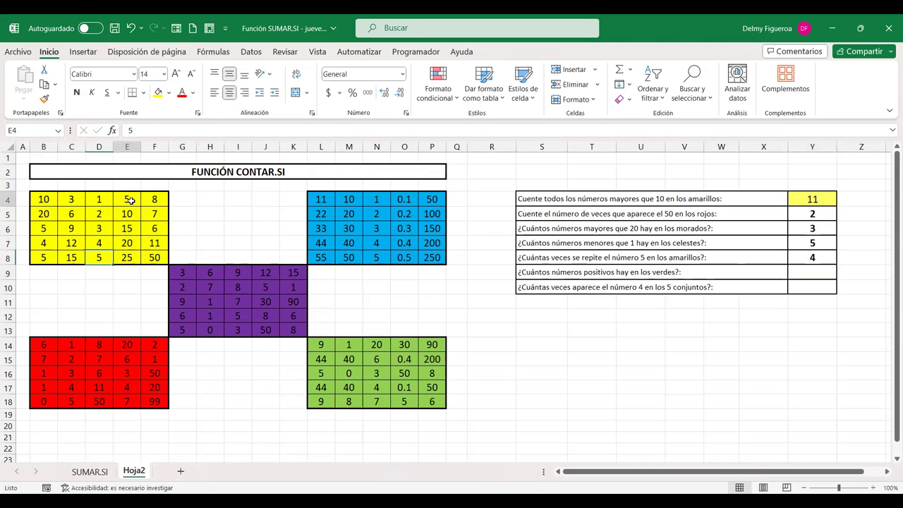
left_click(825, 272)
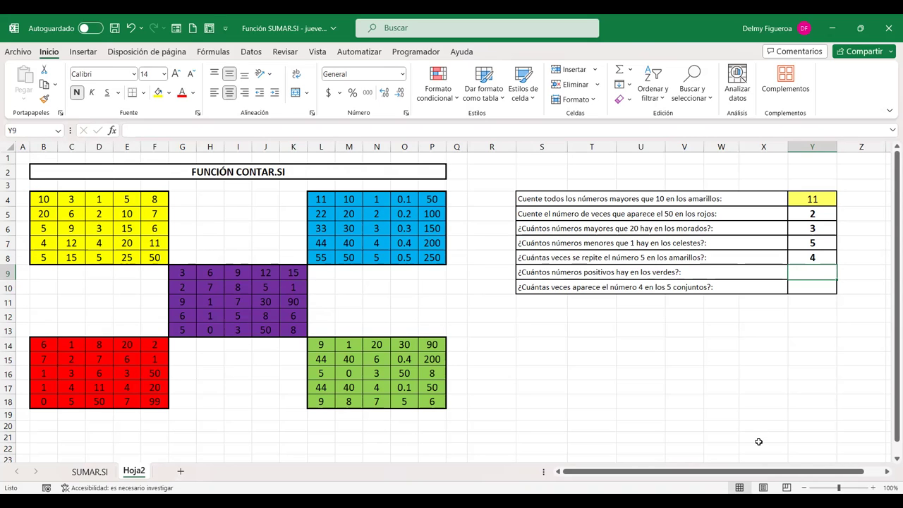
- Enter =CONTAR.SI(L14:P18;">0") in Y9 for 24, then check the zero and the formula
type("=")
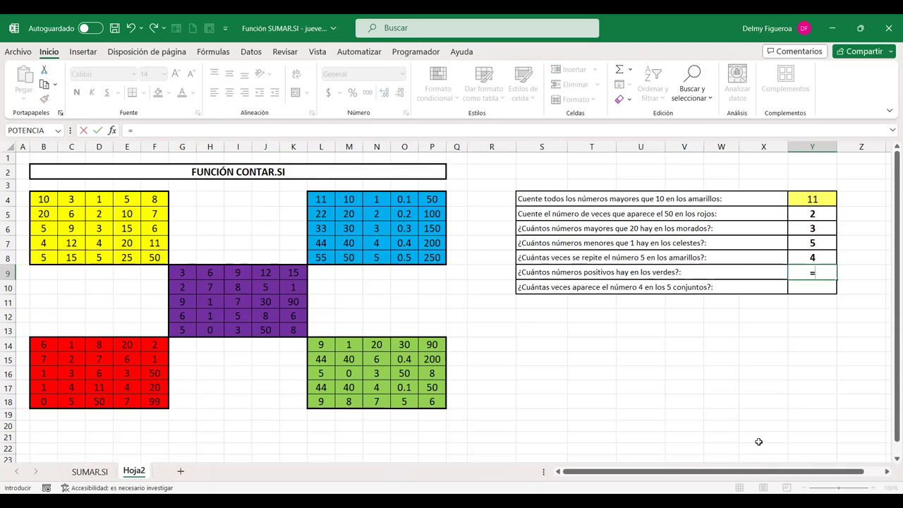
type("contar")
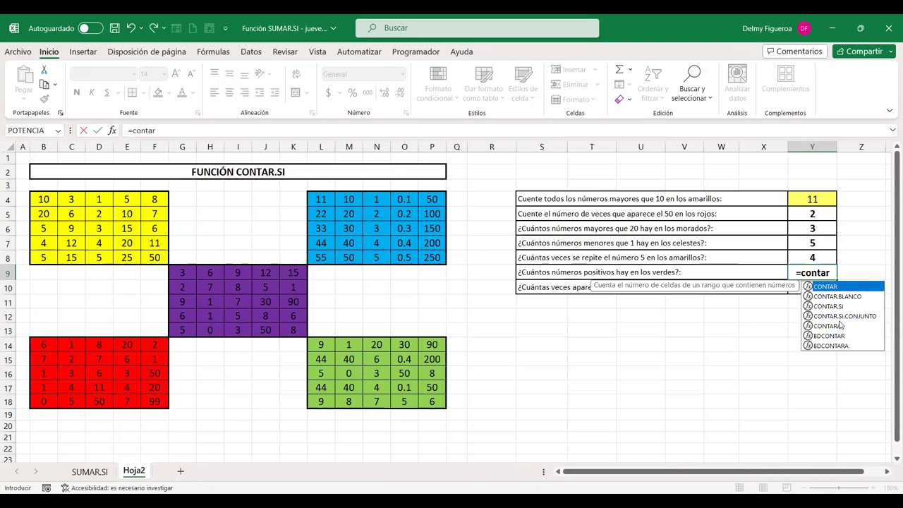
double_click(839, 308)
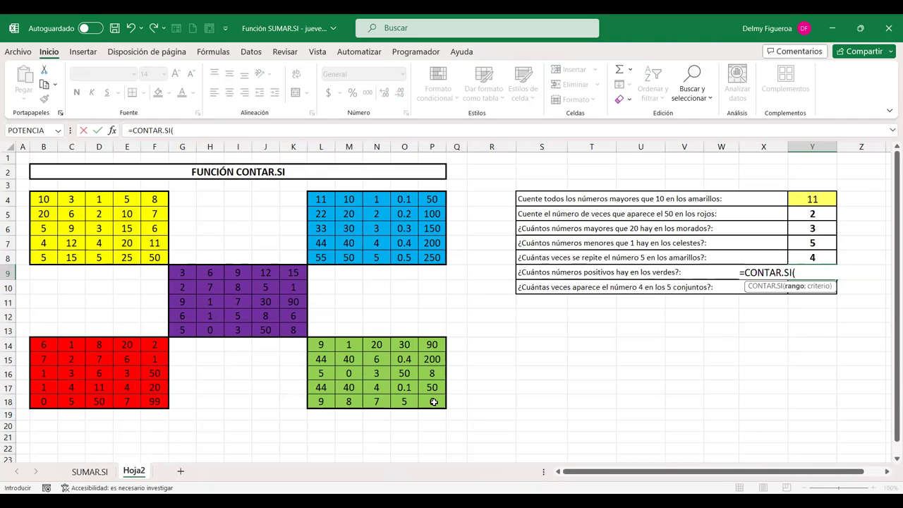
left_click_drag(321, 344, 434, 401)
type(";")
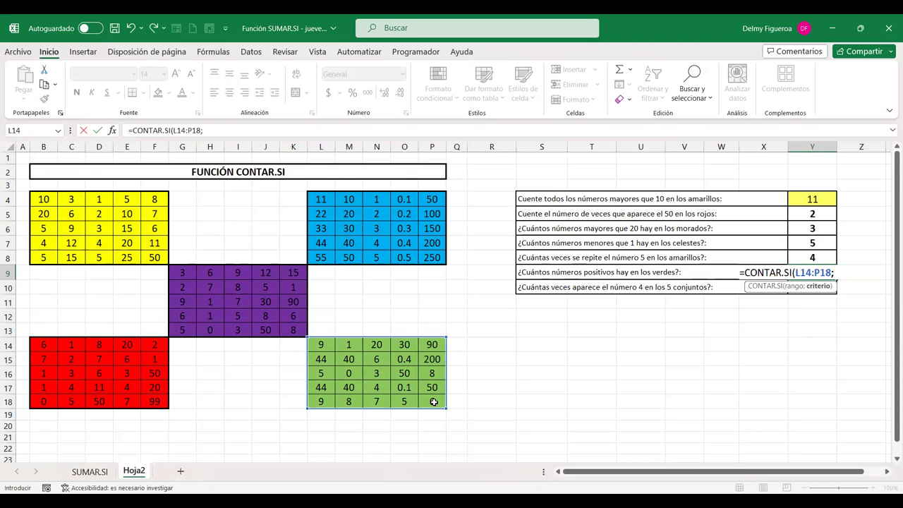
type("\"")
type(">")
type("0\"")
key("Return")
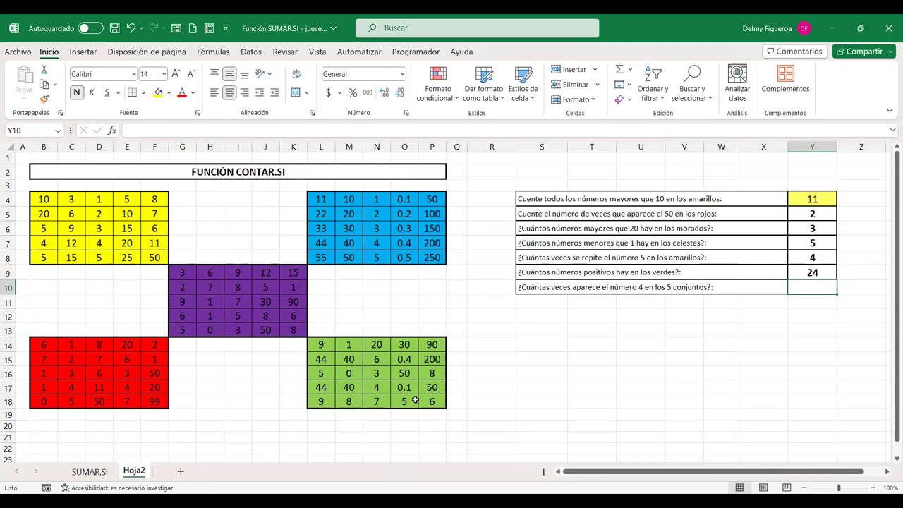
left_click(347, 373)
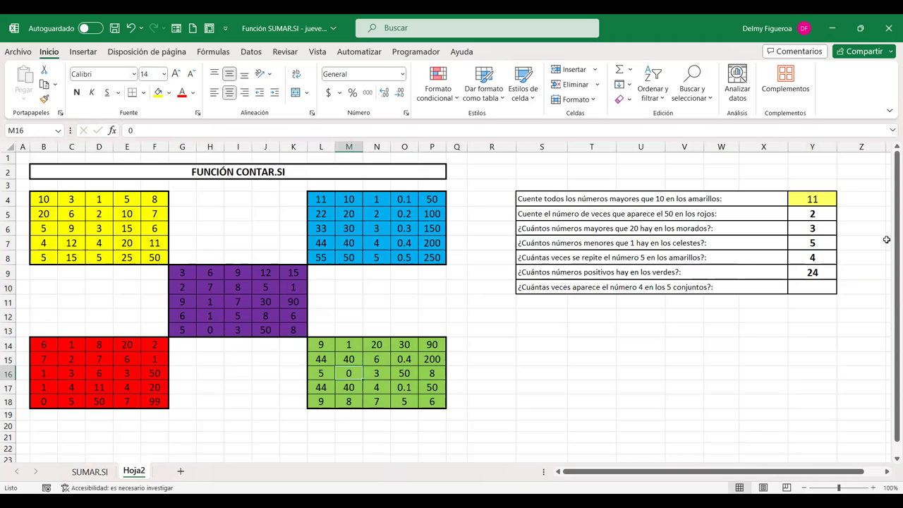
left_click(817, 272)
key("F2")
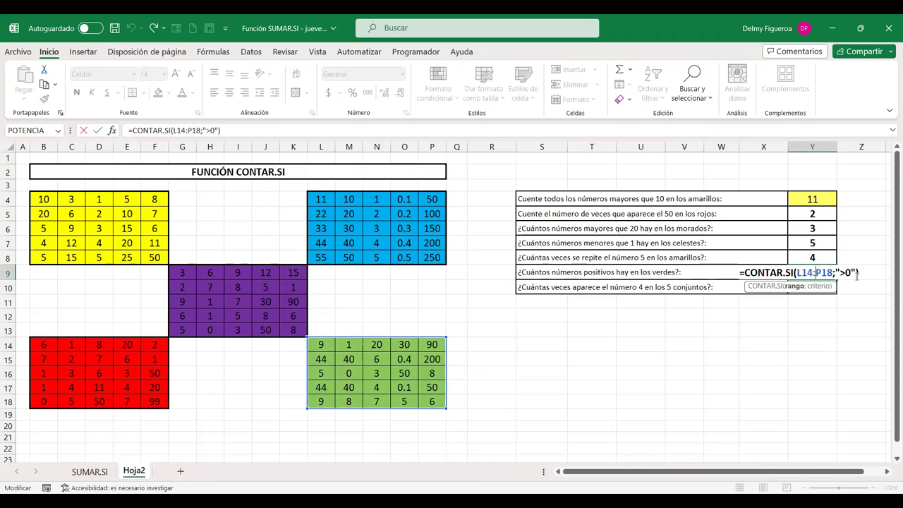
key("Return")
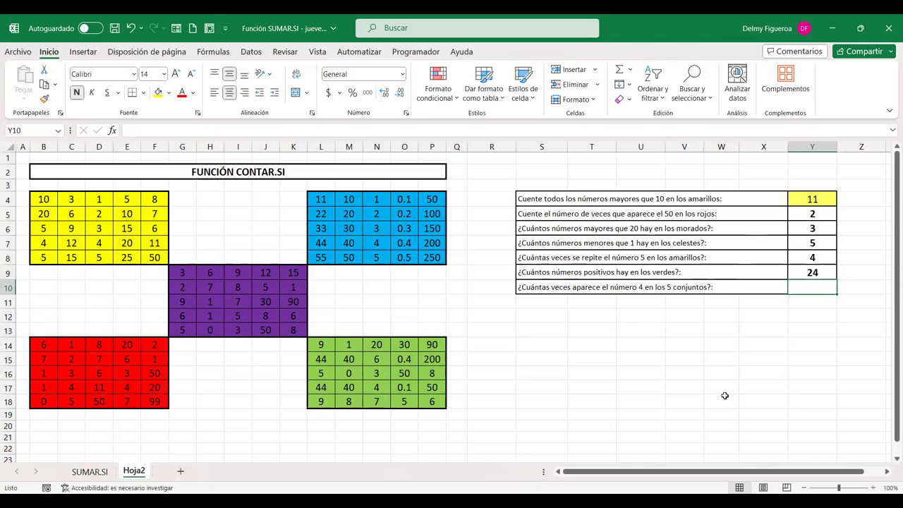
- Enter =+CONTAR.SI(B4:P18;"=4") in Y10 to count 4s across all blocks, then review it
type("+")
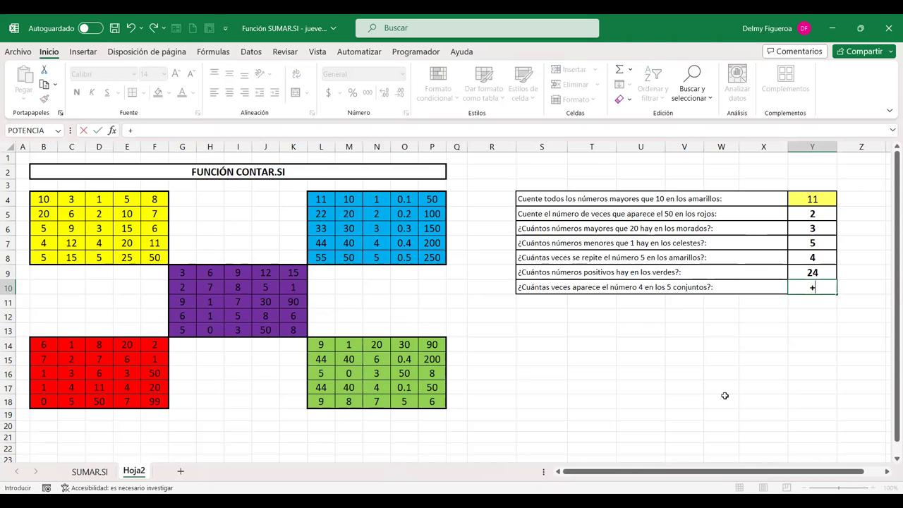
type("contar")
left_click(826, 325)
key("Tab")
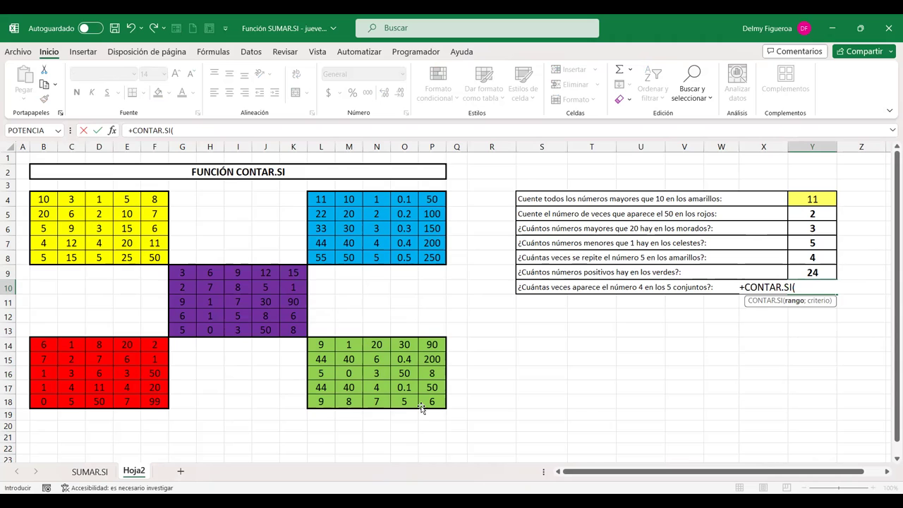
left_click_drag(43, 199, 421, 409)
type(";")
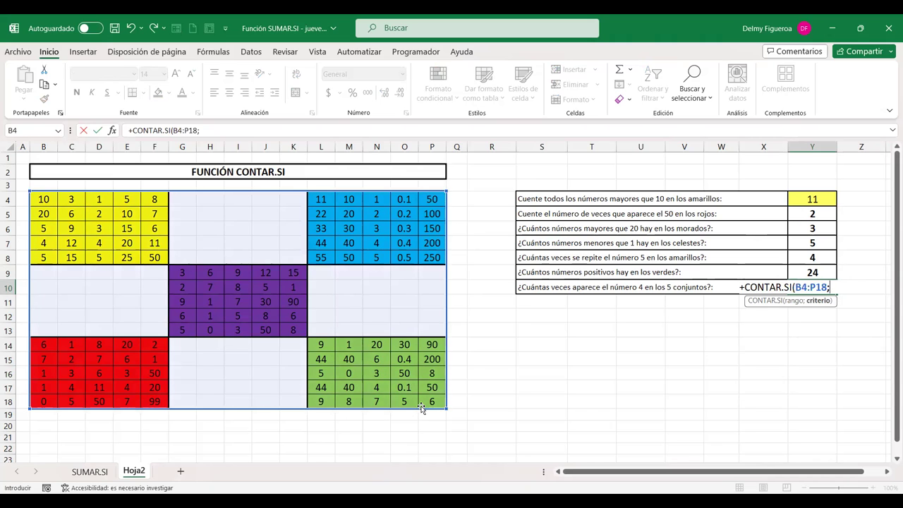
type("\"=4")
key("Return")
key("Up")
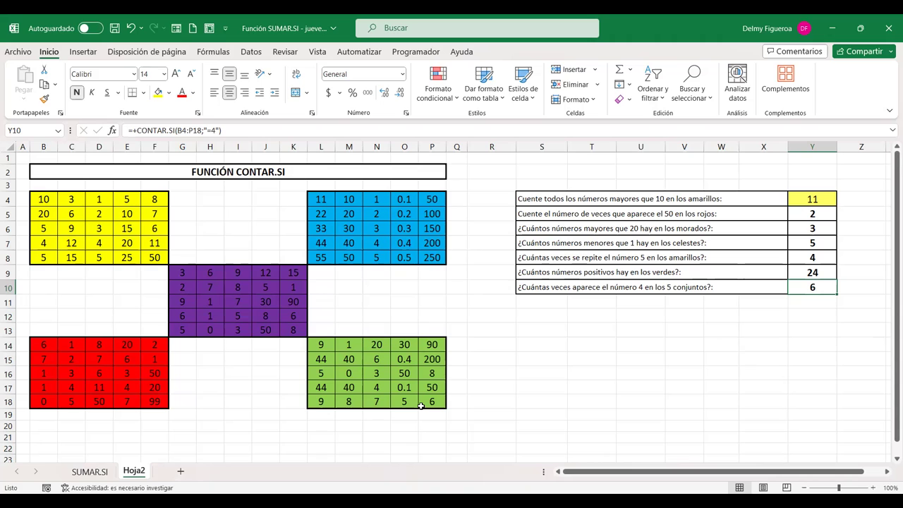
double_click(813, 288)
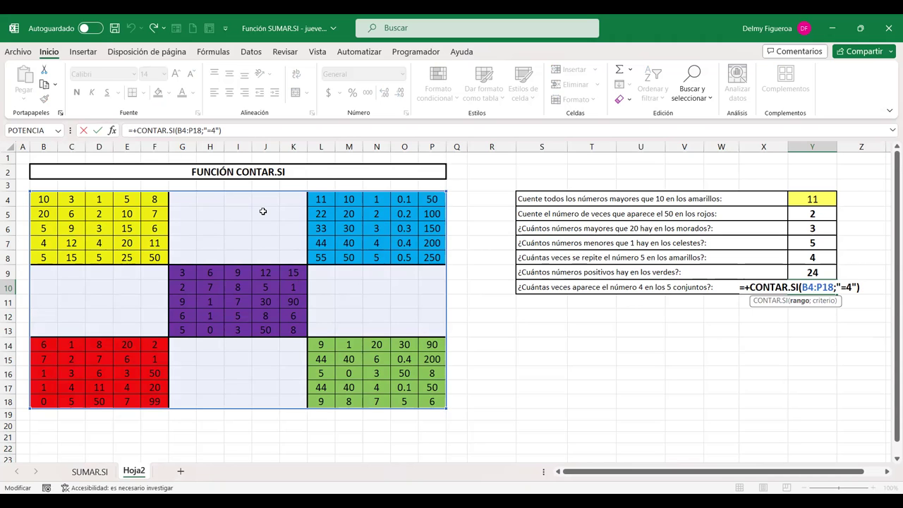
left_click(262, 211)
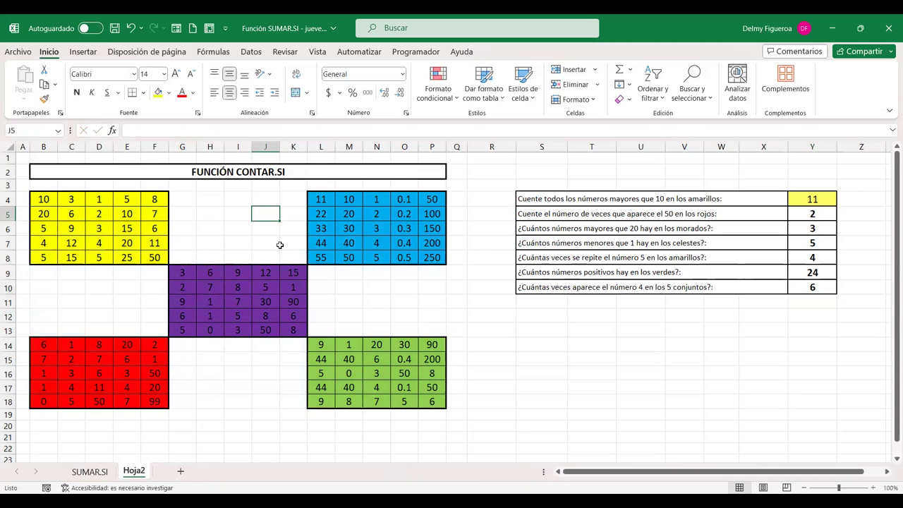
type("4")
key("Tab")
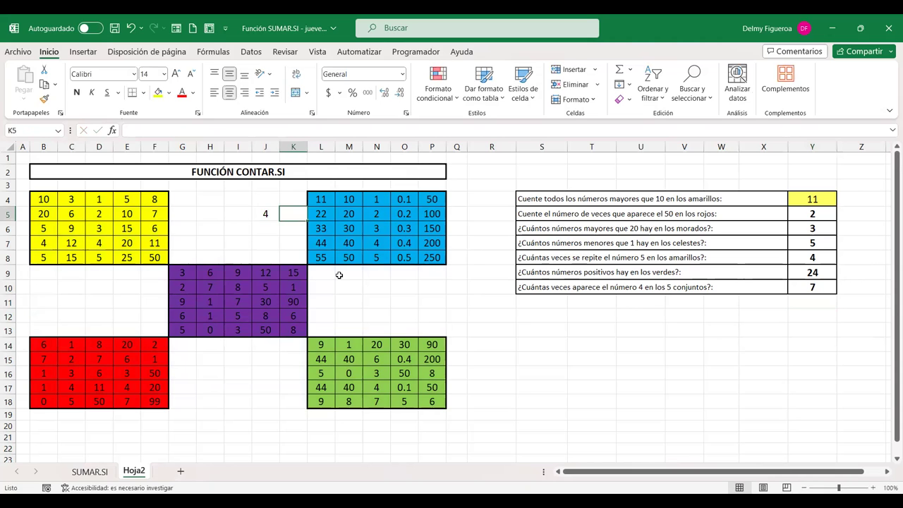
key("Left")
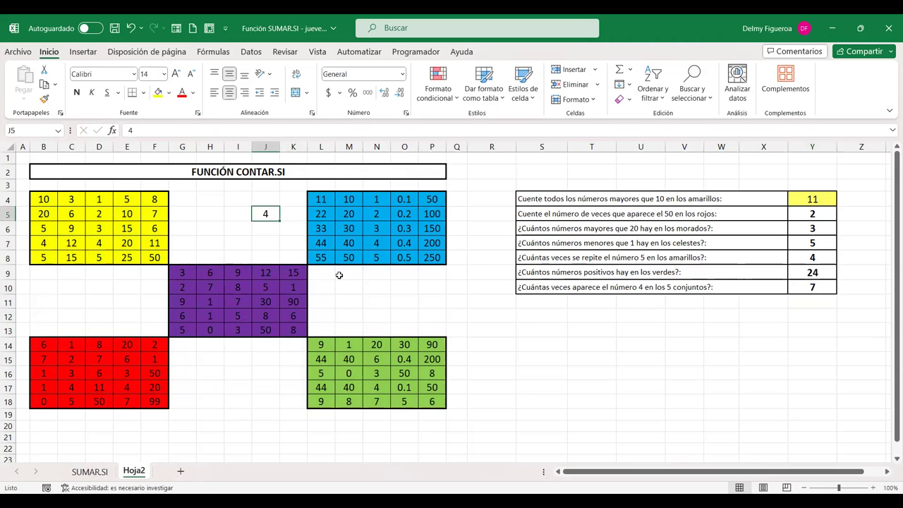
key("Delete")
left_click_drag(45, 200, 158, 258)
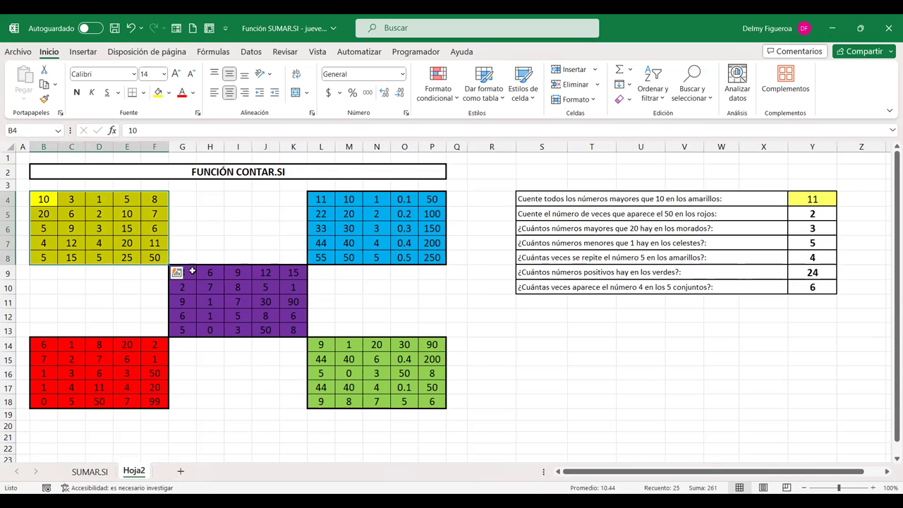
left_click_drag(192, 271, 297, 329, "ctrl")
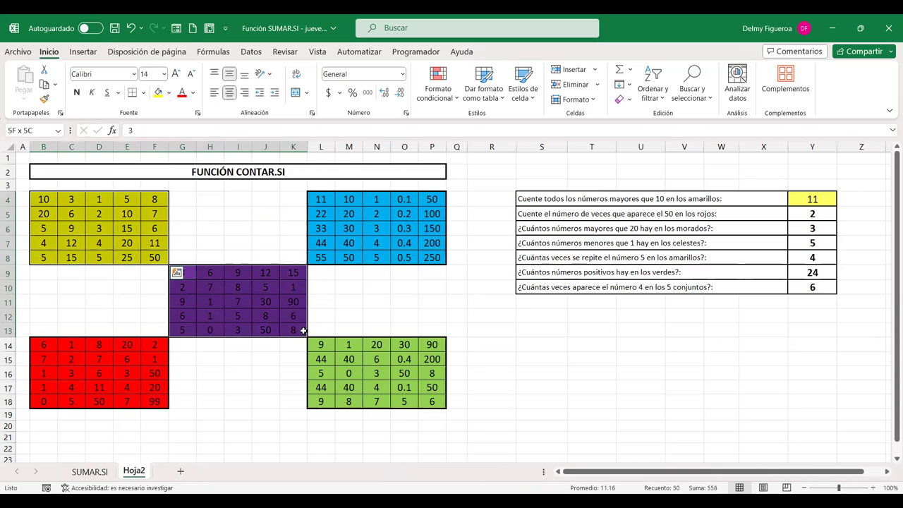
left_click(384, 310)
left_click(245, 213)
left_click(90, 281)
left_click(72, 298)
left_click(261, 413)
left_click(272, 371)
mouse_move(272, 358)
left_mouse_down()
mouse_move(272, 371)
mouse_move(272, 358)
left_mouse_up()
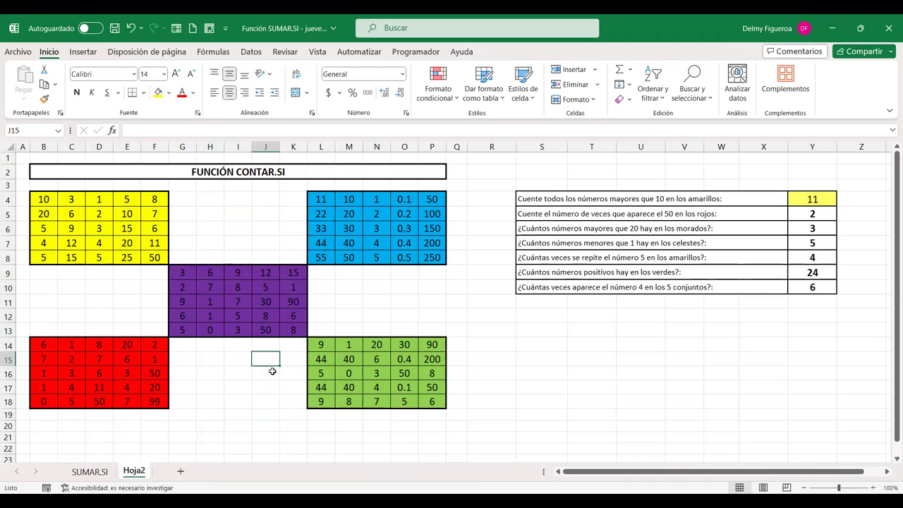
type("4")
key("Return")
key("Up")
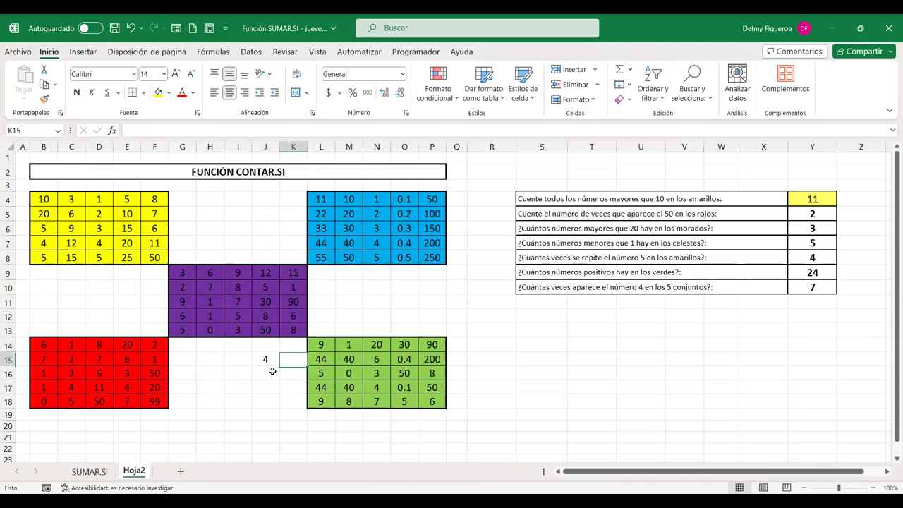
key("Delete")
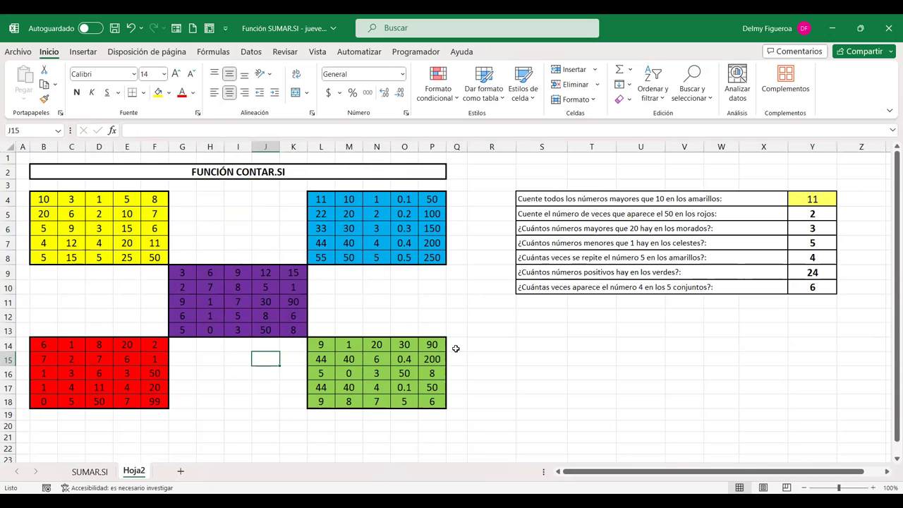
double_click(816, 288)
double_click(817, 288)
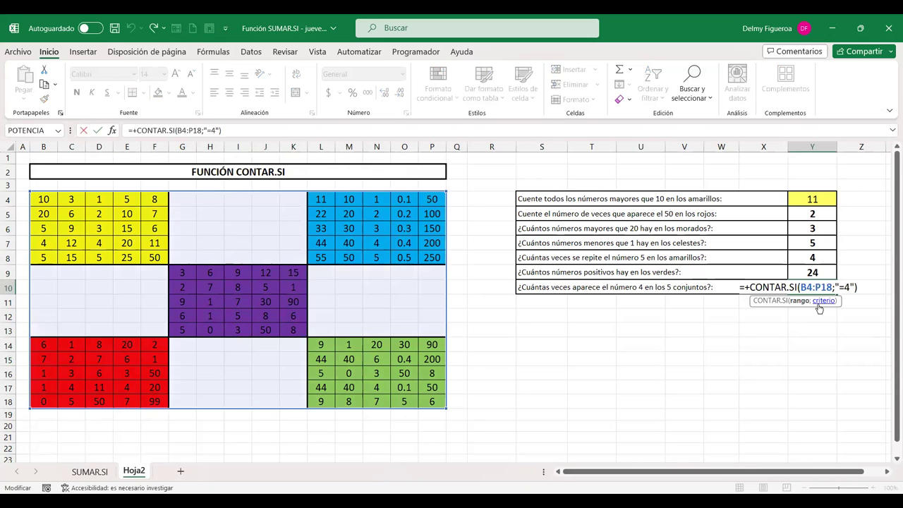
key("Return")
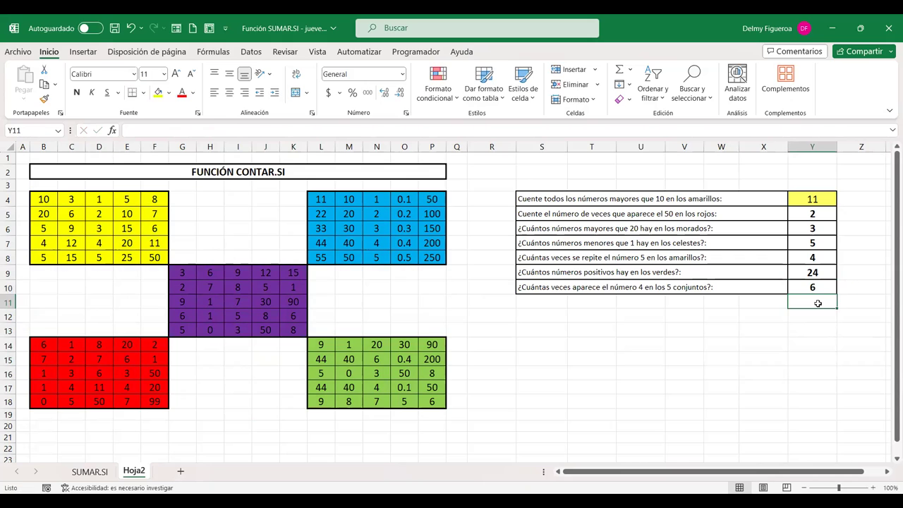
left_click(548, 314)
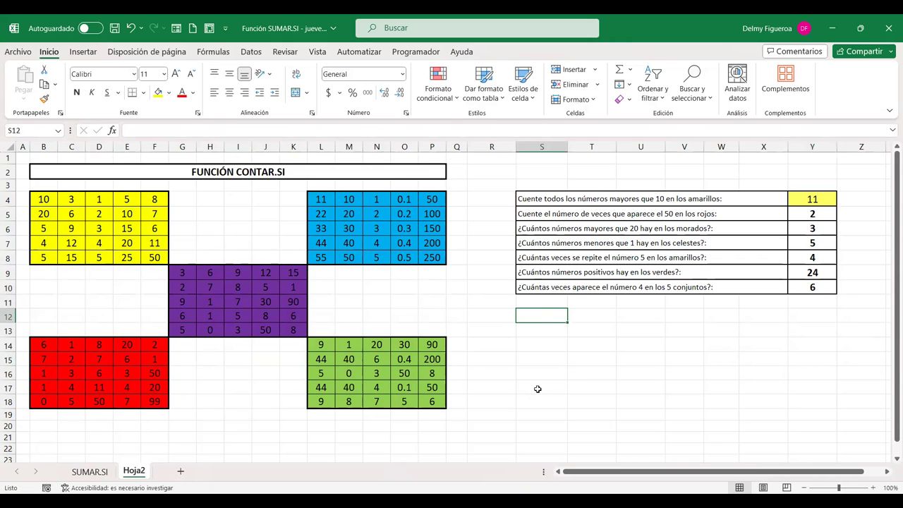
- Append a CONTAR.SI term counting "4" in the yellow block B4:F8 to S12
type("+")
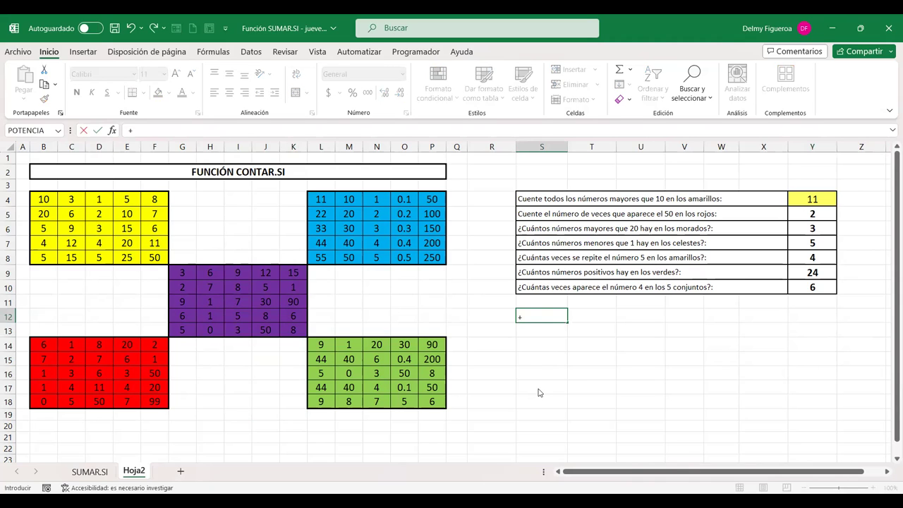
type("contar")
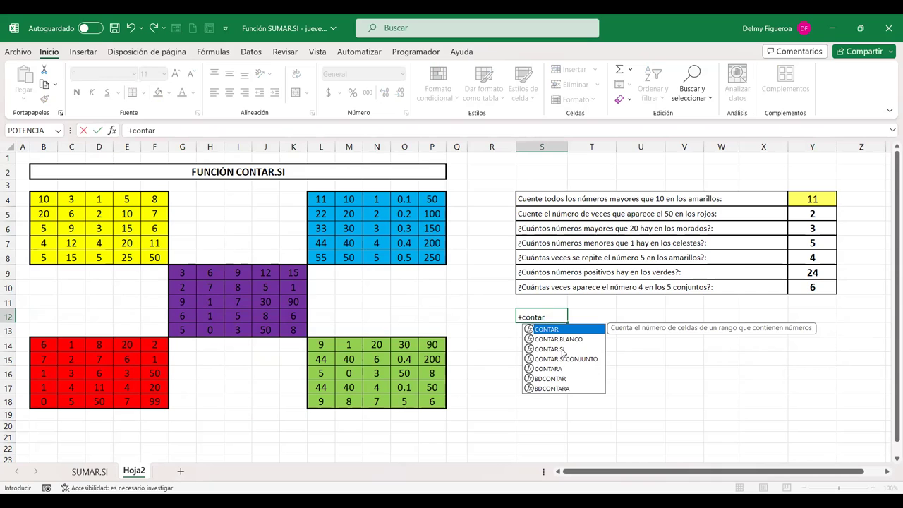
left_click(561, 349)
double_click(560, 349)
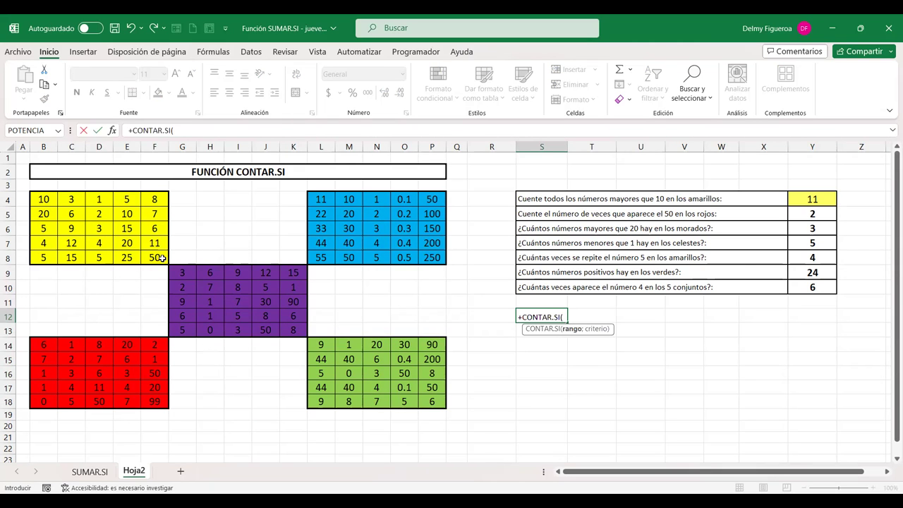
left_click_drag(42, 200, 162, 259)
type(";\"4\"")
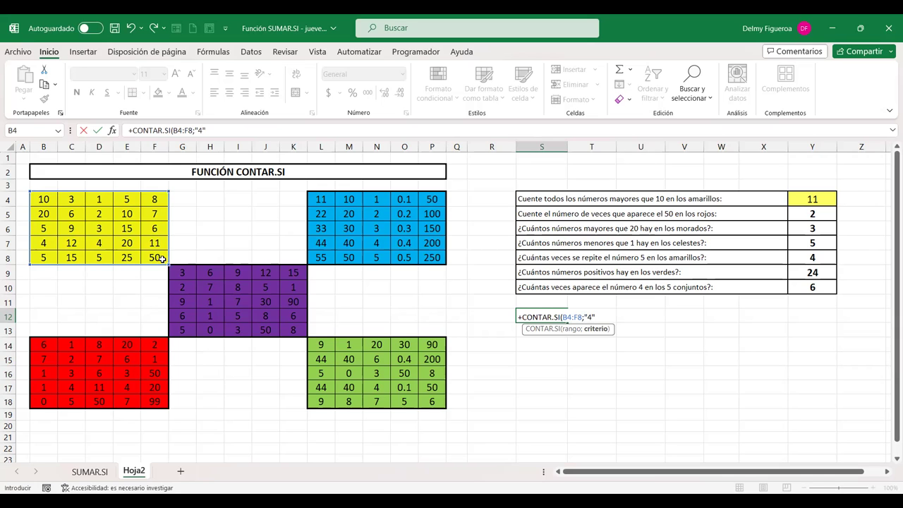
type(")")
key("ctrl+Return")
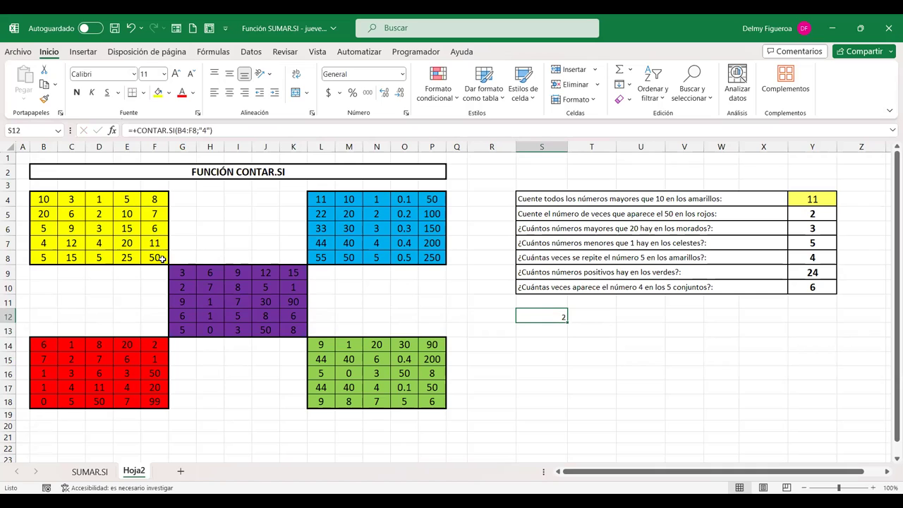
key("F2")
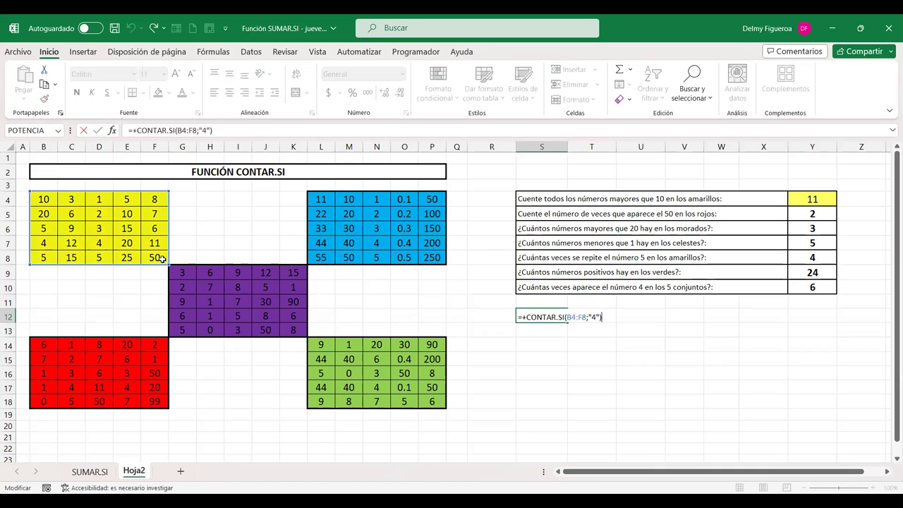
- Add a second CONTAR.SI term counting "4" in the red block B14:F18
type("+c")
type("ontar")
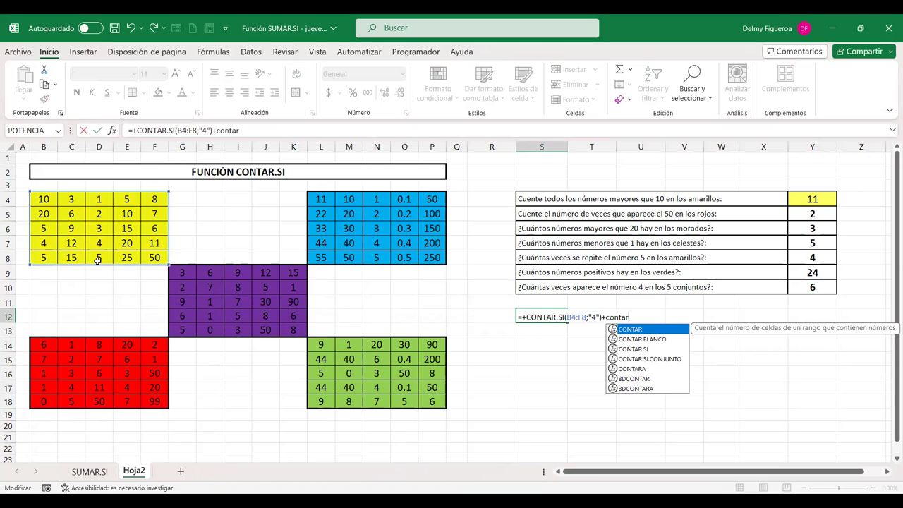
left_click(640, 349)
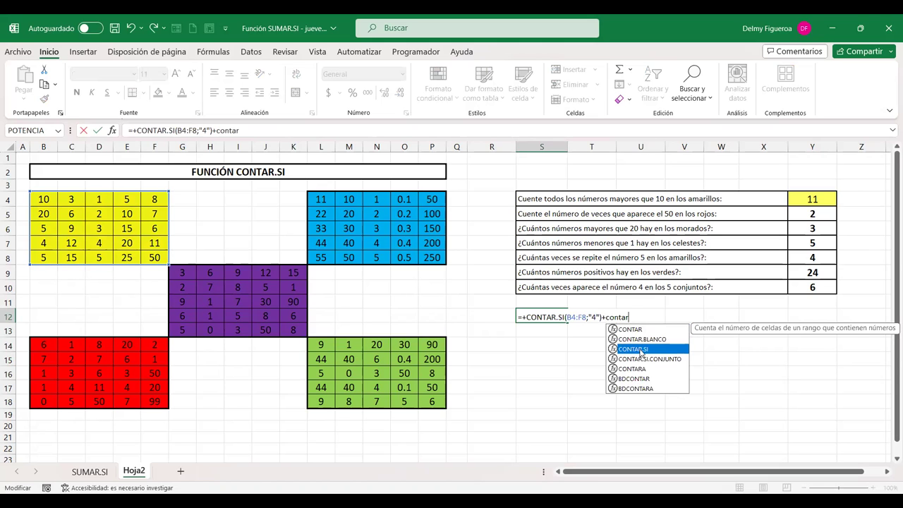
double_click(641, 353)
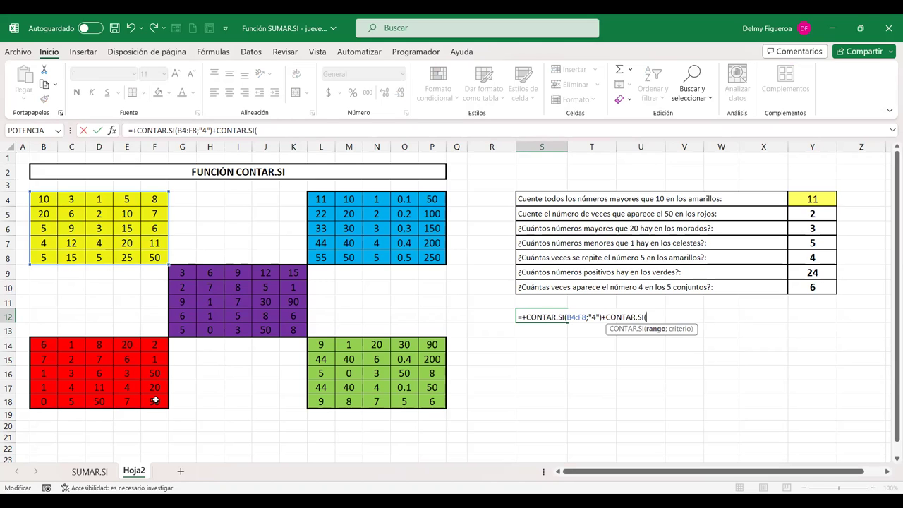
left_click_drag(43, 344, 155, 400)
type(";\"4\"")
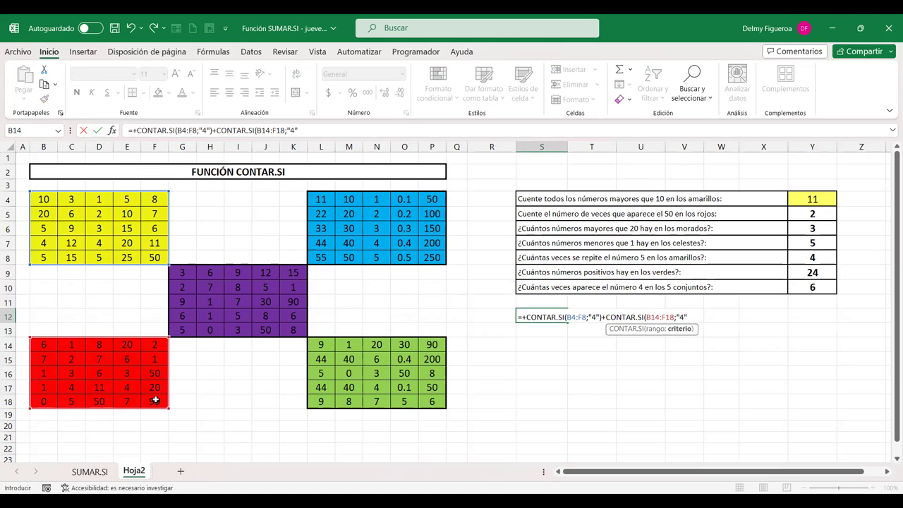
type(")")
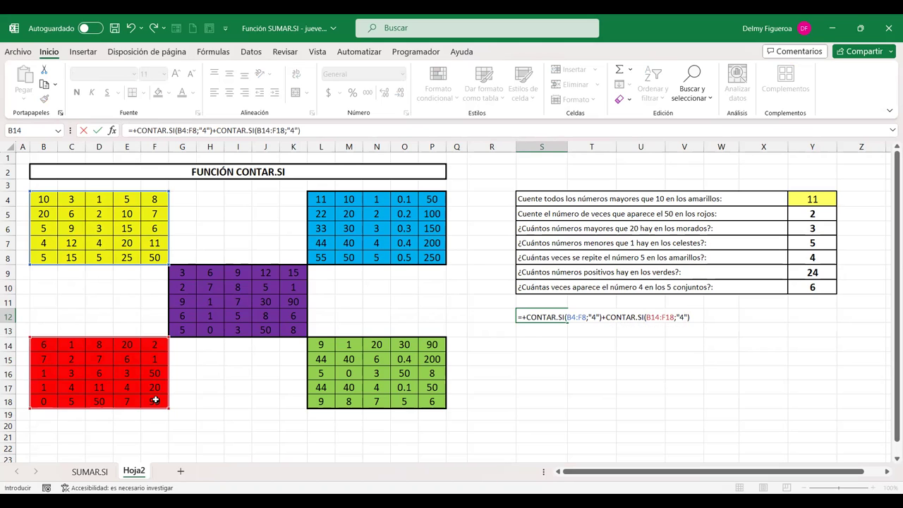
key("Return")
key("Up")
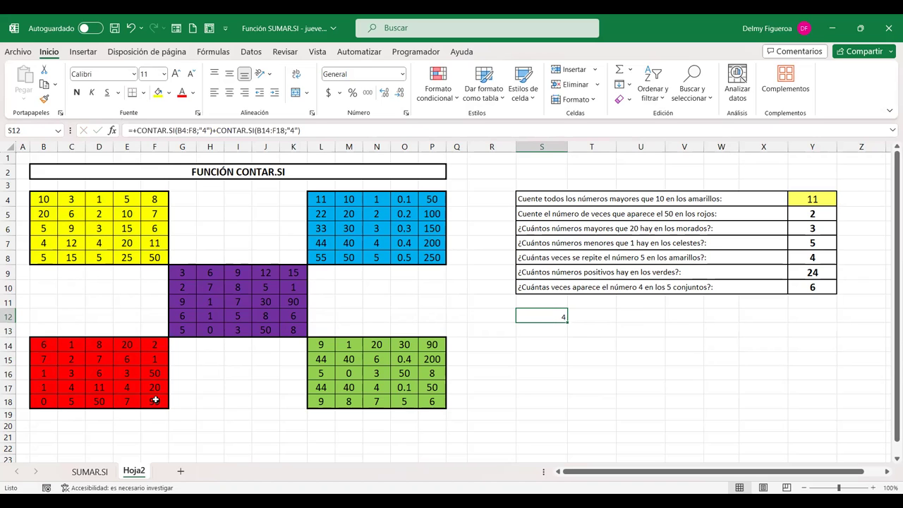
- Add a CONTAR.SI term counting "4" in the purple block G9:K13
key("F2")
type("+")
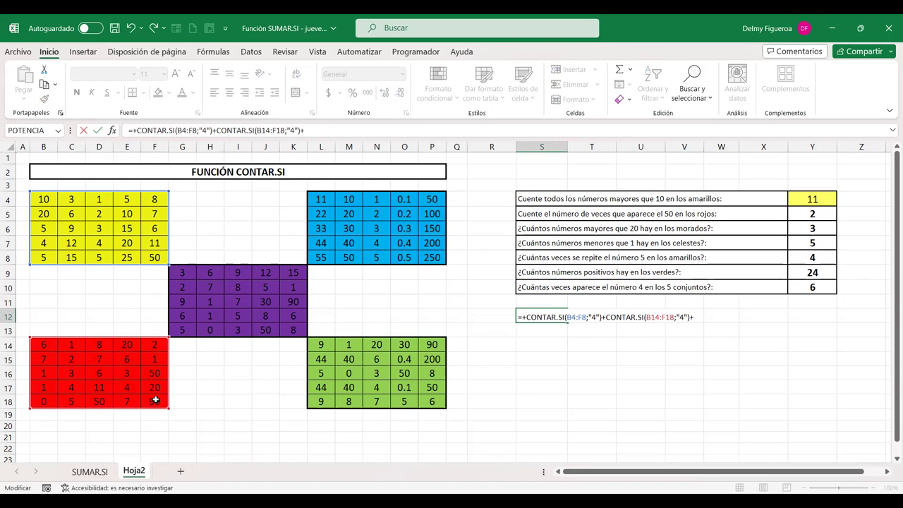
type("contar")
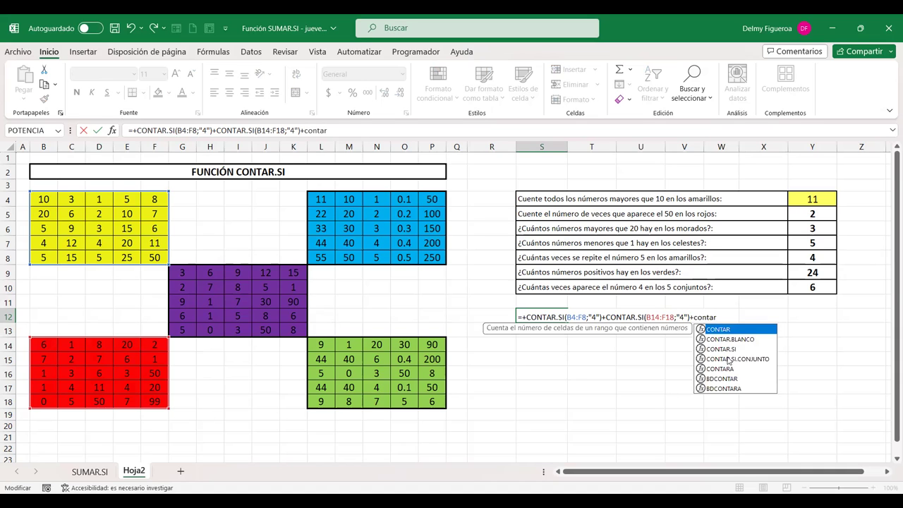
double_click(732, 351)
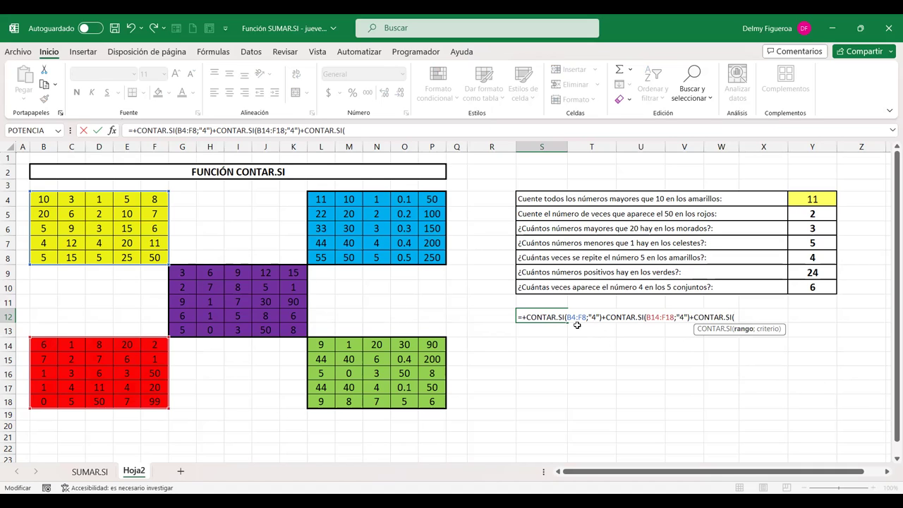
left_click_drag(181, 271, 301, 331)
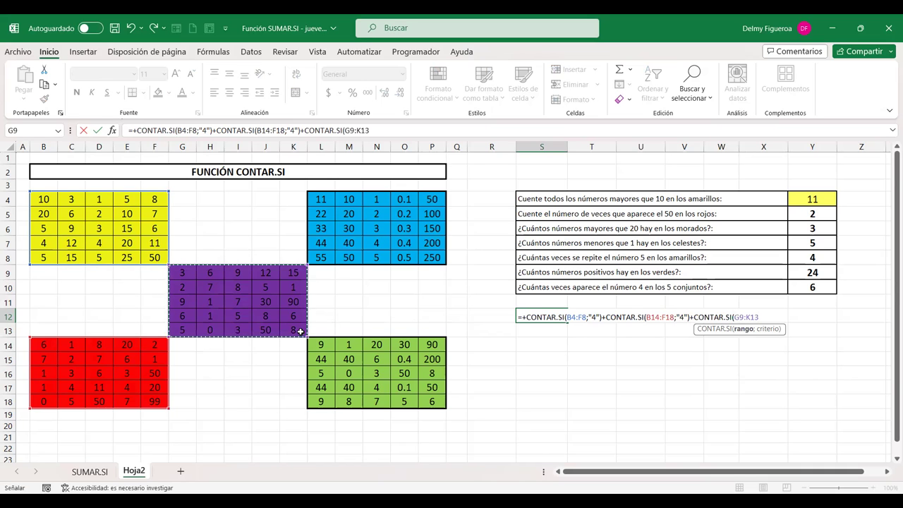
type(";\"")
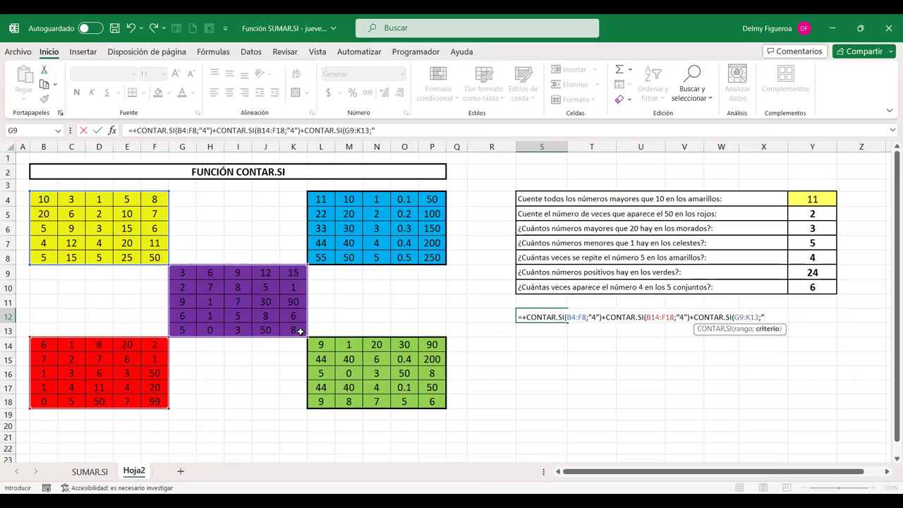
type("4\"")
type(")+")
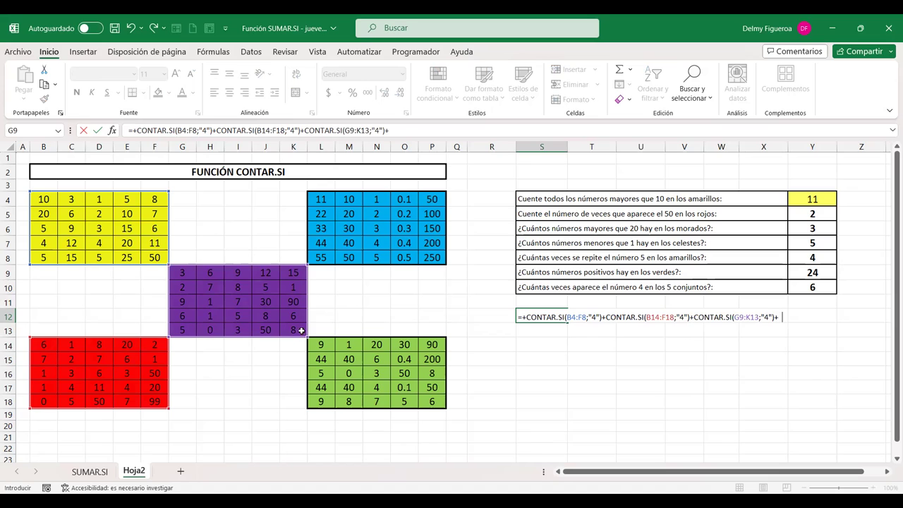
type("contar")
- Add terms for the blue L4:P8 and green L14:P18 blocks, bringing S12 to 6
left_click(811, 349)
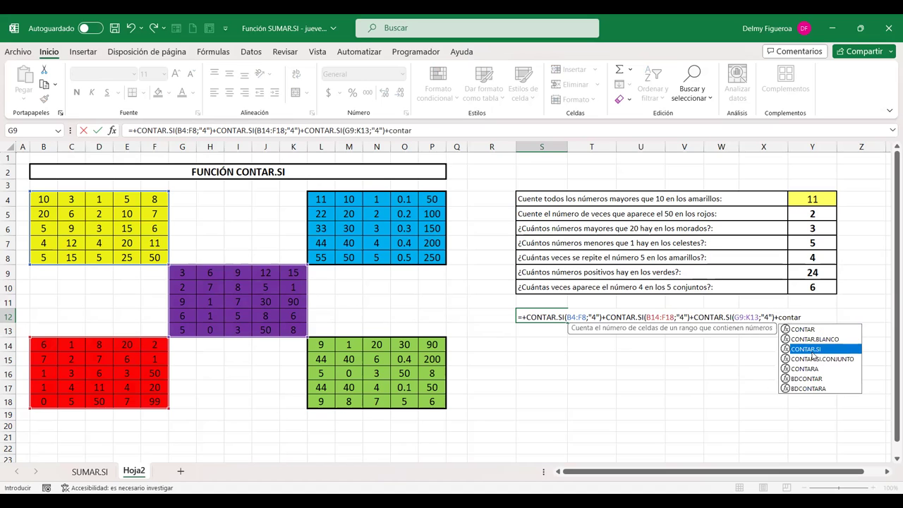
key("Tab")
left_click_drag(329, 199, 444, 261)
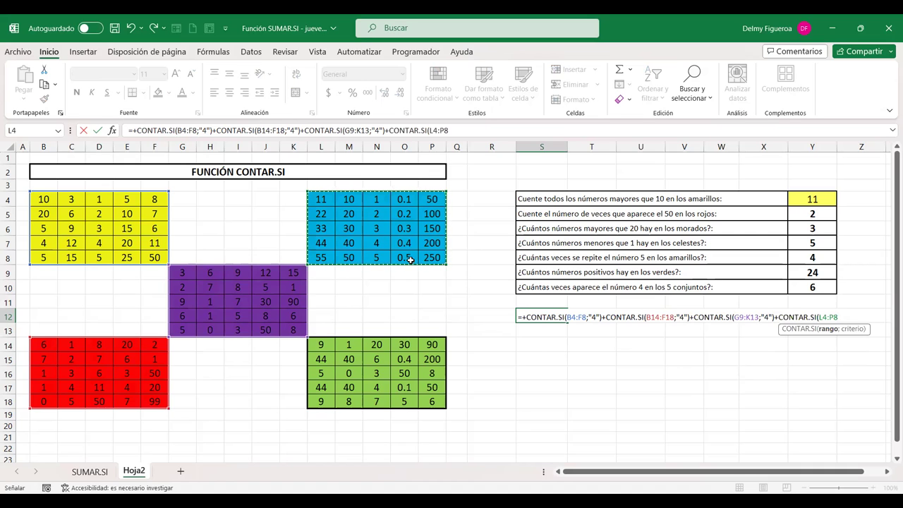
type(";\"4\")")
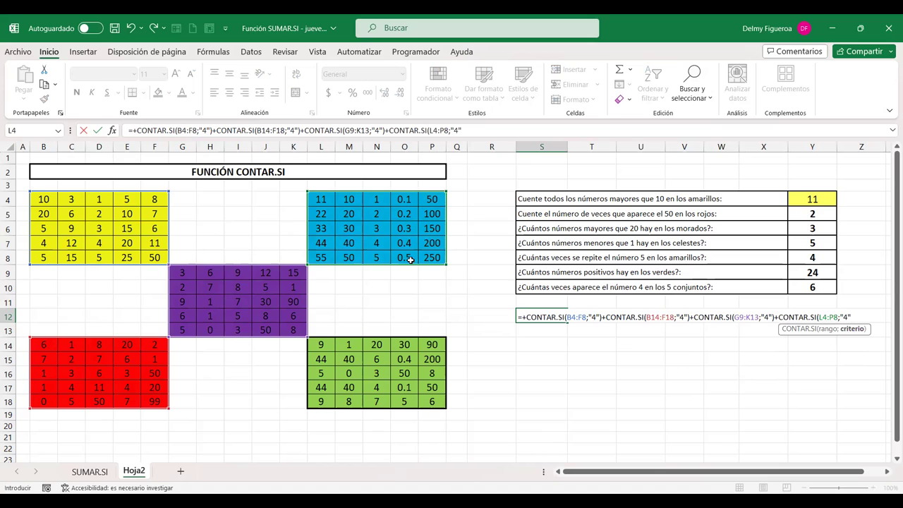
type("+")
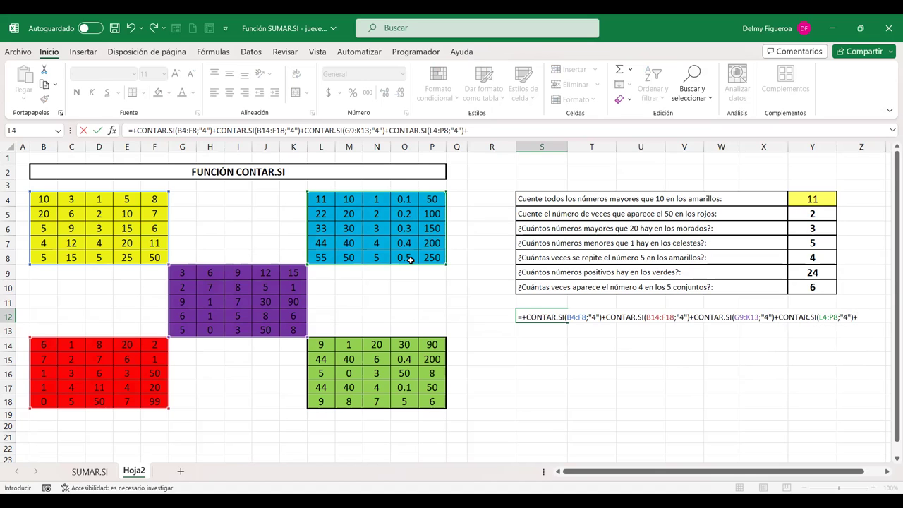
type("conta")
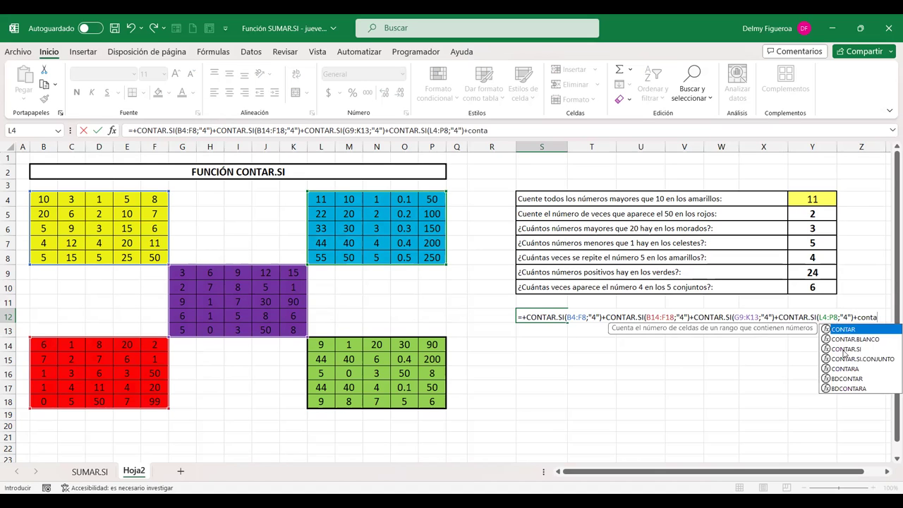
double_click(848, 349)
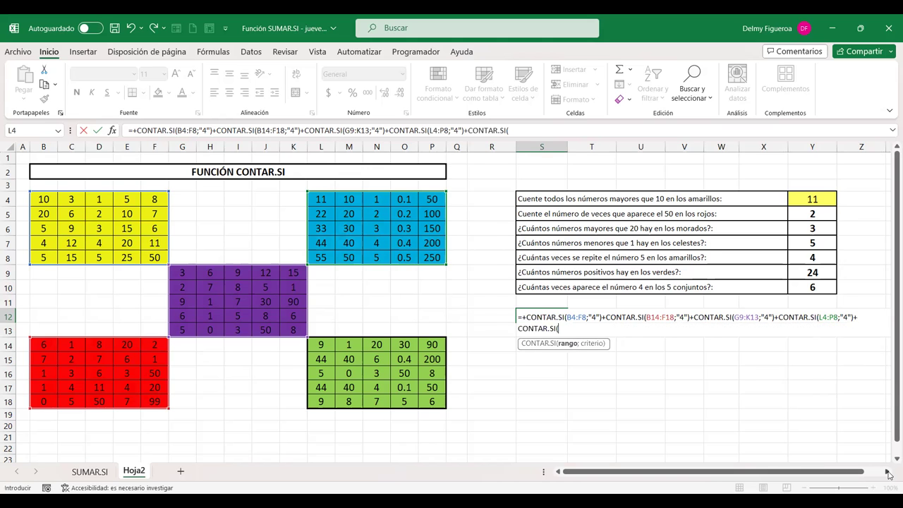
left_click(887, 472)
left_click(887, 472)
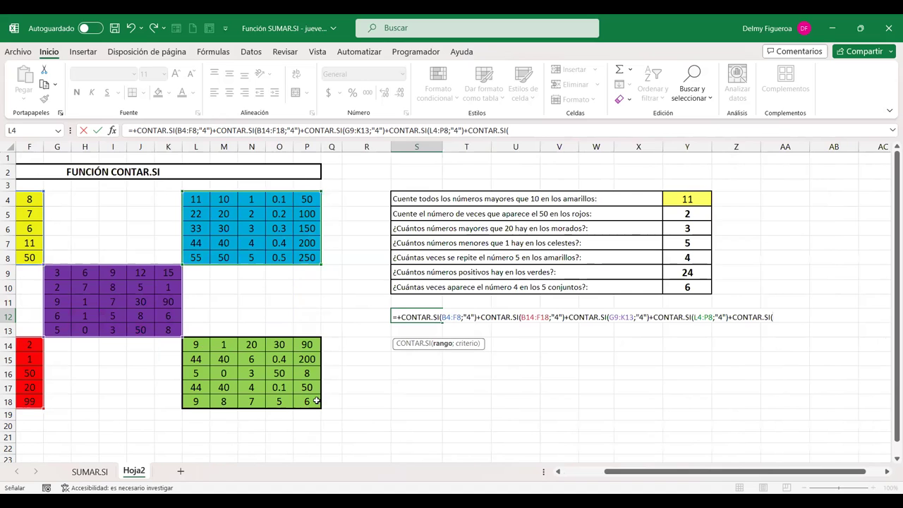
left_click_drag(196, 344, 317, 402)
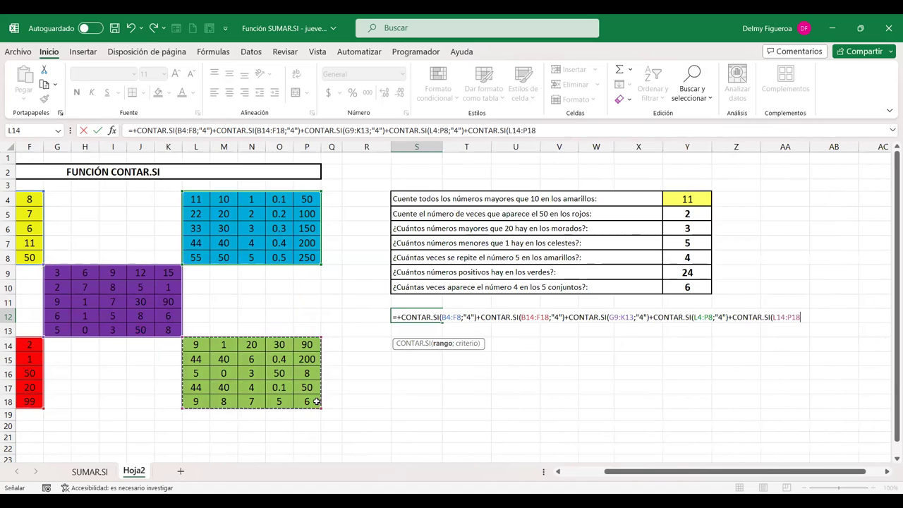
type(";\"4\")")
key("ctrl+Return")
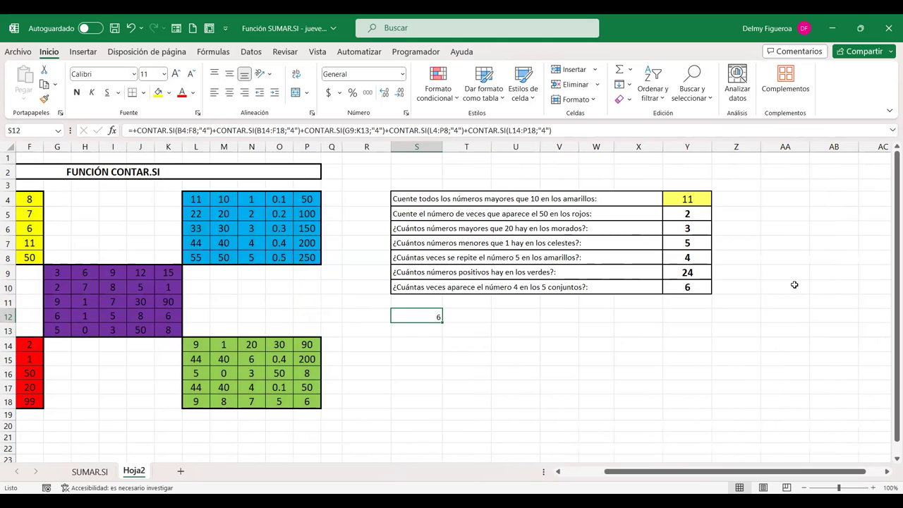
- Review the CONTAR.SI formulas in S12 and Y10 (result 6) without changing them
left_click(575, 471)
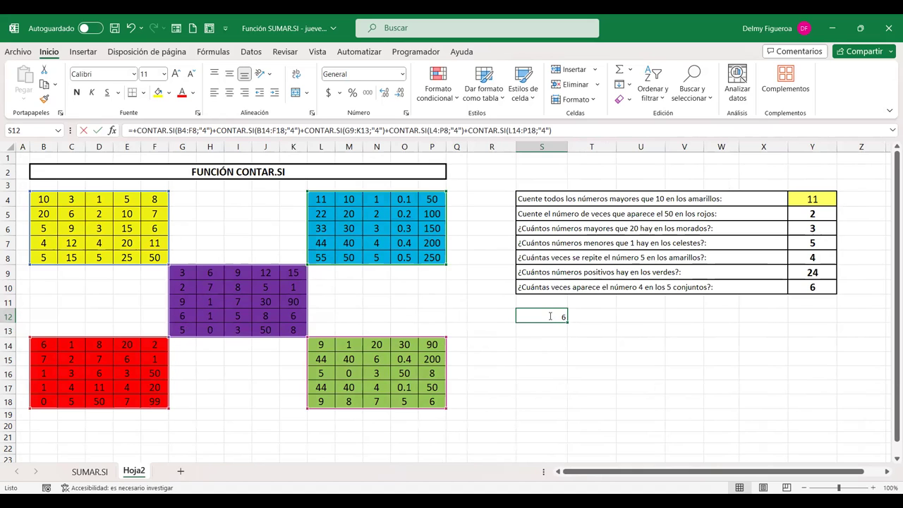
double_click(549, 317)
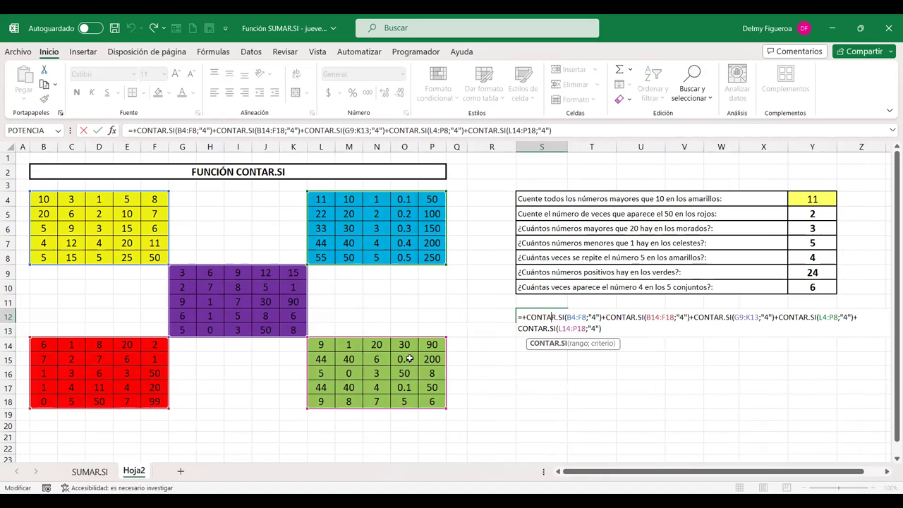
key("Return")
left_click(818, 287)
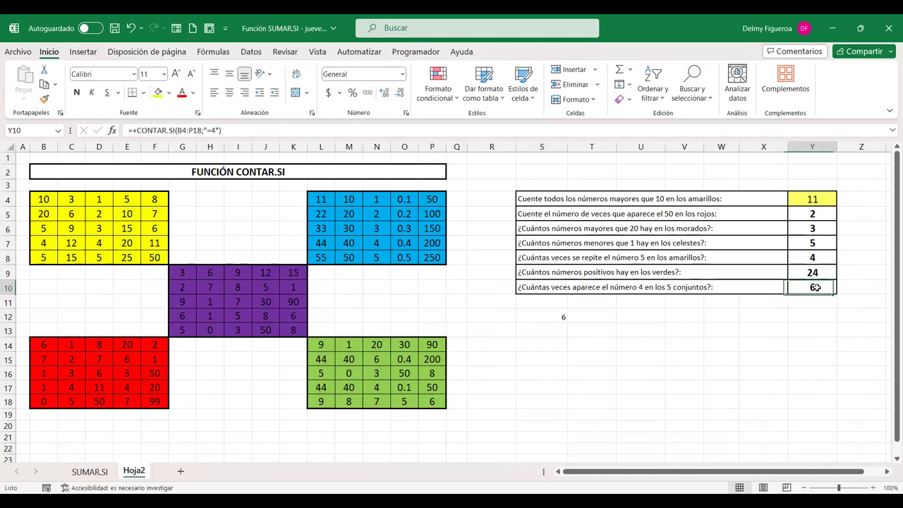
double_click(818, 288)
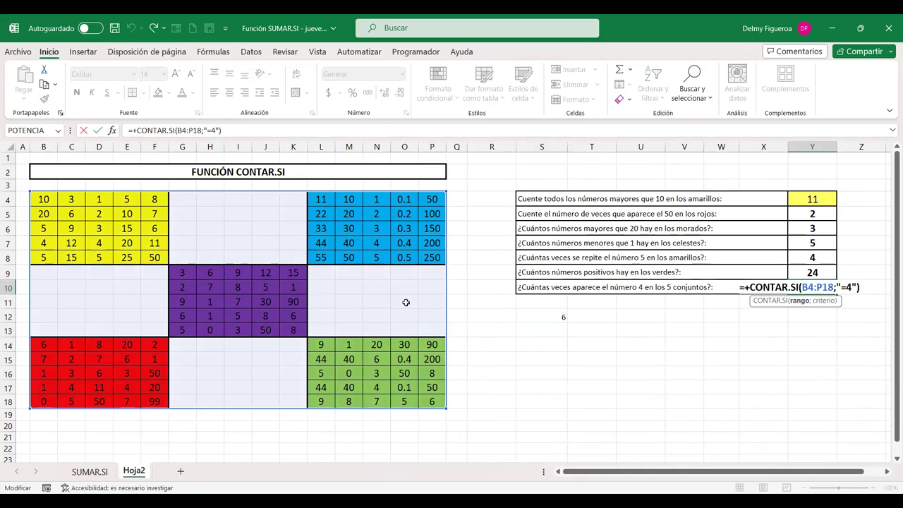
key("Return")
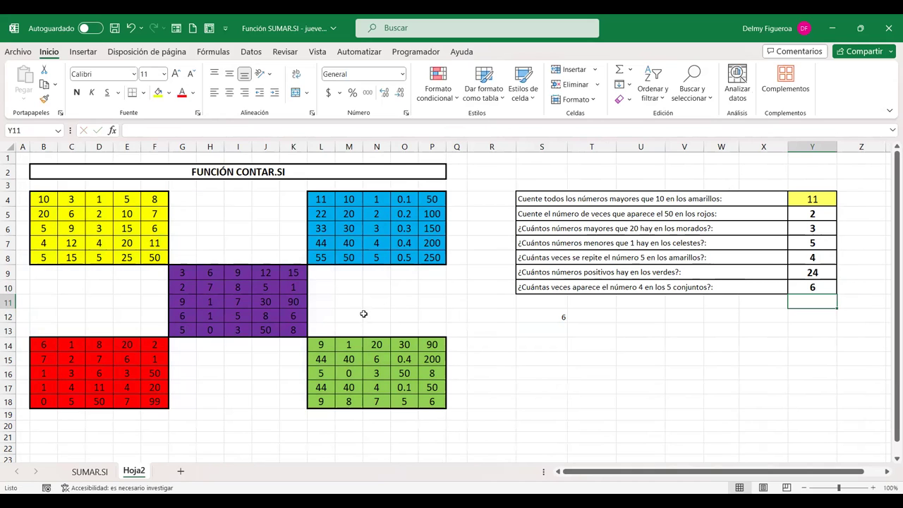
- Copy the S12 formula and open Y8's formula to edit its criterion
left_click(547, 316)
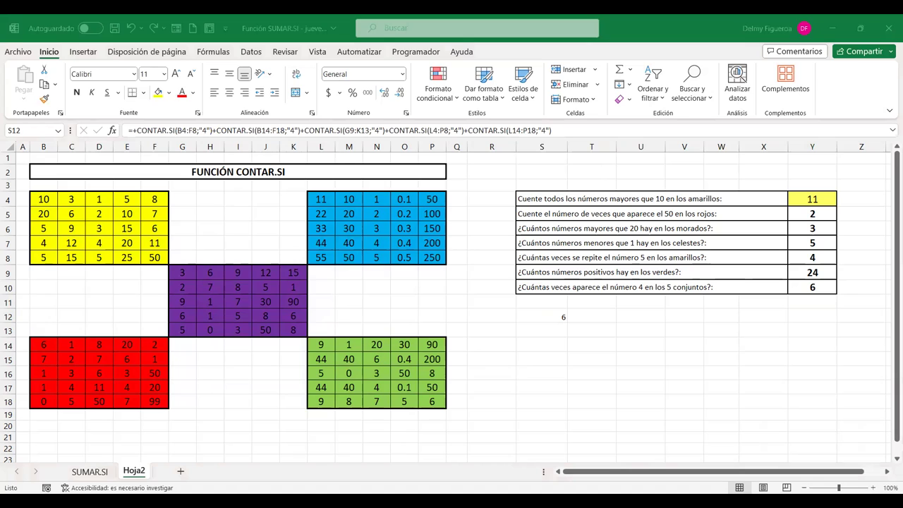
key("ctrl+c")
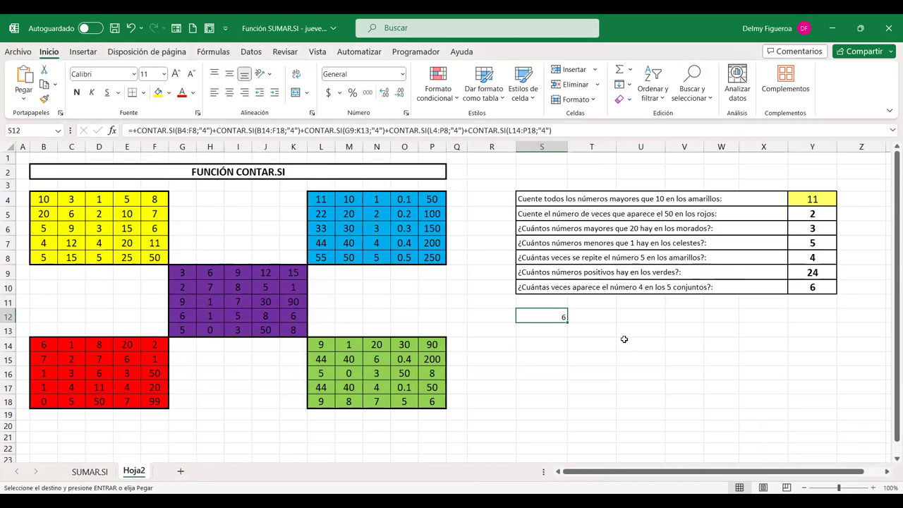
left_click(816, 257)
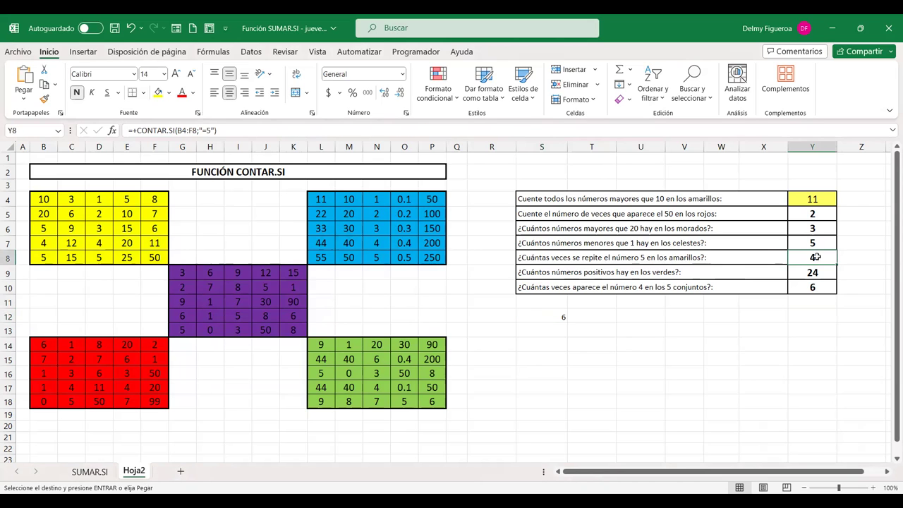
double_click(817, 257)
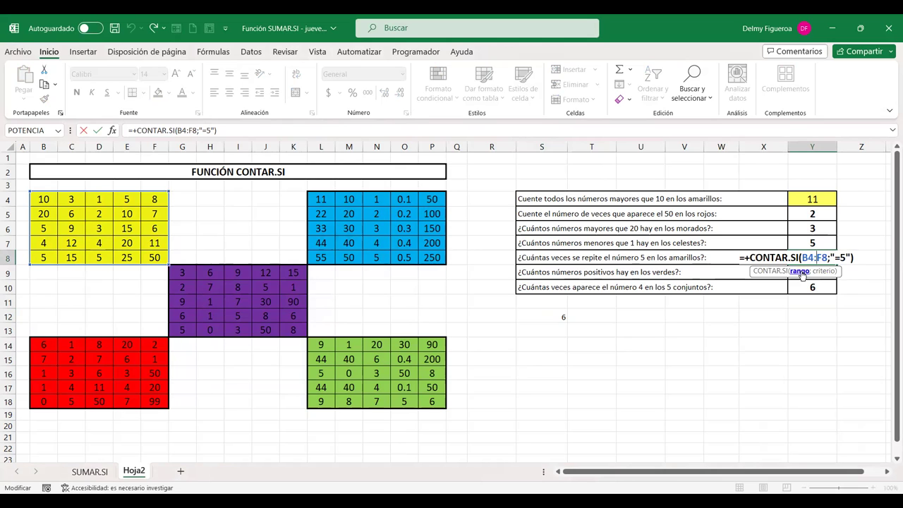
left_click(842, 258)
type("=CONTAR.SI(L14:P18;\">0\")")
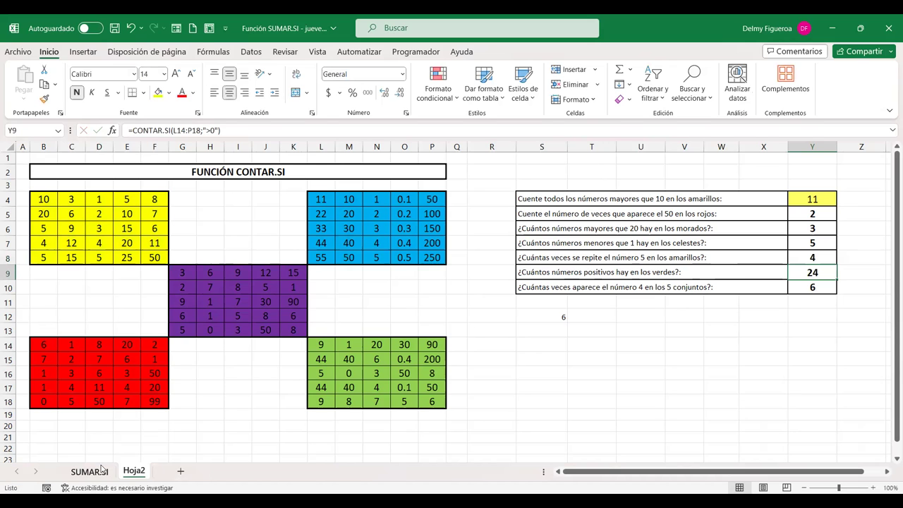
- Add sheet Hoja3, paste the copied PEDIDOS table into it, and zoom to 120%
left_click(182, 476)
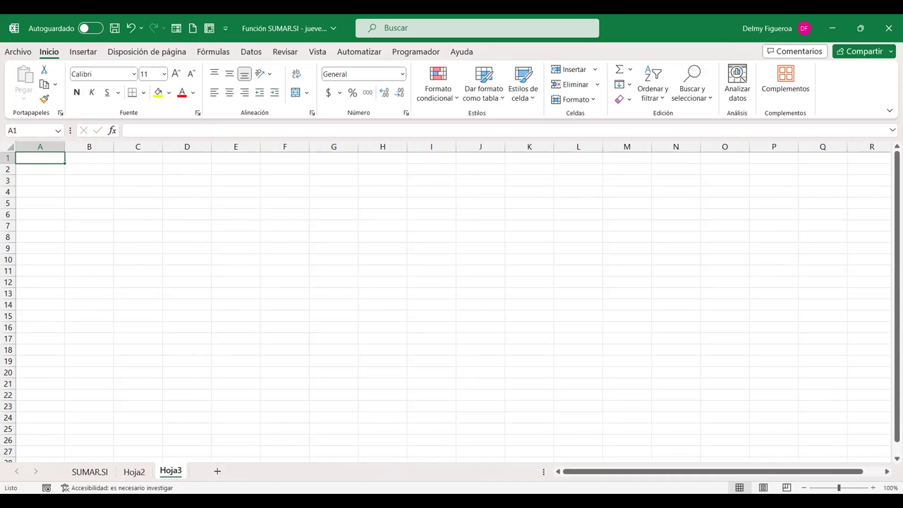
key("ctrl+c")
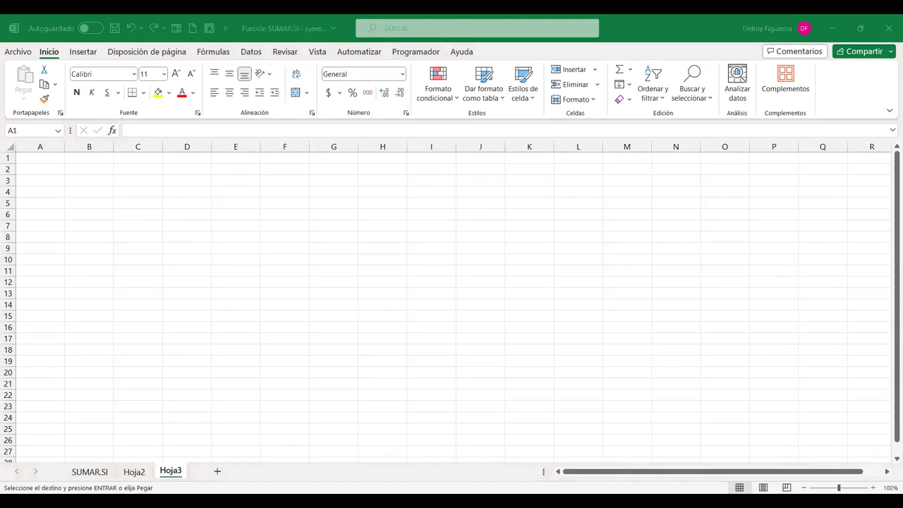
left_click(9, 144)
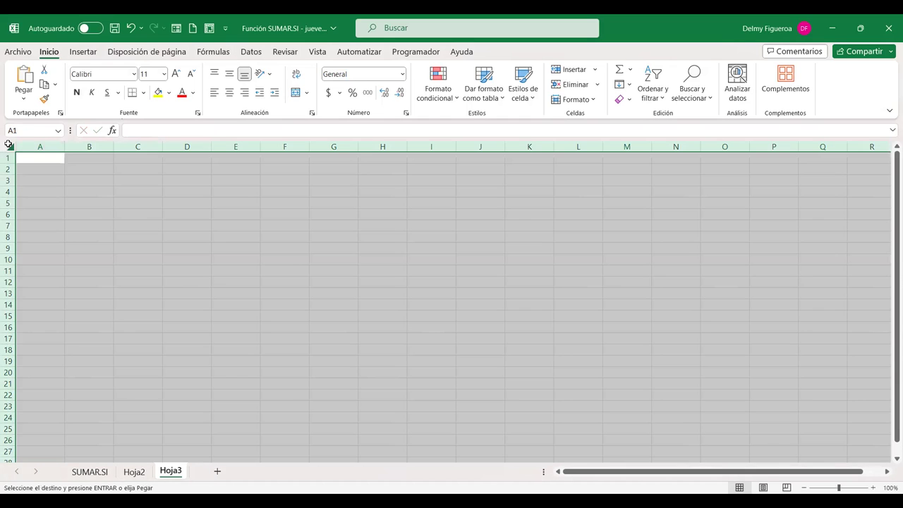
key("ctrl+v")
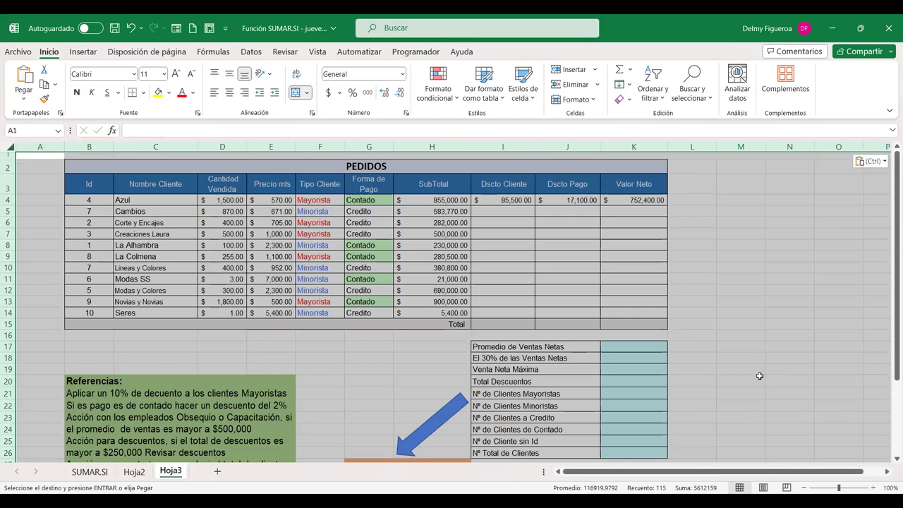
left_click(872, 487)
left_click(872, 488)
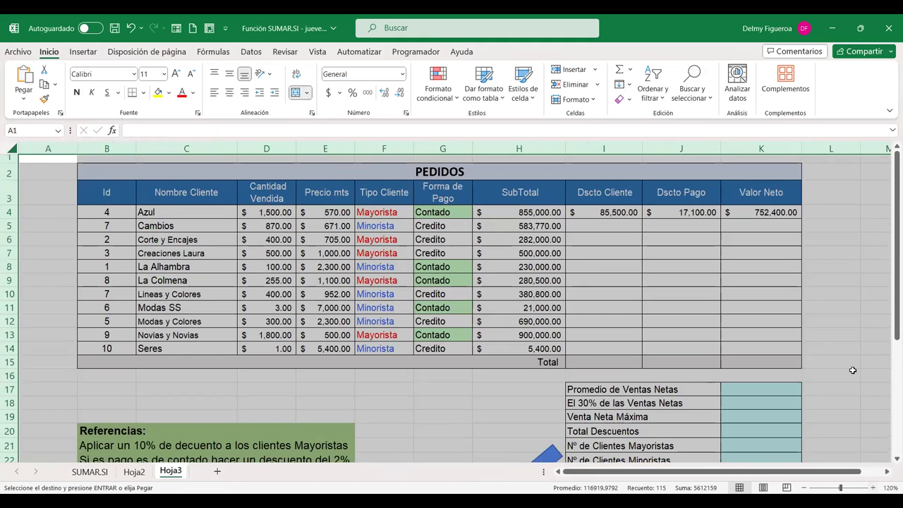
left_click(853, 371)
key("ctrl+Home")
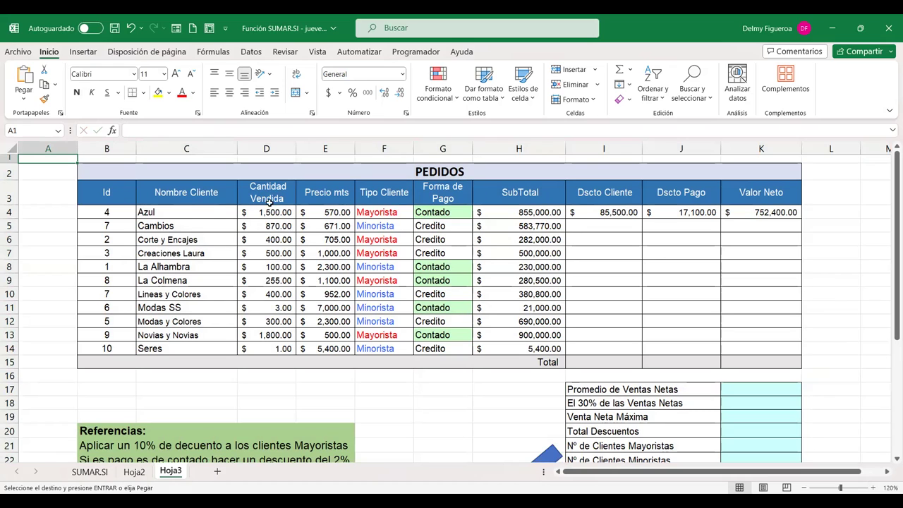
- Inspect the Precio mts, Tipo Cliente, Forma de Pago, SubTotal and Dscto Cliente cells of the first order
left_click(341, 191)
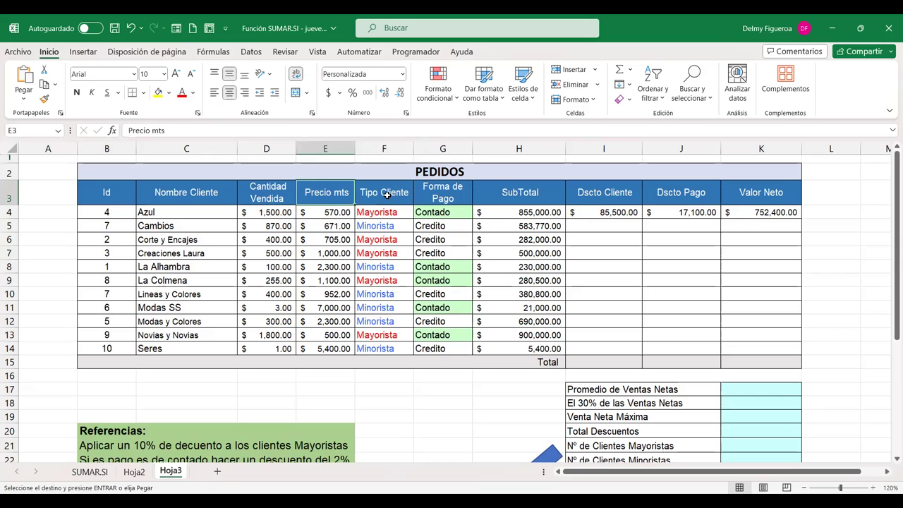
left_click(400, 213)
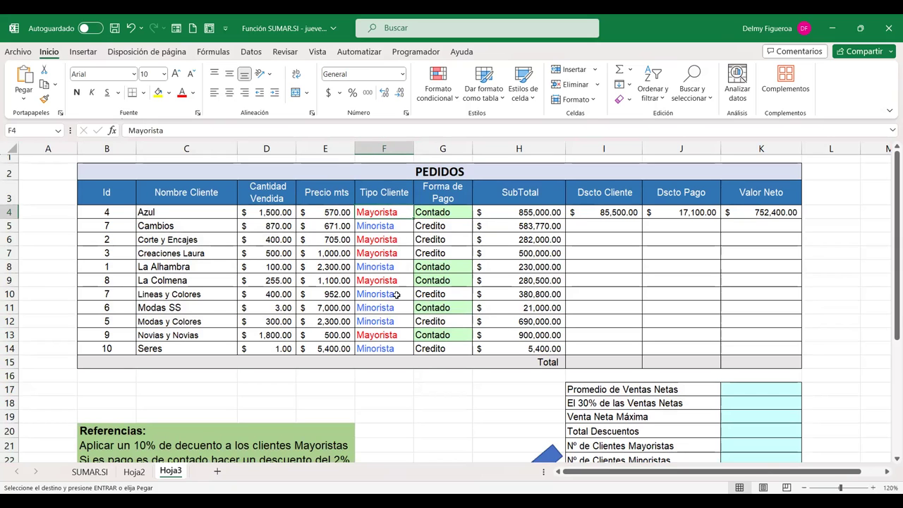
left_click(451, 194)
left_click(547, 212)
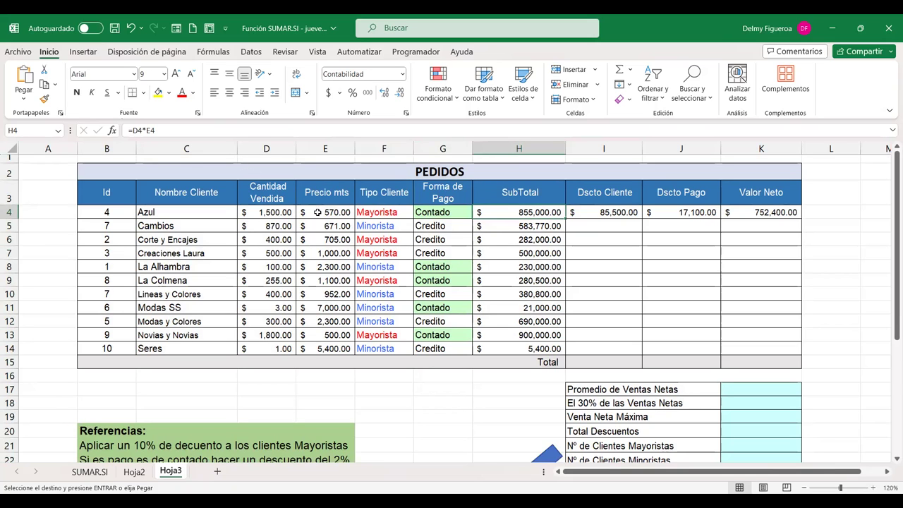
left_click(615, 212)
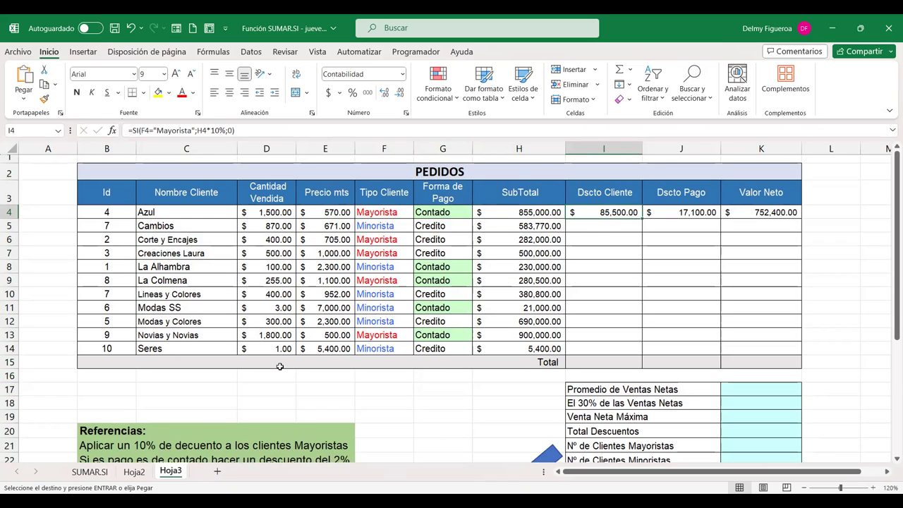
- Open I4's formula =SI(F4="Mayorista";H4*10%;0) for editing
scroll(280, 366, "down", 1)
scroll(280, 366, "up", 1)
scroll(277, 331, "down", 3)
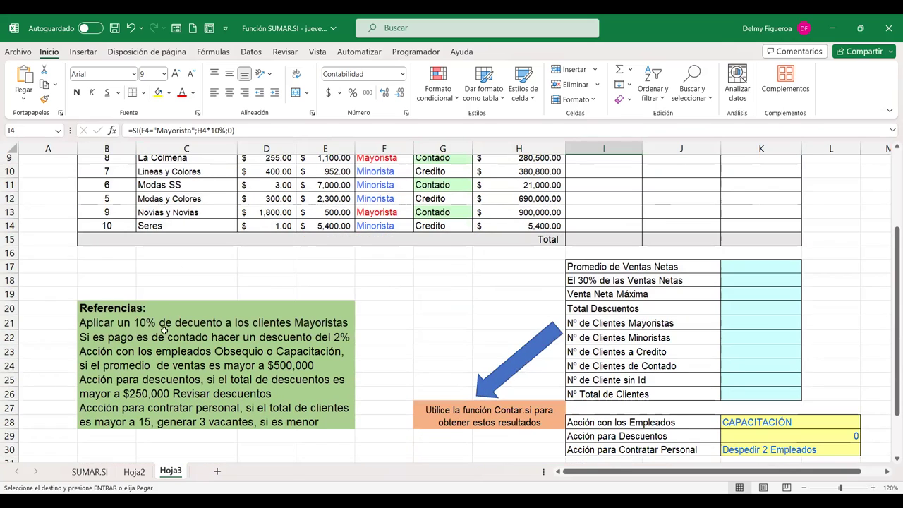
scroll(420, 323, "up", 3)
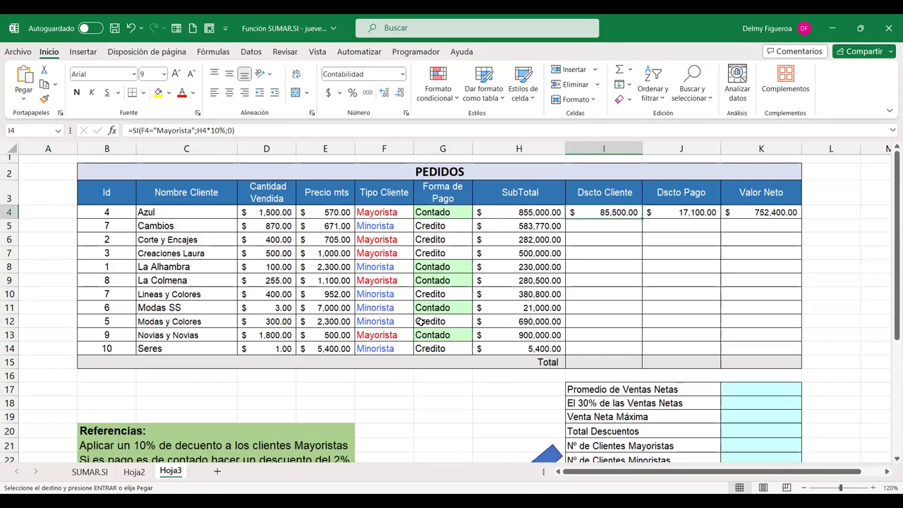
double_click(617, 210)
double_click(617, 210)
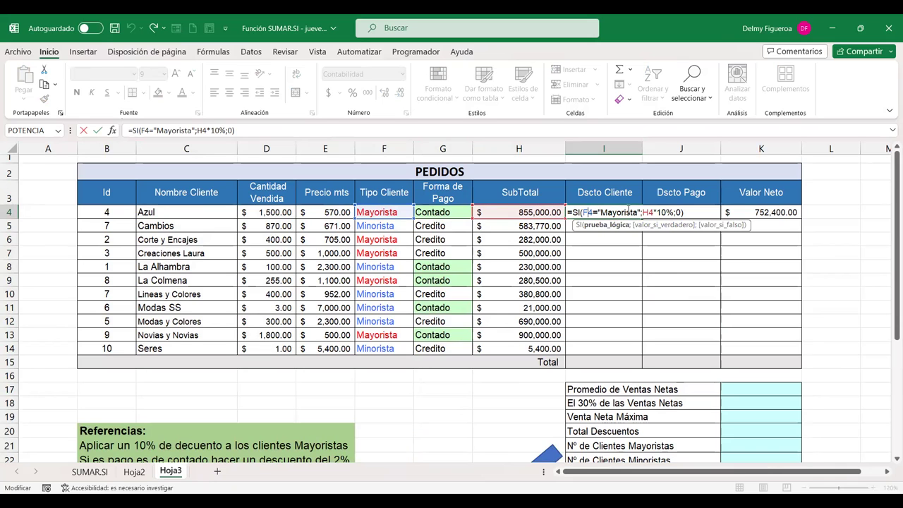
left_click(659, 211)
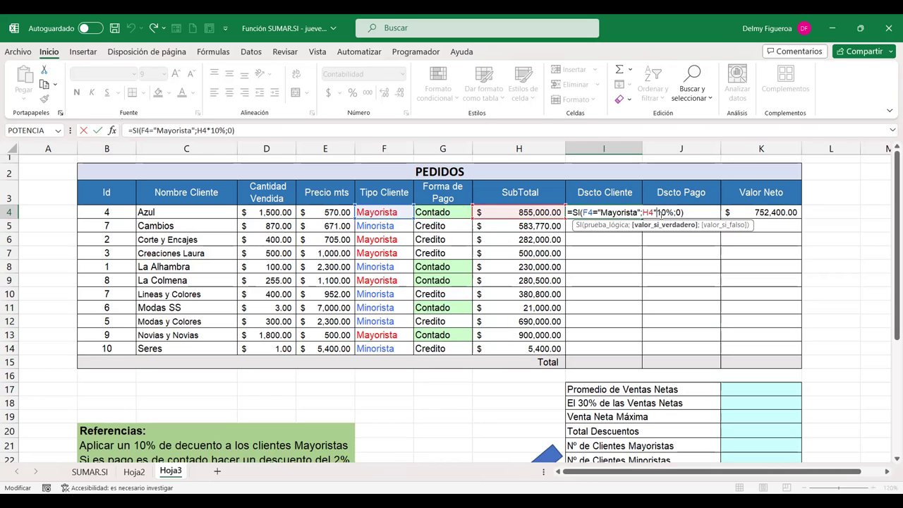
- Confirm I4's 10% Mayorista discount formula and fill it down through I14
left_click(678, 212)
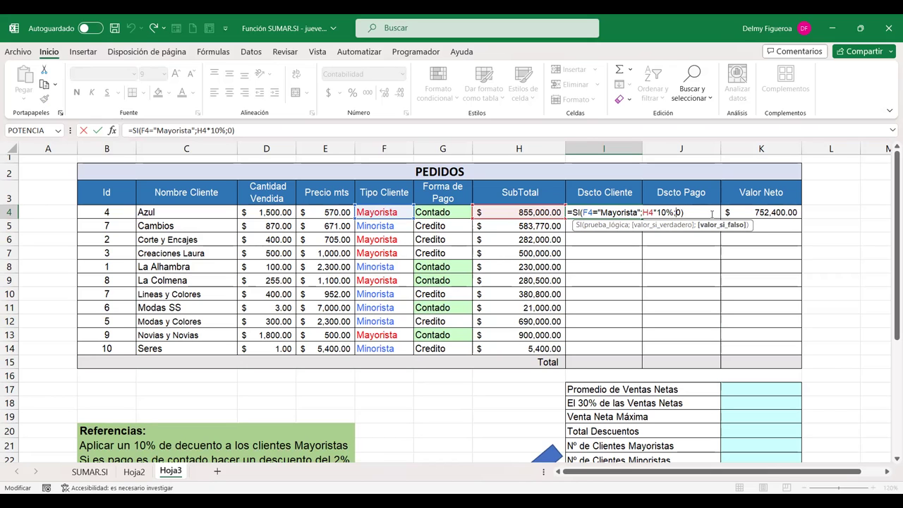
key("Return")
left_click(617, 213)
left_click_drag(641, 219, 642, 352)
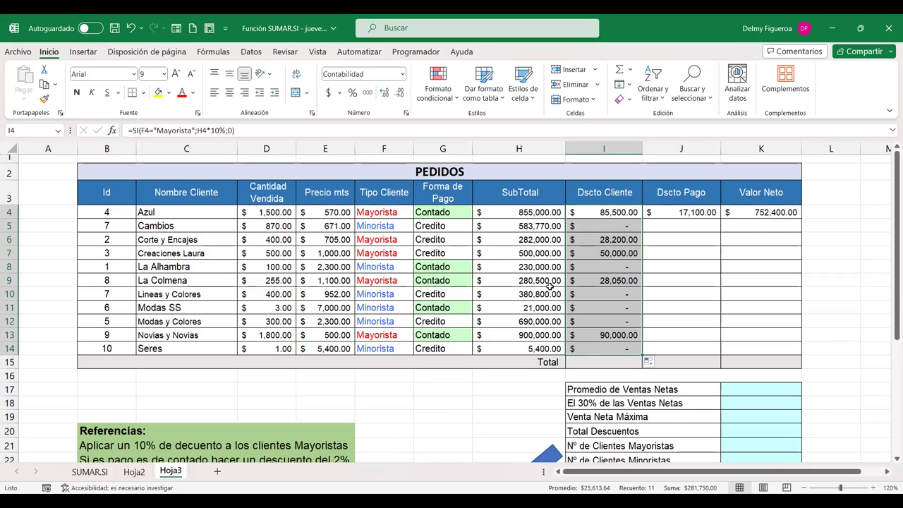
left_click(690, 212)
scroll(257, 402, "down", 1)
scroll(258, 402, "down", 1)
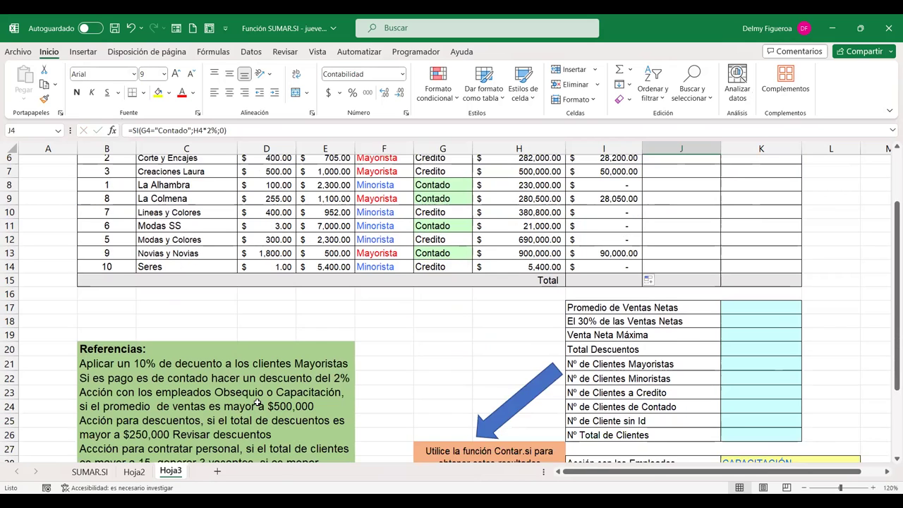
scroll(257, 399, "down", 1)
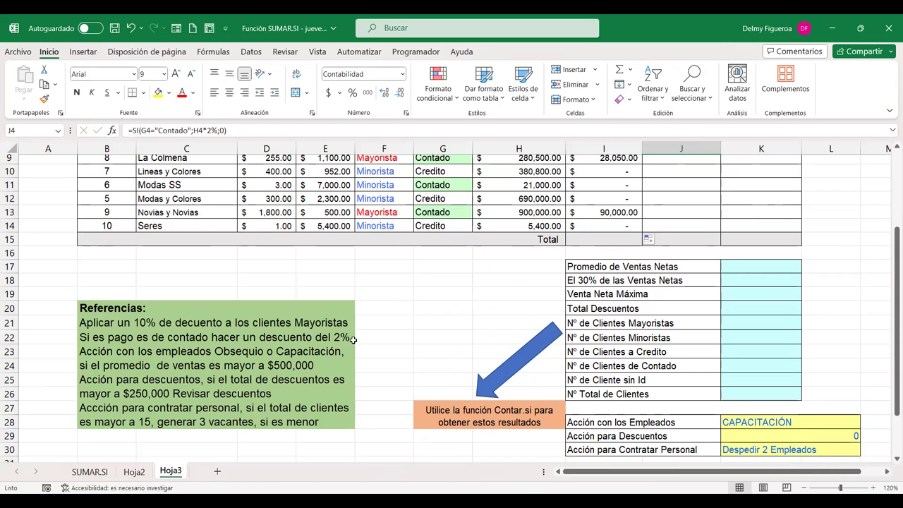
scroll(710, 299, "up", 3)
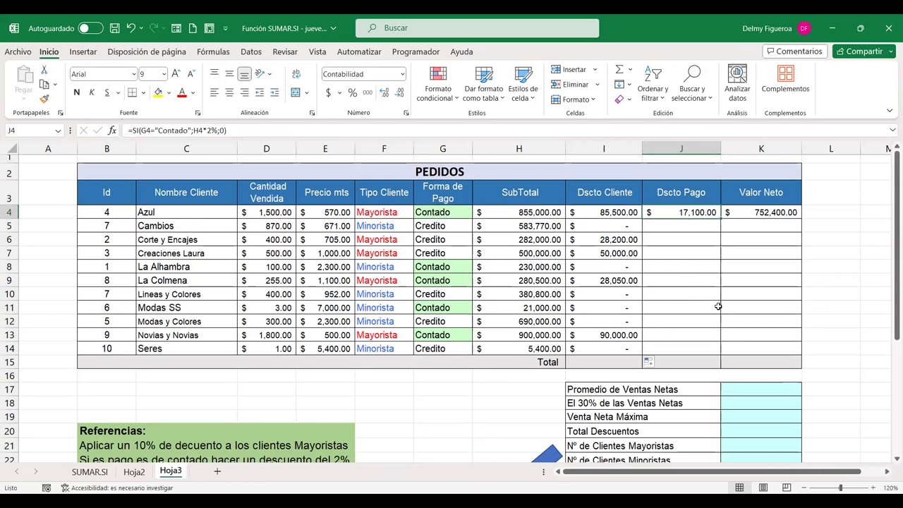
- Confirm J4's formula =SI(G4="Contado";H4*2%;0) and fill it down through J14
left_click(682, 211)
double_click(682, 211)
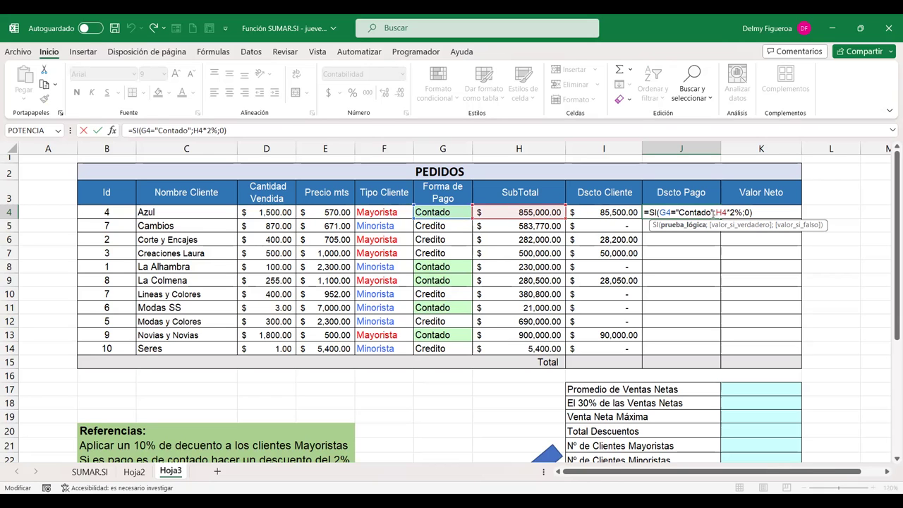
left_click(723, 211)
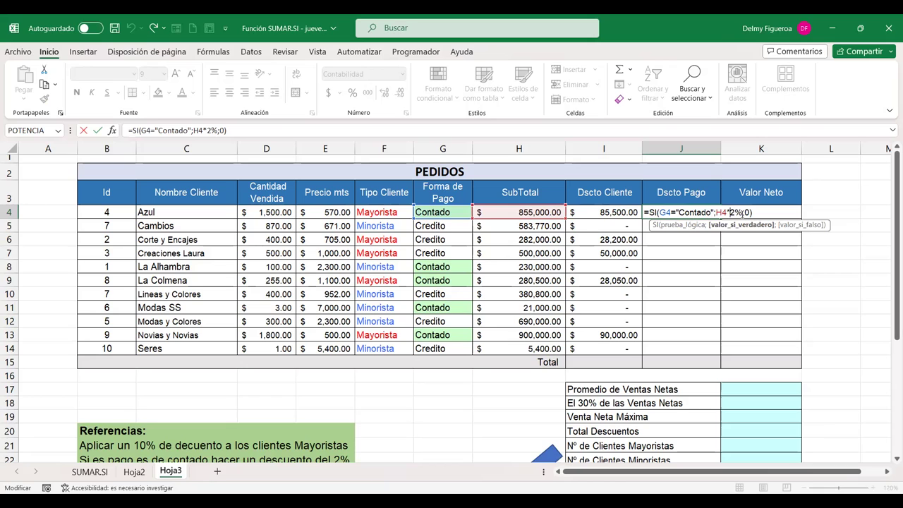
left_click(744, 211)
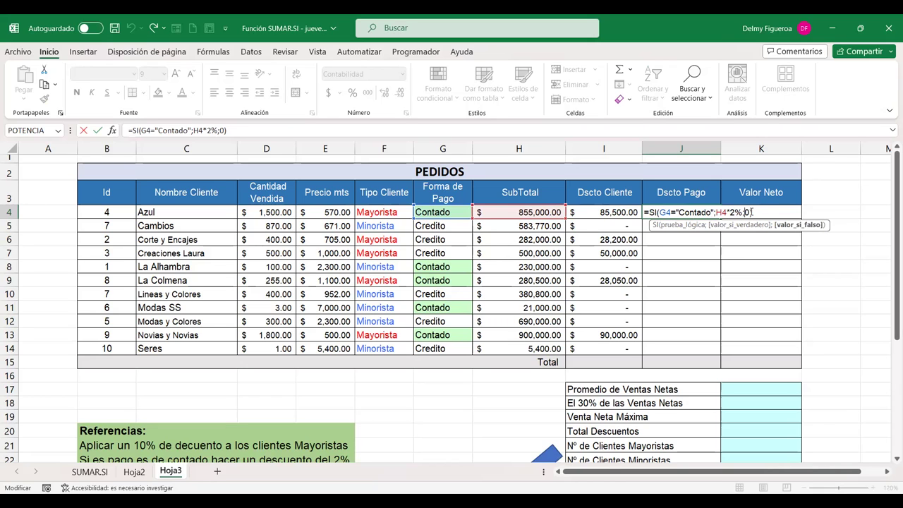
key("ctrl+Return")
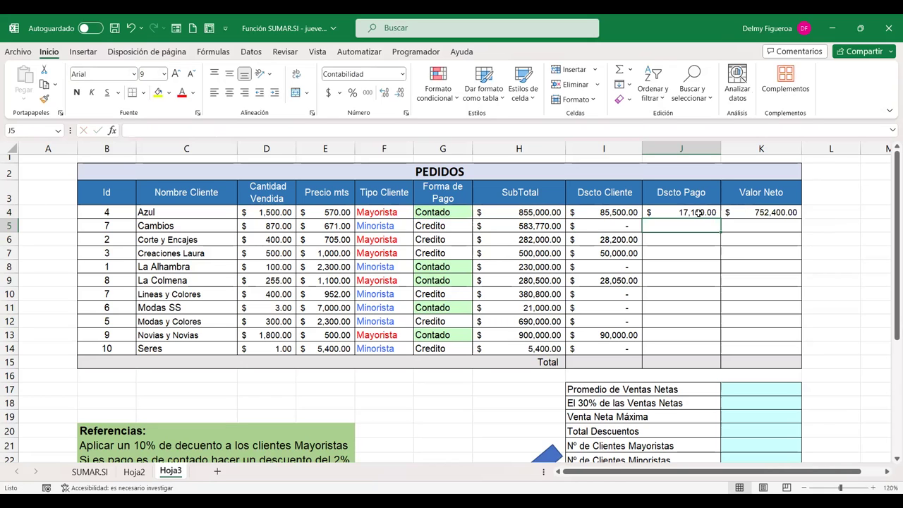
left_click_drag(721, 219, 709, 353)
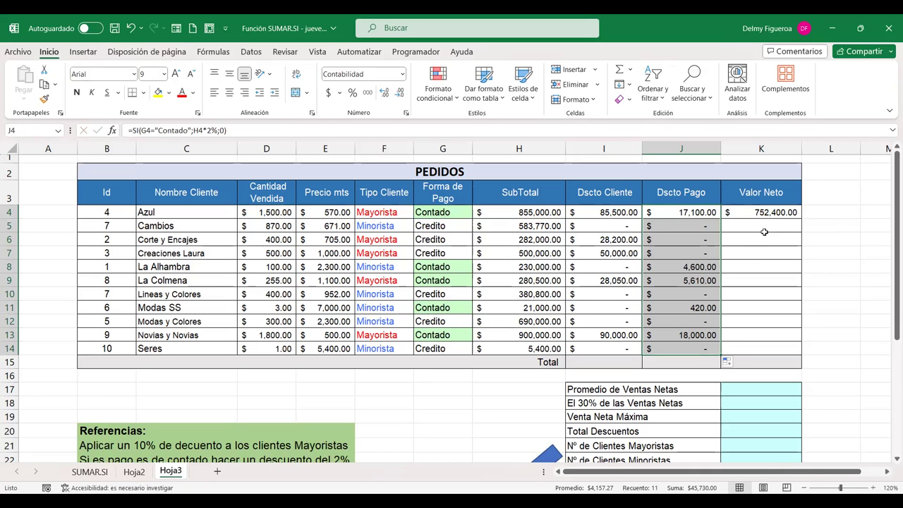
double_click(770, 207)
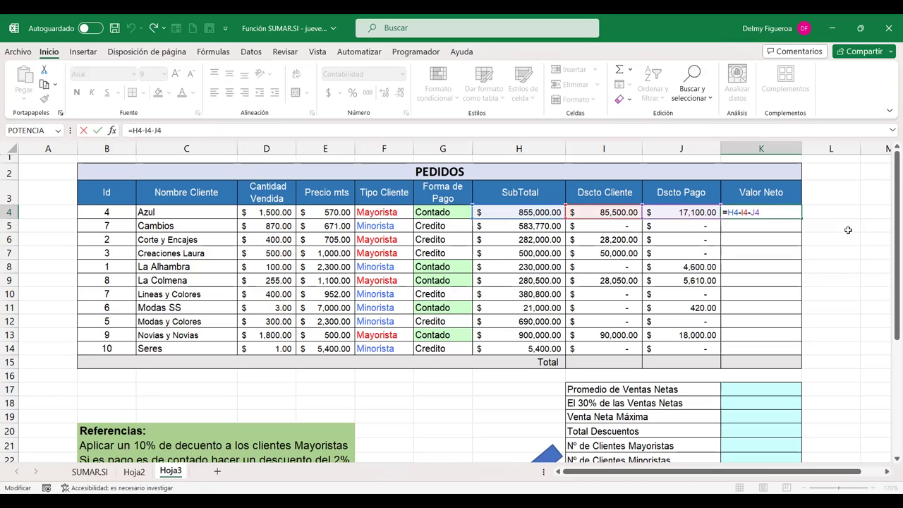
- Confirm the Valor Neto formula =H4-I4-J4 in K4 and fill it down through K14
key("Return")
left_click(771, 210)
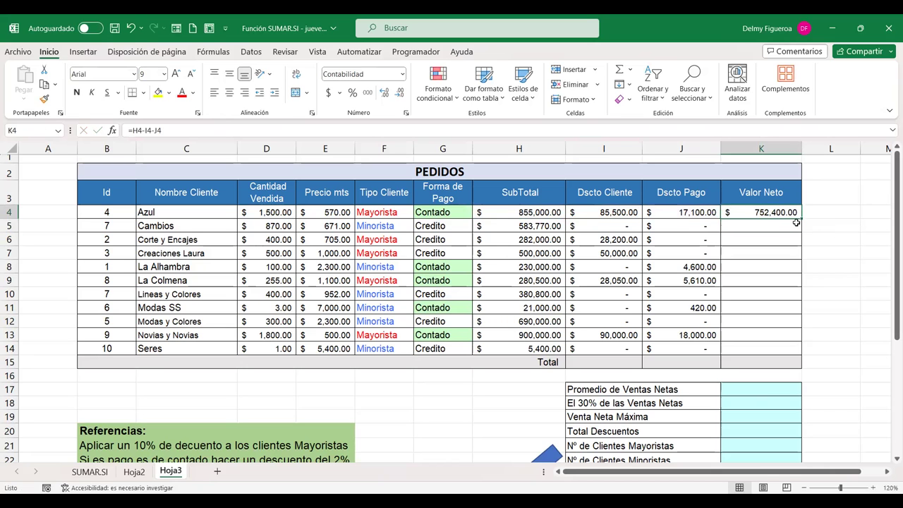
left_click_drag(802, 219, 801, 345)
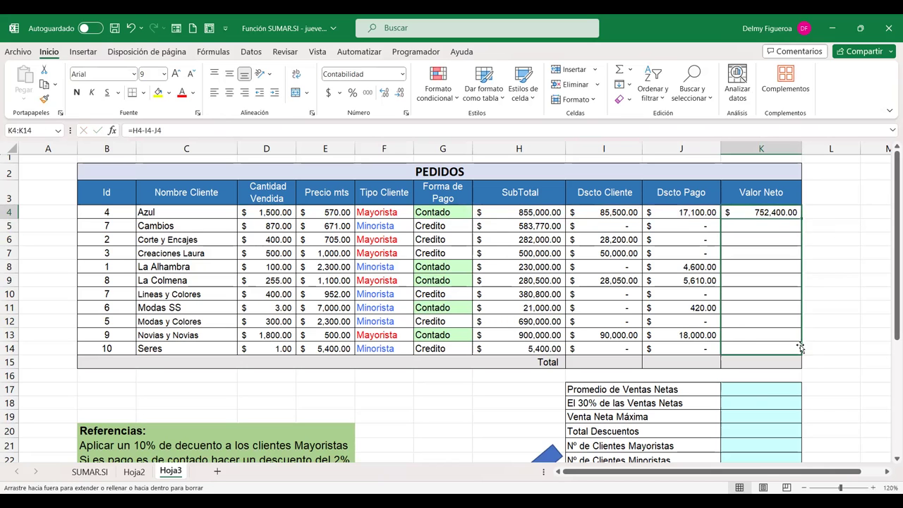
left_click(769, 240)
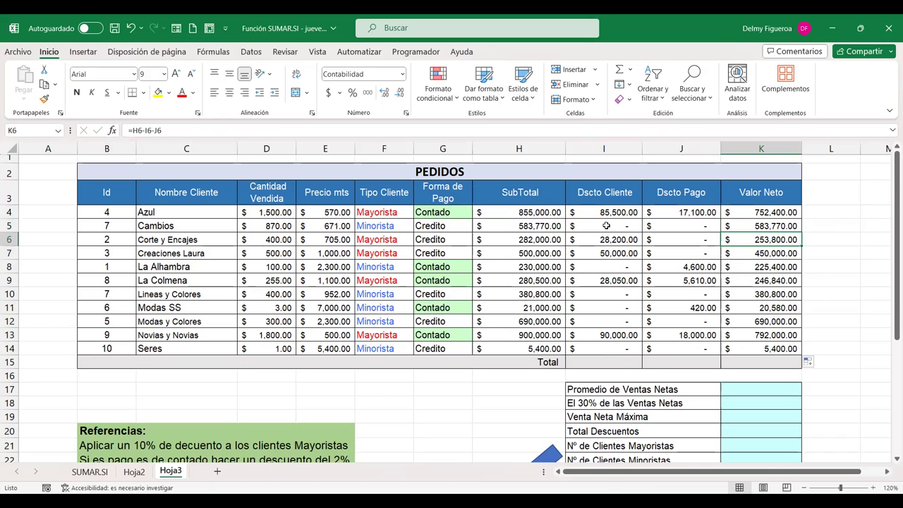
- Add row 15 SUMA totals: Dscto Cliente 281,750.00, Dscto Pago 45,730.00, Valor Neto 4,400,990.00
left_click_drag(612, 211, 736, 364)
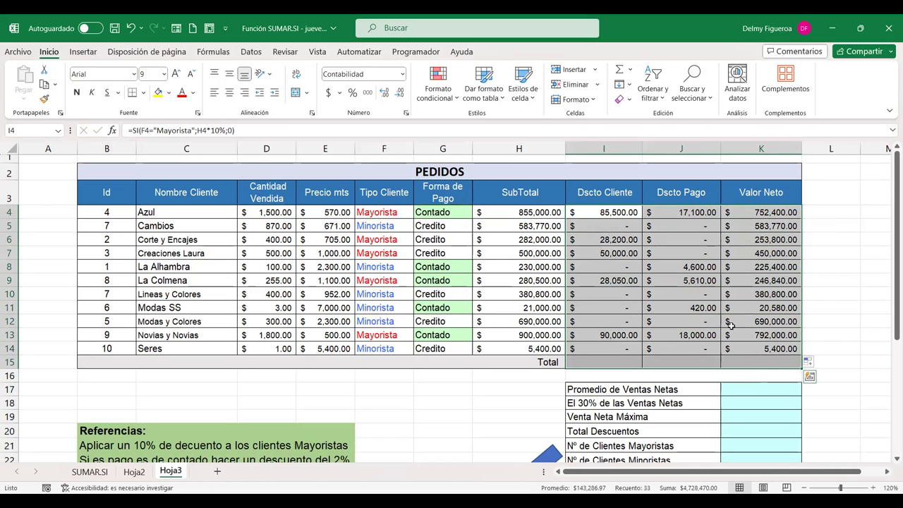
left_click(619, 70)
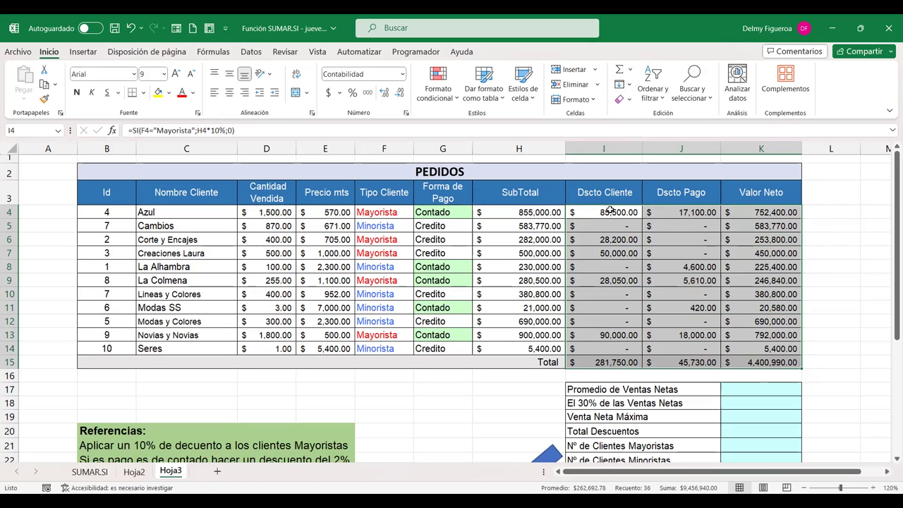
key("ctrl+z")
mouse_move(625, 212)
left_mouse_down()
mouse_move(769, 327)
mouse_move(770, 362)
left_mouse_up()
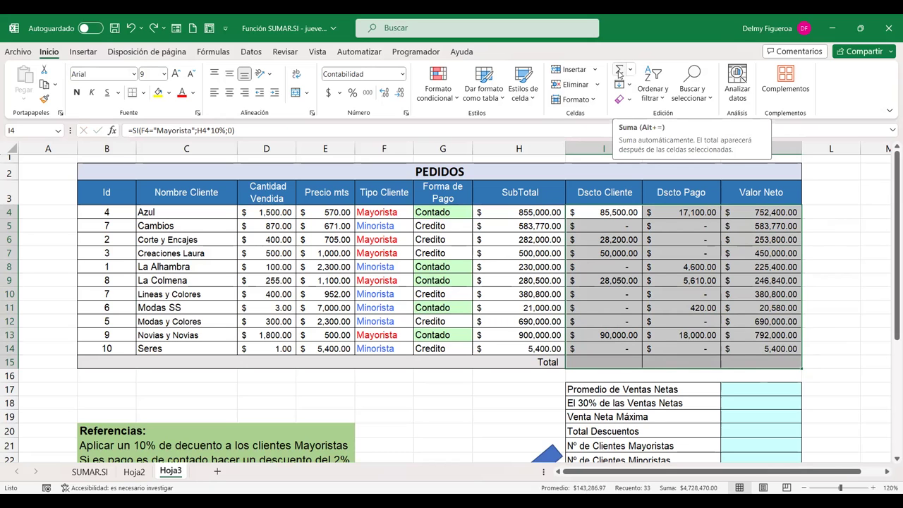
left_click(619, 72)
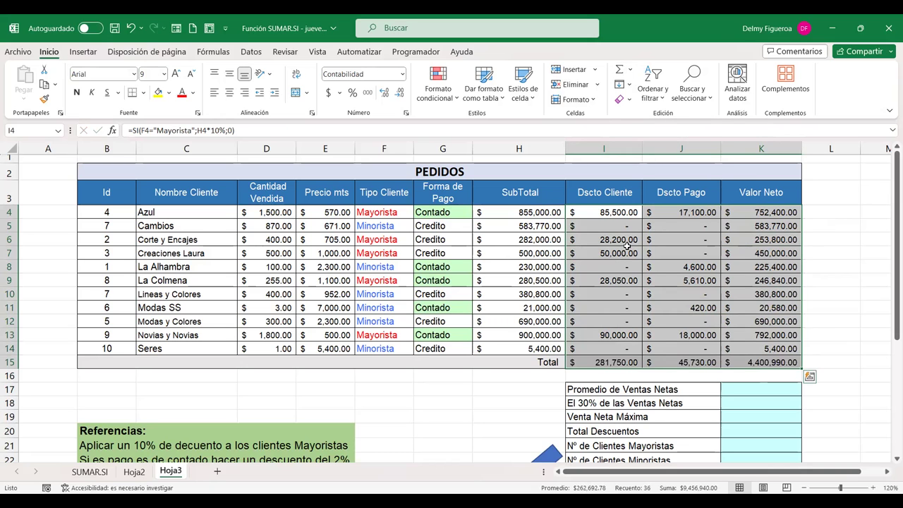
left_click(615, 363)
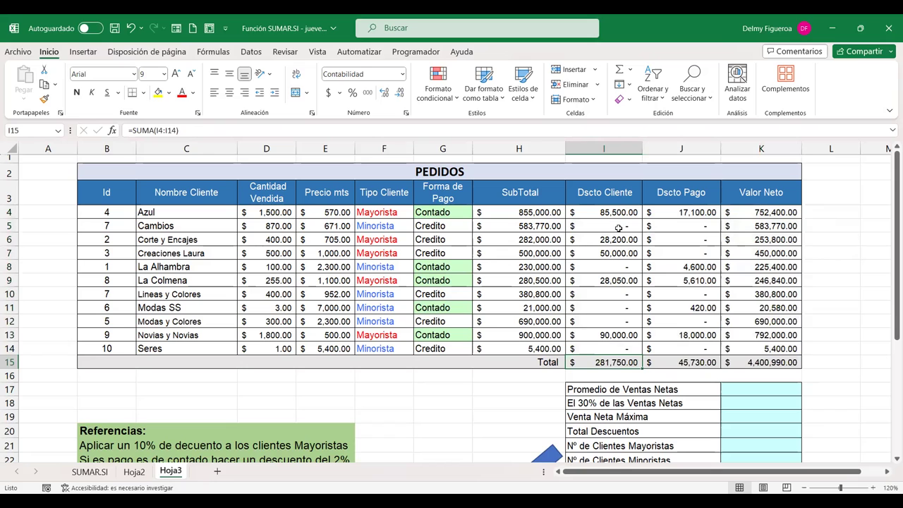
left_click(698, 362)
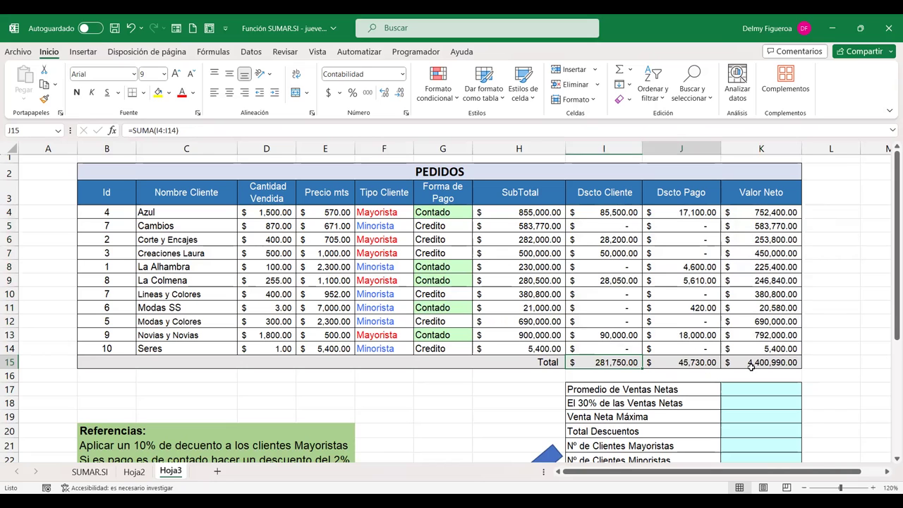
left_click(758, 361)
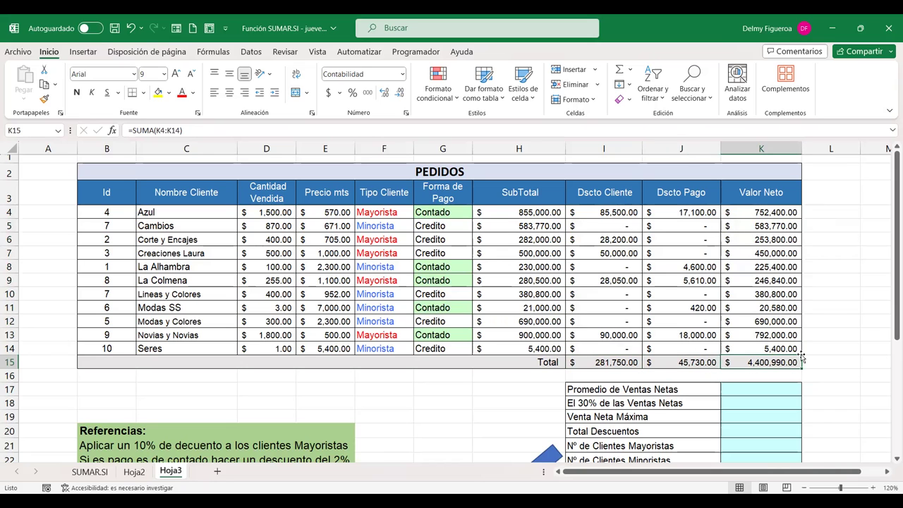
left_click(769, 389)
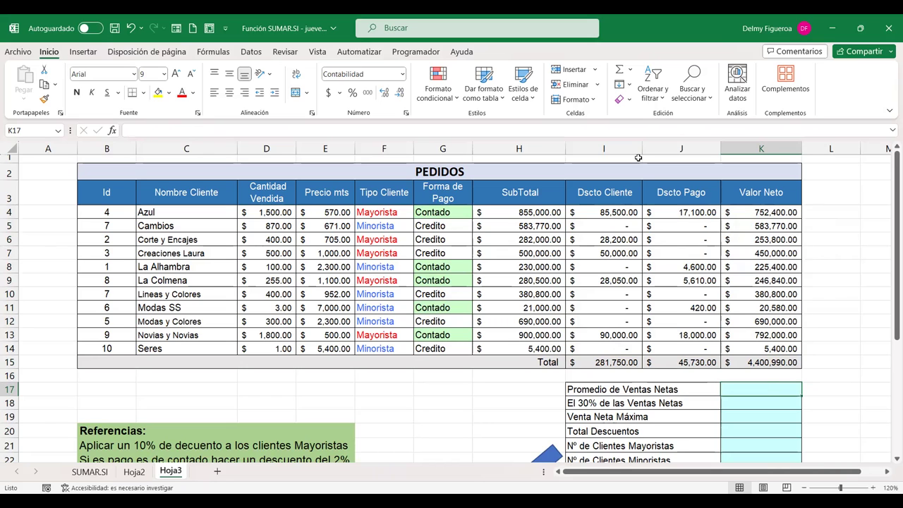
- Put the average of net sales K4:K14 in K17, giving 400,090.00
left_click(629, 69)
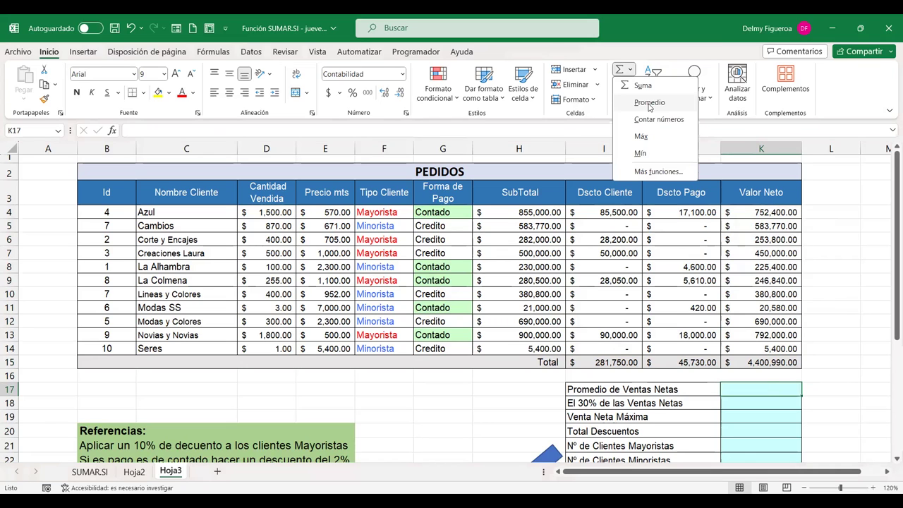
left_click(649, 104)
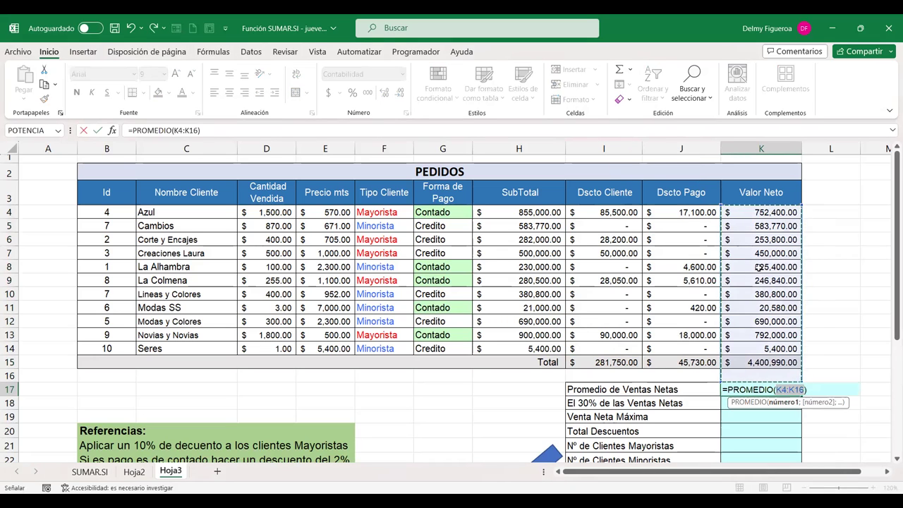
left_click(765, 211)
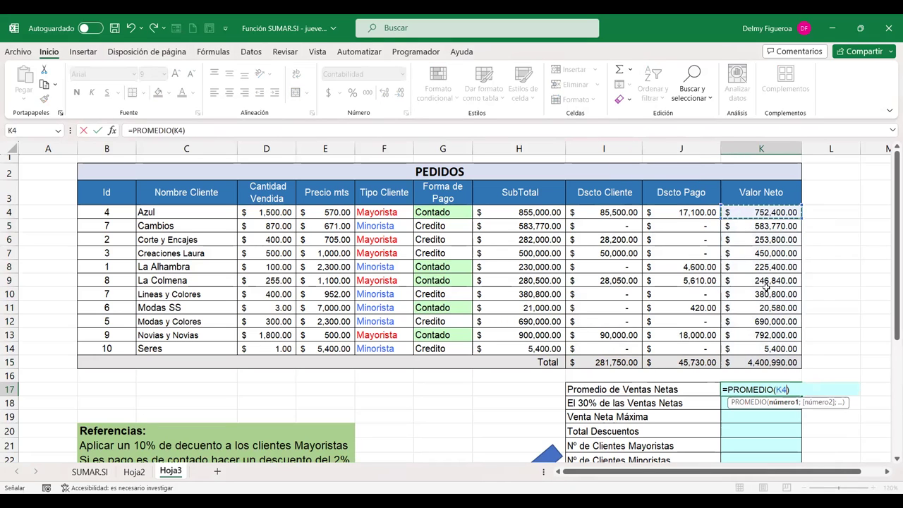
left_click_drag(769, 348, 782, 211)
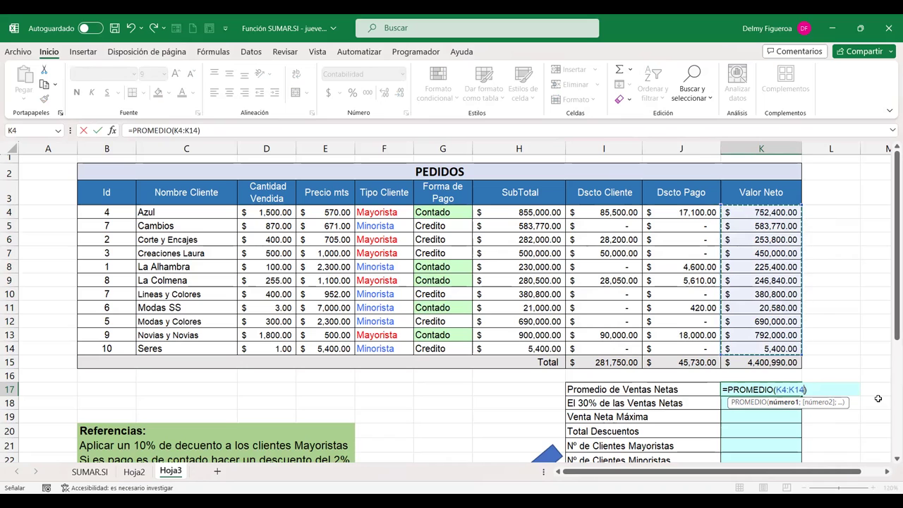
key("Return")
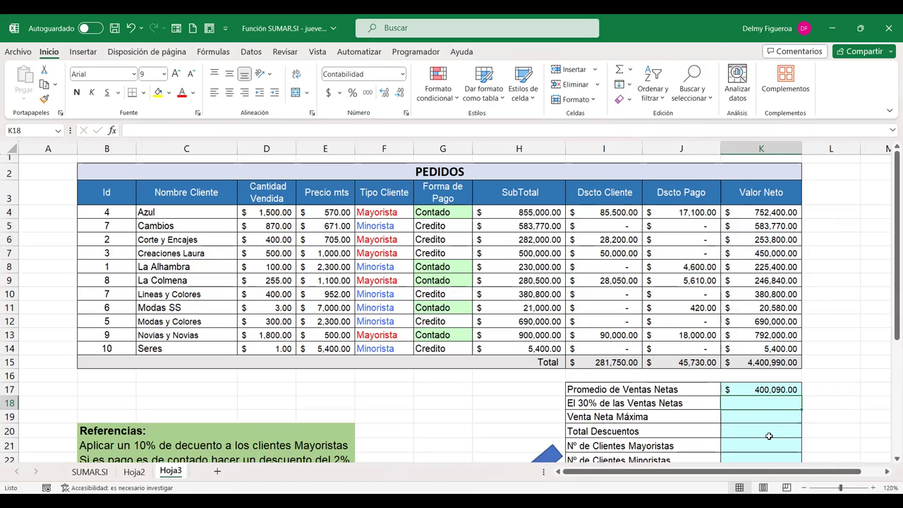
- Enter +K15*30% in K18 for 30% of net sales, 1,320,297.00
type("+")
key("Up")
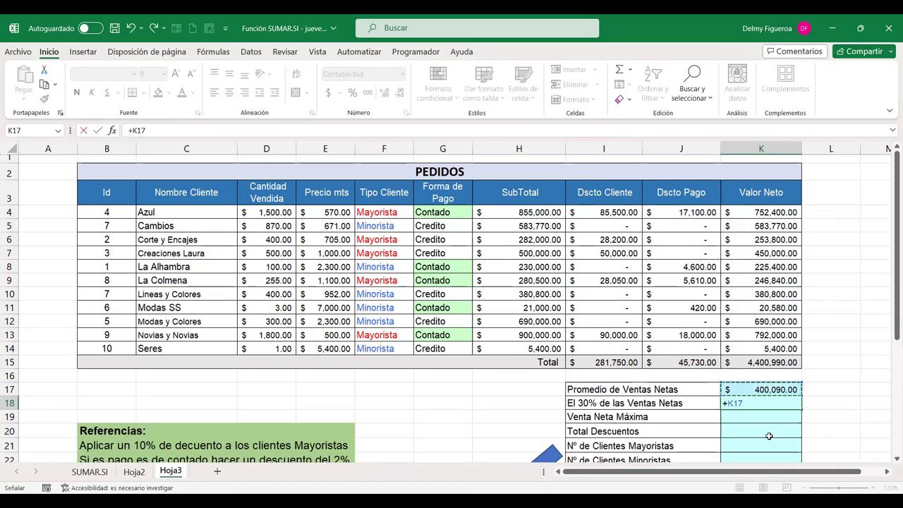
key("Escape")
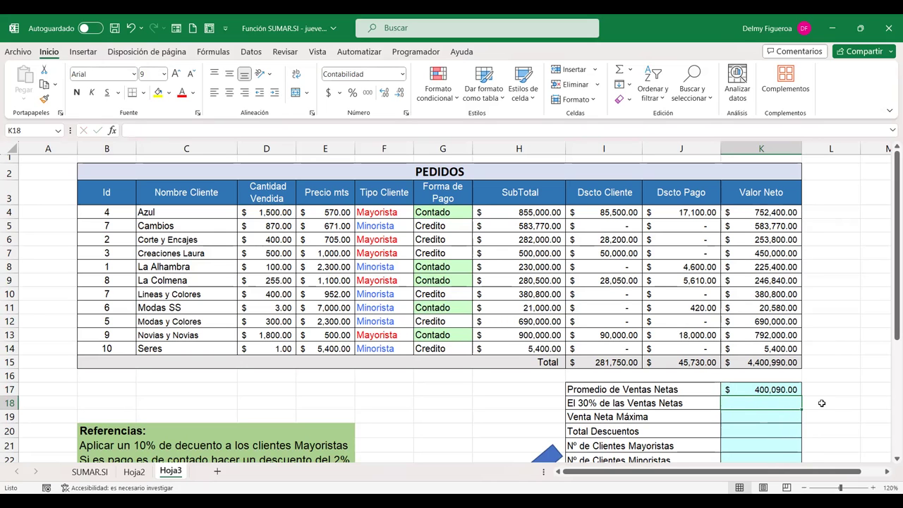
type("+")
left_click(778, 361)
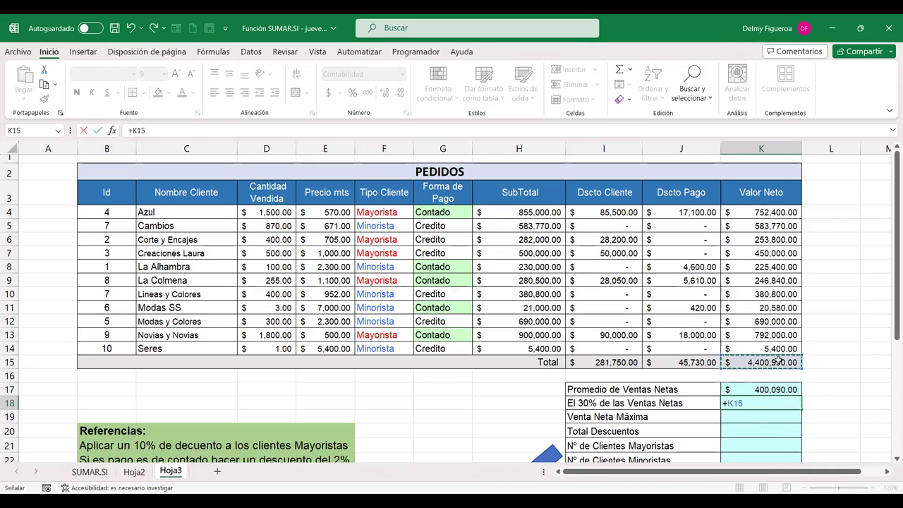
type("*30")
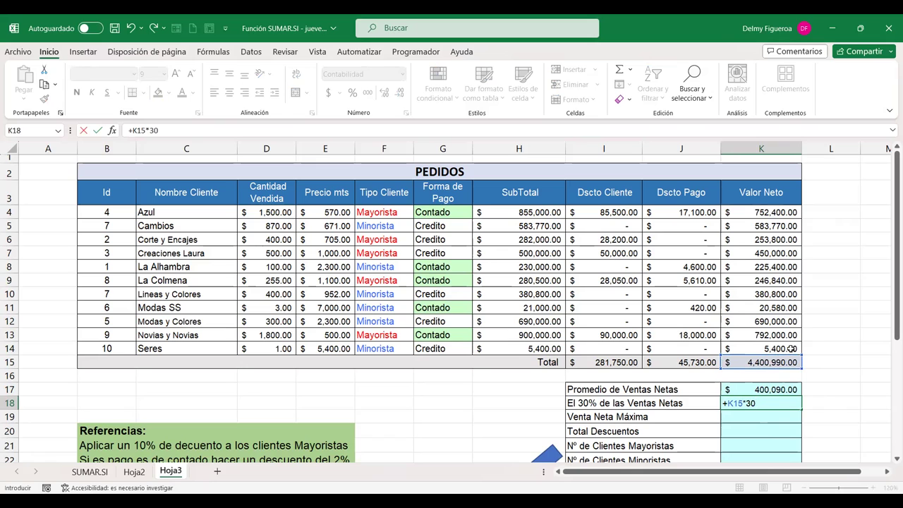
type("%")
key("Return")
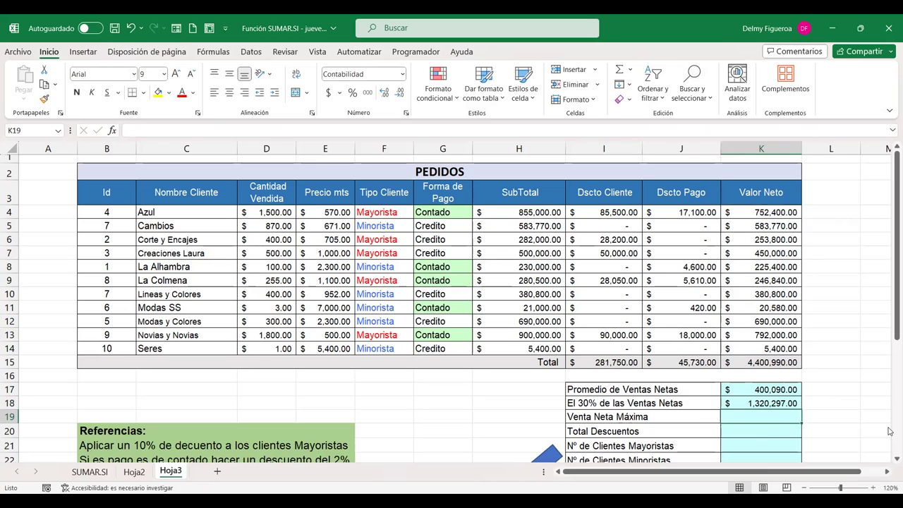
- Enter +MAX(K4:K14) in K19 for the maximum net sale, 792,000.00
type("+")
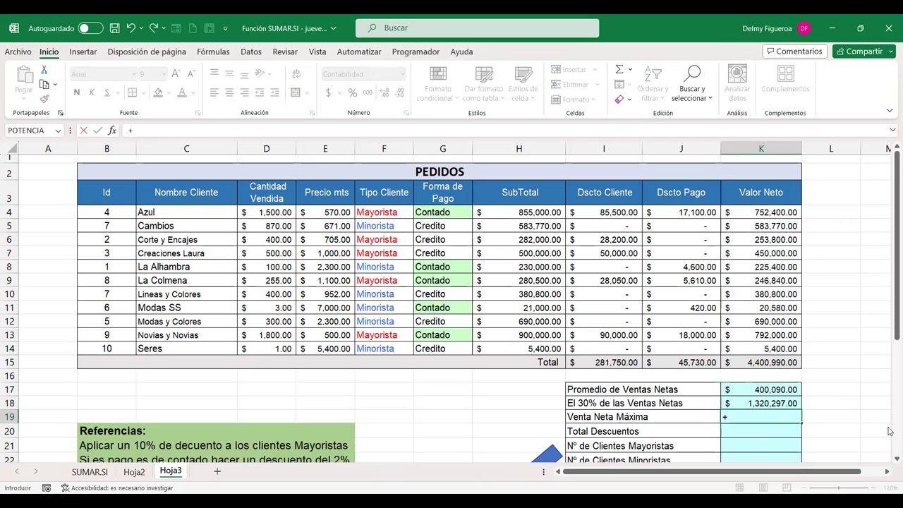
type("max")
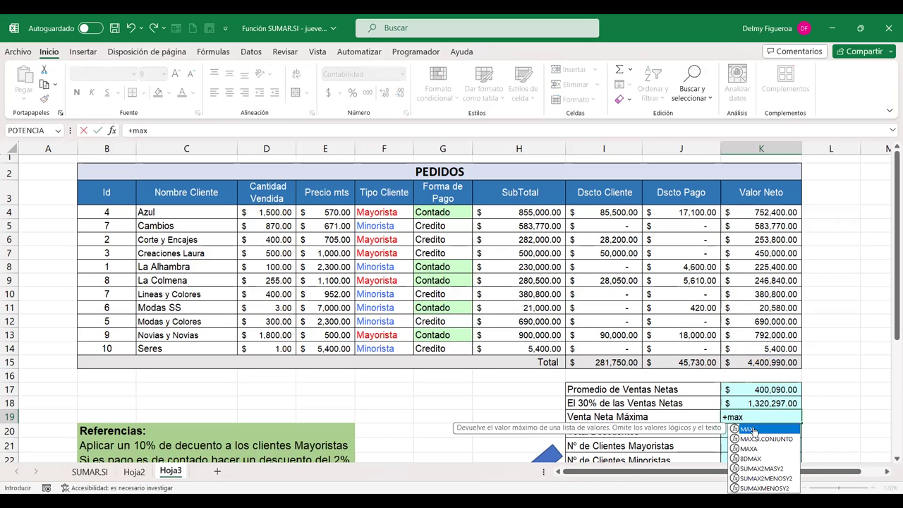
double_click(752, 430)
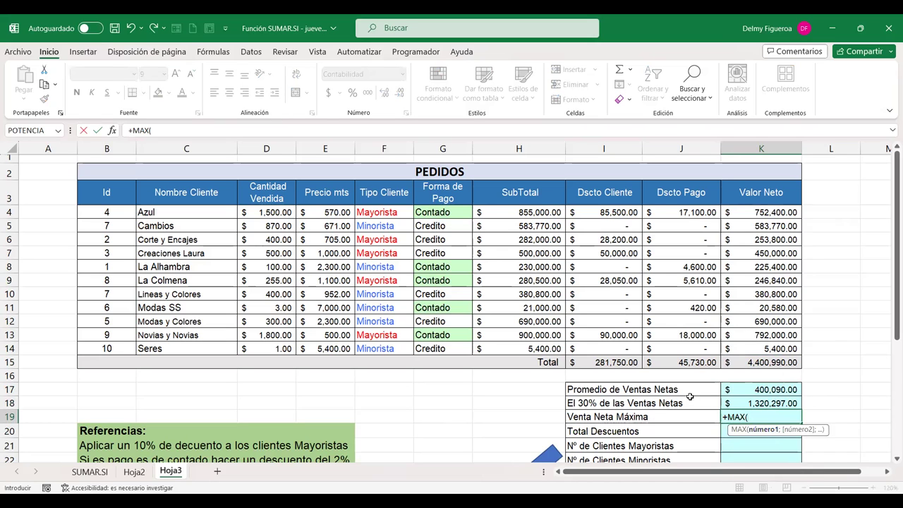
left_click(761, 210)
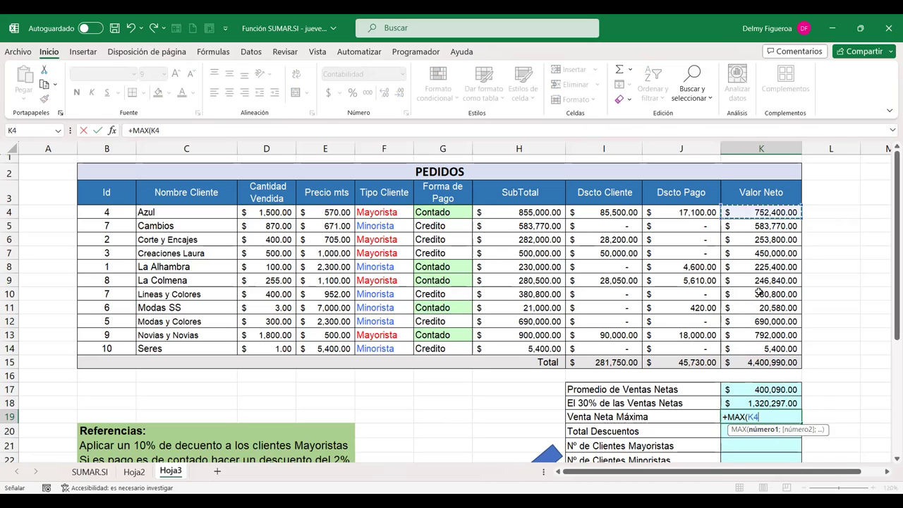
left_click(759, 349, "shift")
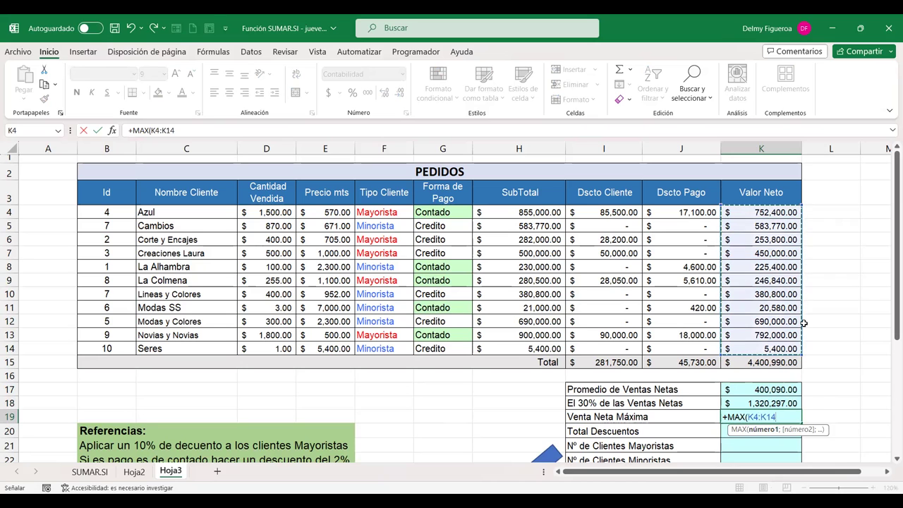
key("Return")
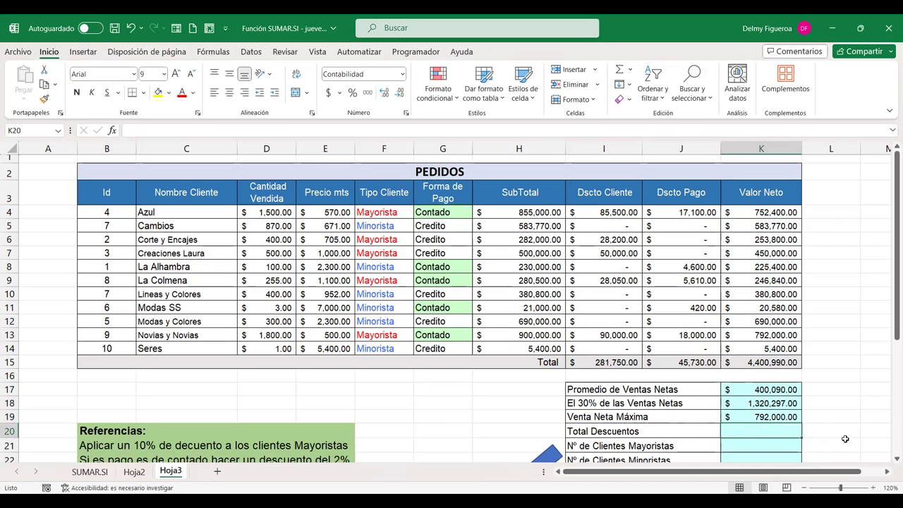
type("+")
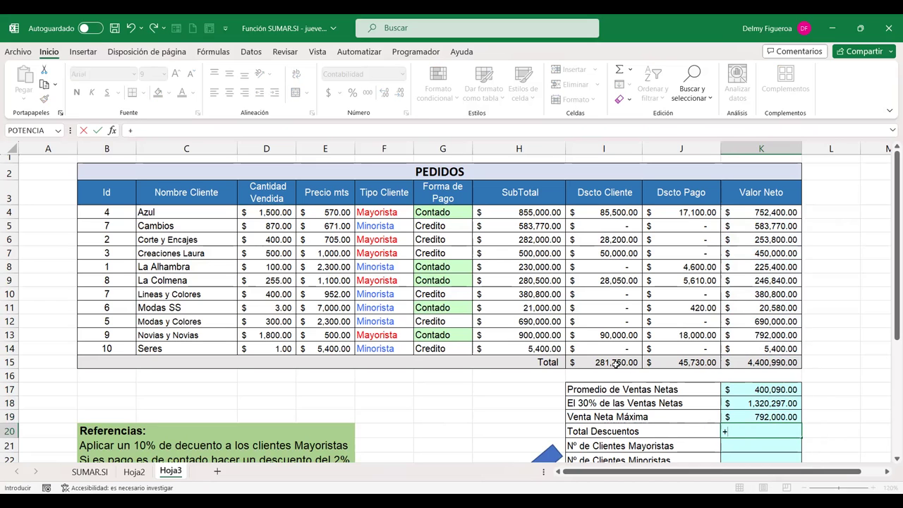
left_click(616, 362)
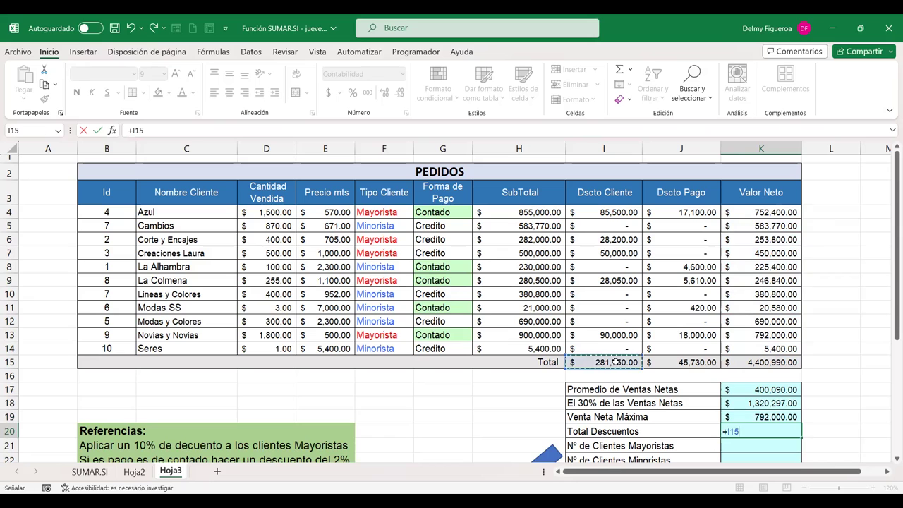
type("+")
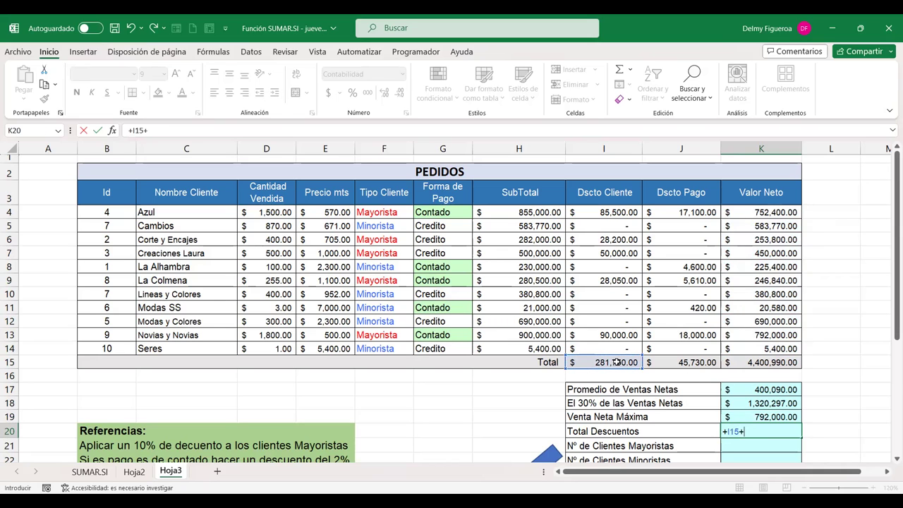
left_click(701, 362)
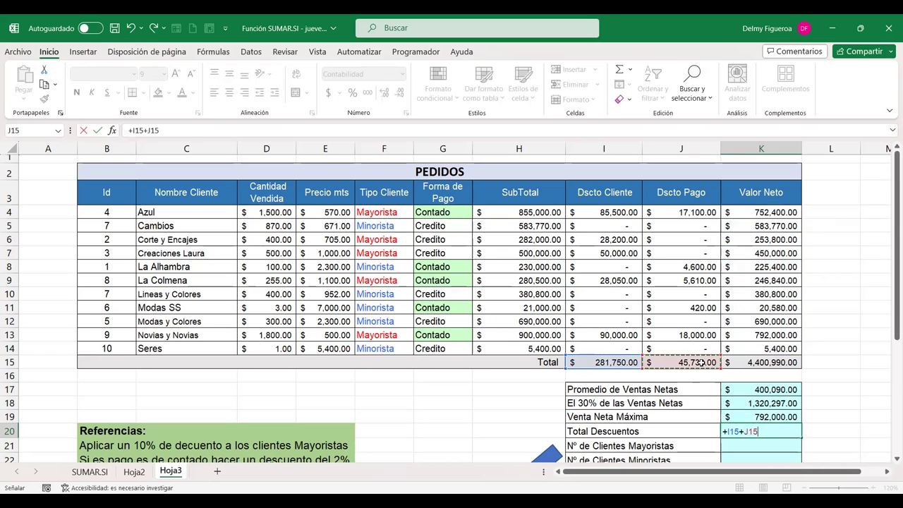
key("Return")
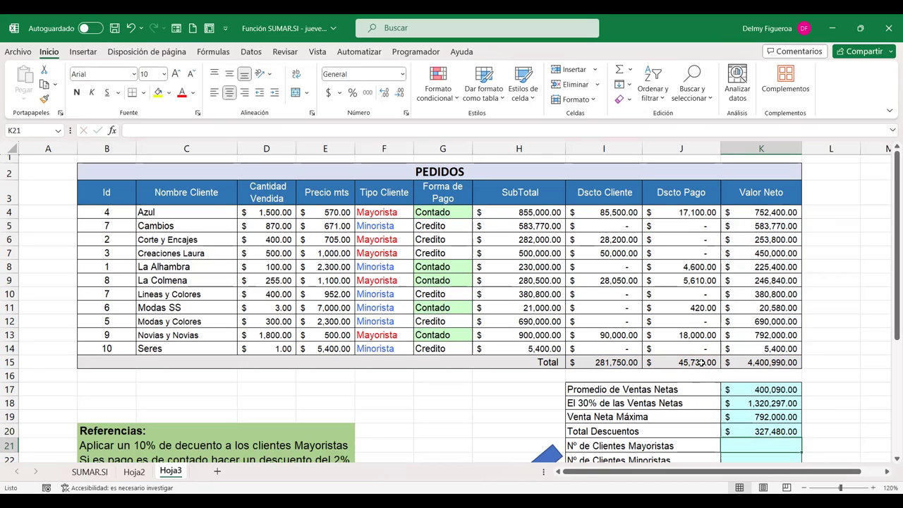
key("Up")
type("+")
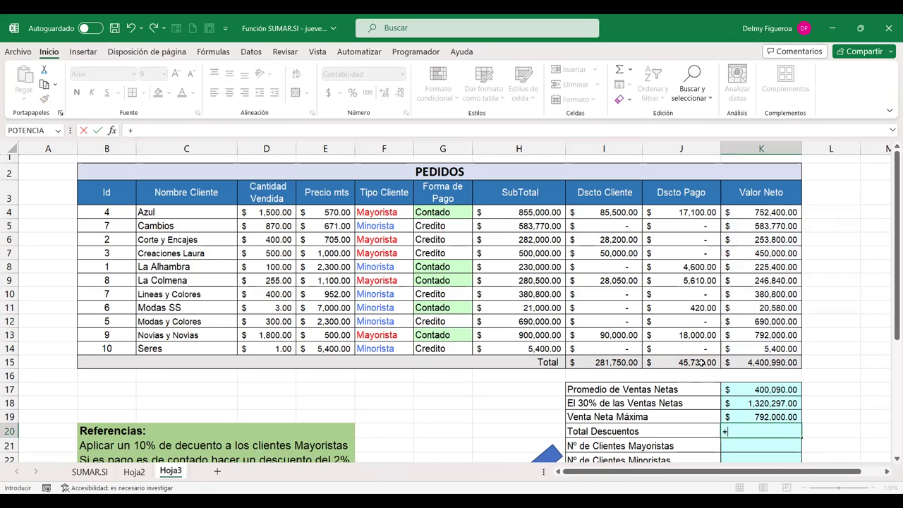
type("sum")
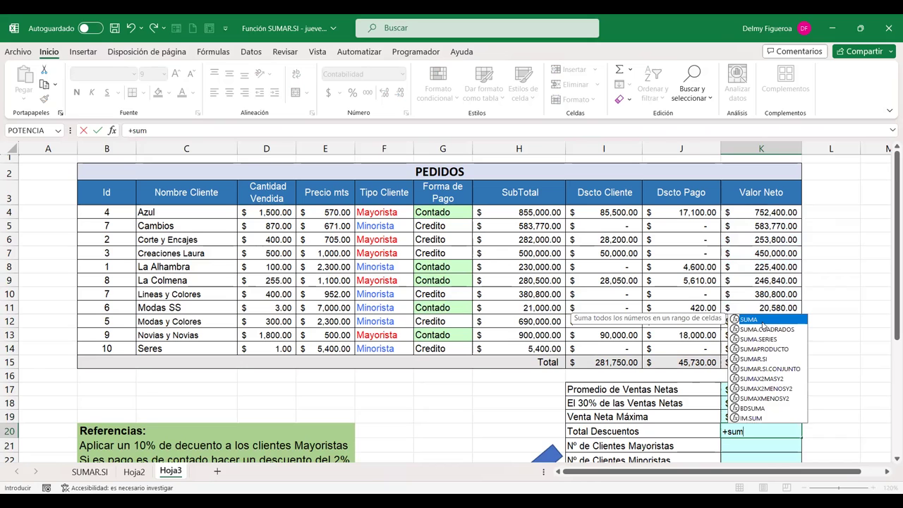
double_click(763, 323)
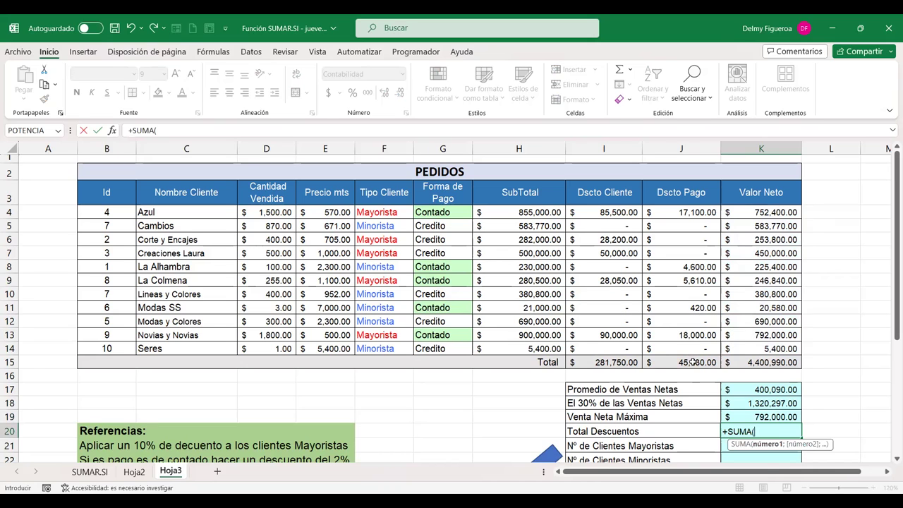
left_click_drag(607, 362, 703, 362)
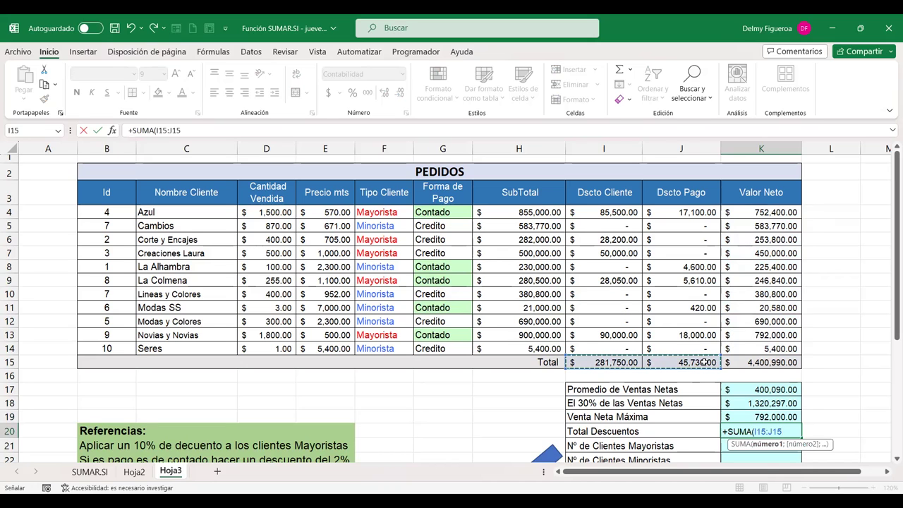
key("Return")
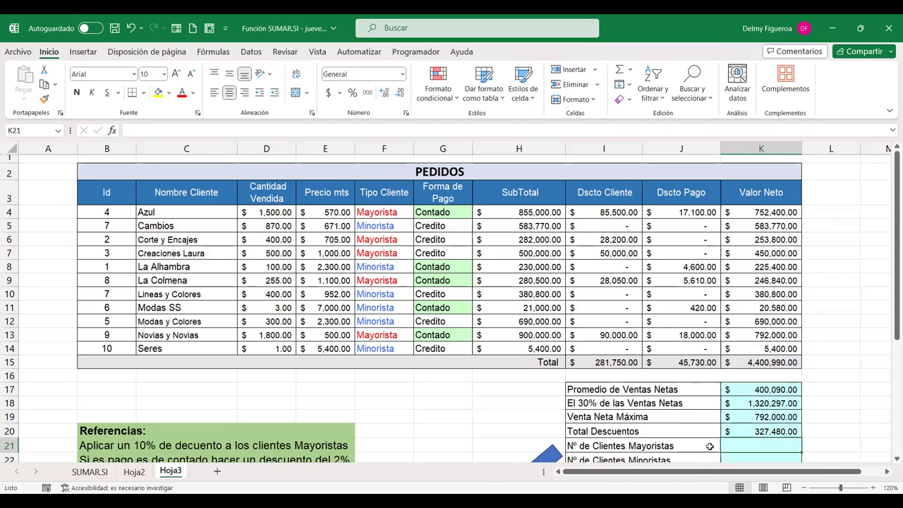
- Enter =+CONTAR.SI(F4:F14;"Mayorista") in K21, giving 5, and copy the formula text
type("+")
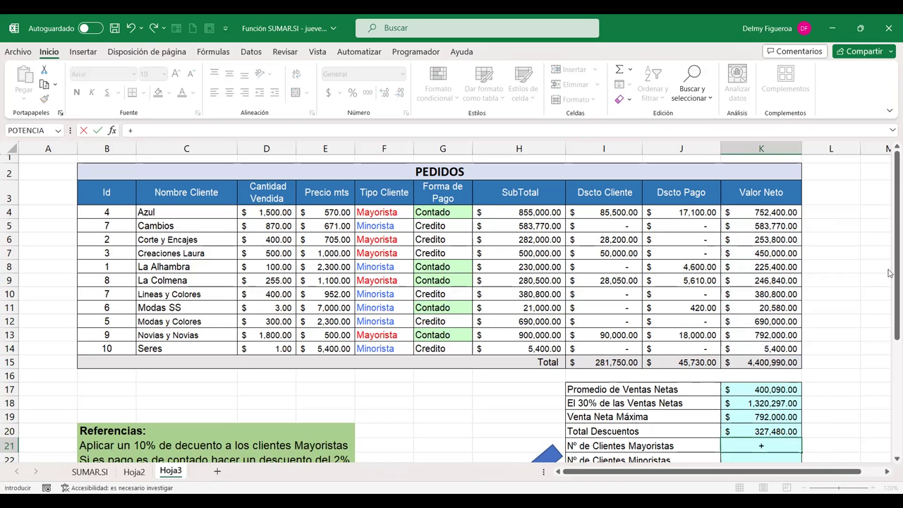
type("contar")
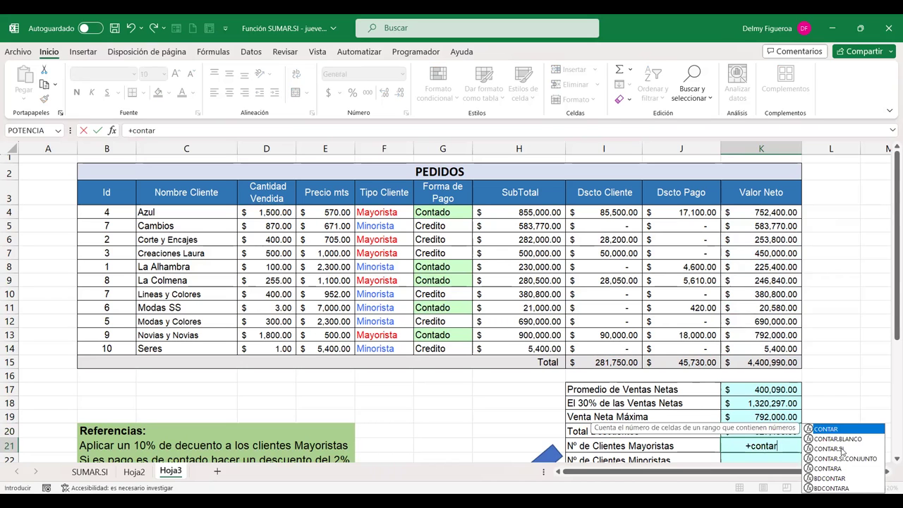
double_click(842, 449)
left_click_drag(889, 285, 890, 305)
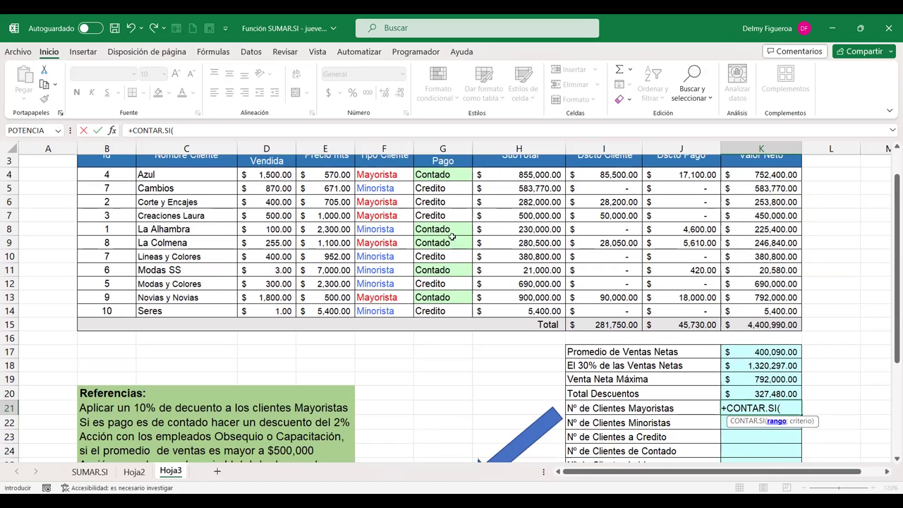
left_click(377, 175)
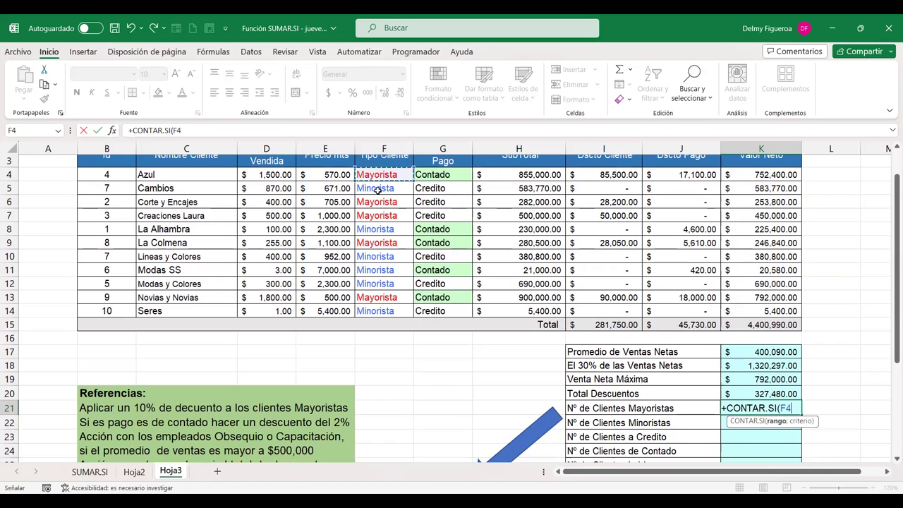
left_click(376, 305, "shift")
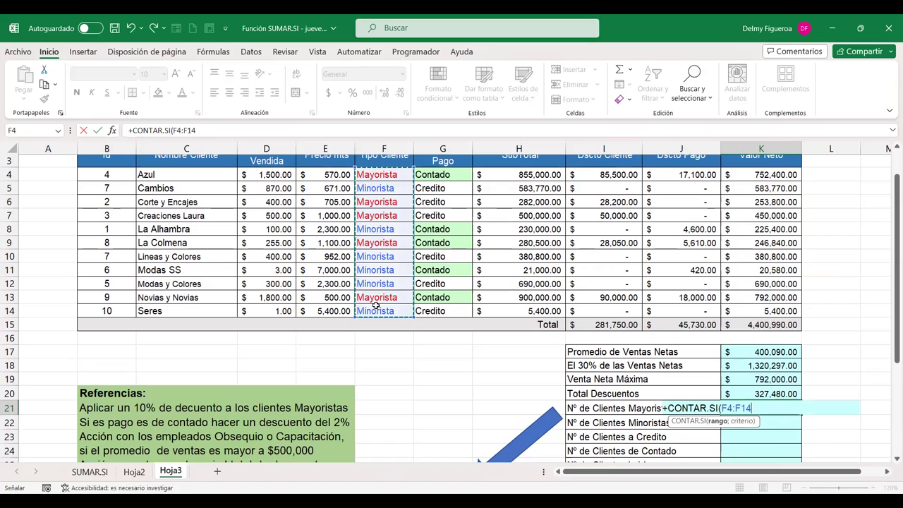
type(";")
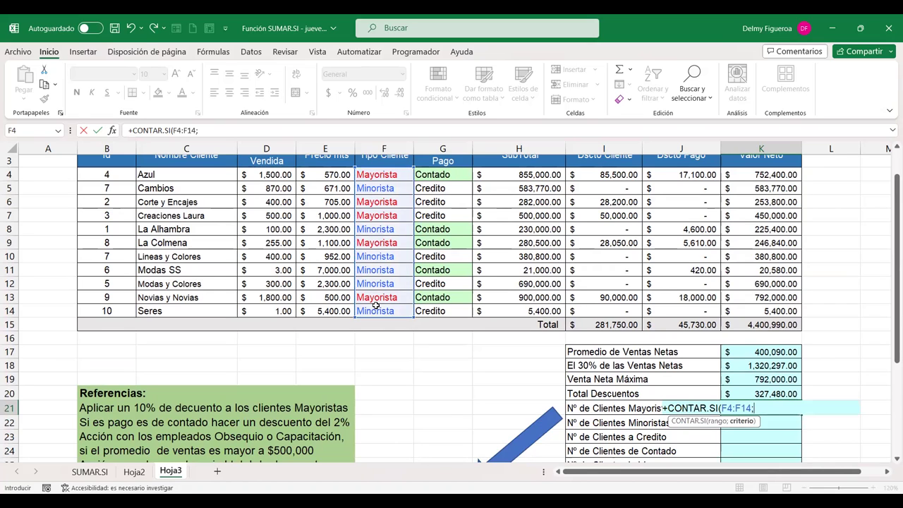
type("\"Mayorri")
key("BackSpace")
key("BackSpace")
type("ista\"")
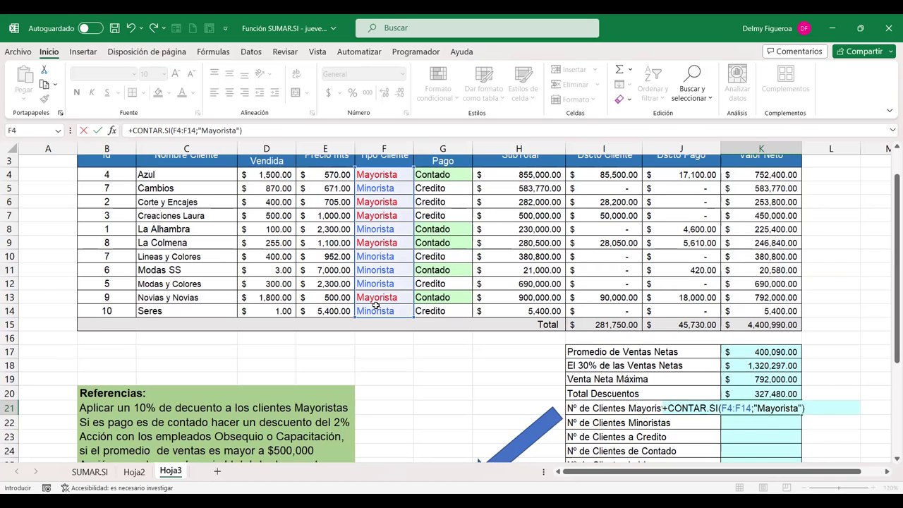
key("Return")
key("Up")
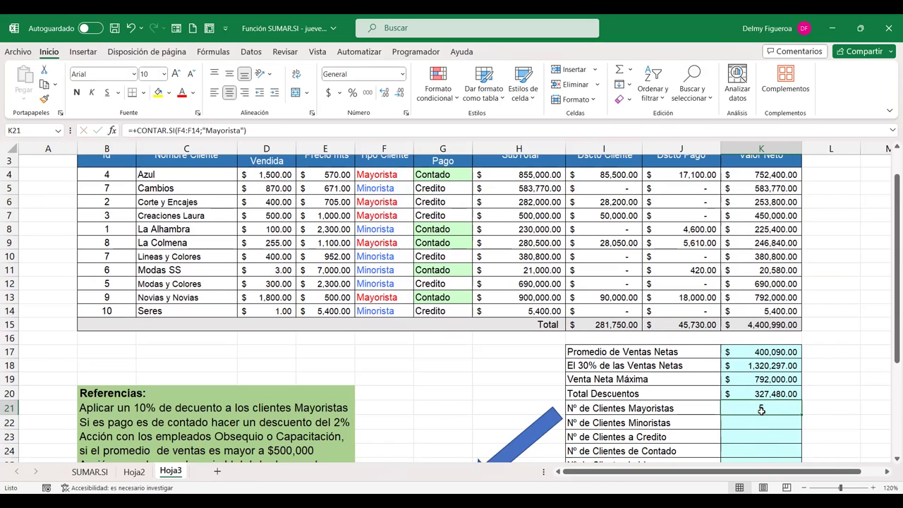
triple_click(124, 130)
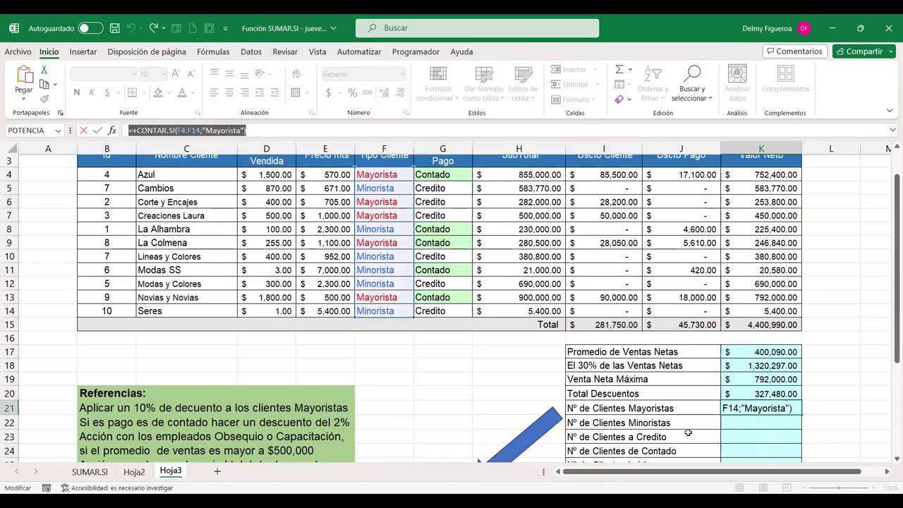
key("Return")
- Paste the count formula into K22 and change its criterion to "Minorista", giving 6
key("ctrl+v")
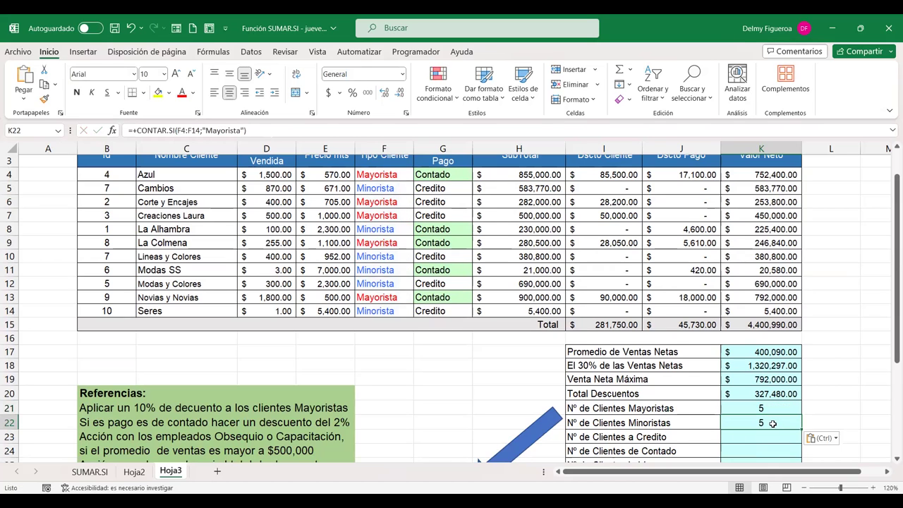
double_click(748, 423)
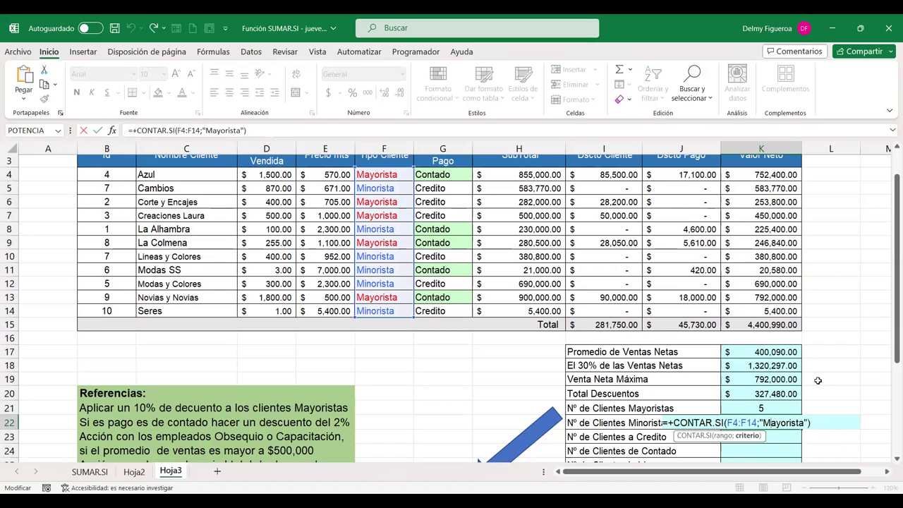
key("shift+Right")
key("shift+Right")
key("shift+Right")
key("shift+Right")
key("shift+Right")
key("shift+Right")
key("shift+Right")
key("shift+Right")
key("shift+Right")
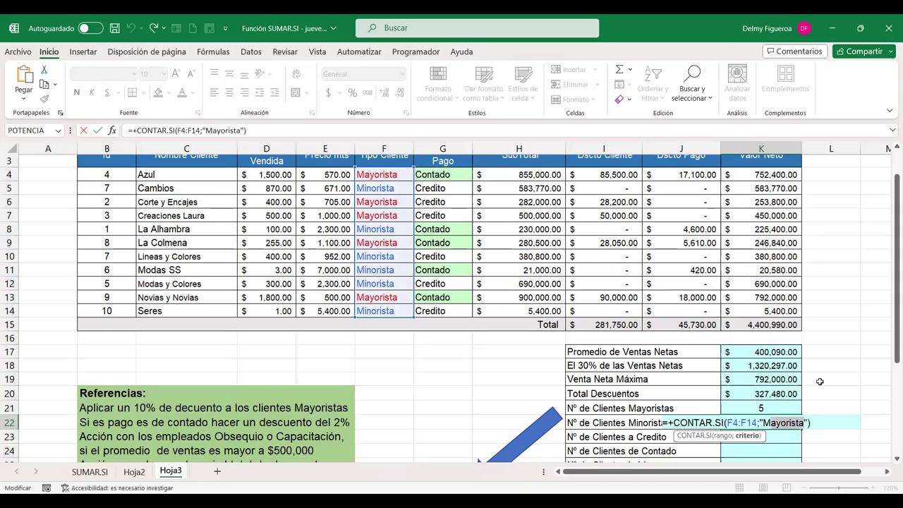
type("Minorista")
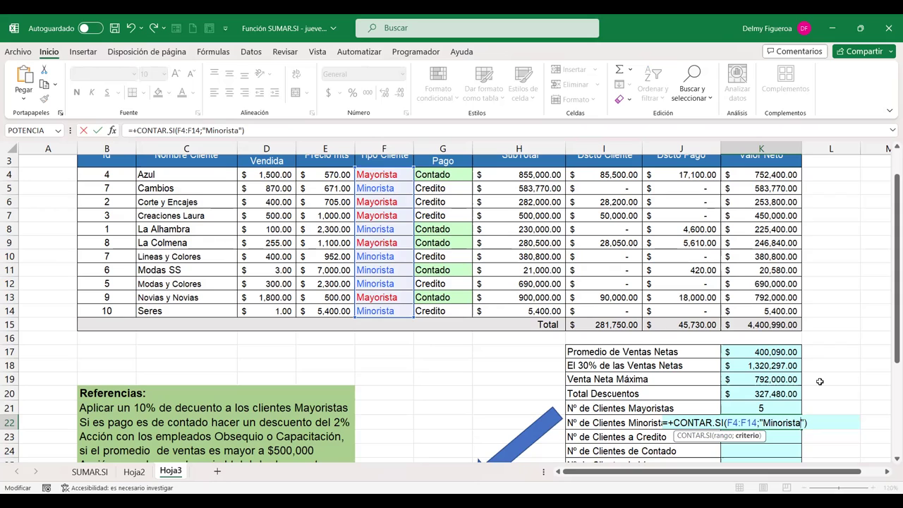
key("Return")
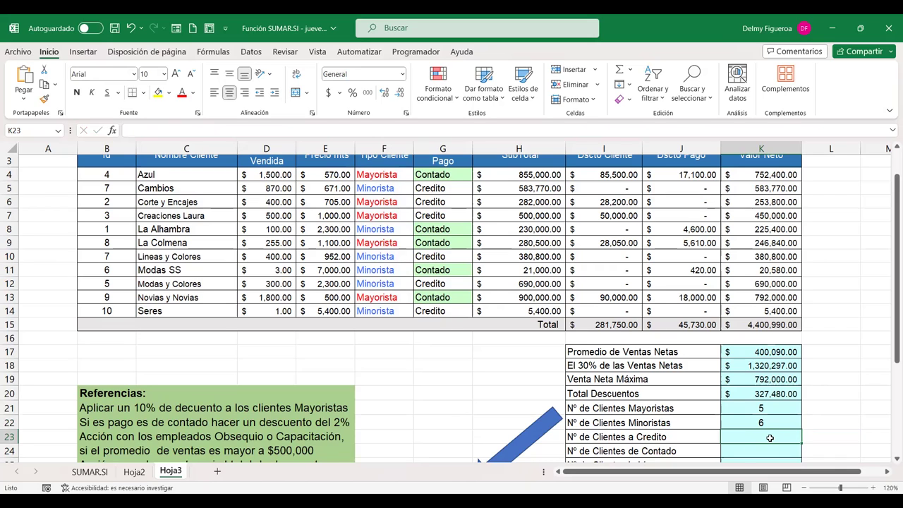
- Enter =+CONTAR.SI(G4:G14;"Crédito") in K23 to count credit payments, returning 0
type("+c")
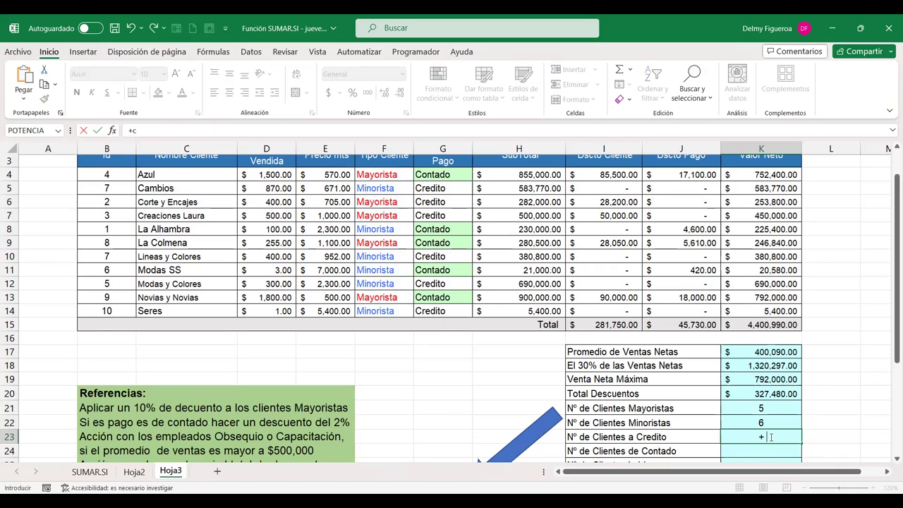
type("ontar")
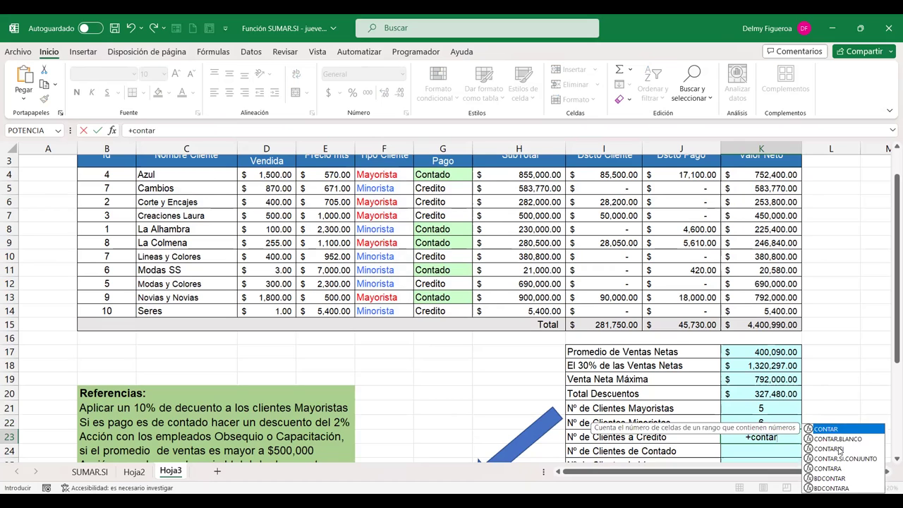
double_click(839, 449)
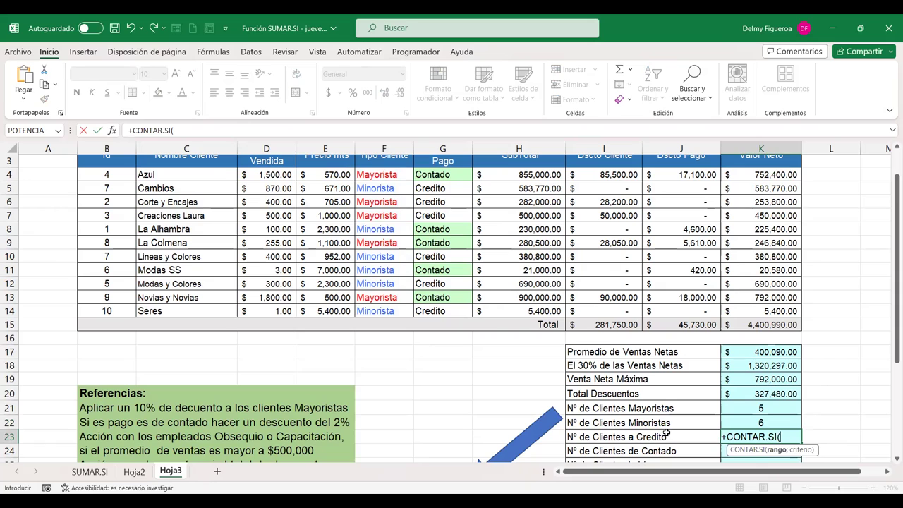
left_click(447, 177)
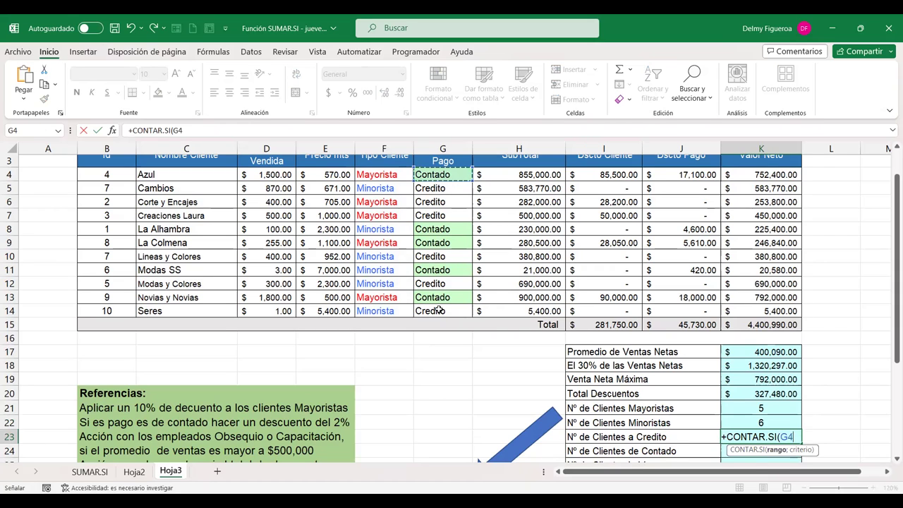
key("ctrl+shift+Down")
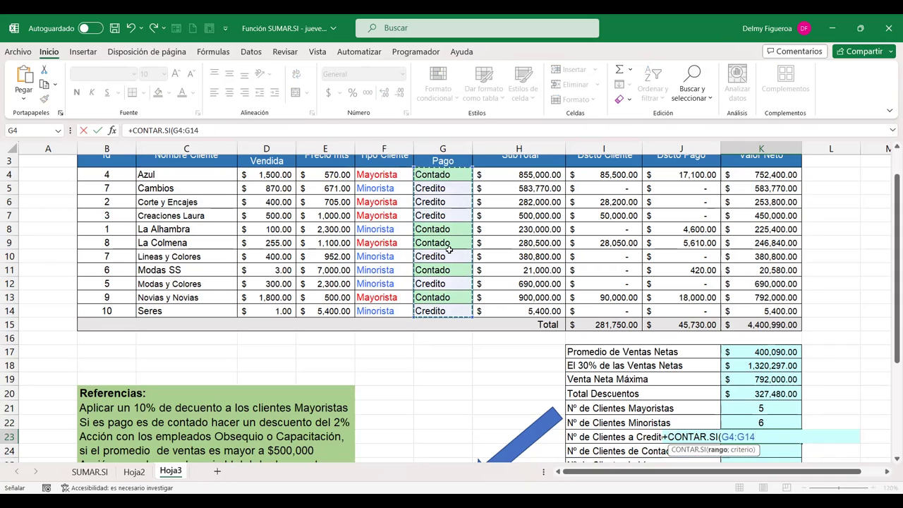
type(";")
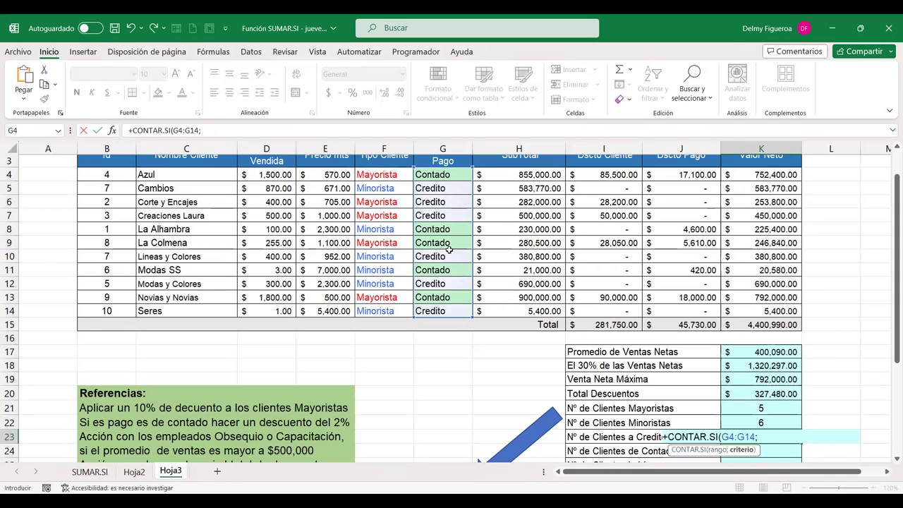
type("#")
key("BackSpace")
type("Cr")
type("édito\"")
key("ctrl+Return")
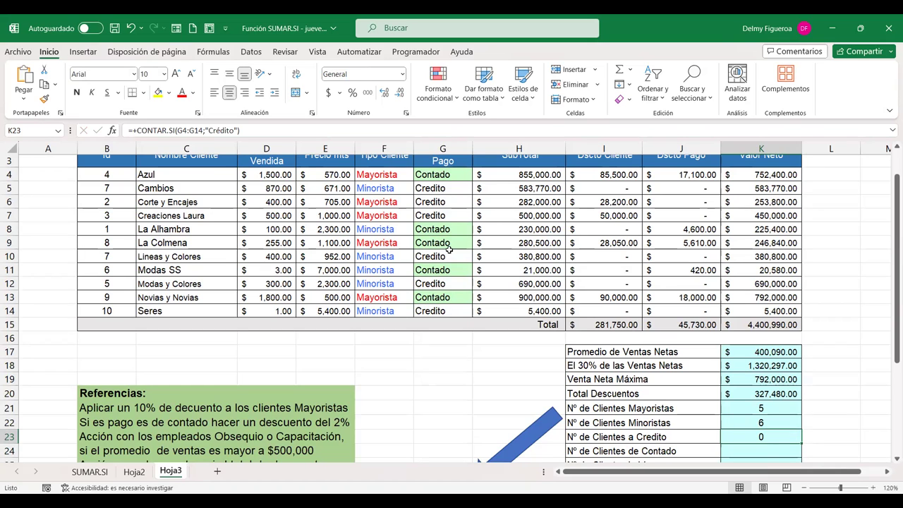
- Change the K23 COUNTIF criterion from Crédito to unaccented Credito so it counts 6
left_click(444, 190)
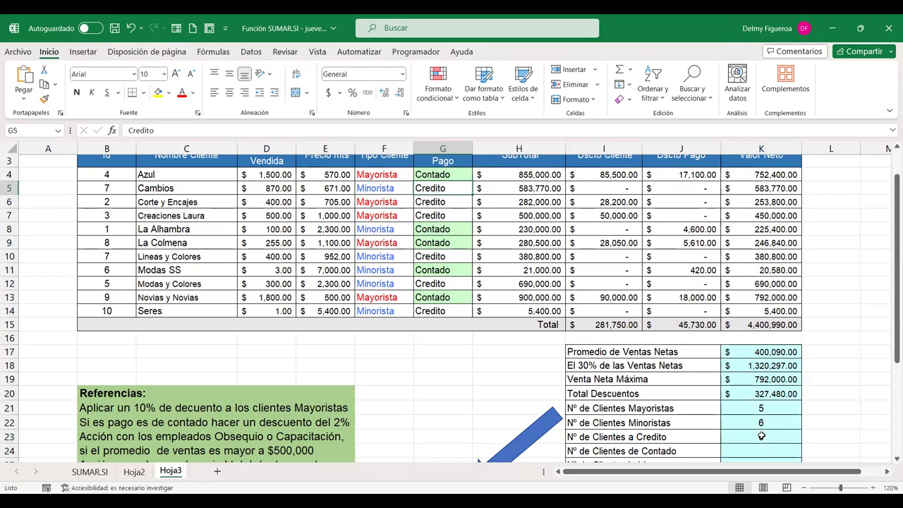
double_click(795, 440)
double_click(795, 442)
left_click(781, 436)
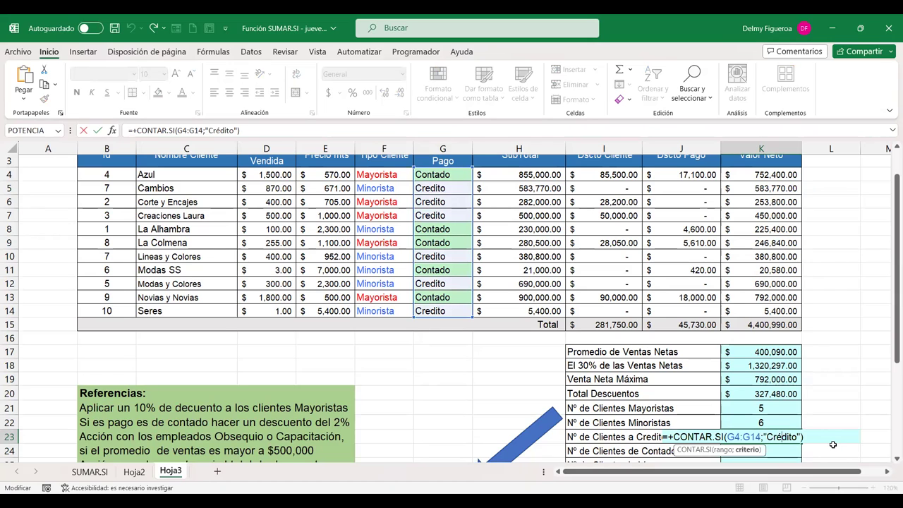
key("BackSpace")
type("e")
key("ctrl+Return")
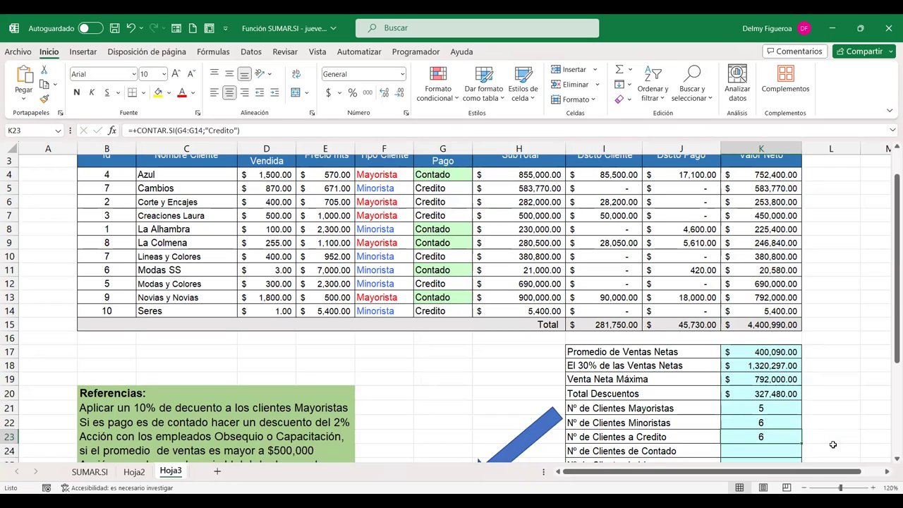
- Start changing K23's criterion to Cr?dito, with the ? wildcard replacing the e
left_click(450, 191)
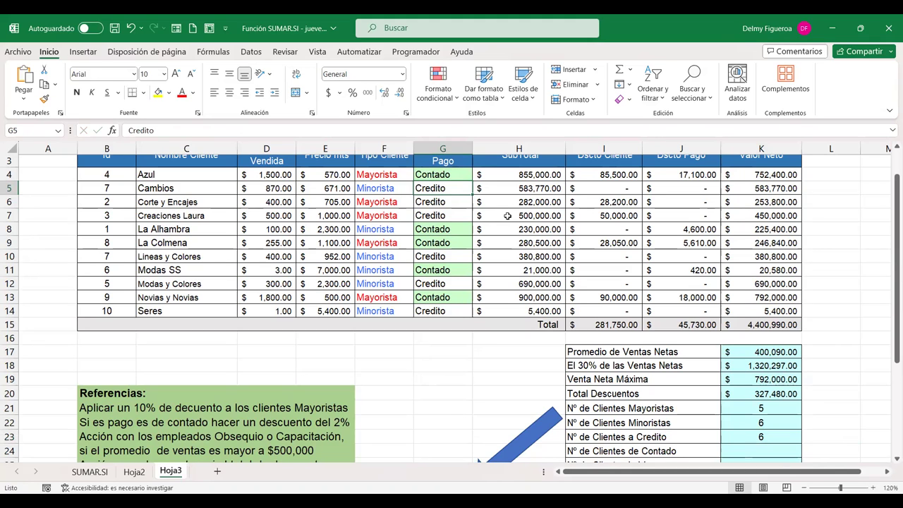
double_click(780, 436)
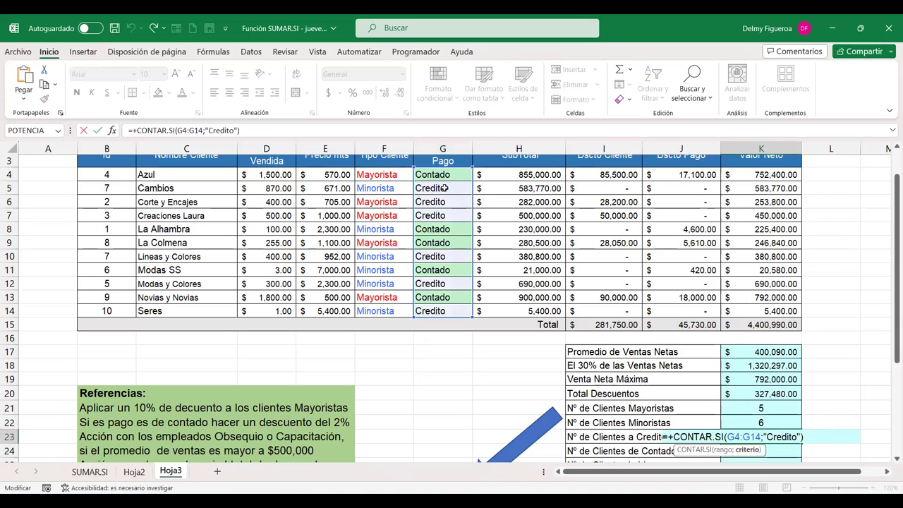
key("BackSpace")
type("?")
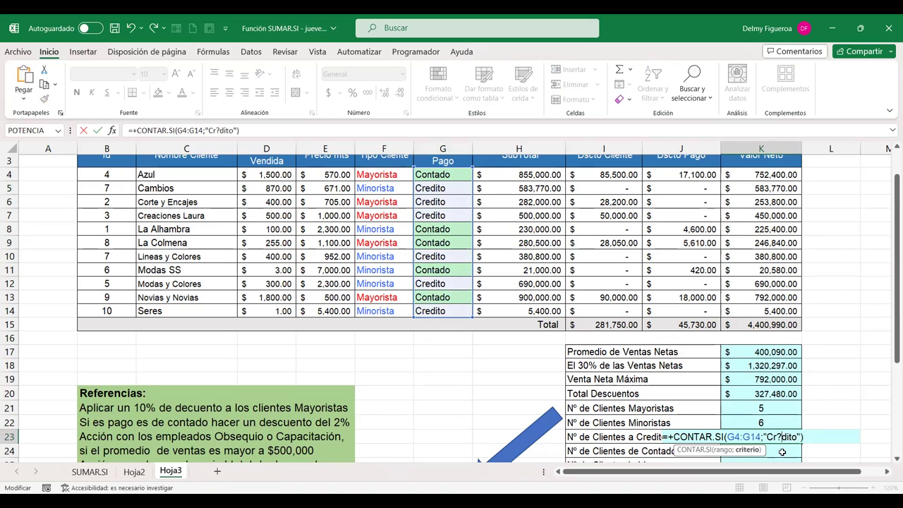
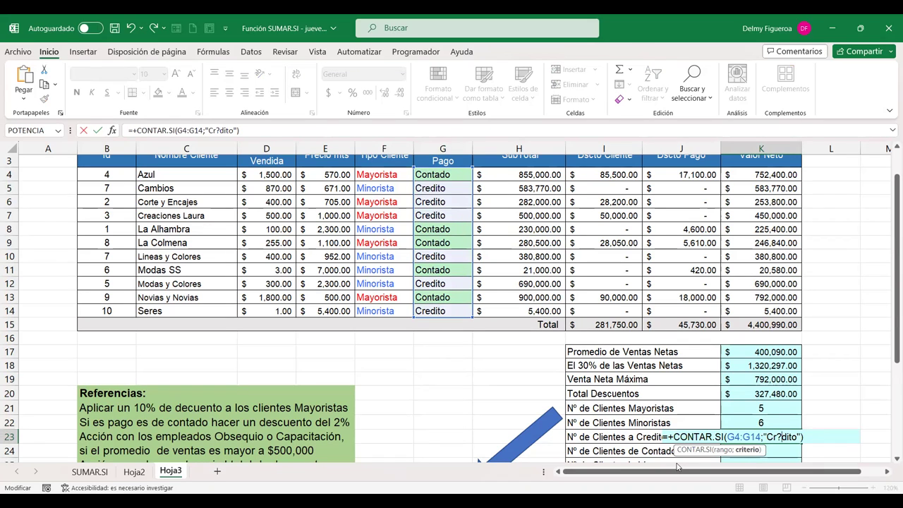
- Correct the K23 CONTAR.SI criterion so the credit-client count shows 6
left_click(782, 437)
key("Return")
left_click(438, 335)
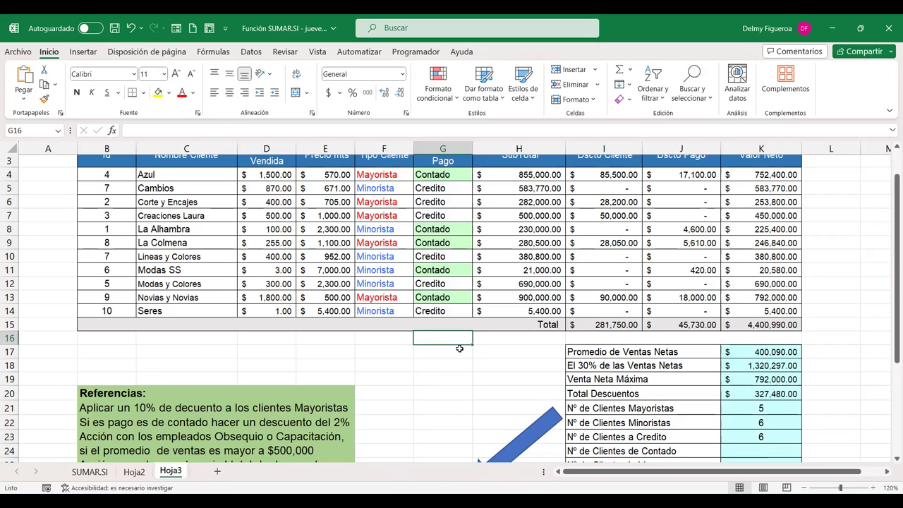
- Replace all 8 occurrences of 'Credito' in the sheet with 'Crédito'
key("ctrl+l")
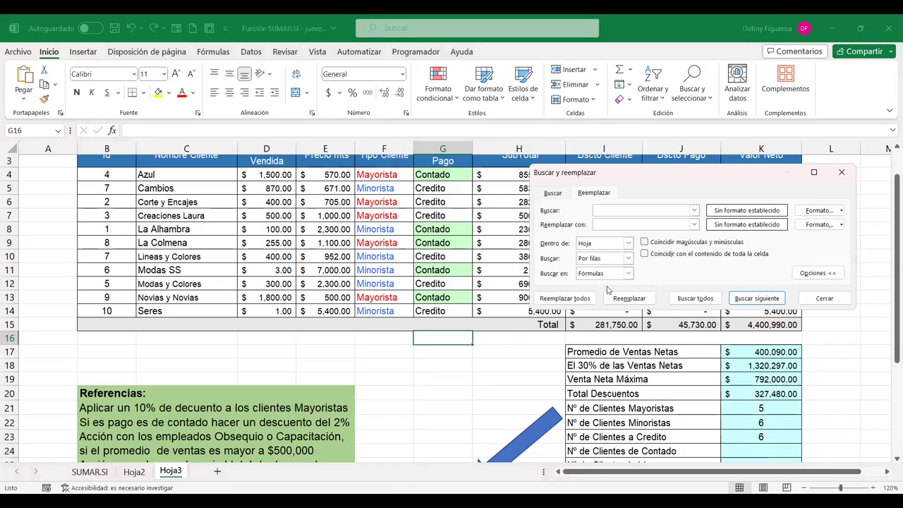
type("Credito")
left_click(633, 225)
type("Crédito")
left_click(578, 299)
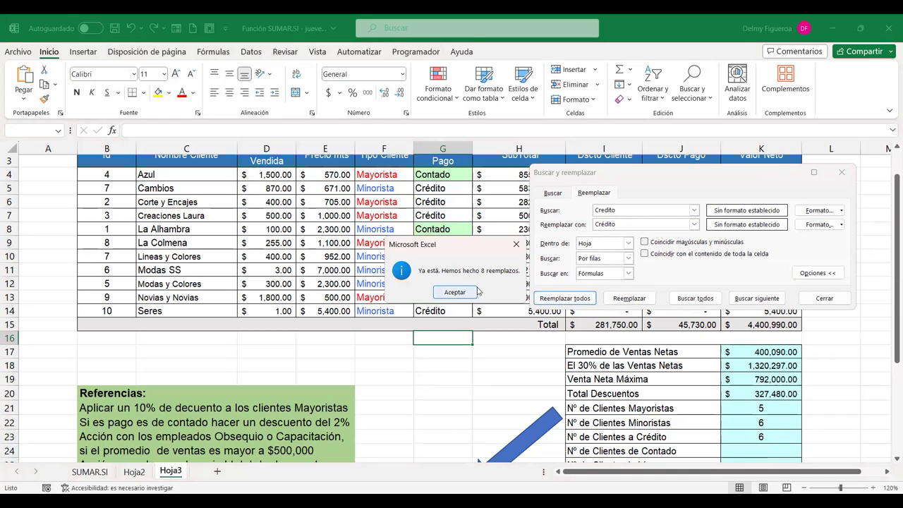
left_click(823, 299)
double_click(776, 437)
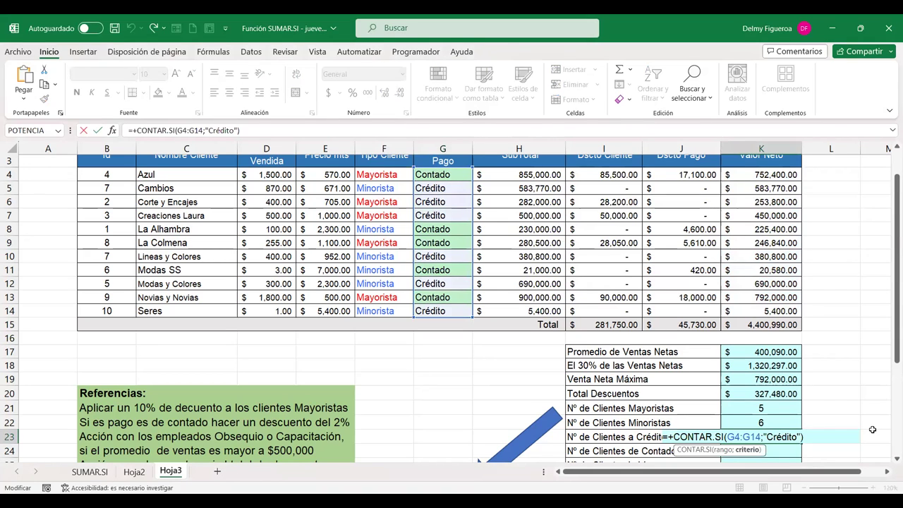
- Change the K23 criterion to the wildcard "Cr?dito", keeping the count at 6
key("BackSpace")
type("?")
key("ctrl+Return")
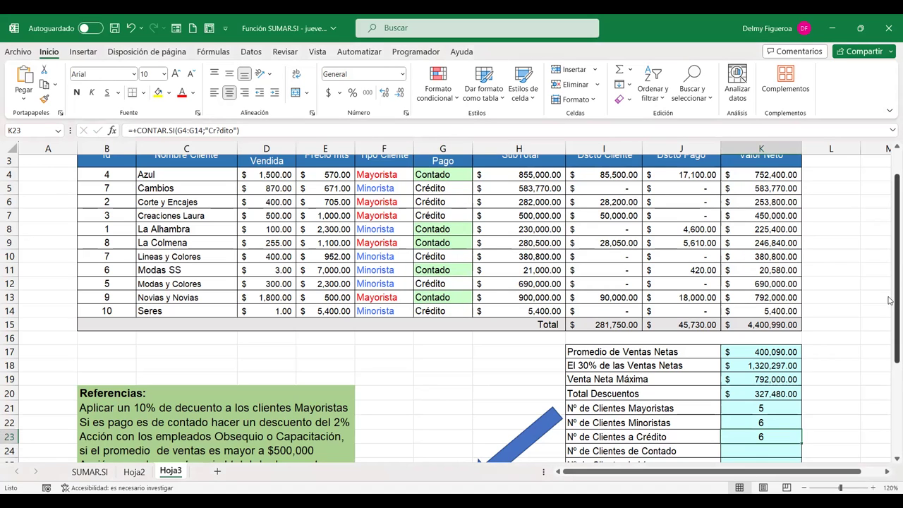
left_click_drag(888, 300, 889, 318)
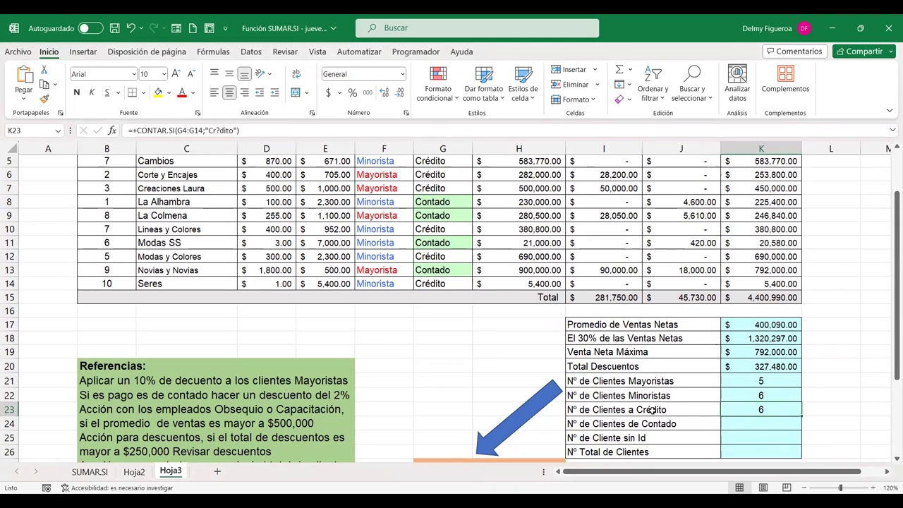
- Enter =+CONTAR.SI(G4:G14;"Contado") in K24, counting 5 Contado clients
left_click(754, 423)
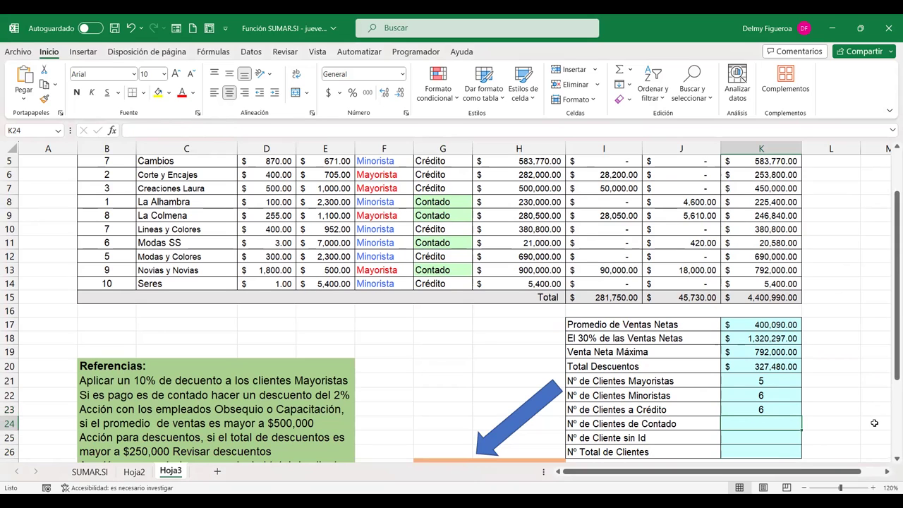
type("+c")
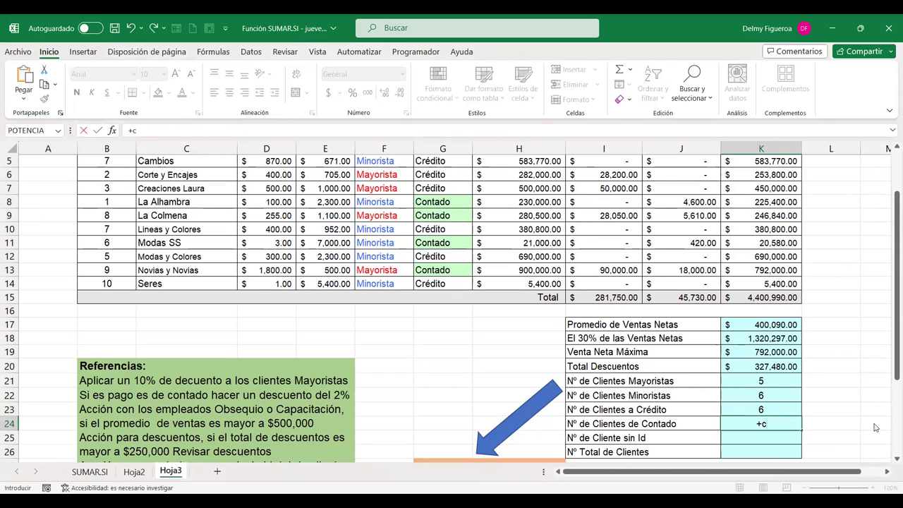
type("ontar")
left_click(839, 450)
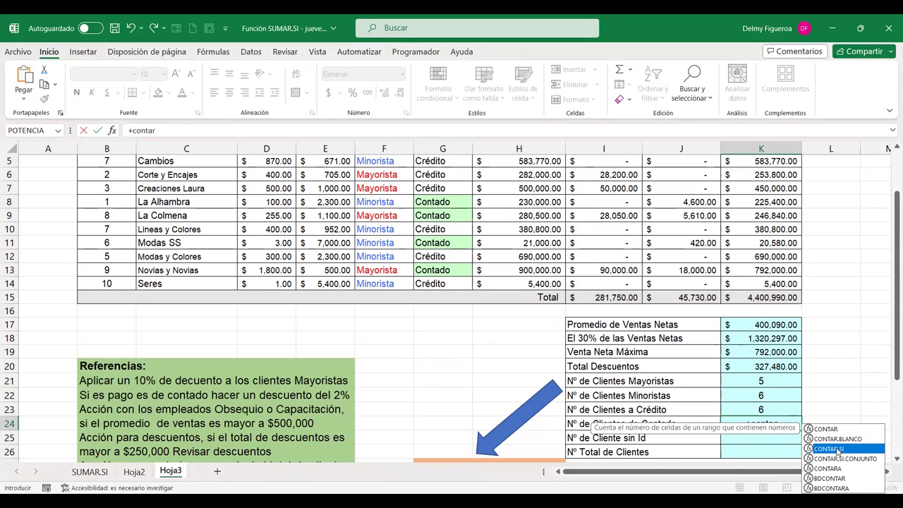
key("Tab")
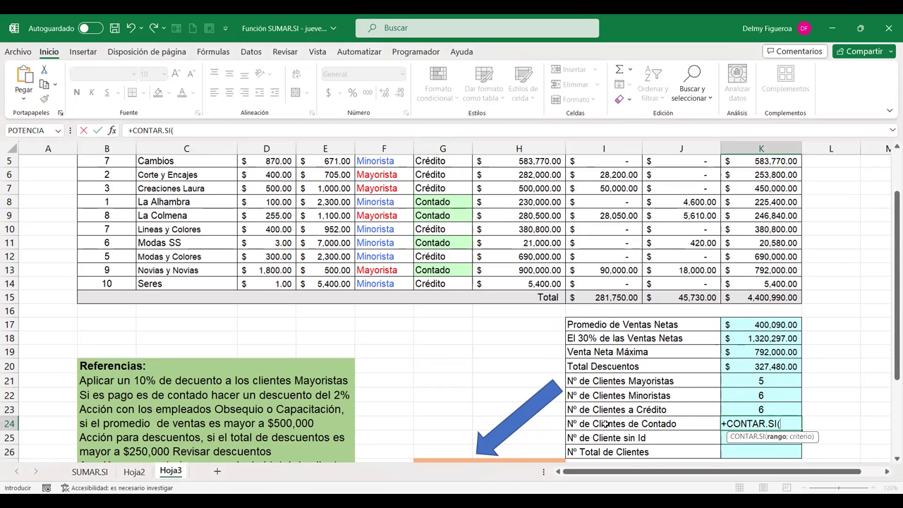
scroll(459, 200, "up", 1)
left_click(448, 188)
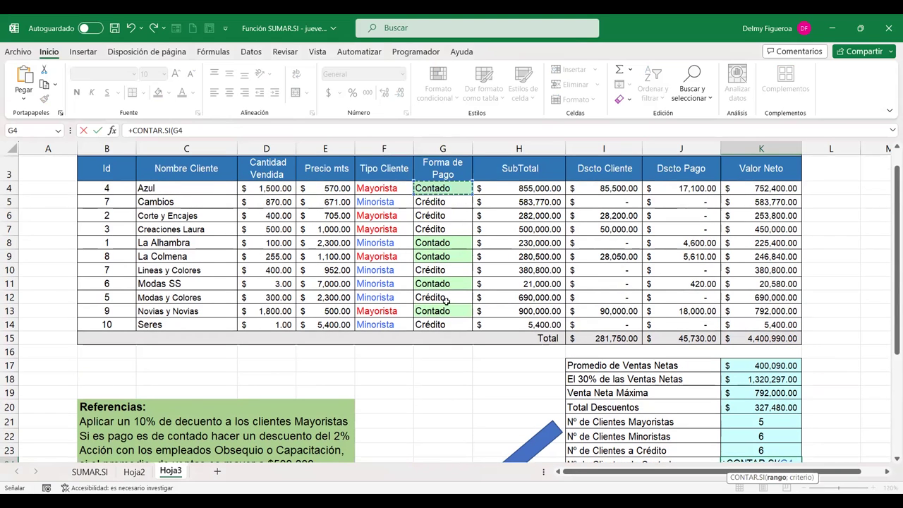
left_click(446, 324, "shift")
scroll(837, 381, "down", 2)
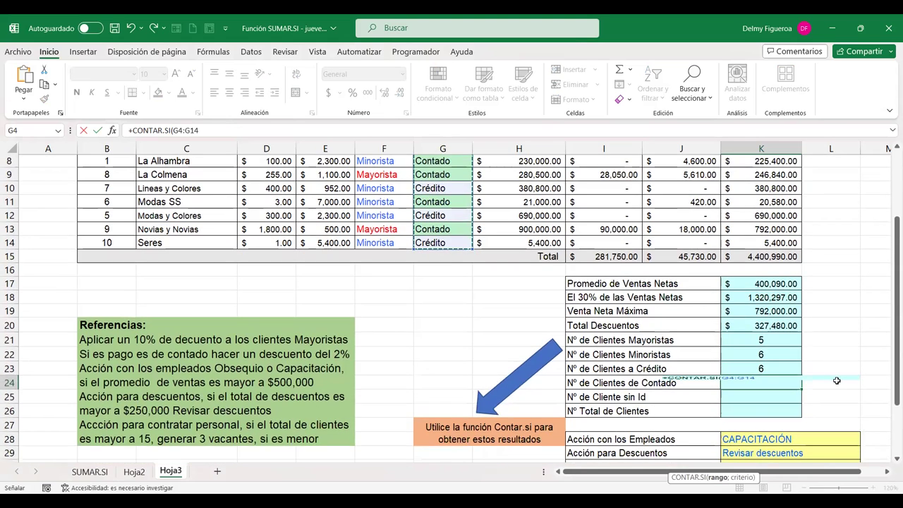
type(";\"Contado")
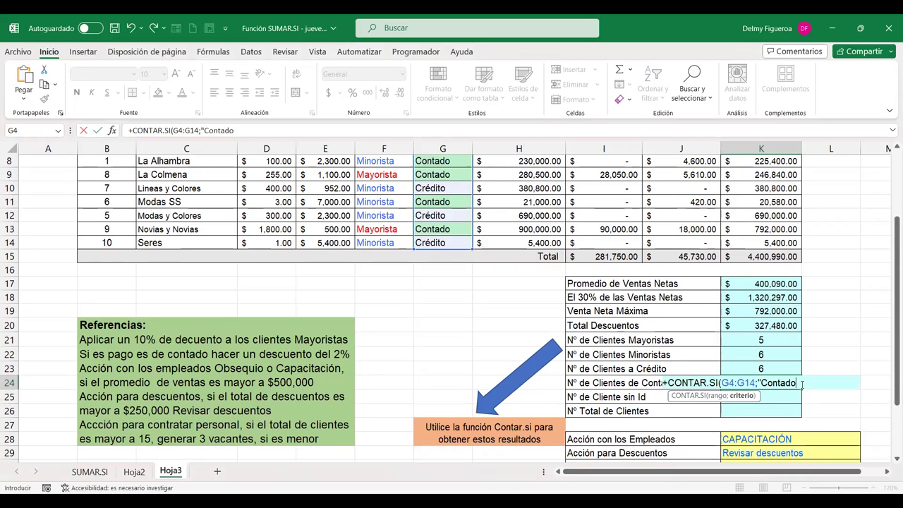
type("\")")
key("Return")
- Check the K24 formula against the table, then select K25 for the next count
left_click(799, 384)
scroll(647, 364, "up", 1)
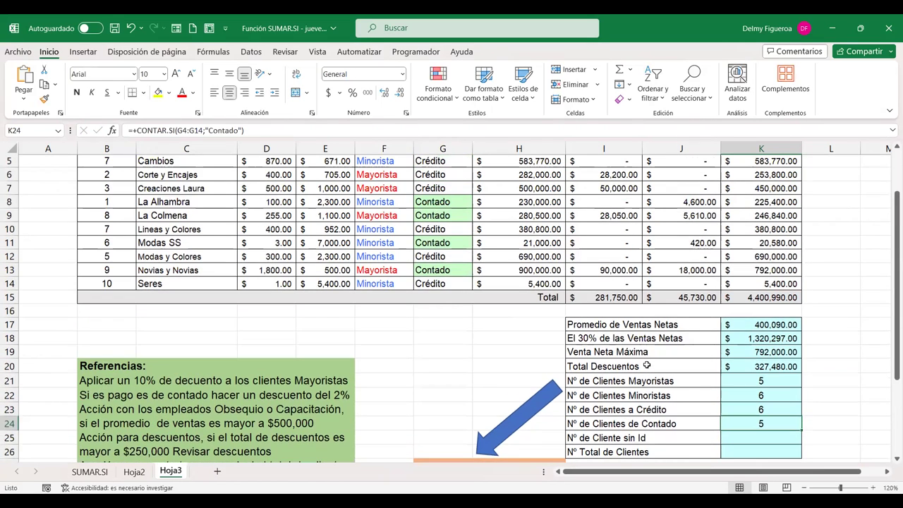
scroll(647, 365, "up", 1)
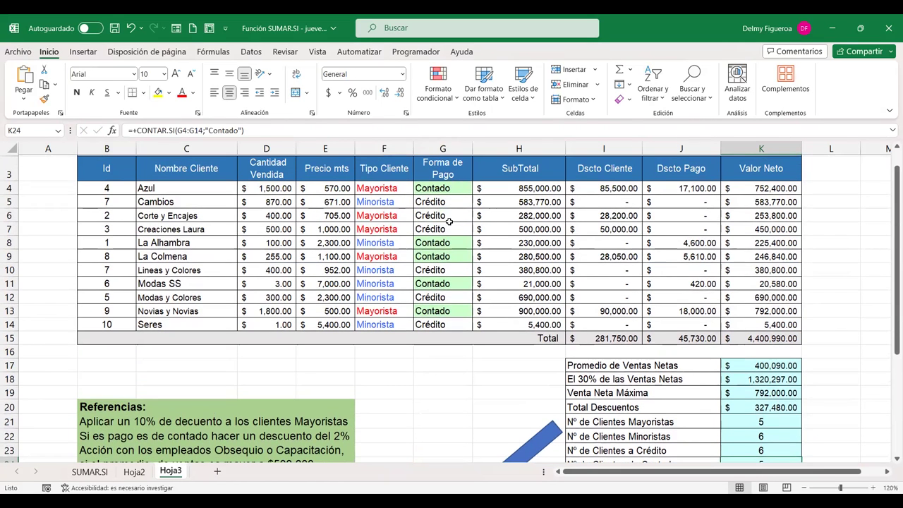
scroll(702, 317, "down", 2)
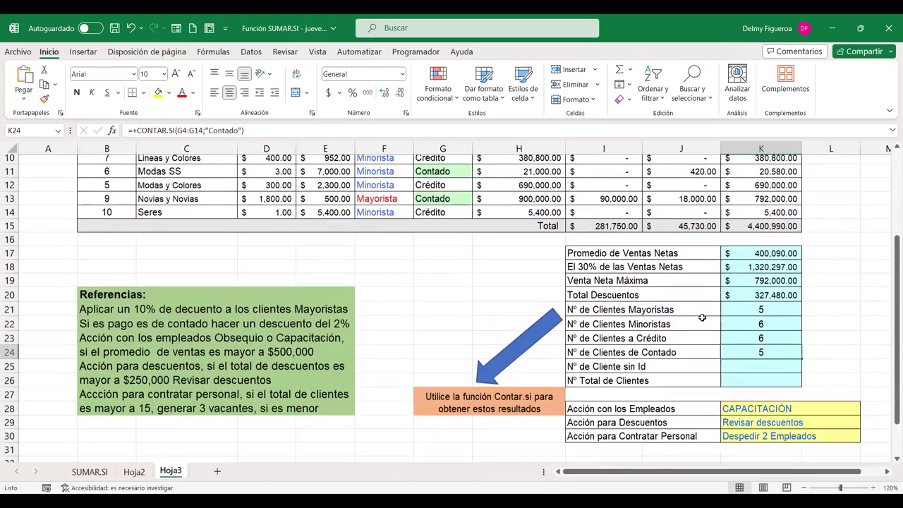
scroll(702, 318, "down", 1)
left_click(753, 356)
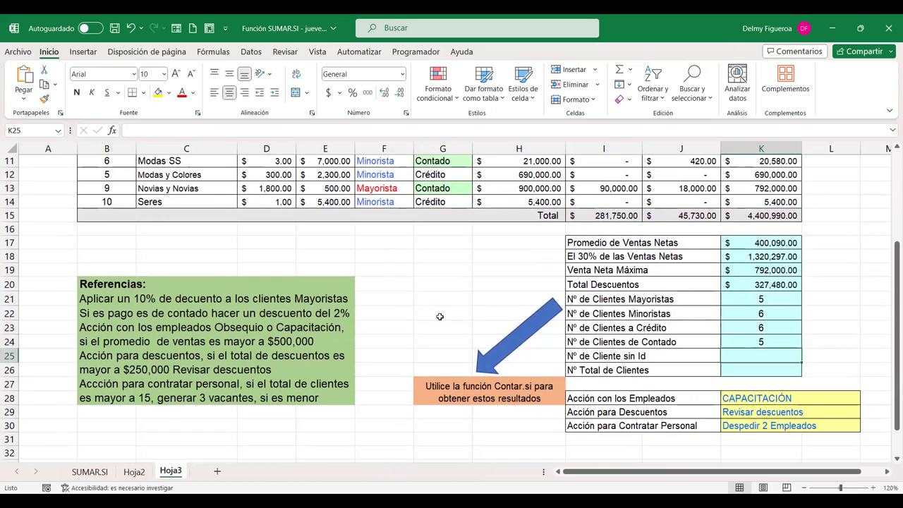
scroll(440, 317, "up", 2)
scroll(437, 315, "up", 1)
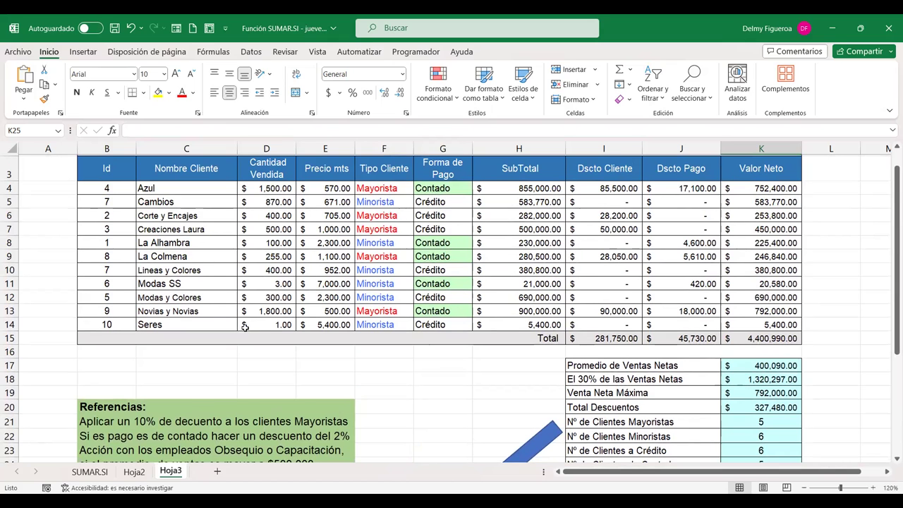
scroll(244, 328, "down", 1)
scroll(313, 361, "down", 1)
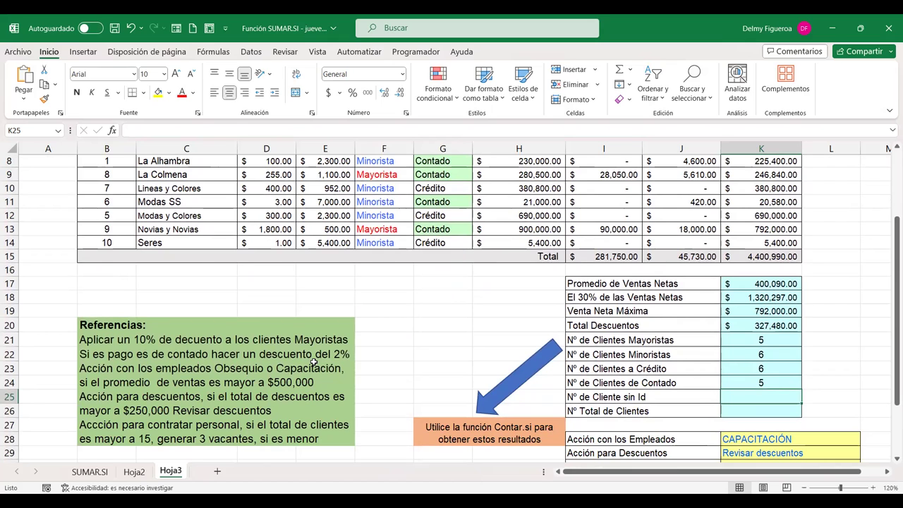
scroll(213, 340, "up", 2)
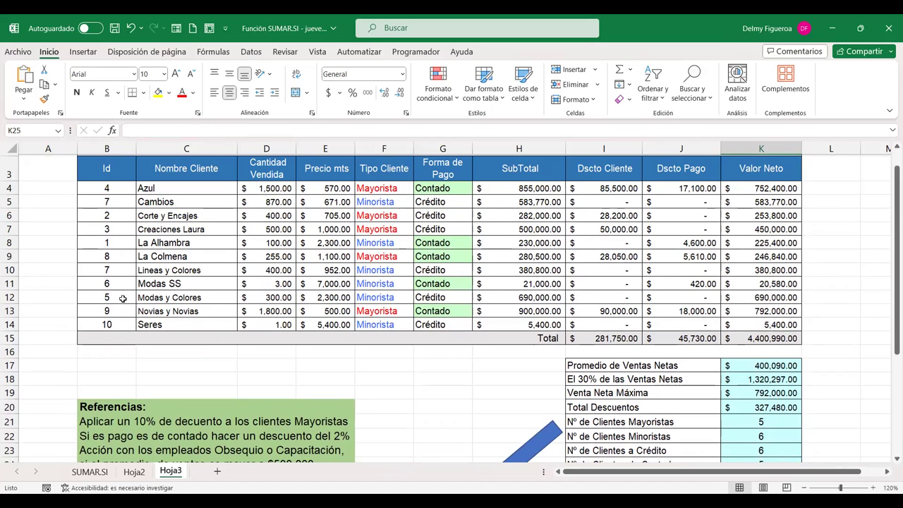
scroll(163, 328, "down", 2)
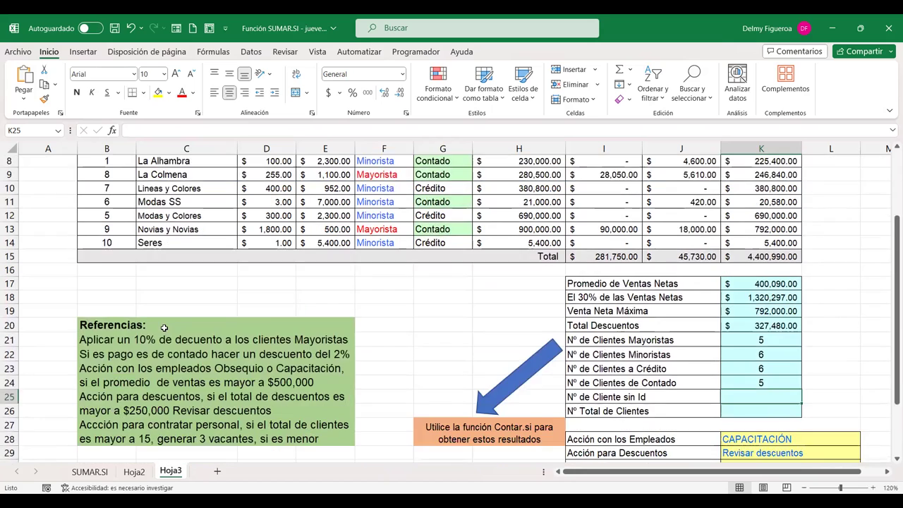
scroll(164, 328, "down", 2)
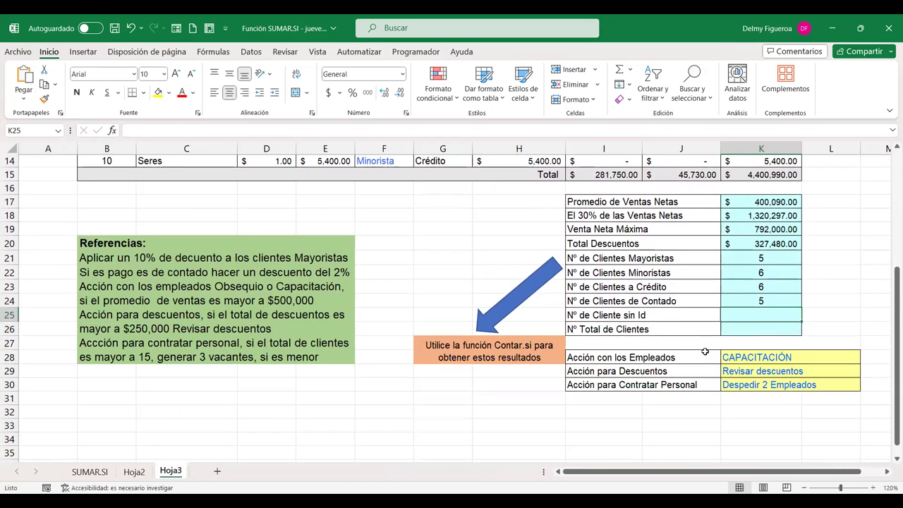
scroll(705, 351, "up", 1)
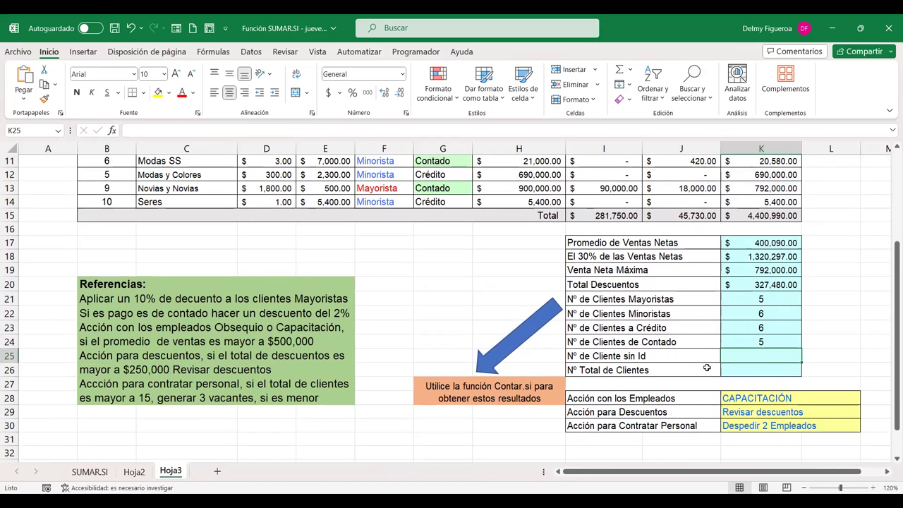
- Enter =+CONTAR.BLANCO(B4:B14) in K25 to count clients without an Id (0)
type("+contar")
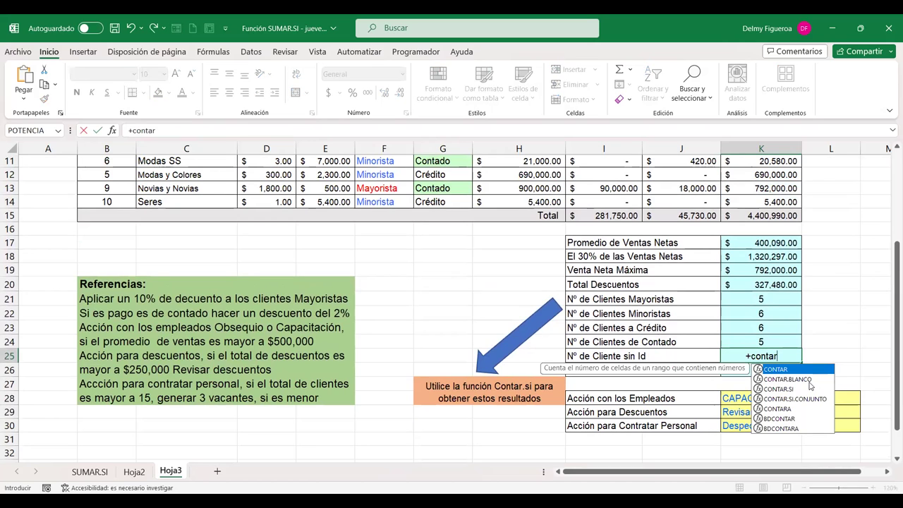
key("Down")
key("Tab")
scroll(139, 254, "up", 2)
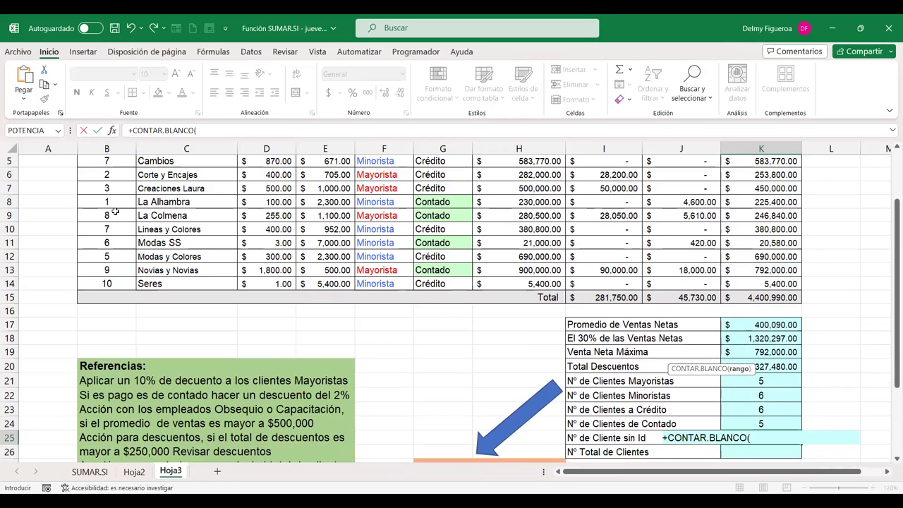
scroll(114, 212, "up", 1)
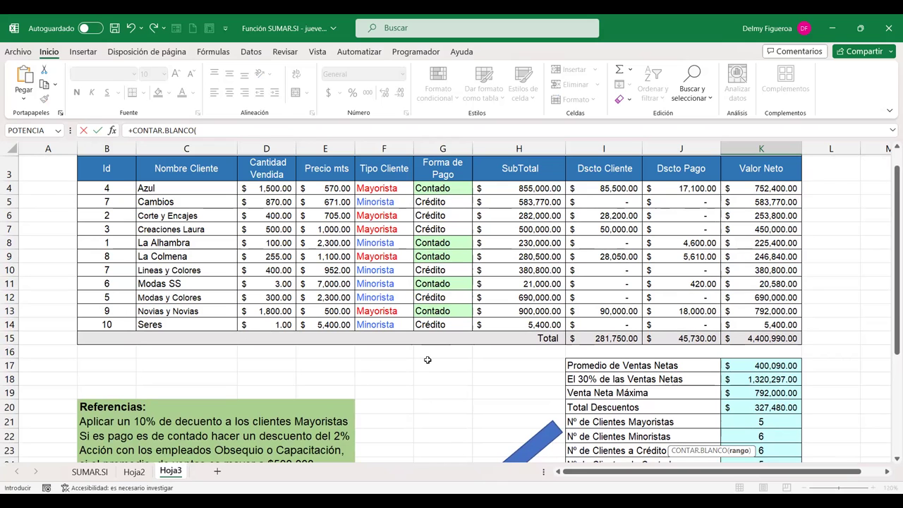
scroll(780, 374, "down", 3)
scroll(780, 374, "down", 1)
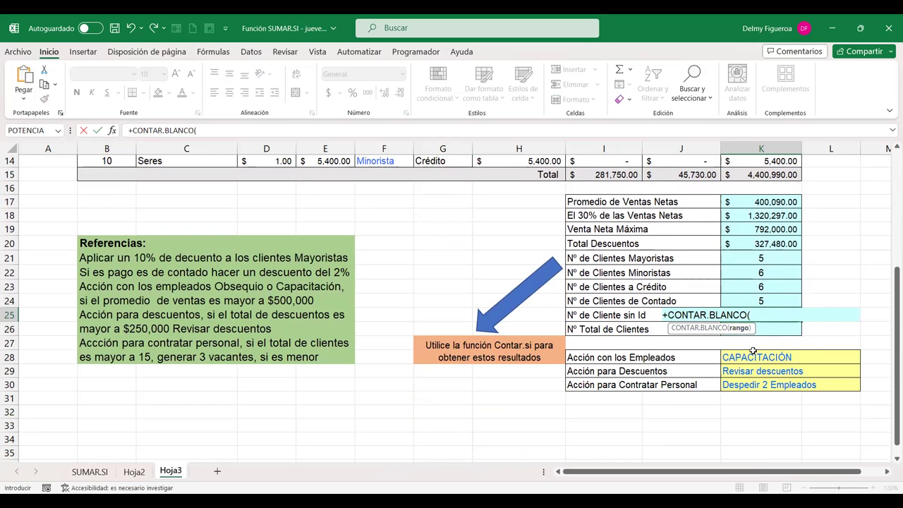
scroll(550, 350, "up", 4)
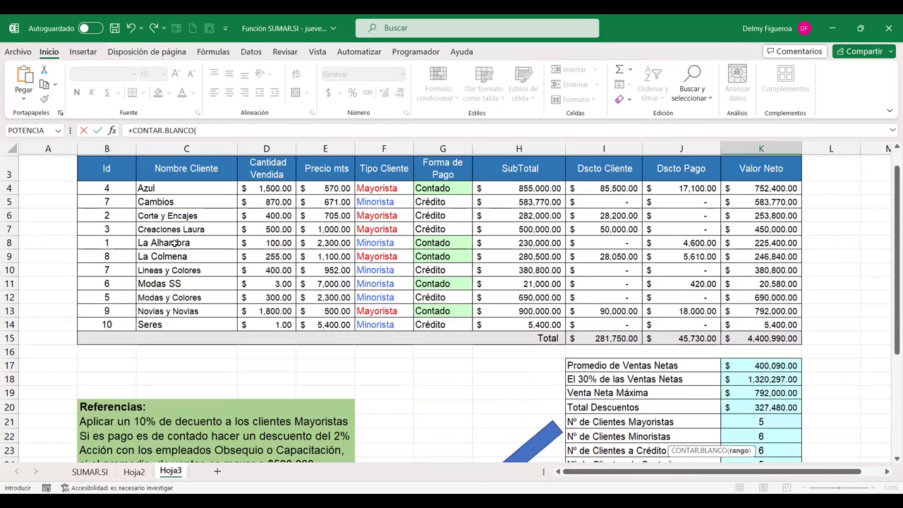
left_click(115, 185)
left_click_drag(110, 201, 117, 324)
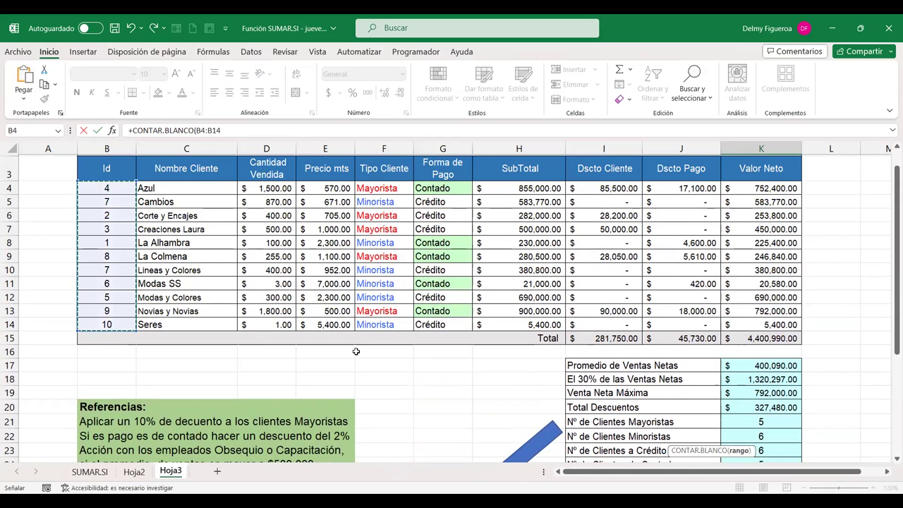
scroll(357, 351, "down", 3)
scroll(801, 319, "down", 1)
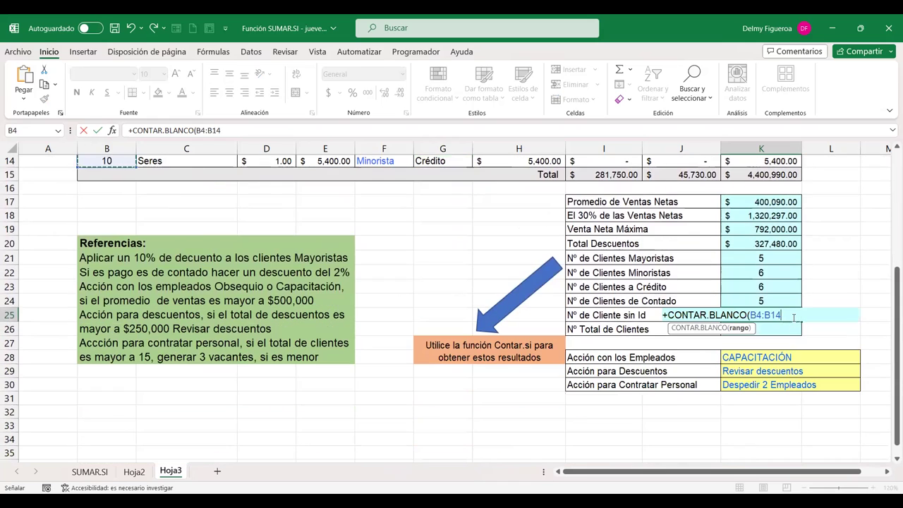
key("Return")
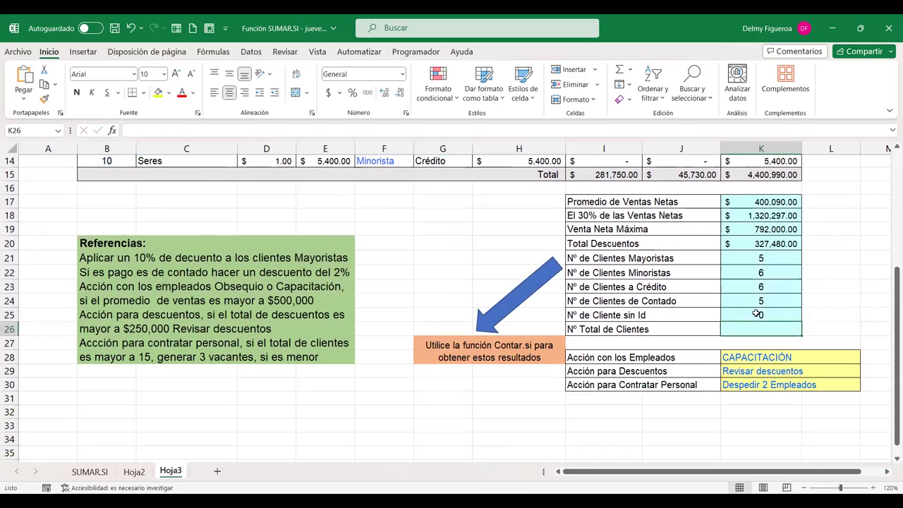
- Review the K25 formula and return to the PEDIDOS table
left_click(755, 312)
scroll(573, 309, "up", 3)
scroll(578, 317, "up", 1)
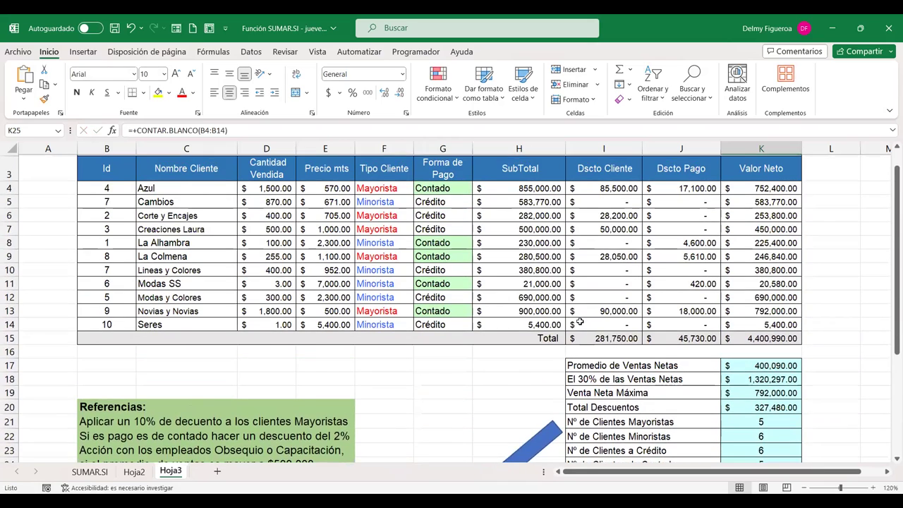
scroll(608, 349, "down", 3)
scroll(221, 292, "up", 2)
scroll(222, 292, "up", 2)
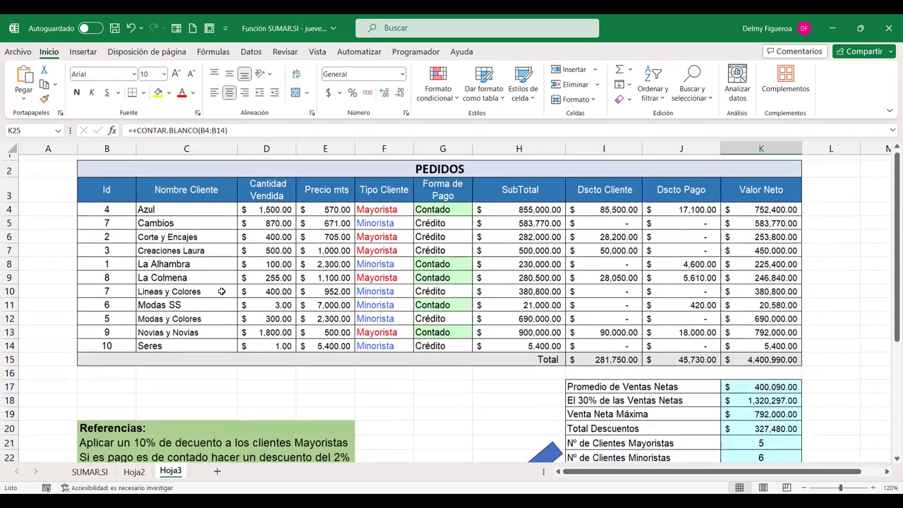
- Clear Id 7 from B10 (Lineas y Colores) and confirm K25 now shows 1
left_click(111, 292)
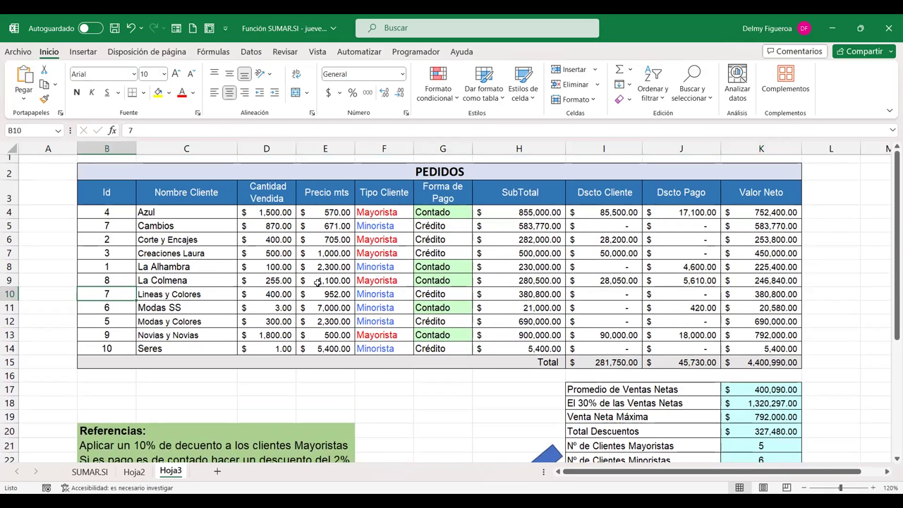
scroll(483, 387, "down", 4)
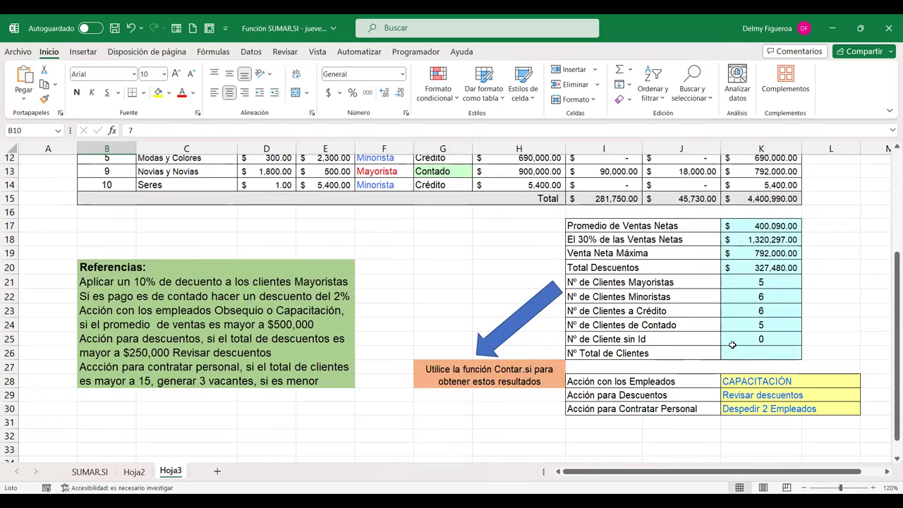
key("Delete")
scroll(635, 332, "up", 3)
scroll(552, 329, "up", 1)
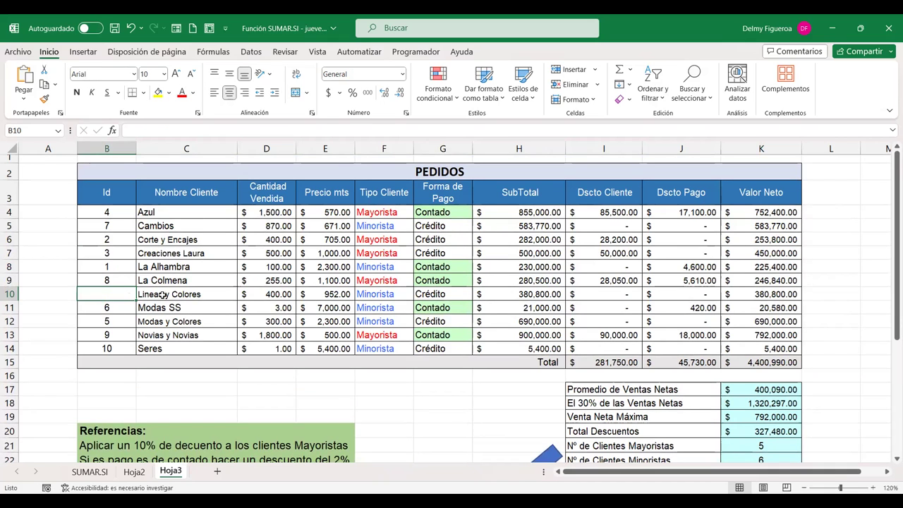
scroll(616, 320, "down", 3)
scroll(616, 320, "down", 1)
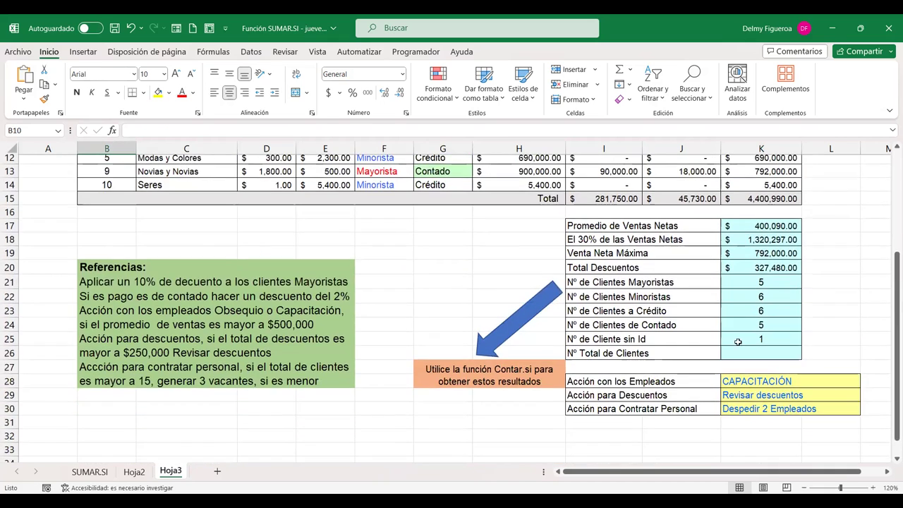
left_click(772, 340)
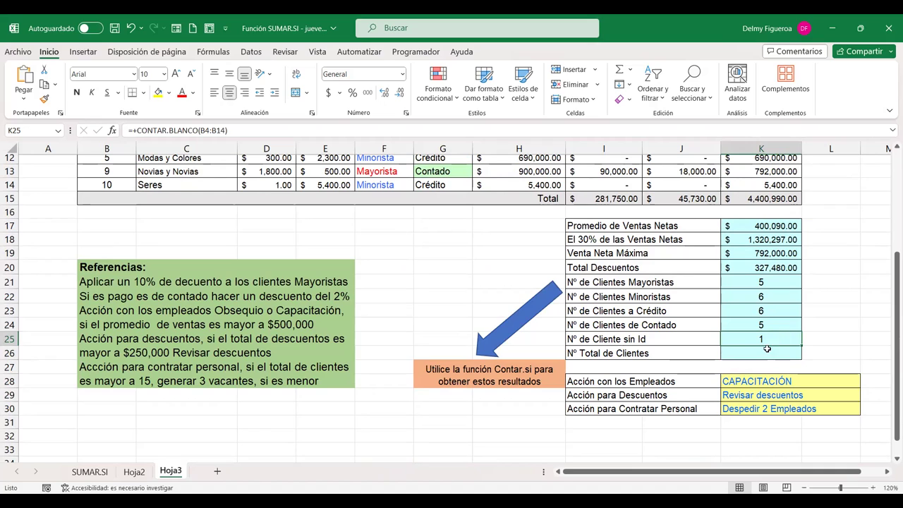
left_click(767, 350)
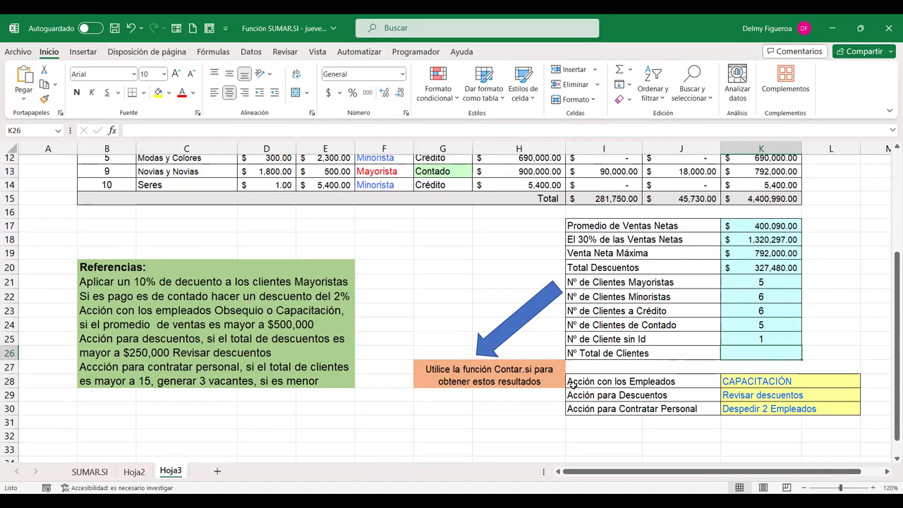
- Enter =+CONTAR(B4:B14) in K26 for the total number of clients
type("+c")
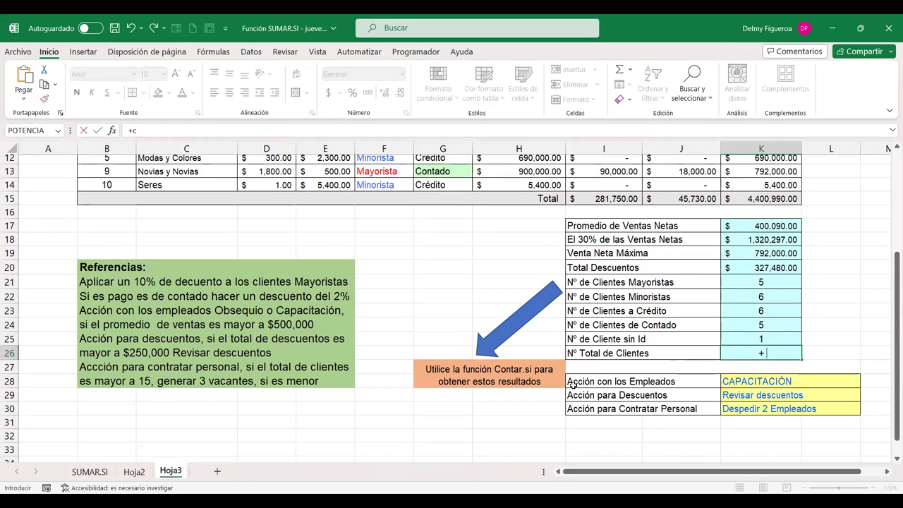
type("on")
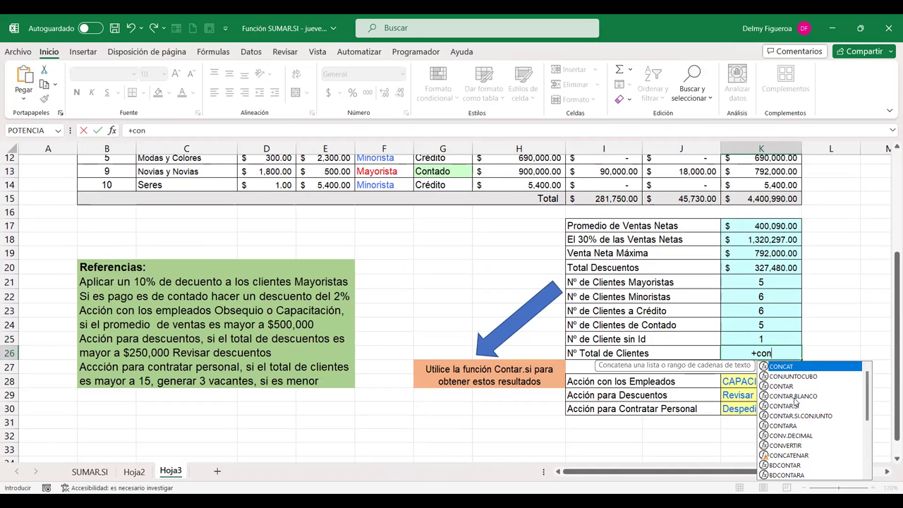
double_click(790, 387)
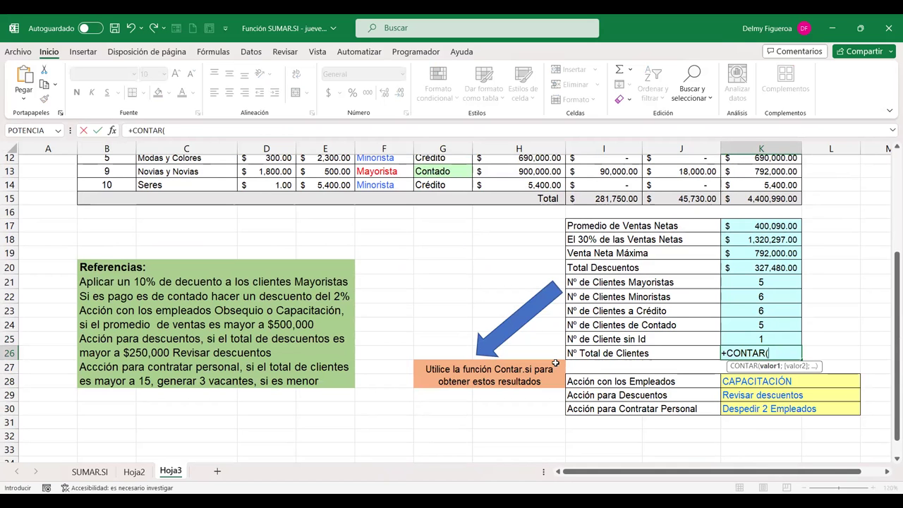
scroll(156, 265, "up", 4)
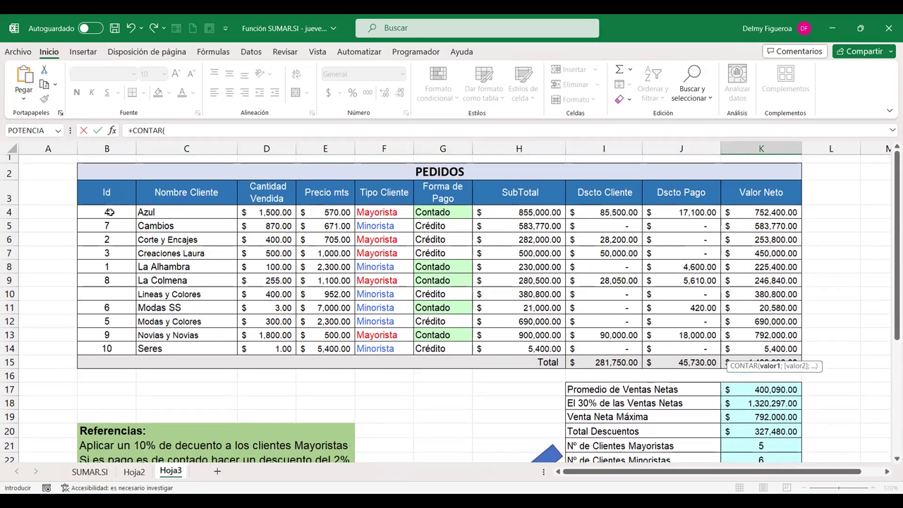
left_click_drag(106, 212, 110, 348)
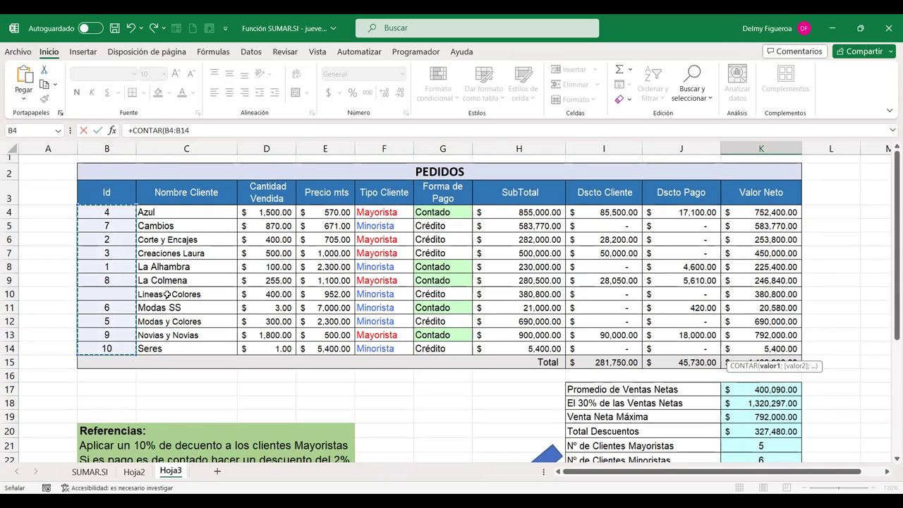
key("Return")
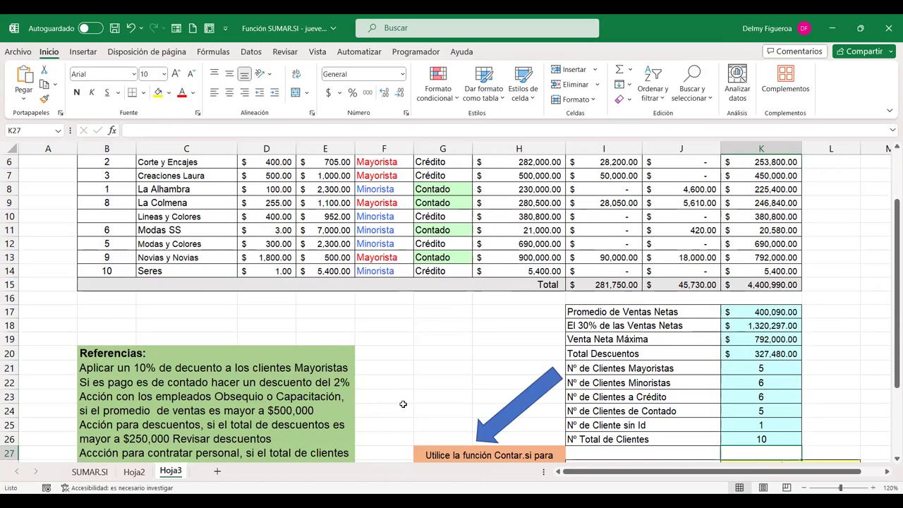
- Restore Id 7 in B10 and start rewriting the K26 formula with +cont
scroll(297, 367, "up", 1)
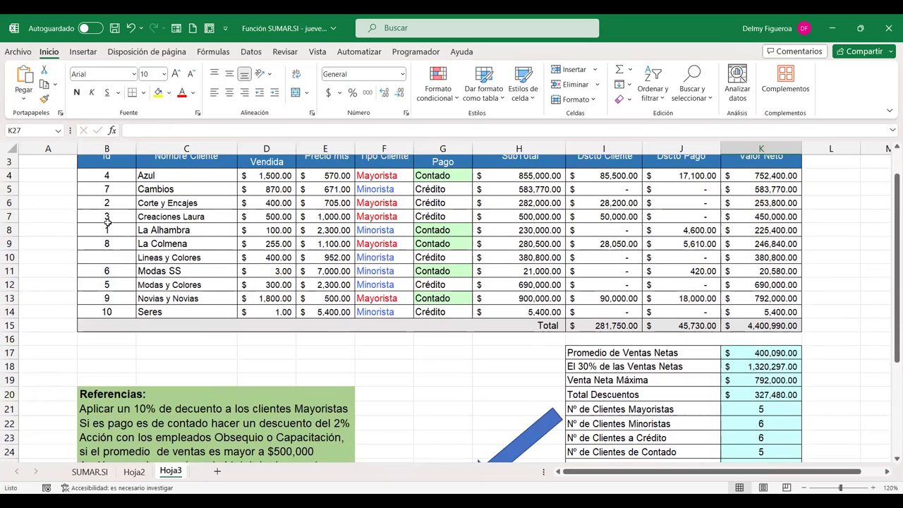
left_click(108, 253)
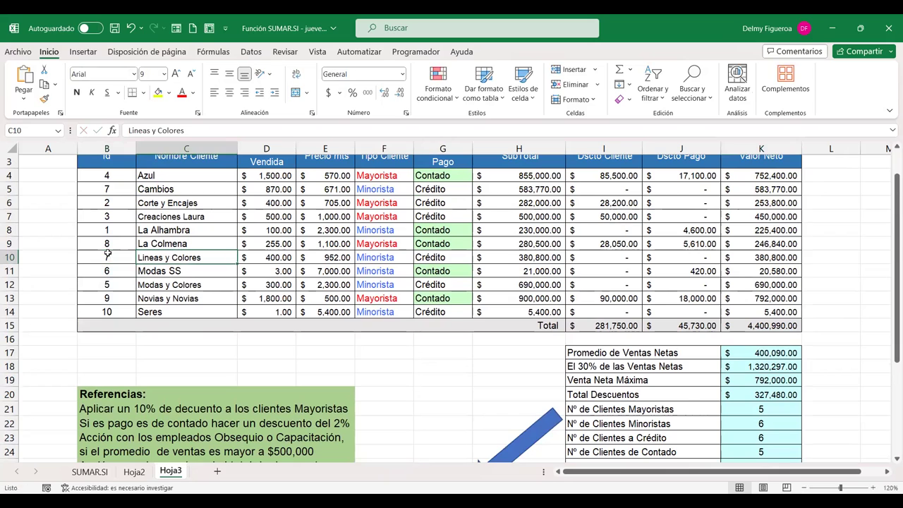
scroll(763, 374, "down", 3)
left_click(761, 357)
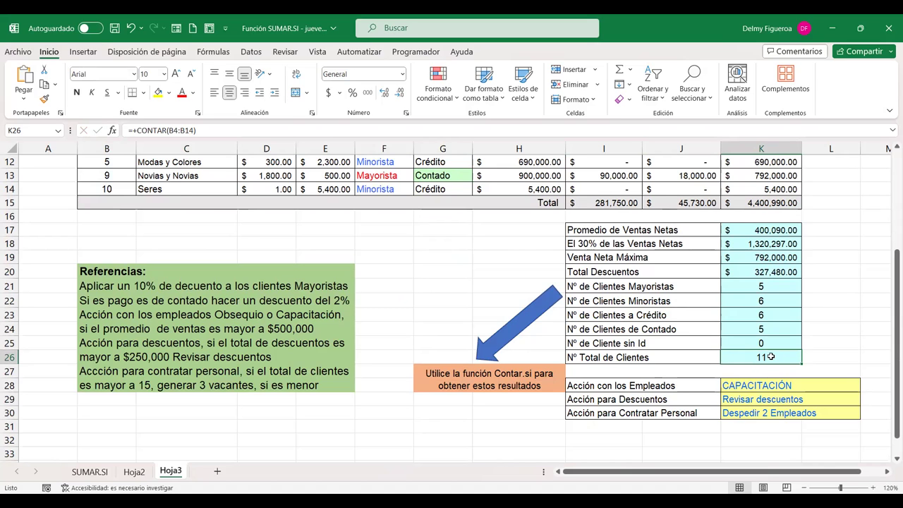
type("+cont")
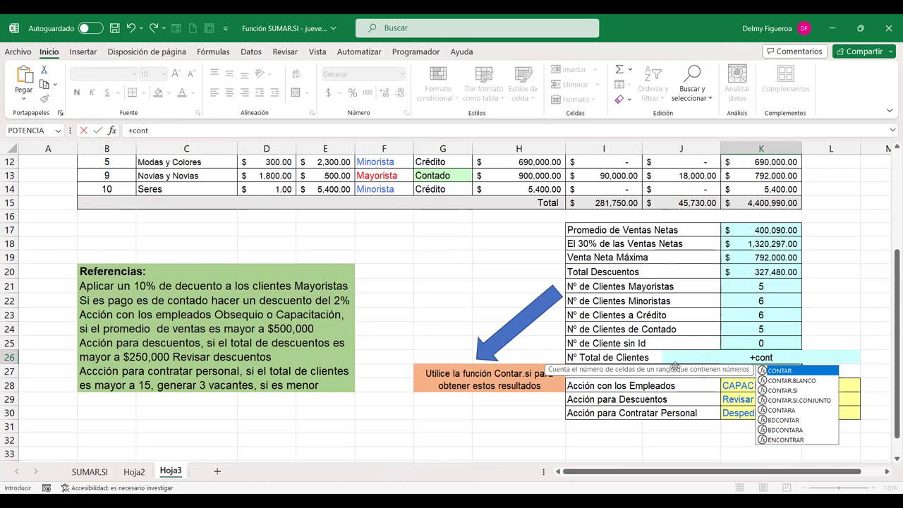
- Re-enter K26 as =CONTARA over B4:B14, showing 11 total clients
scroll(150, 186, "up", 2)
scroll(124, 212, "up", 1)
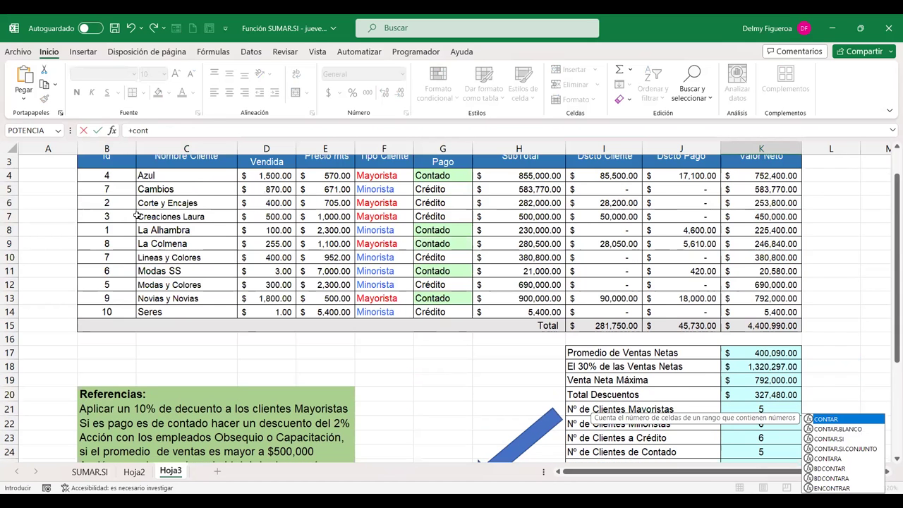
scroll(694, 389, "down", 3)
scroll(695, 390, "down", 1)
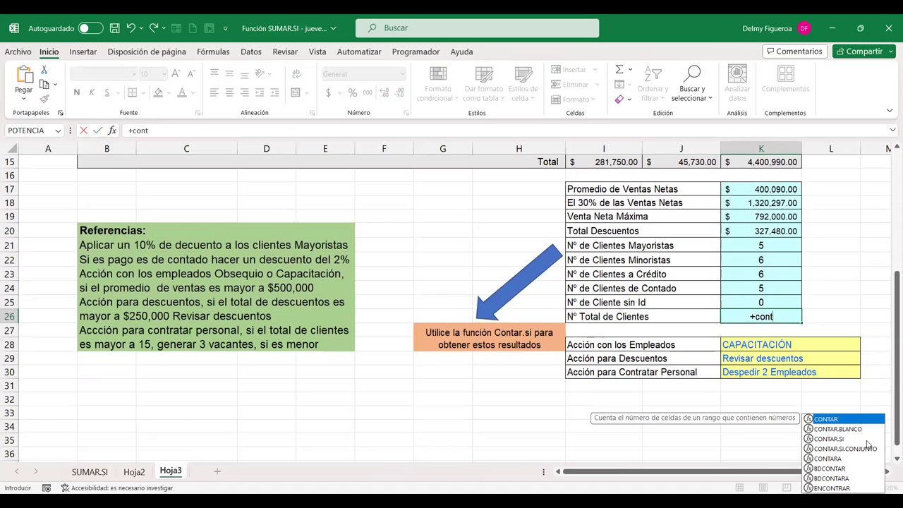
left_click(833, 460)
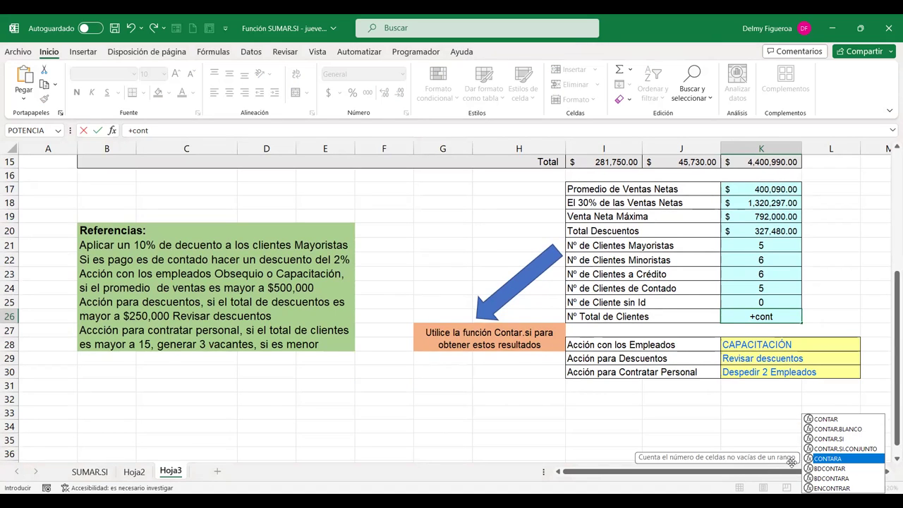
double_click(830, 462)
scroll(111, 184, "up", 3)
scroll(111, 184, "up", 1)
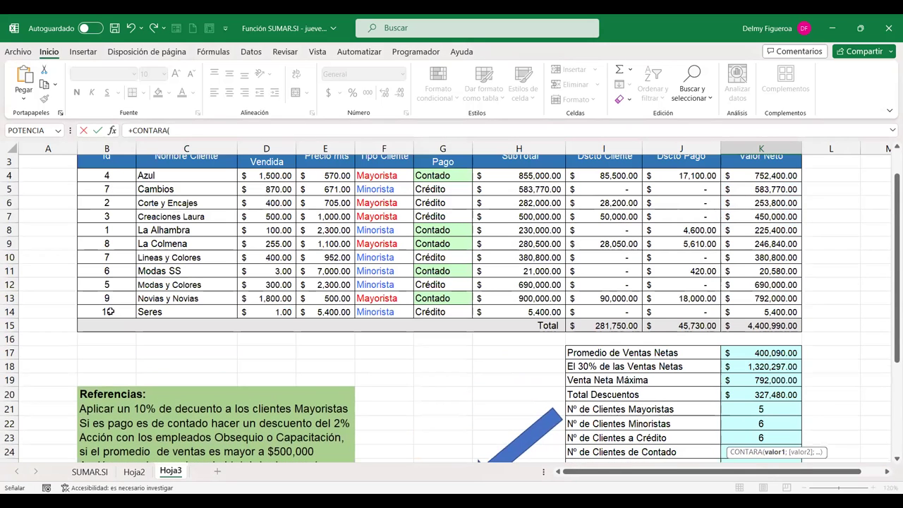
left_click_drag(110, 311, 106, 175)
key("Return")
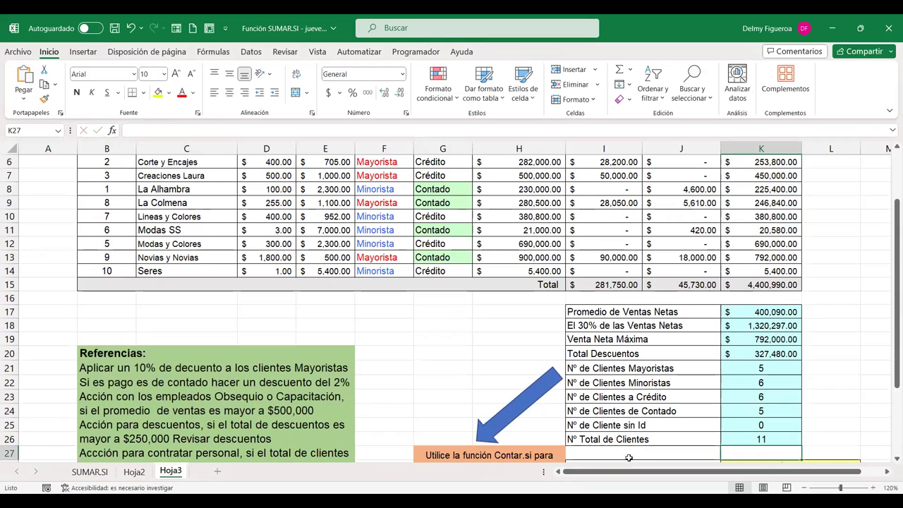
left_click(105, 216)
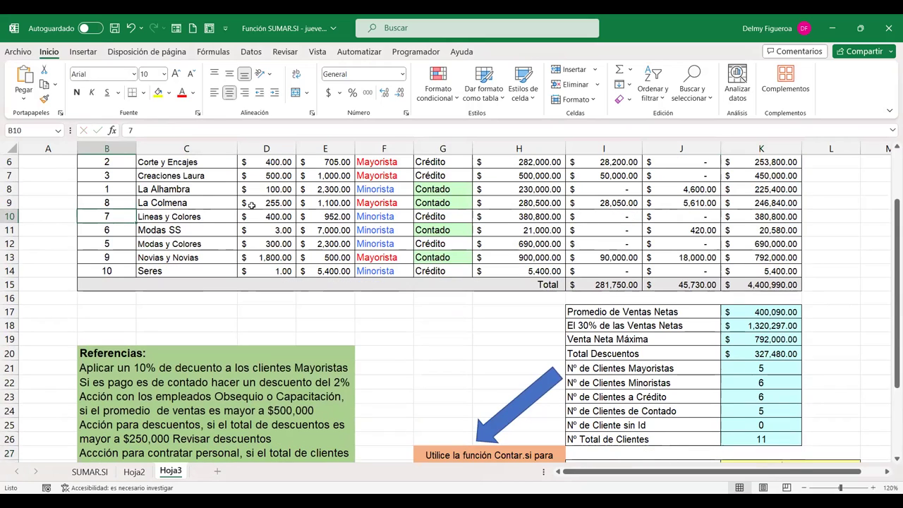
key("Delete")
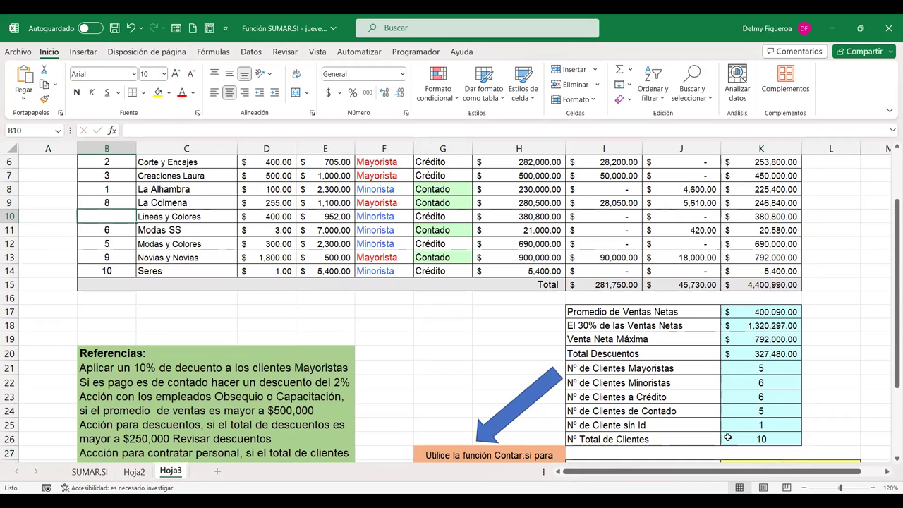
type("7")
key("Tab")
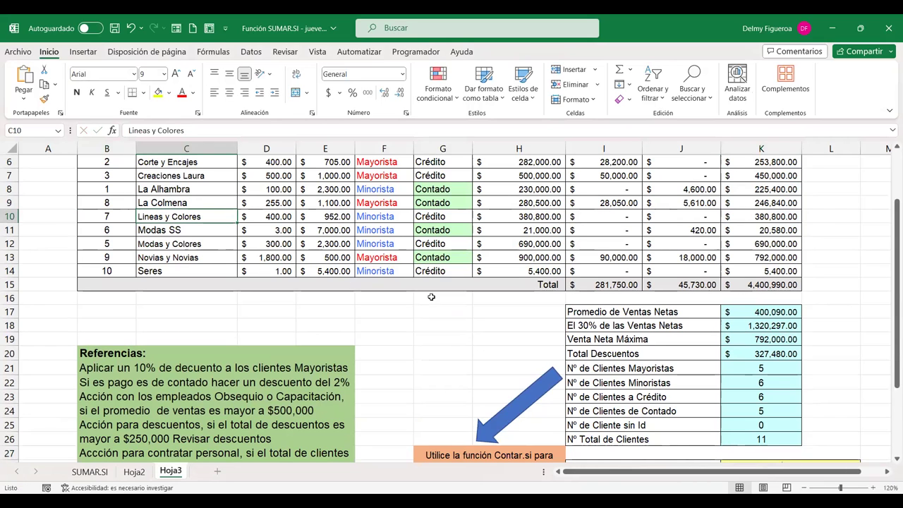
left_click(778, 436)
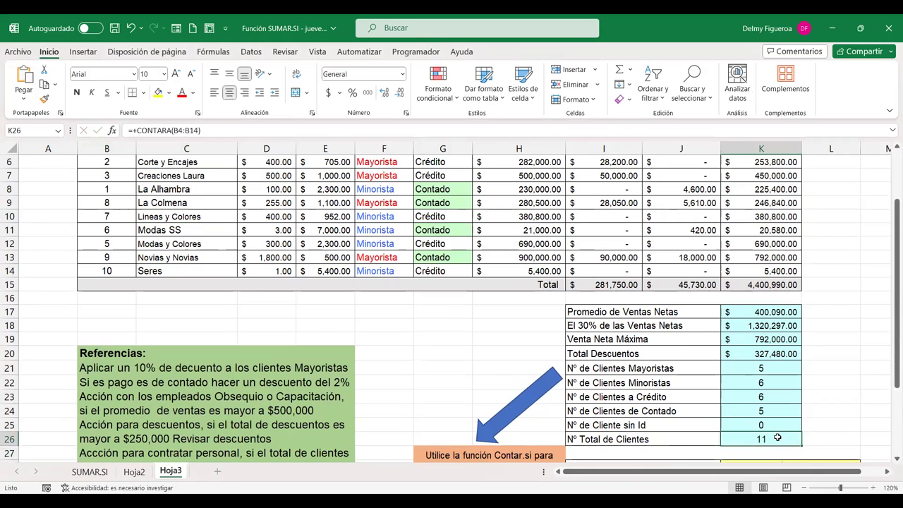
scroll(107, 252, "up", 1)
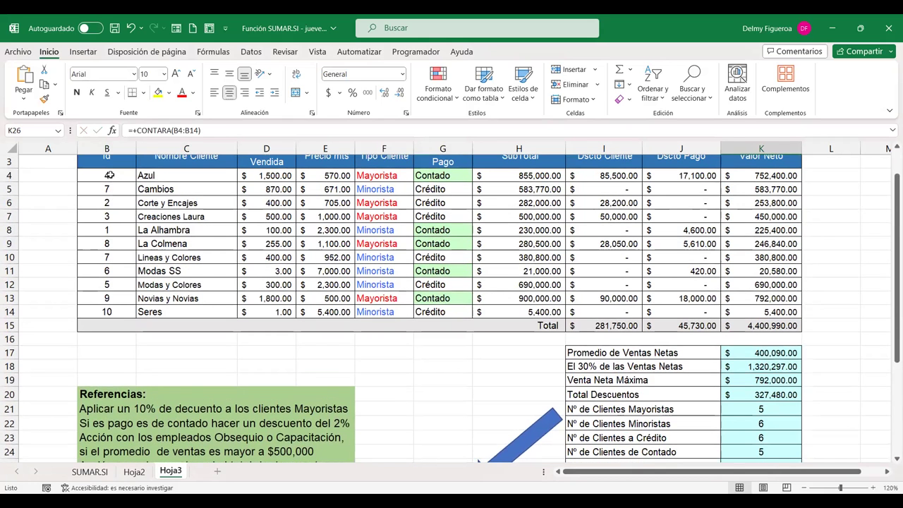
scroll(762, 419, "down", 1)
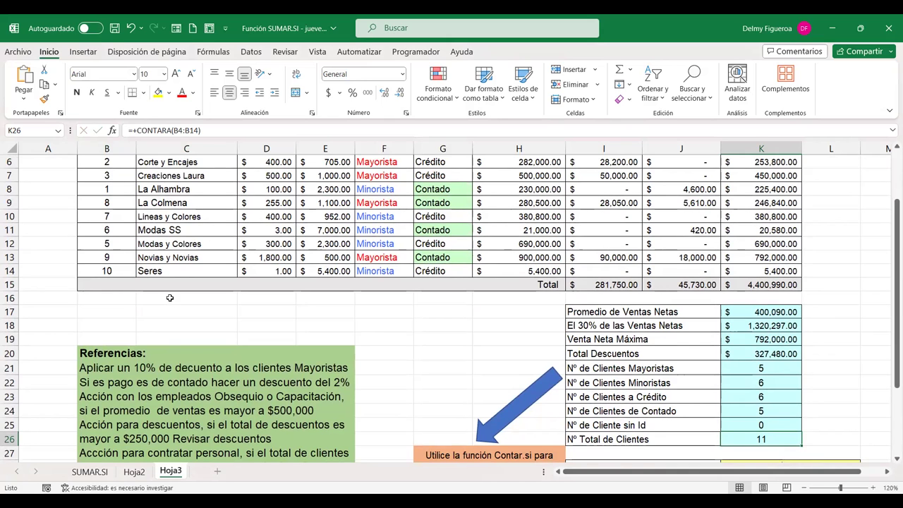
scroll(170, 297, "up", 1)
scroll(169, 297, "up", 1)
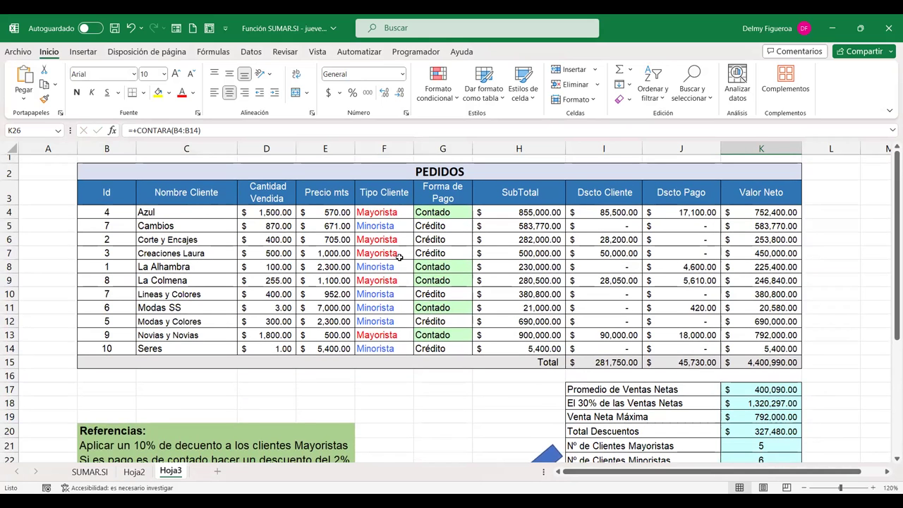
scroll(399, 257, "down", 1)
scroll(714, 413, "down", 2)
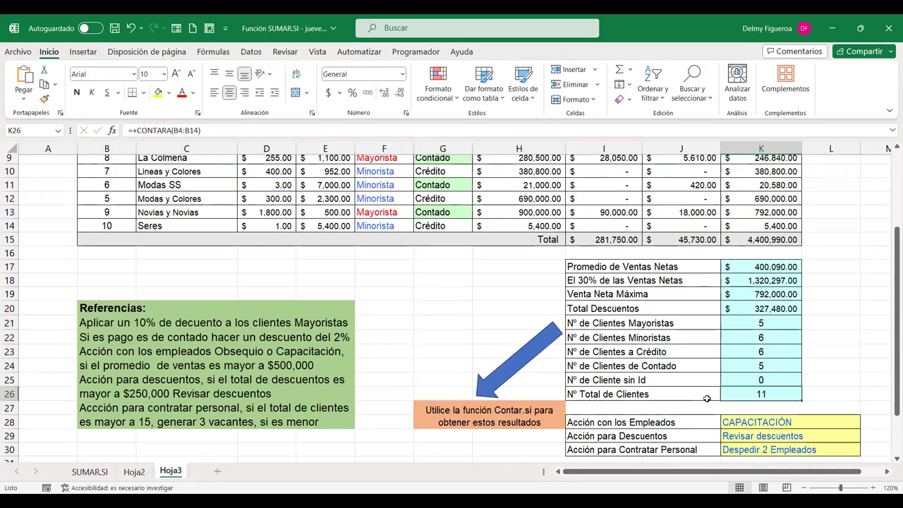
- Rewrite K26 as =+CONTARA(C4:C14) to count client names, giving 11
type("+")
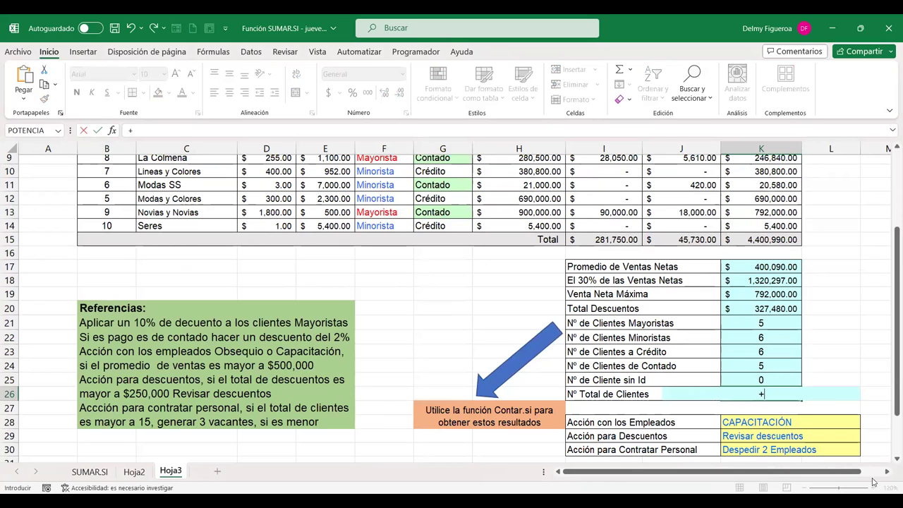
type("cont")
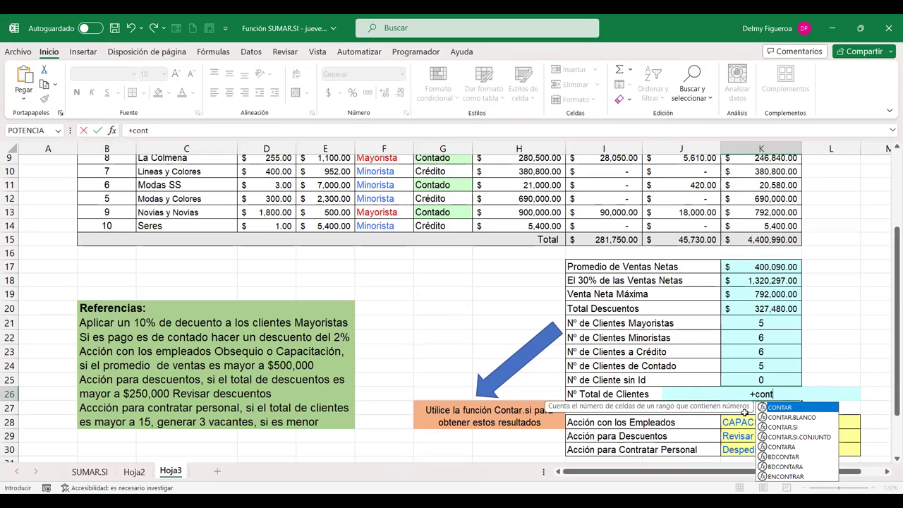
left_click(794, 449)
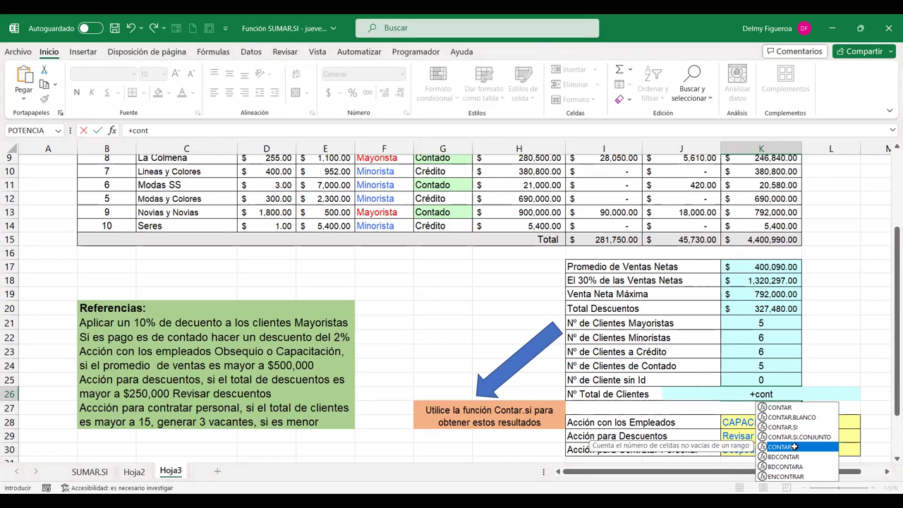
double_click(790, 447)
scroll(685, 374, "up", 2)
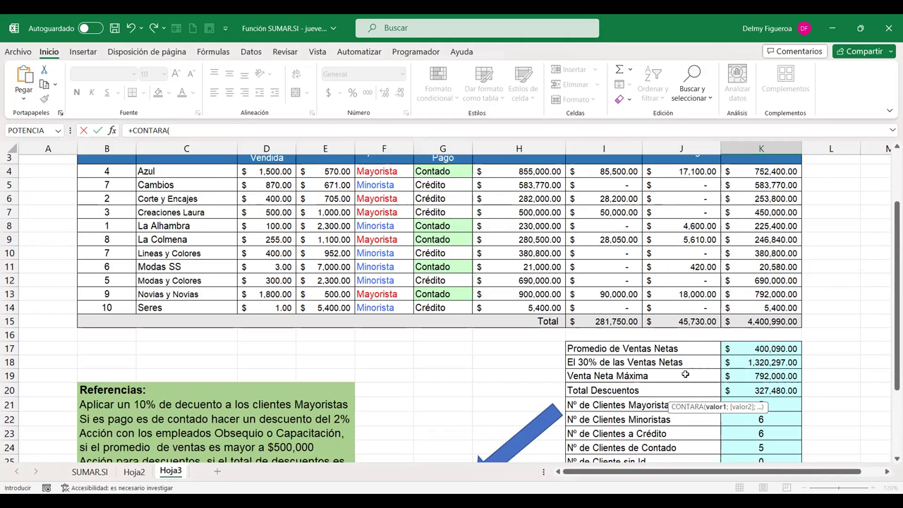
scroll(685, 374, "down", 2)
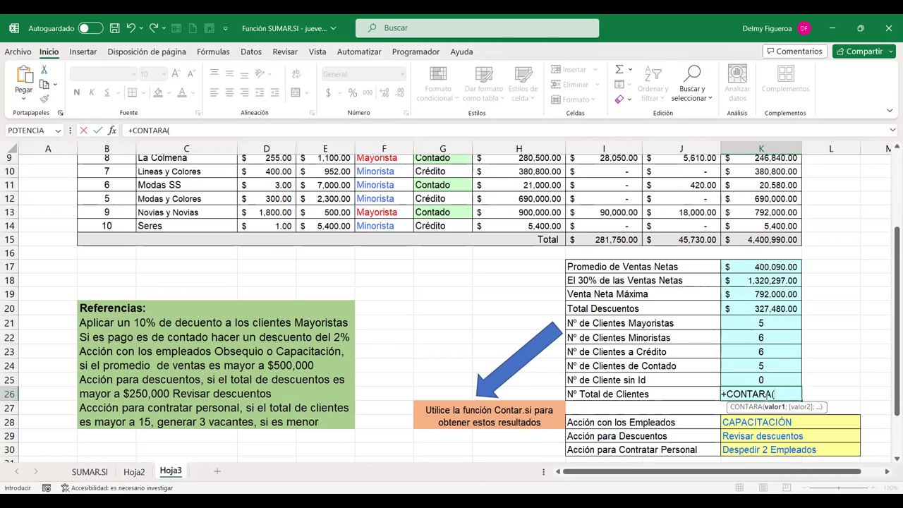
scroll(669, 361, "up", 3)
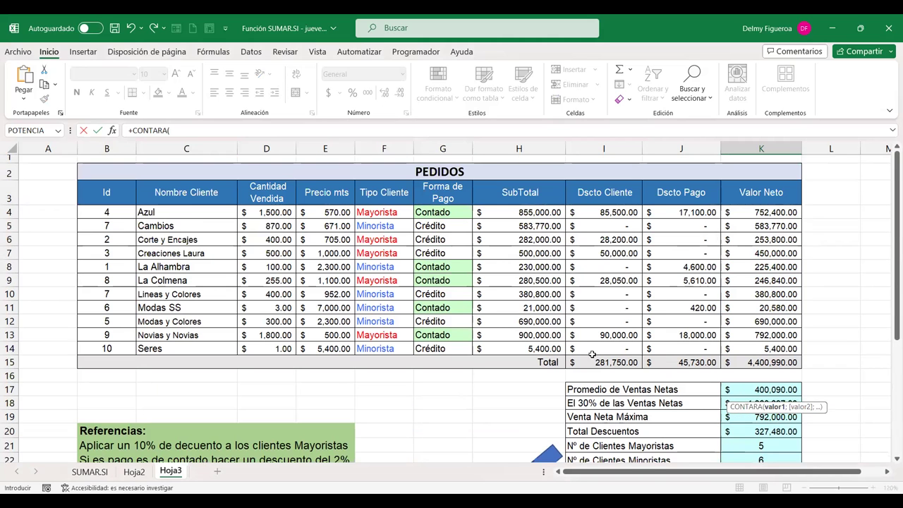
left_click(181, 217)
left_click(181, 351, "shift")
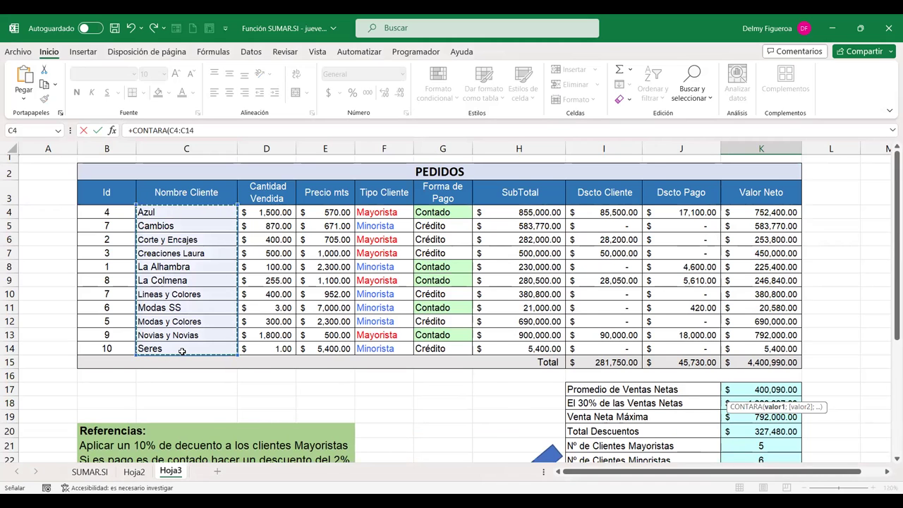
key("Return")
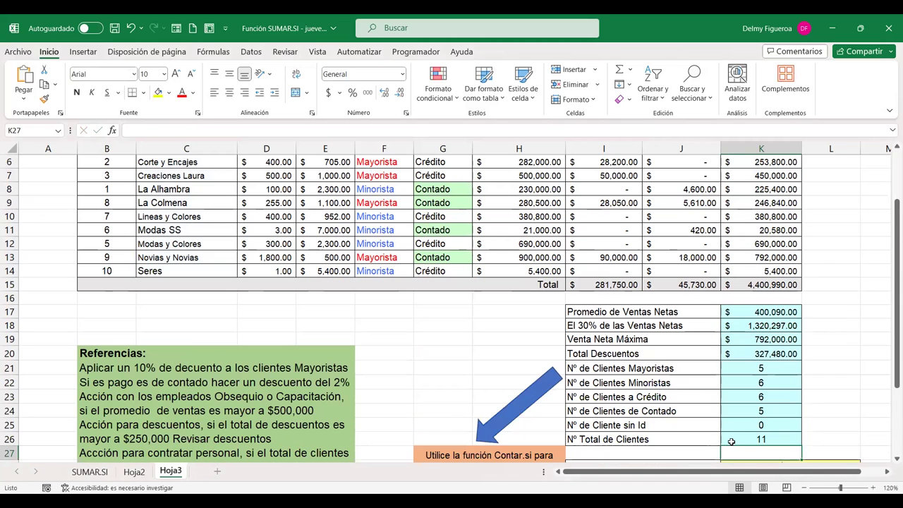
- Reopen the K26 CONTARA formula to review it and confirm it again
left_click(732, 441)
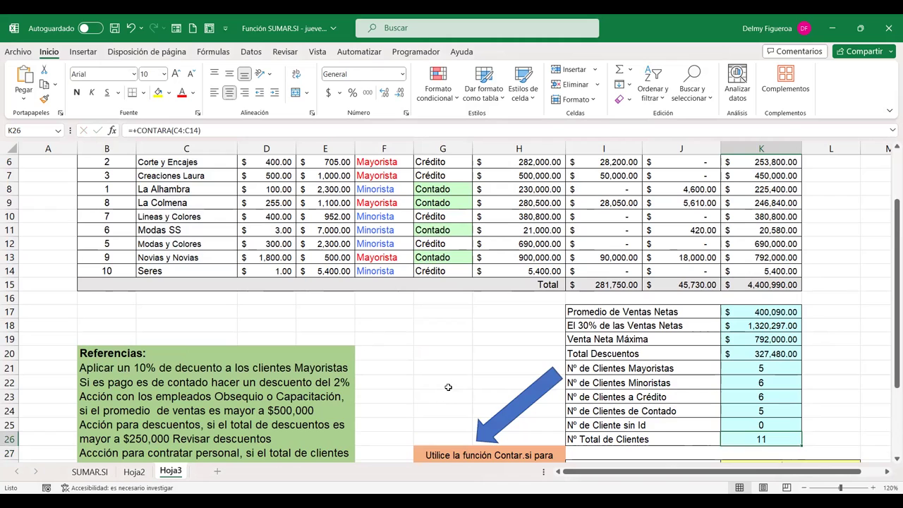
scroll(447, 387, "up", 2)
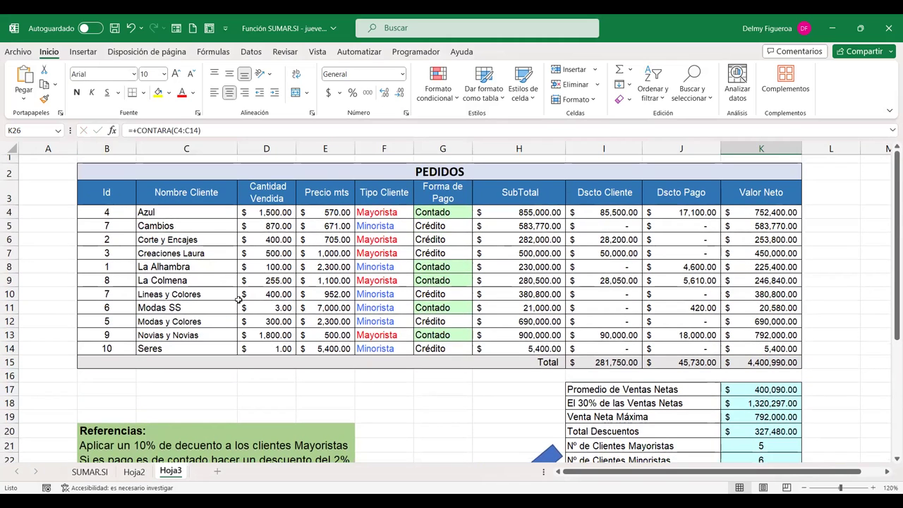
scroll(733, 434, "down", 2)
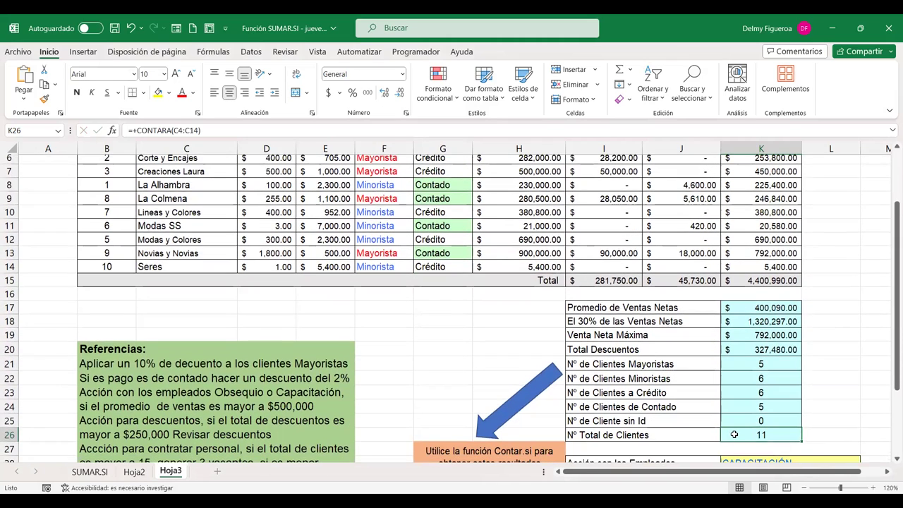
double_click(738, 434)
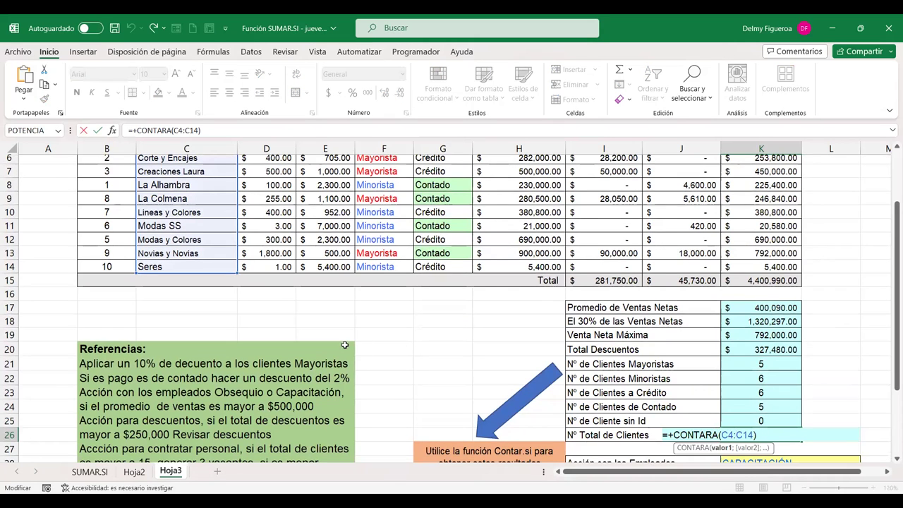
scroll(208, 277, "up", 2)
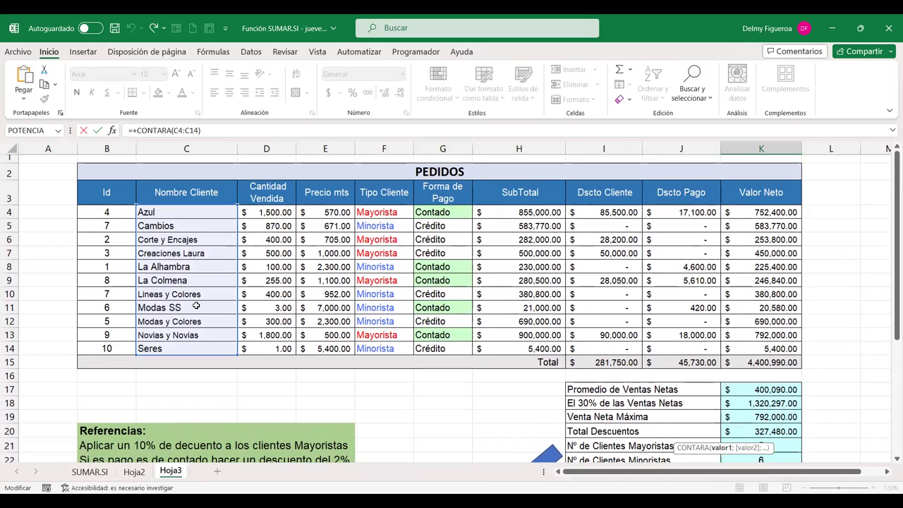
scroll(423, 357, "down", 3)
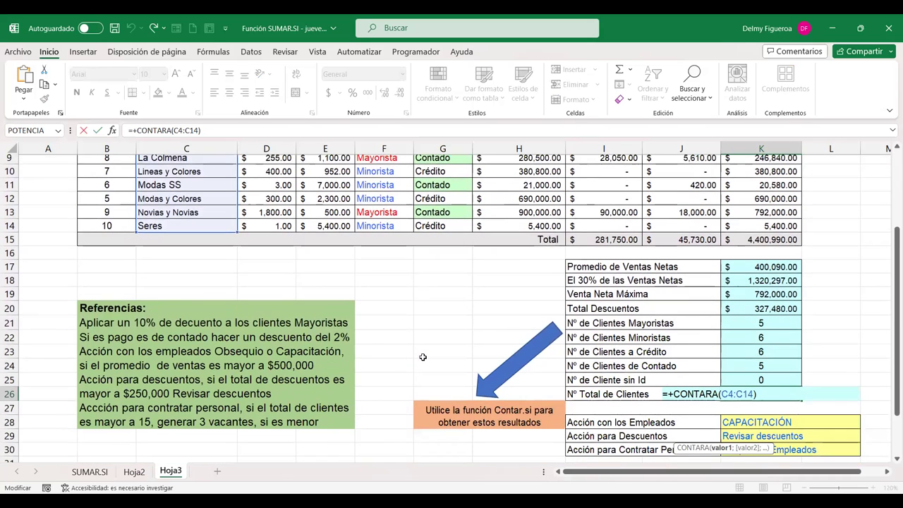
key("Return")
scroll(451, 365, "up", 3)
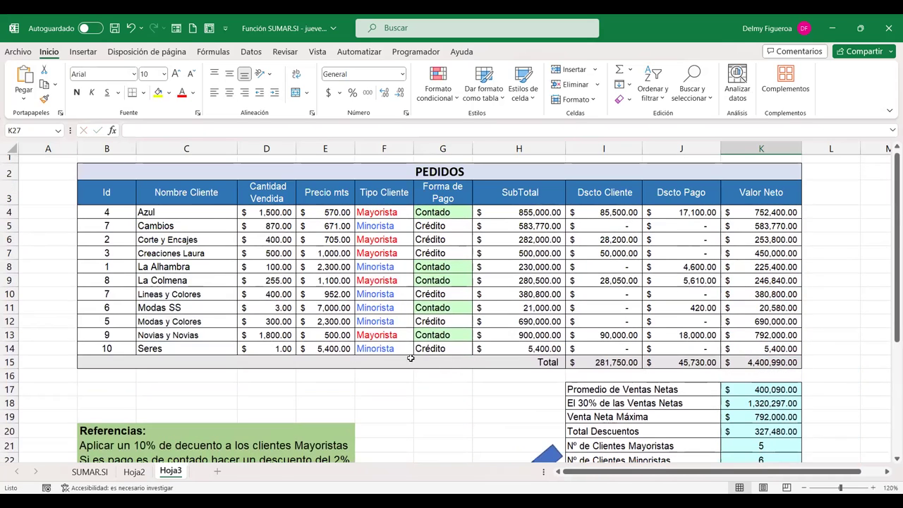
scroll(433, 307, "down", 3)
scroll(554, 354, "down", 1)
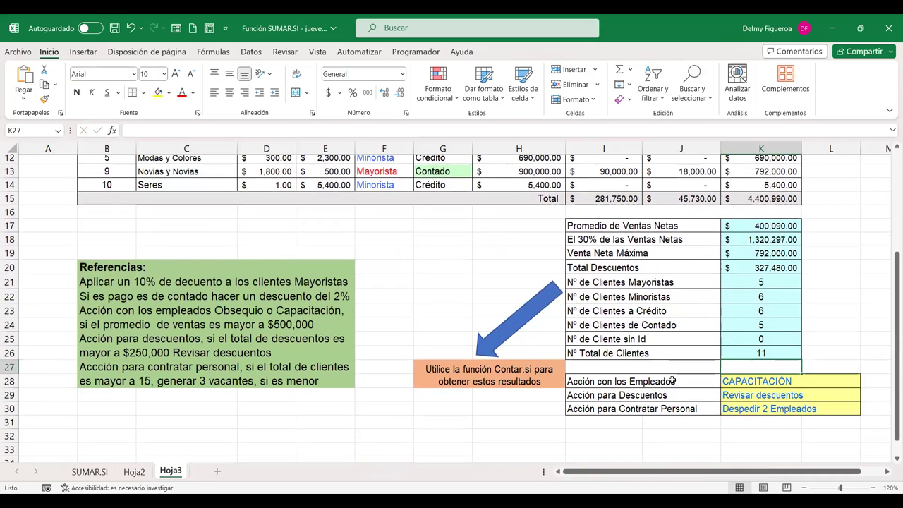
left_click(783, 380)
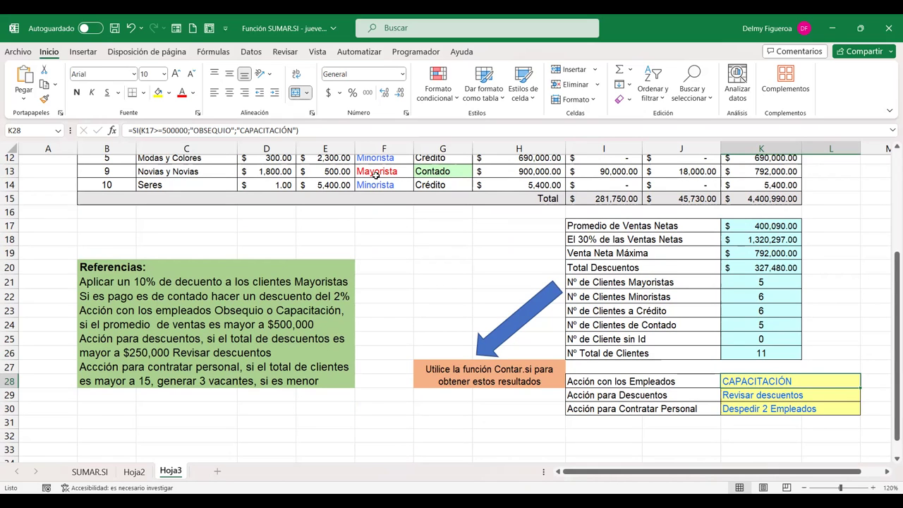
double_click(805, 382)
double_click(805, 382)
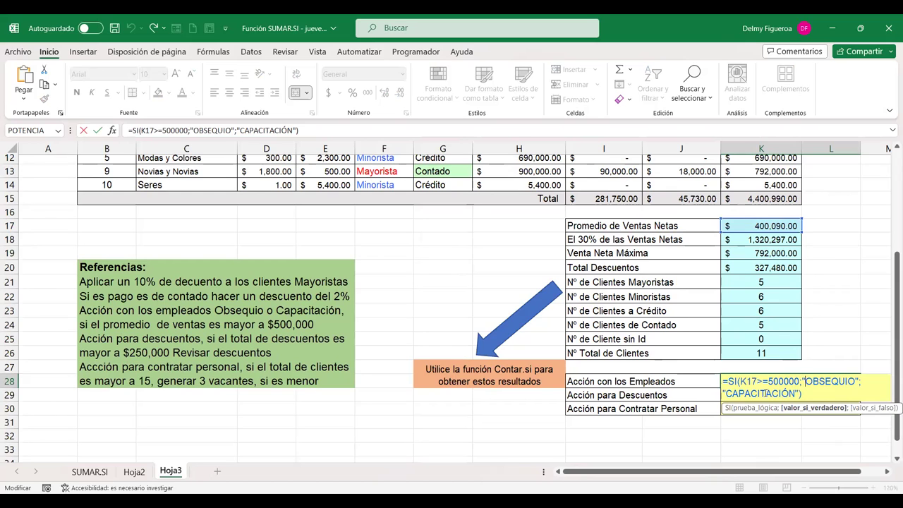
key("Return")
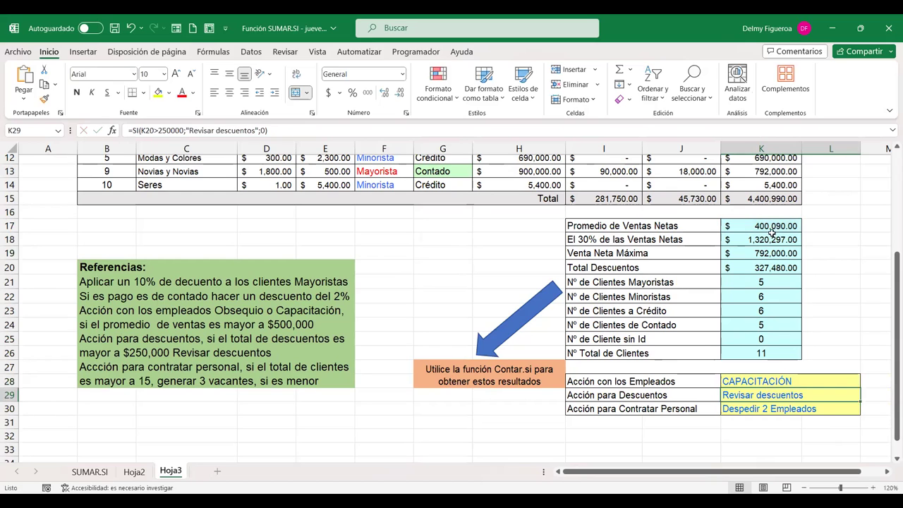
left_click(761, 224)
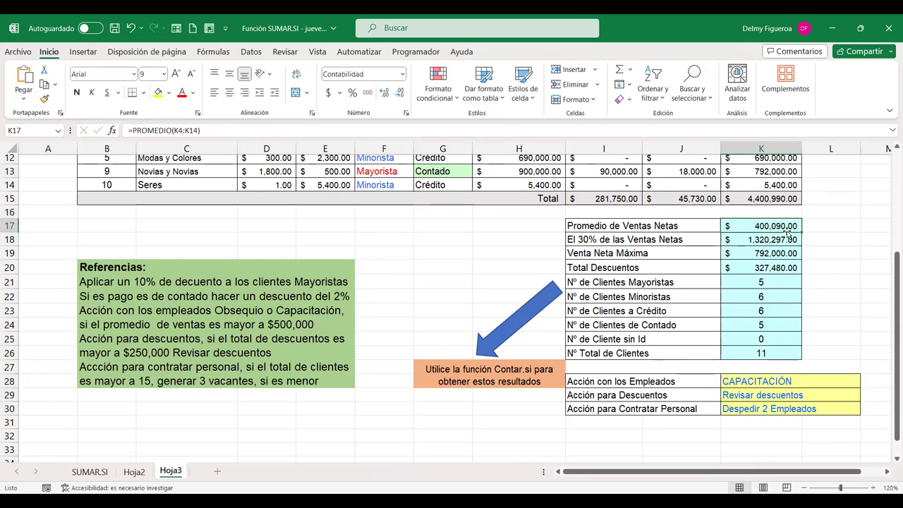
left_click(825, 223)
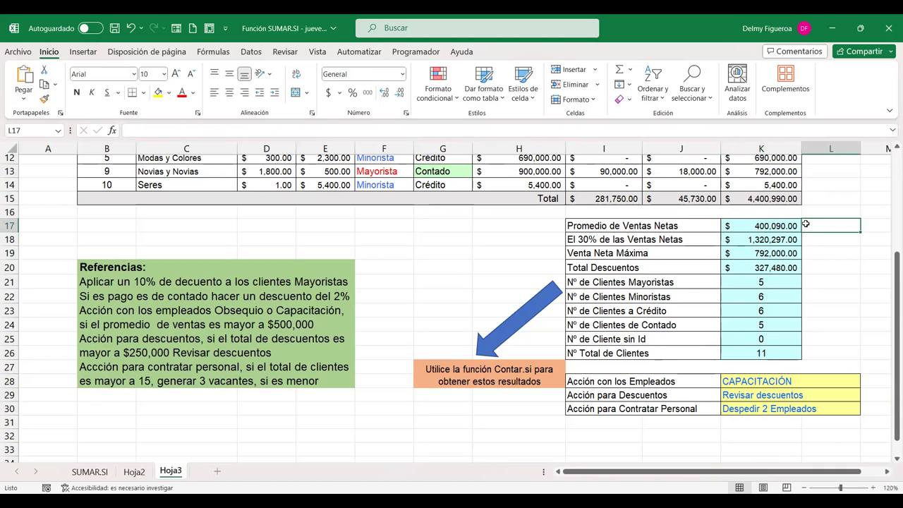
left_click(799, 379)
left_click(825, 223)
left_click(781, 395)
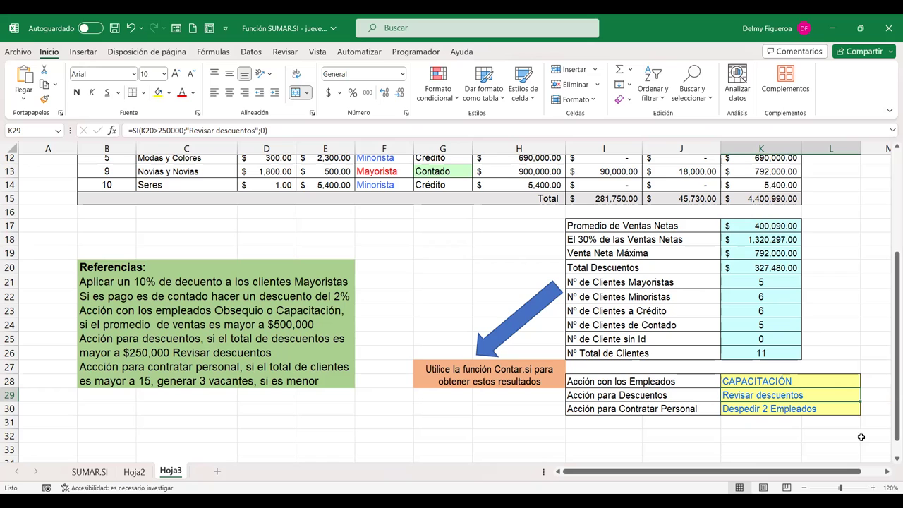
double_click(832, 393)
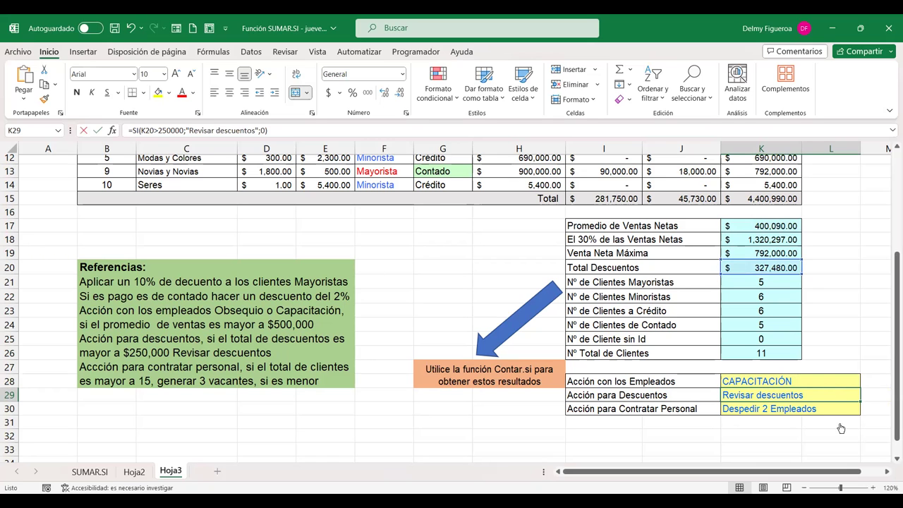
key("F2")
left_click_drag(836, 473, 869, 474)
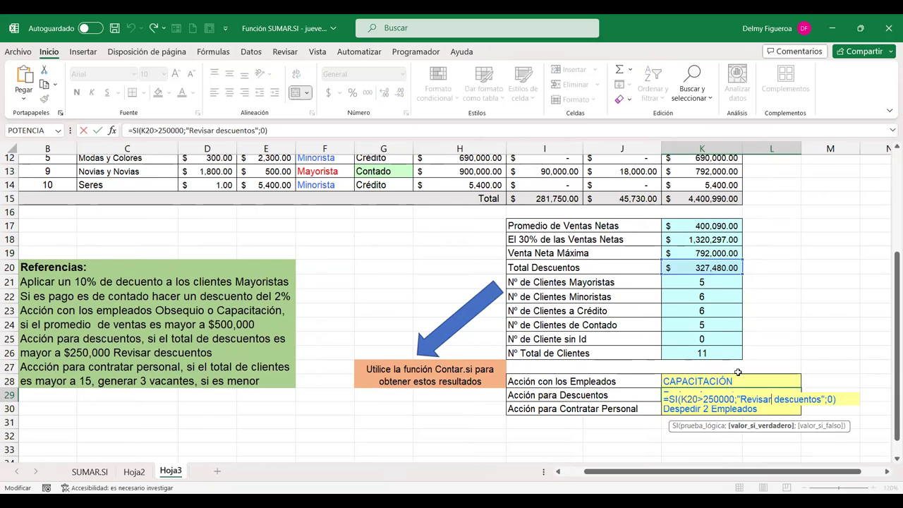
key("Return")
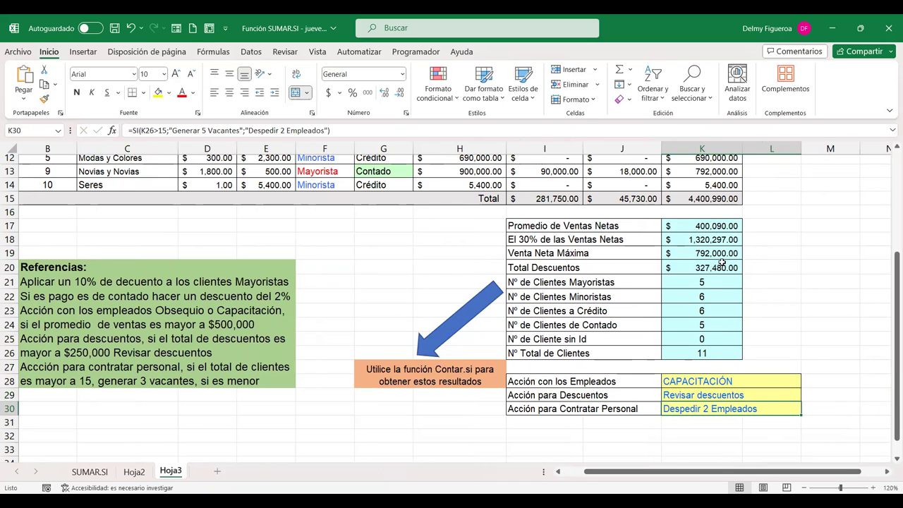
left_click(717, 268)
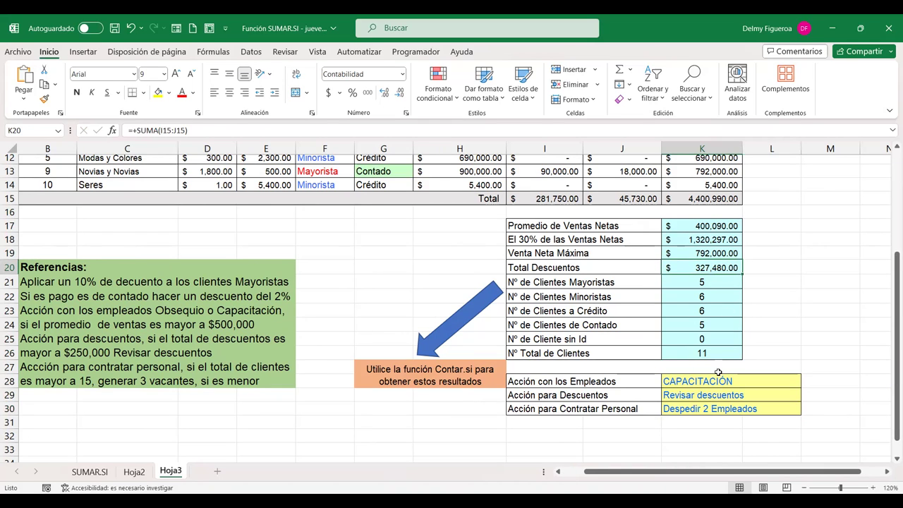
left_click(708, 408)
key("Up")
key("Up")
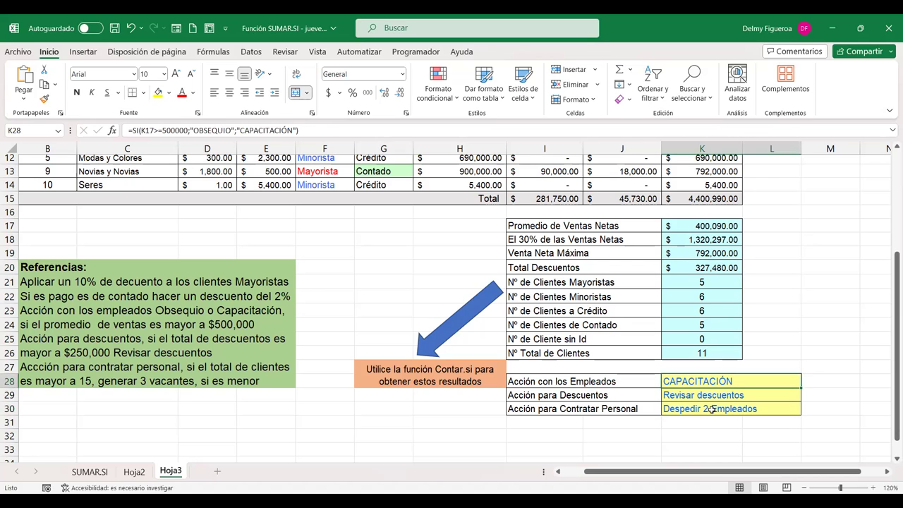
left_click(712, 409)
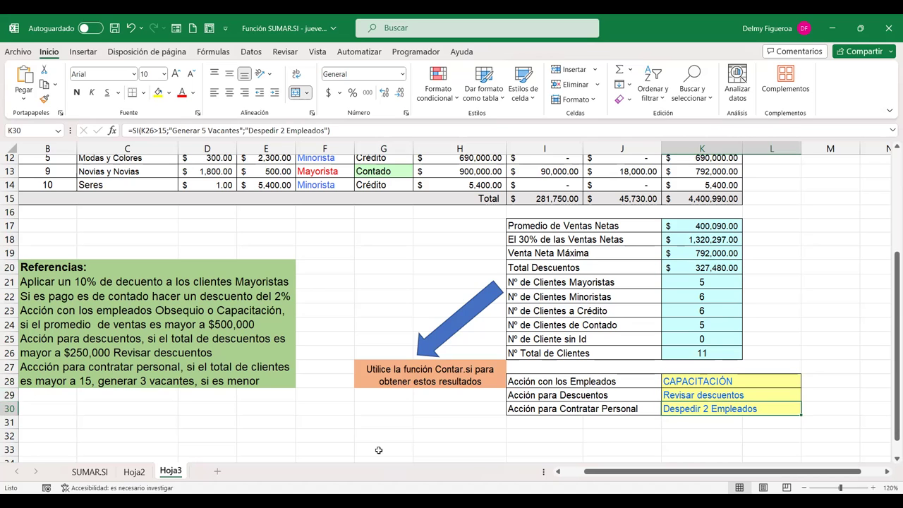
left_click_drag(691, 474, 623, 474)
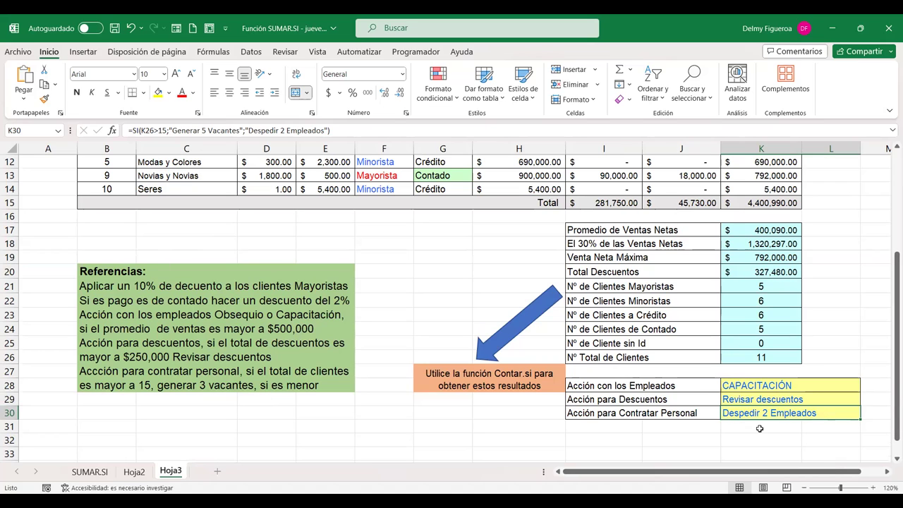
key("Return")
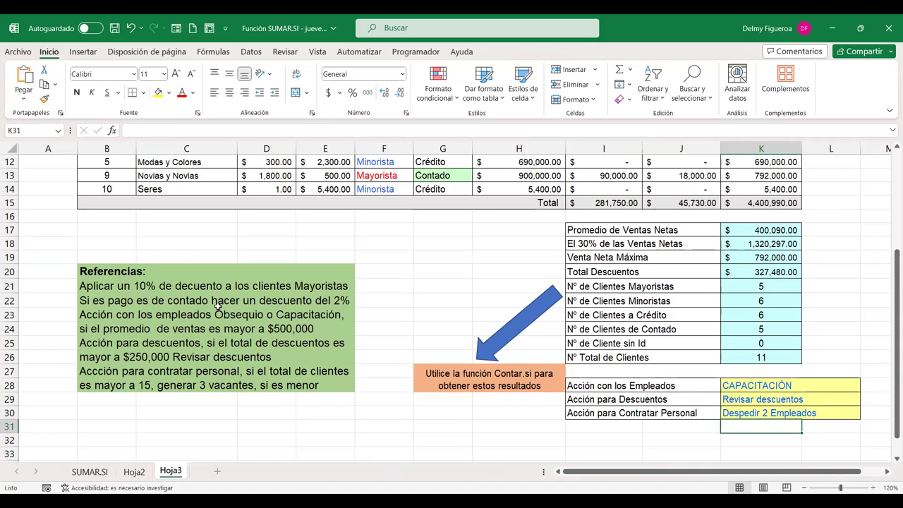
double_click(753, 413)
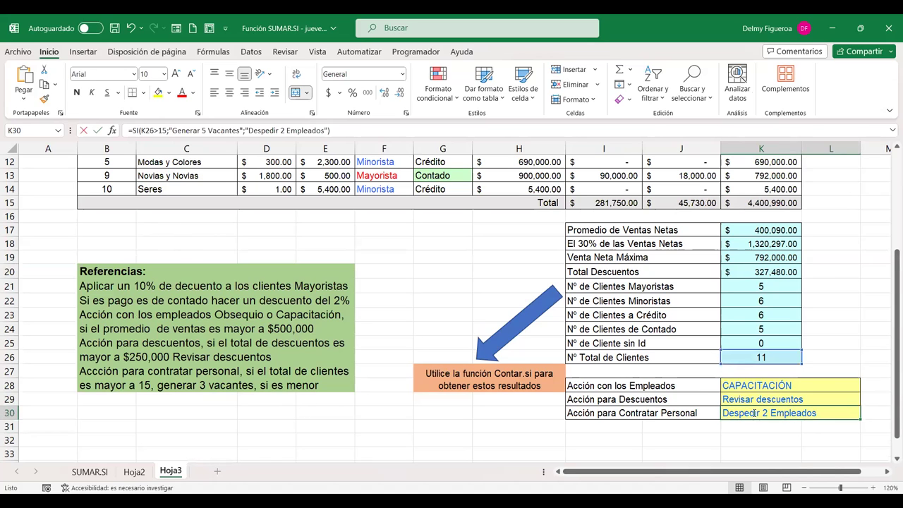
key("F2")
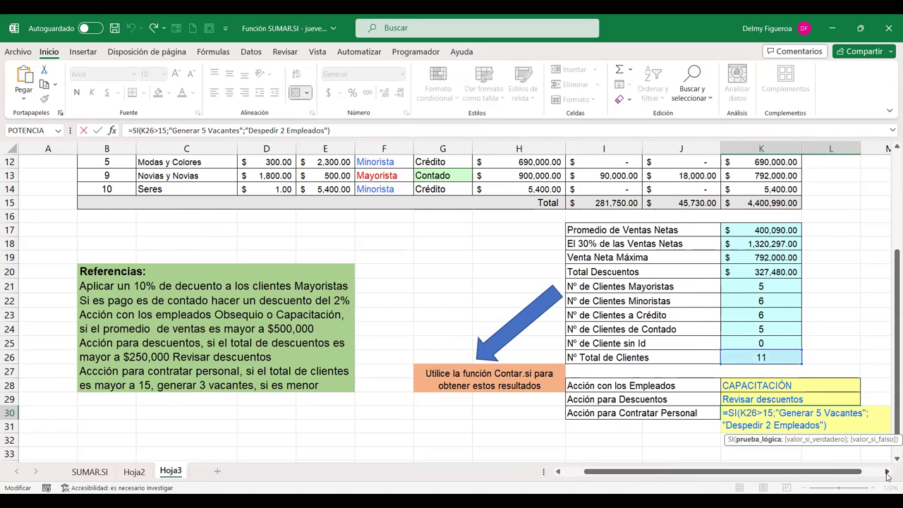
left_click(887, 472)
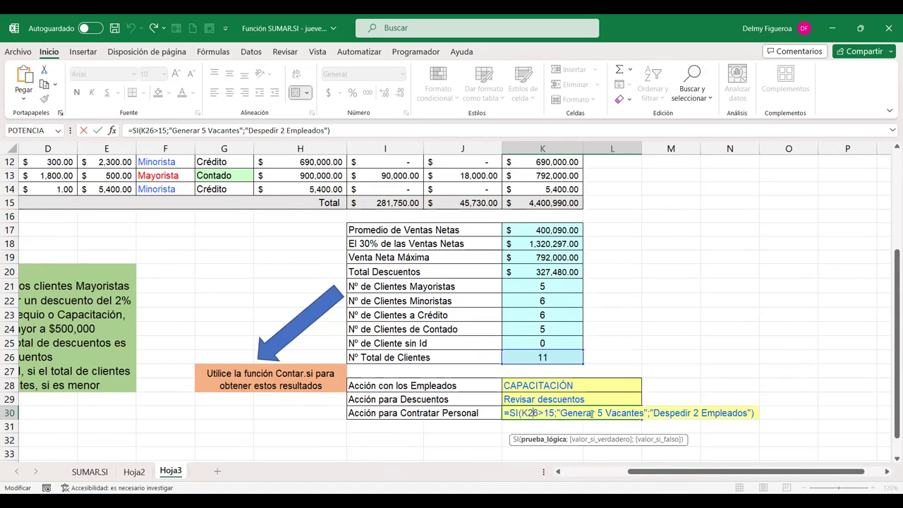
left_click(708, 412)
key("Return")
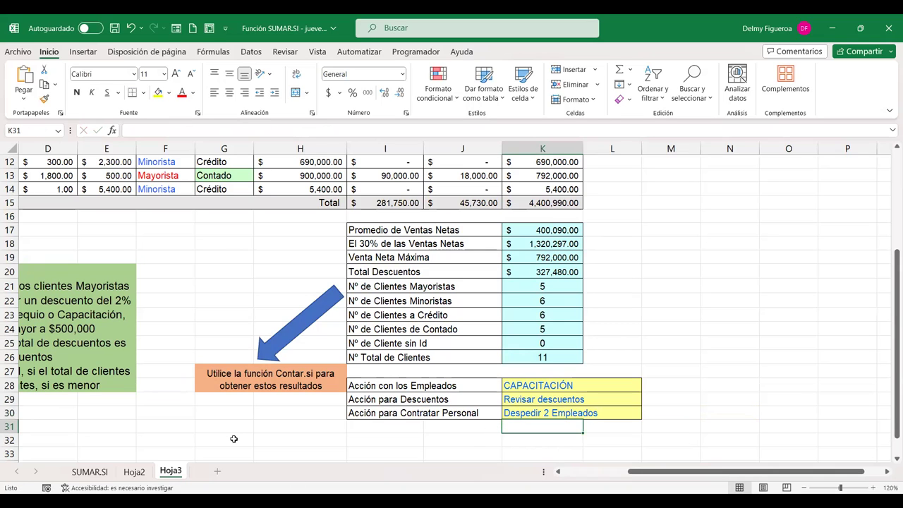
key("ctrl+Home")
scroll(417, 371, "down", 1)
scroll(423, 371, "down", 2)
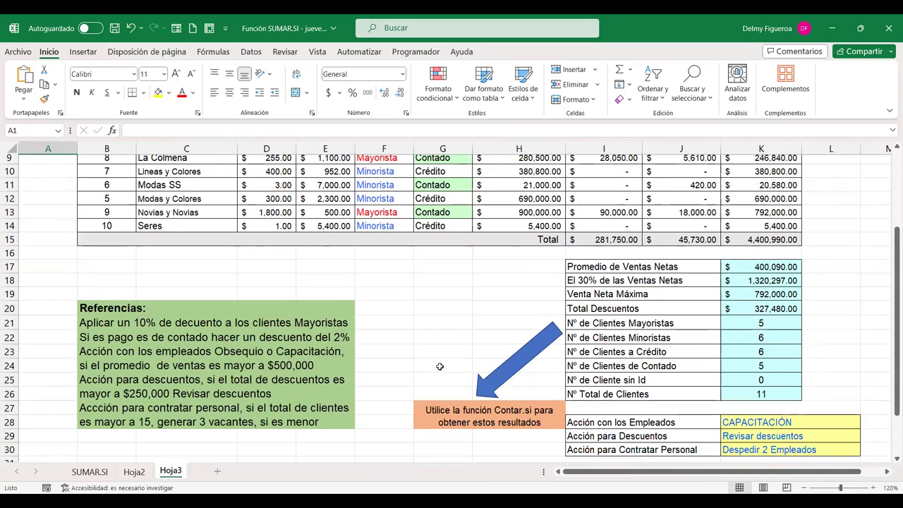
scroll(443, 364, "down", 1)
scroll(443, 364, "down", 1)
scroll(431, 427, "up", 5)
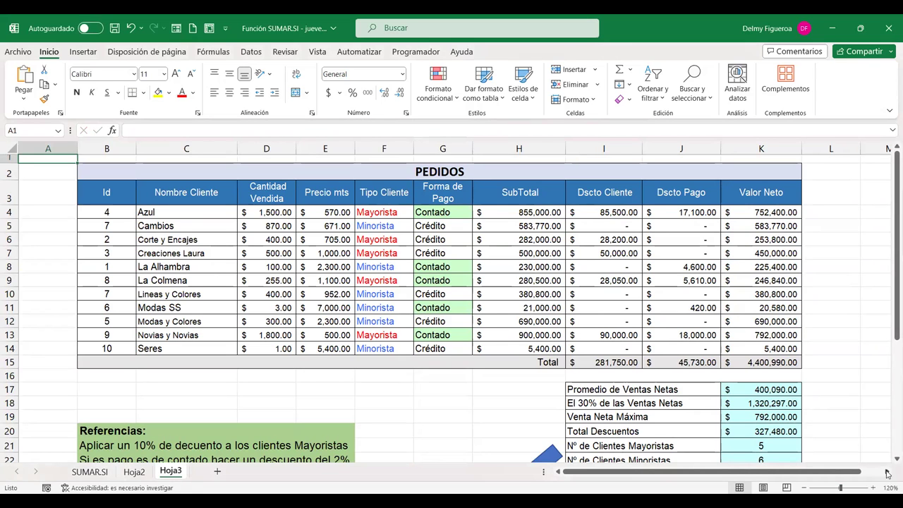
left_click(886, 475)
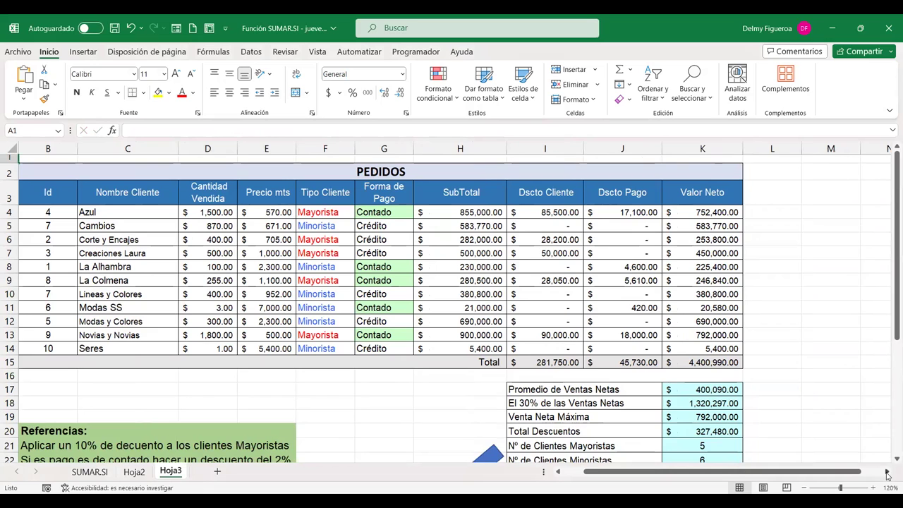
left_click(886, 475)
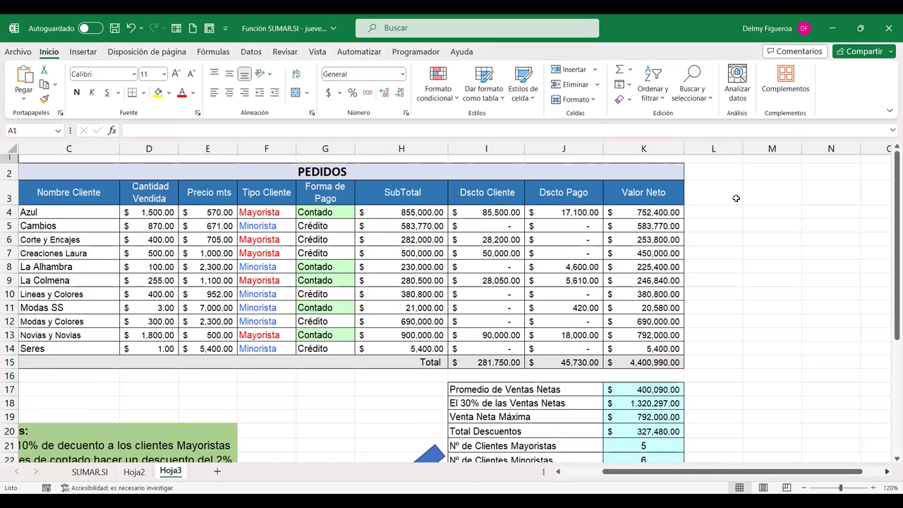
left_click(715, 211)
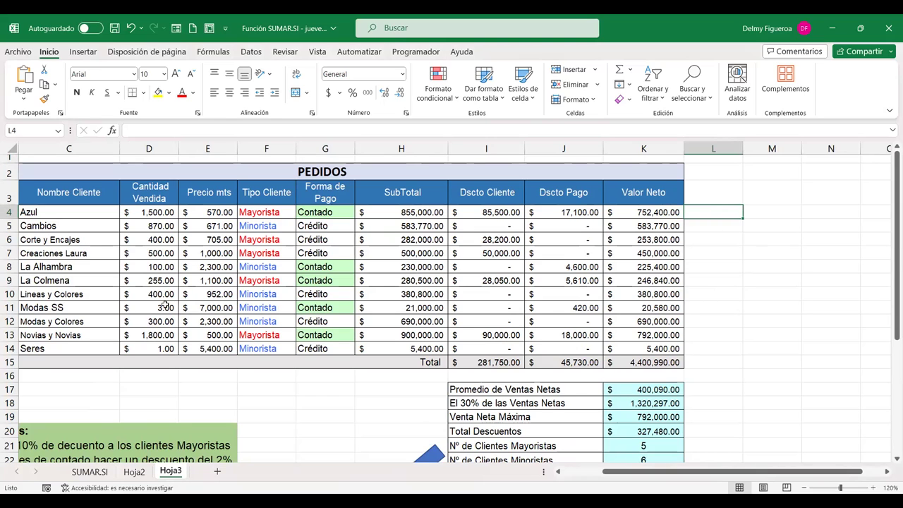
scroll(662, 432, "down", 2)
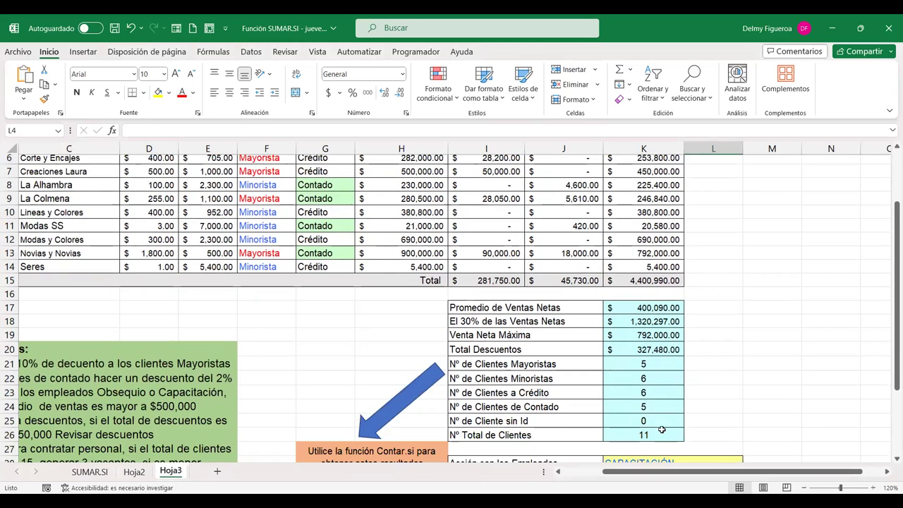
scroll(649, 410, "down", 2)
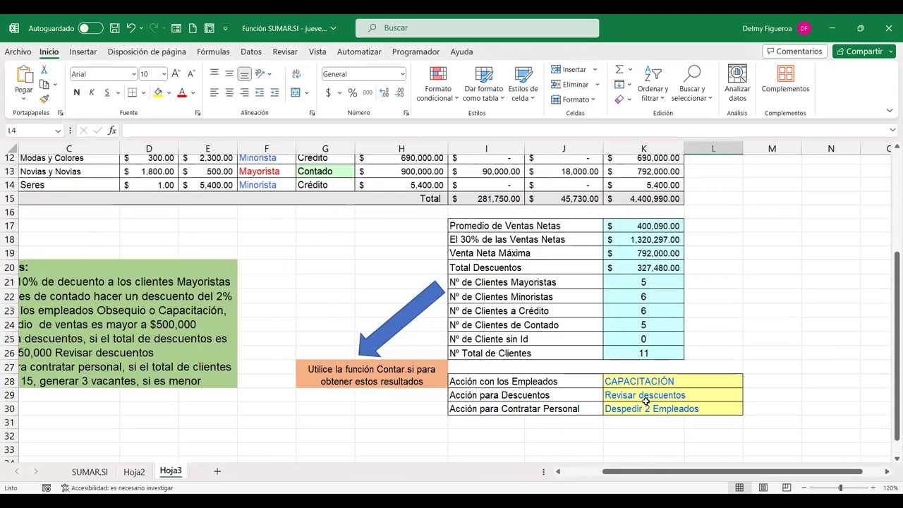
scroll(663, 392, "up", 4)
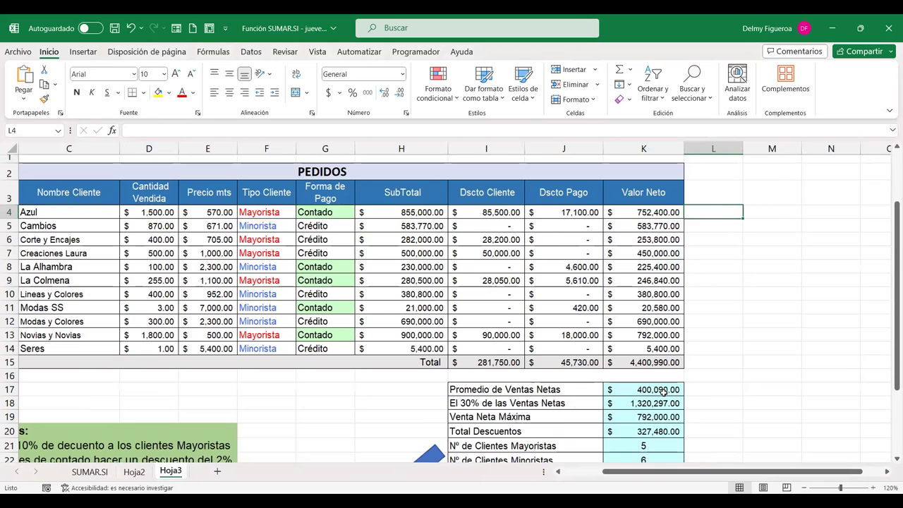
left_click(157, 213)
left_click_drag(152, 240, 157, 349)
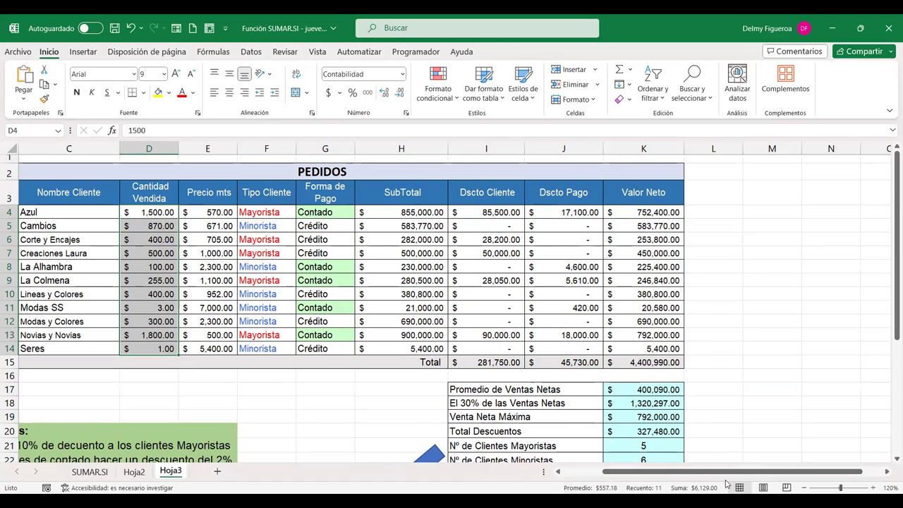
- Enter =+SUMAR.SI(D4:D14;">6000") in L4 to total quantities above 6000
left_click(732, 207)
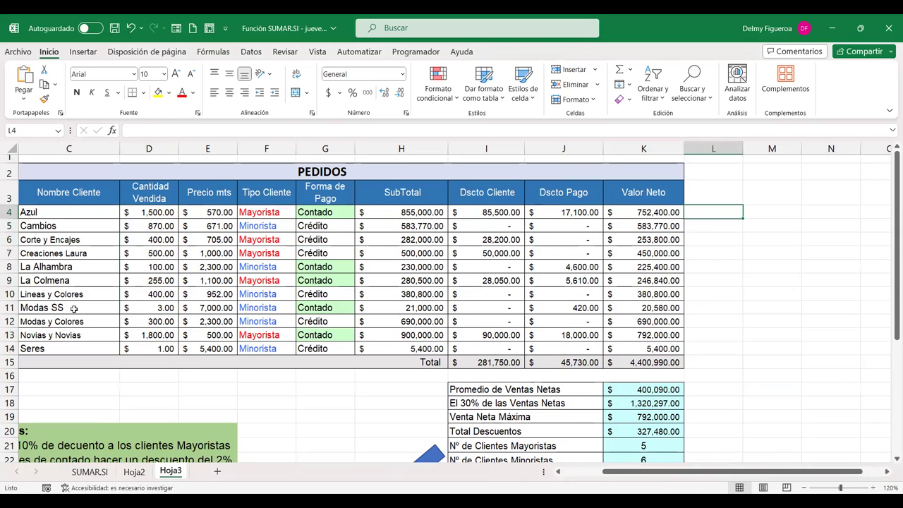
type("+sumar")
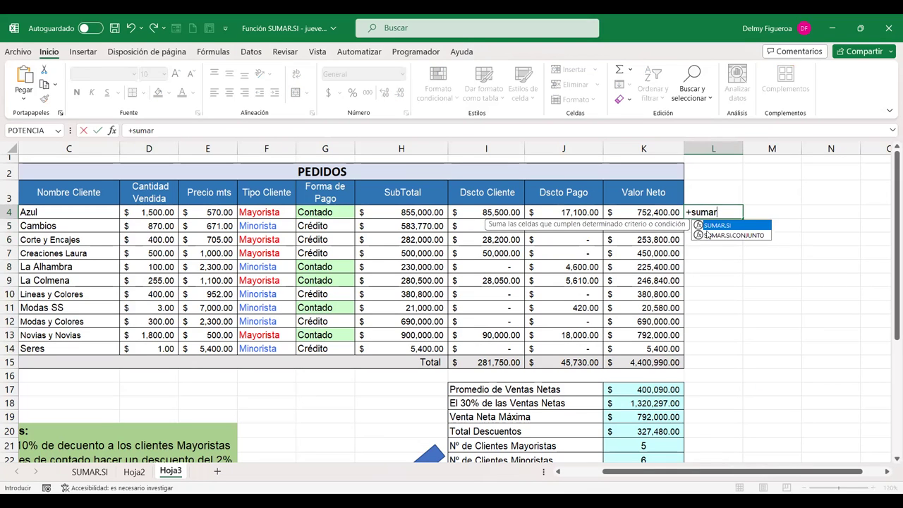
double_click(715, 225)
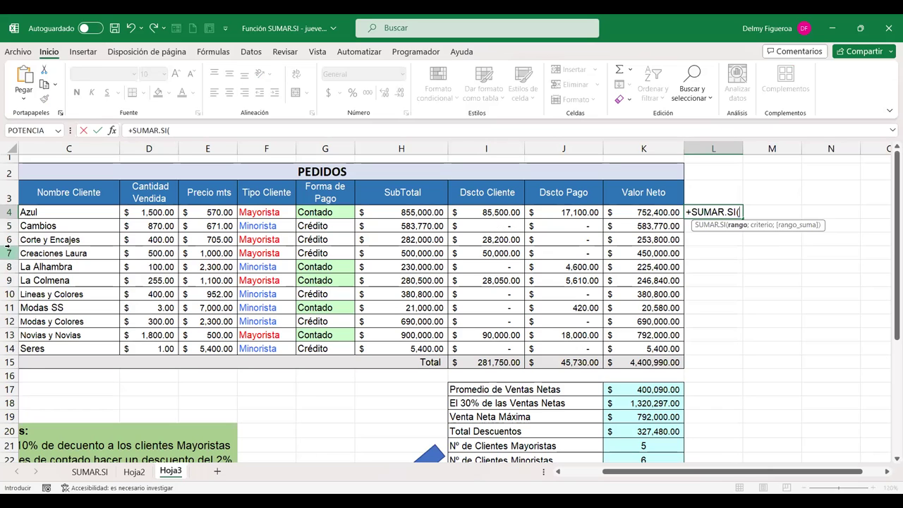
left_click(152, 211)
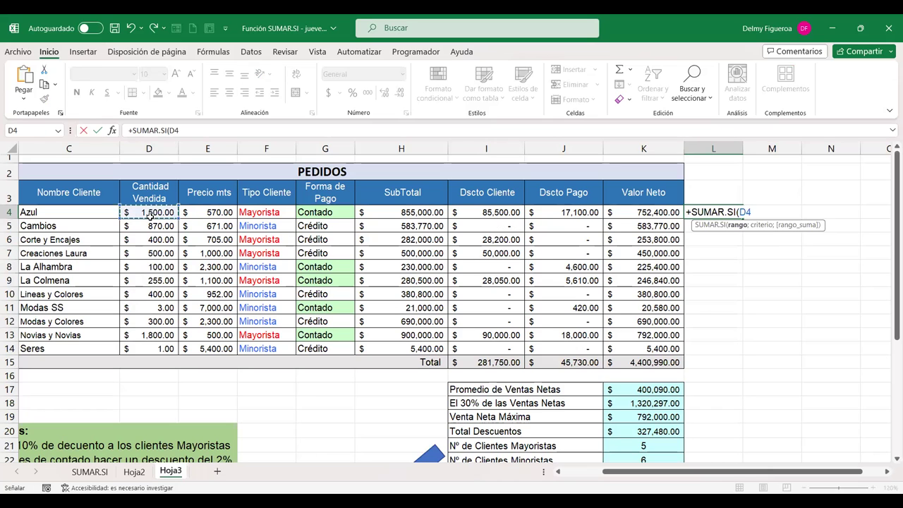
left_click(140, 345, "shift")
type(";")
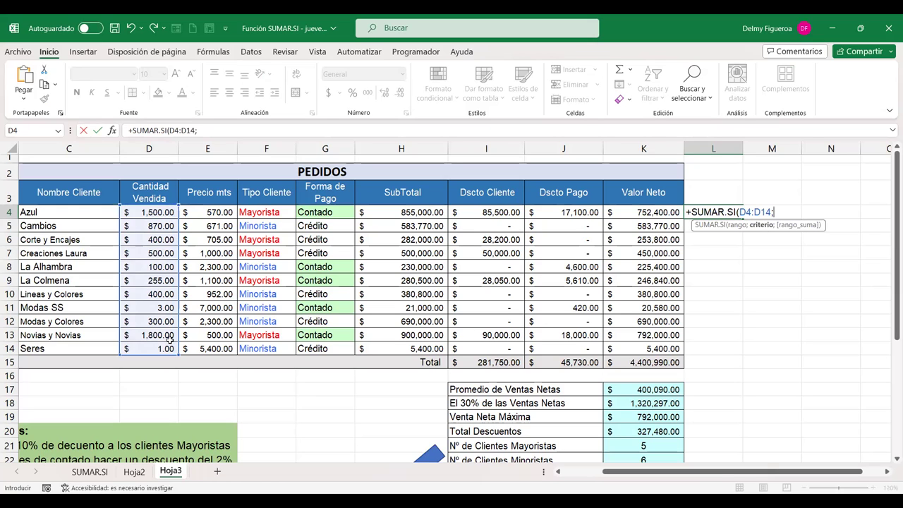
type("\">")
type("6000\"")
key("ctrl+Return")
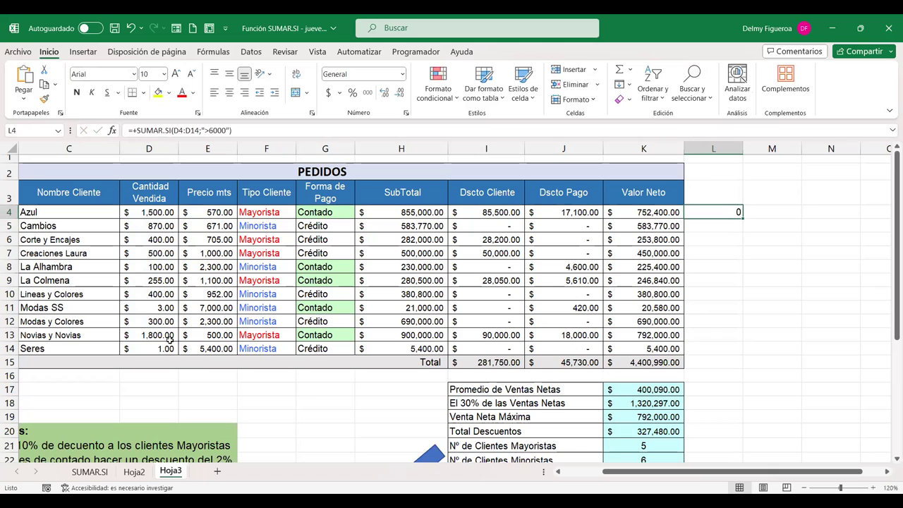
- Re-enter L4's =+SUMAR.SI(D4:D14;">6000") formula unchanged
key("F2")
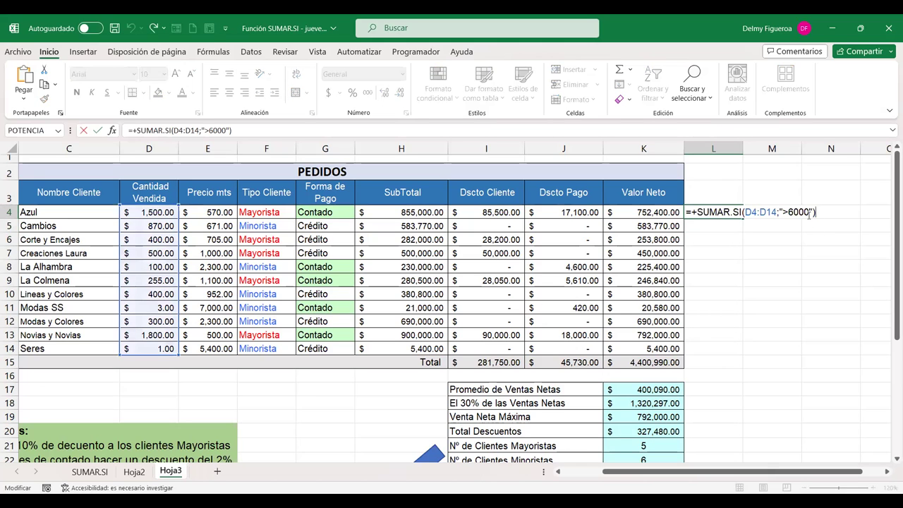
left_click(801, 213)
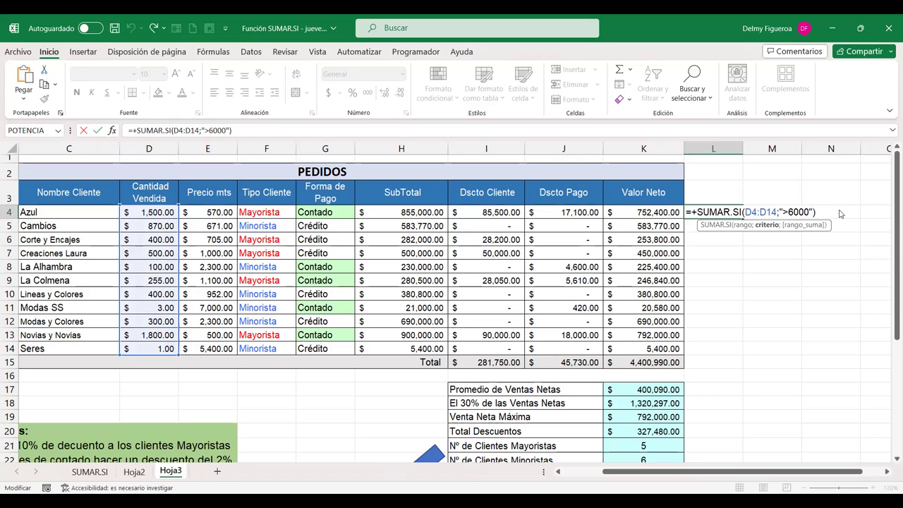
key("Return")
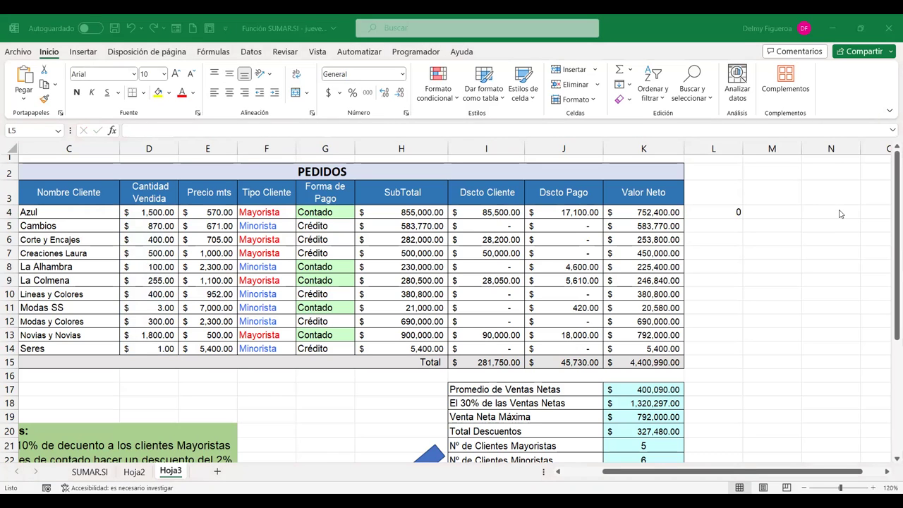
key("Up")
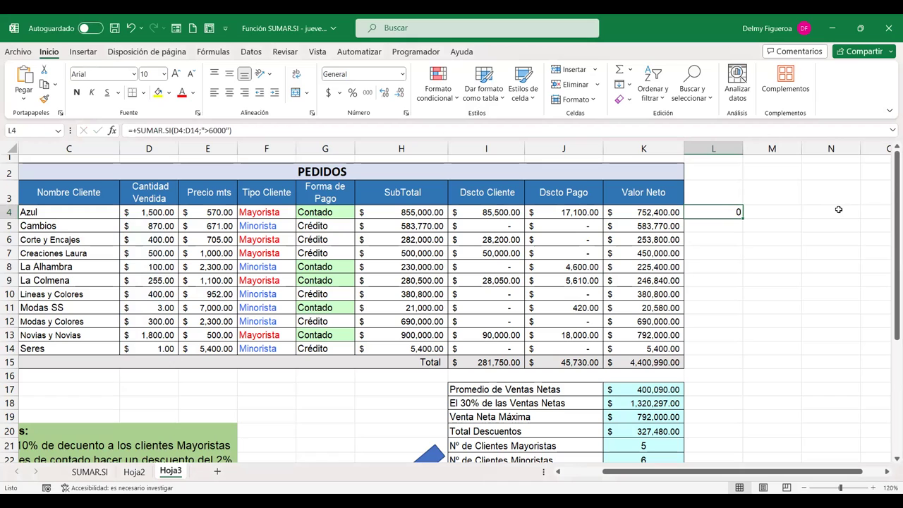
- Try adding "$100" as a third argument in L4, then cancel the edit after the error
key("F2")
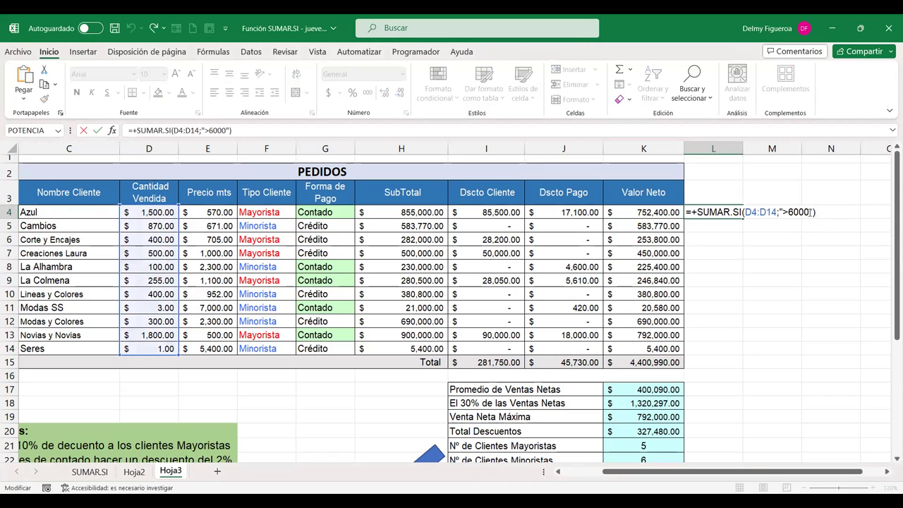
left_click(812, 212)
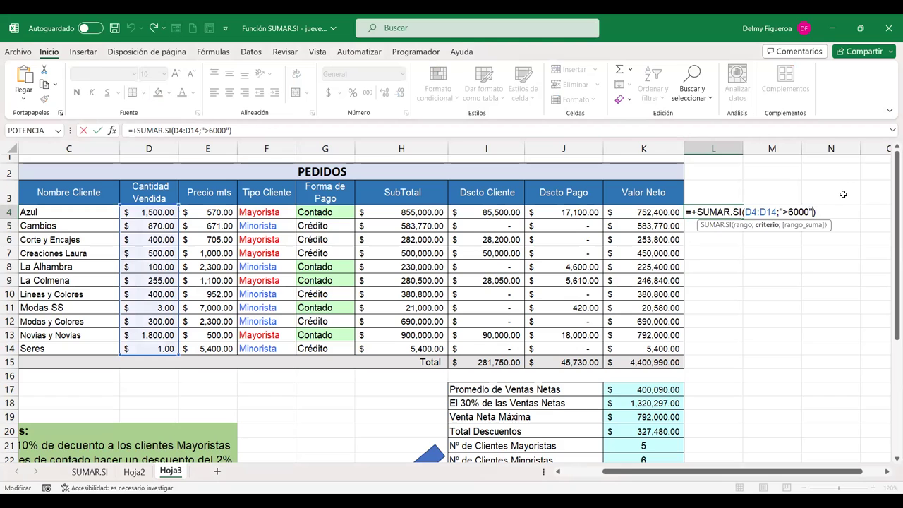
type(";")
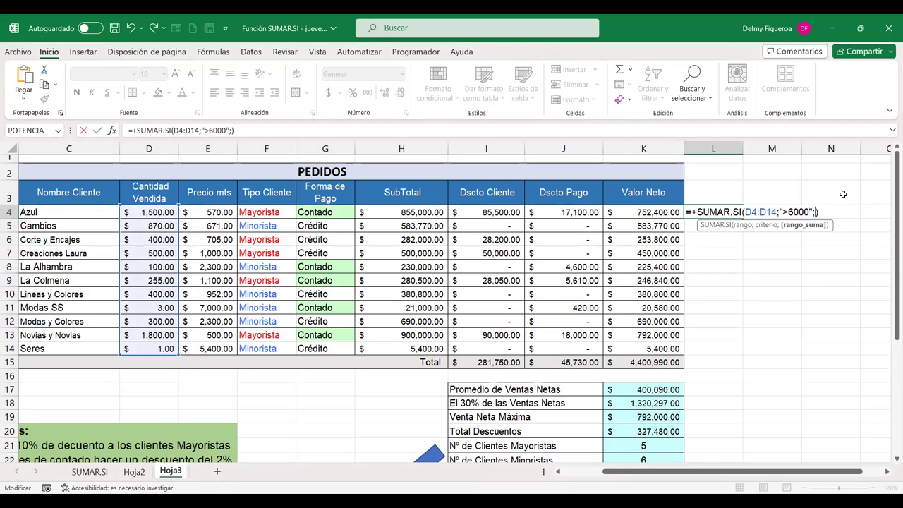
type("\"")
type("1")
key("BackSpace")
type("$100\"")
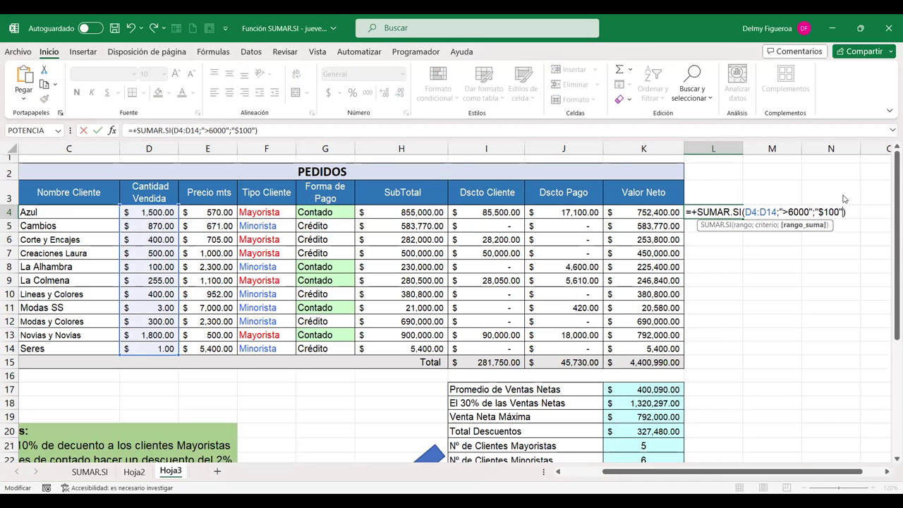
key("Return")
key("Return")
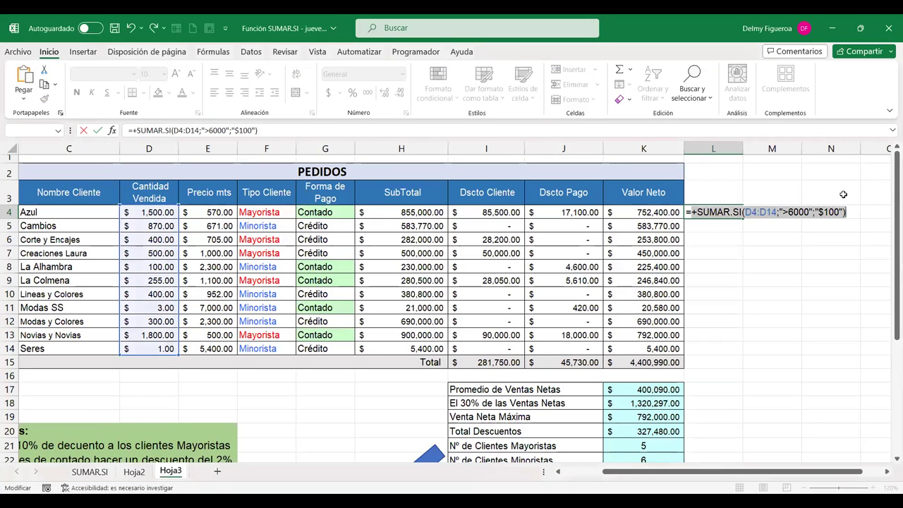
key("End")
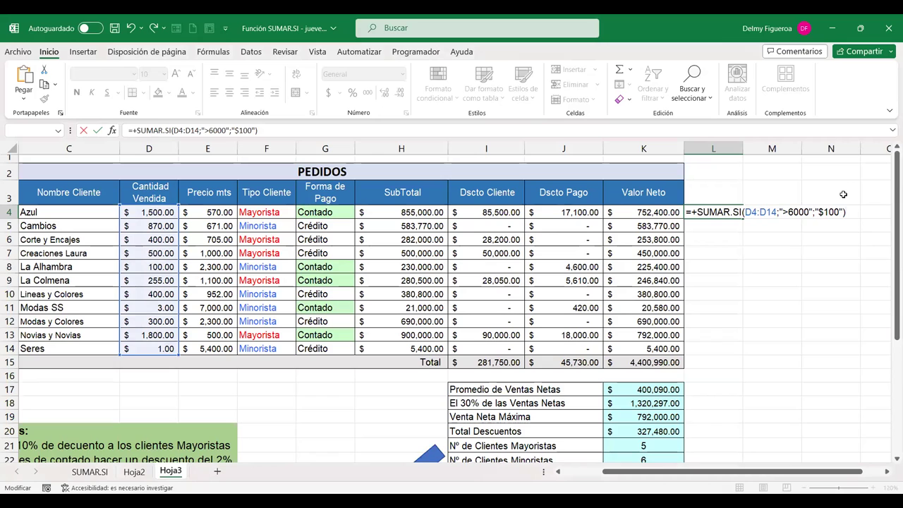
key("Left")
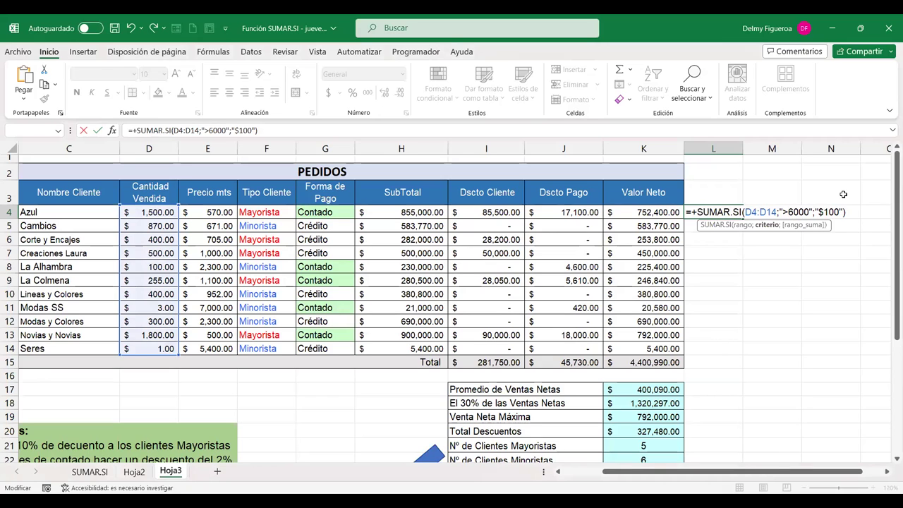
key("Left")
key("Left")
key("Right")
key("Right")
key("Right")
key("Escape")
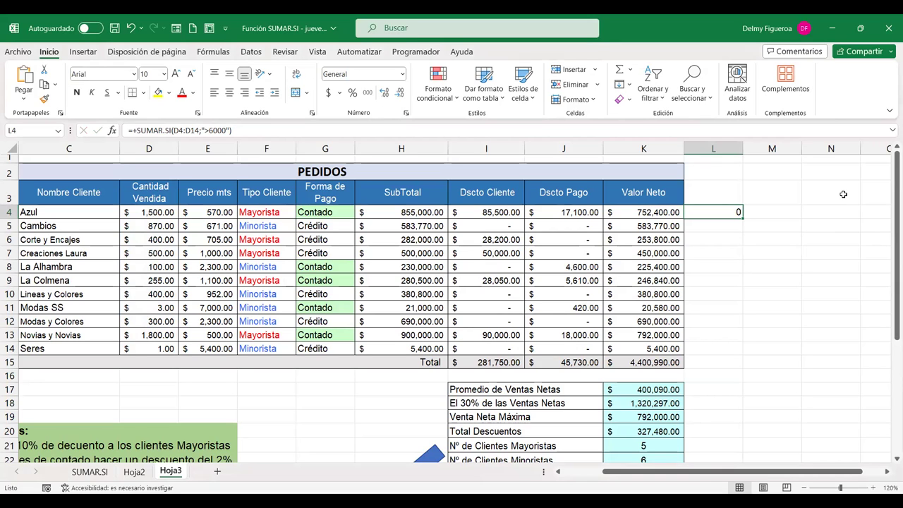
- Reopen L4's SUMAR.SI formula and re-enter it unchanged
double_click(729, 209)
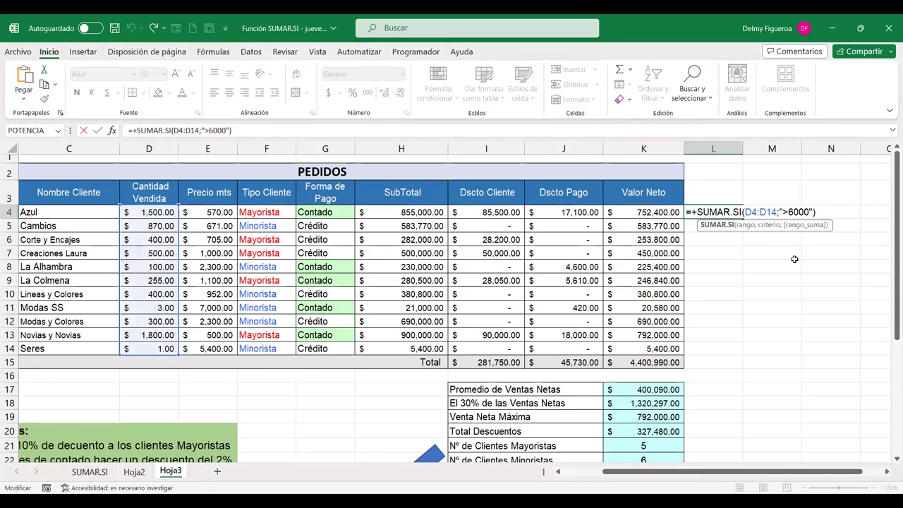
key("Right")
key("Right")
key("Right")
key("Right")
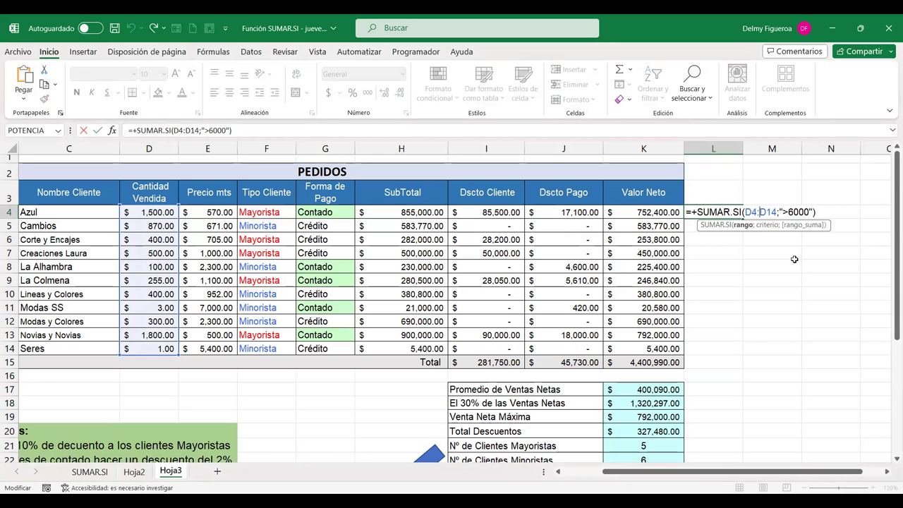
key("Right")
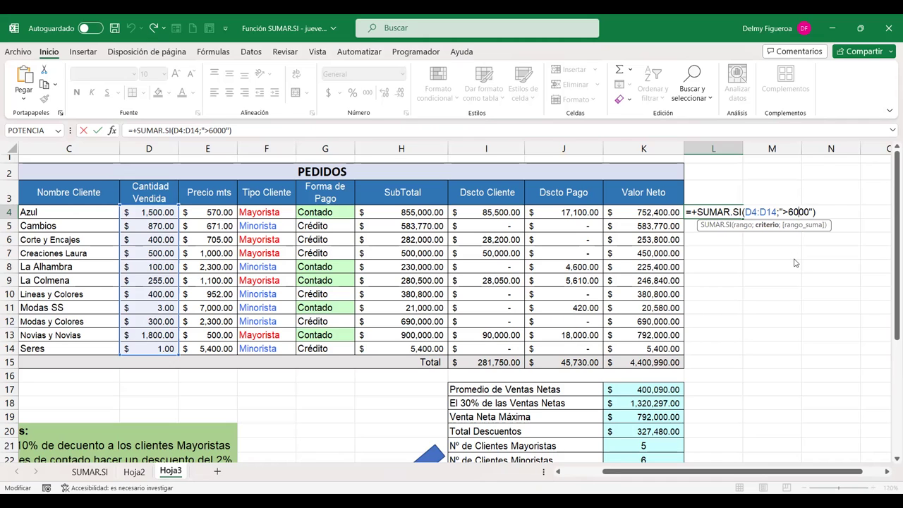
key("Return")
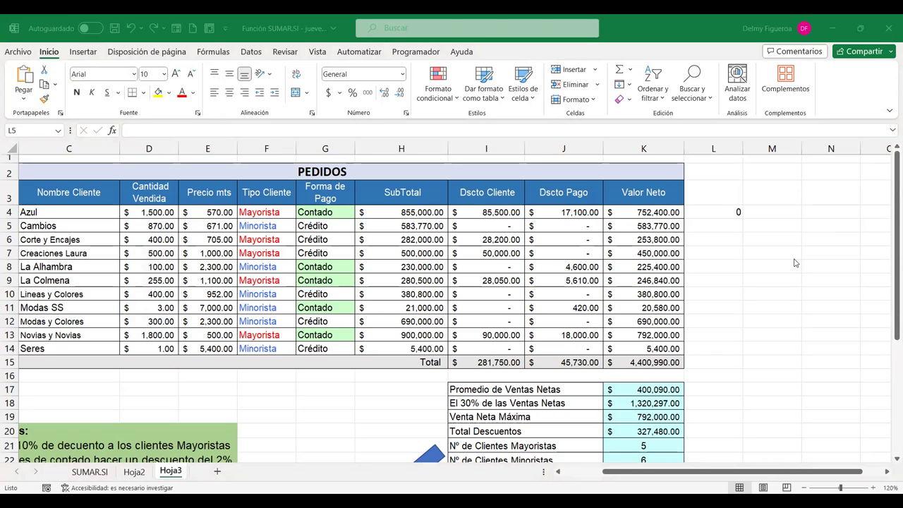
key("Up")
- Add E4:E14 as the sum range to L4's SUMAR.SI formula and enter it
key("F2")
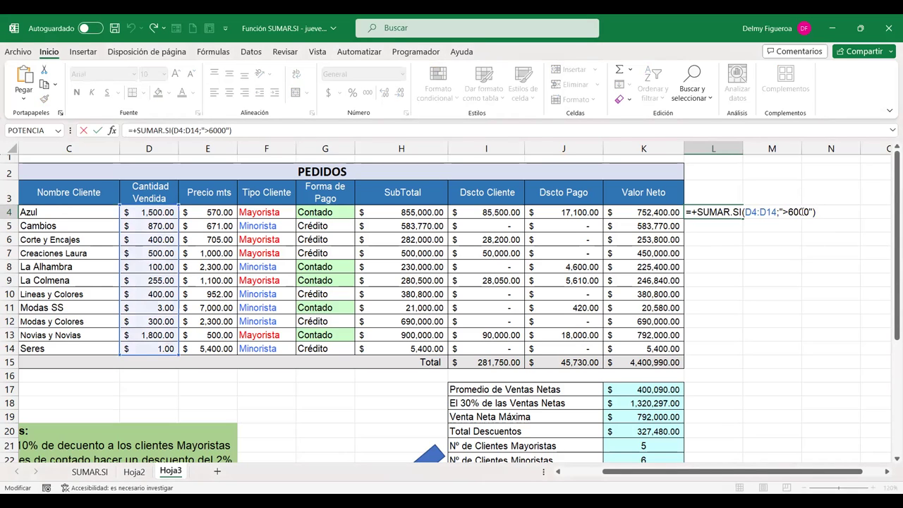
left_click(804, 212)
left_click(830, 210)
key("Left")
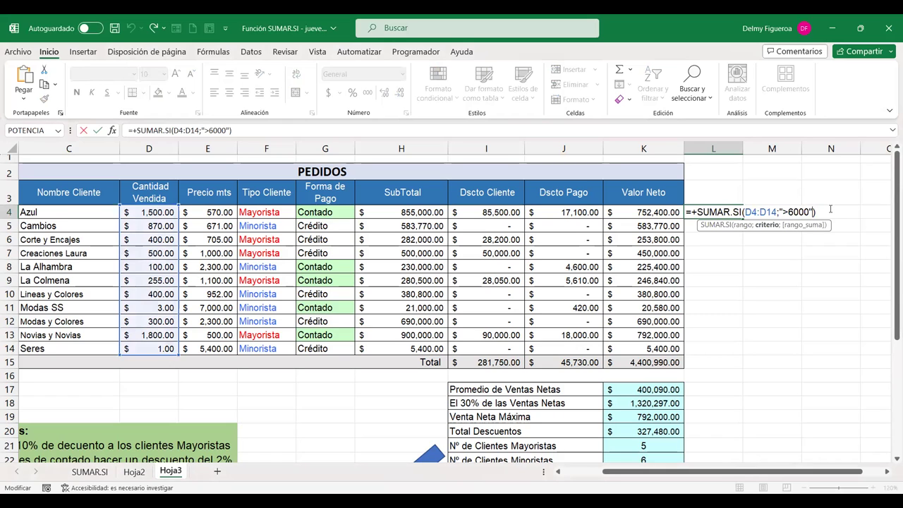
type(";")
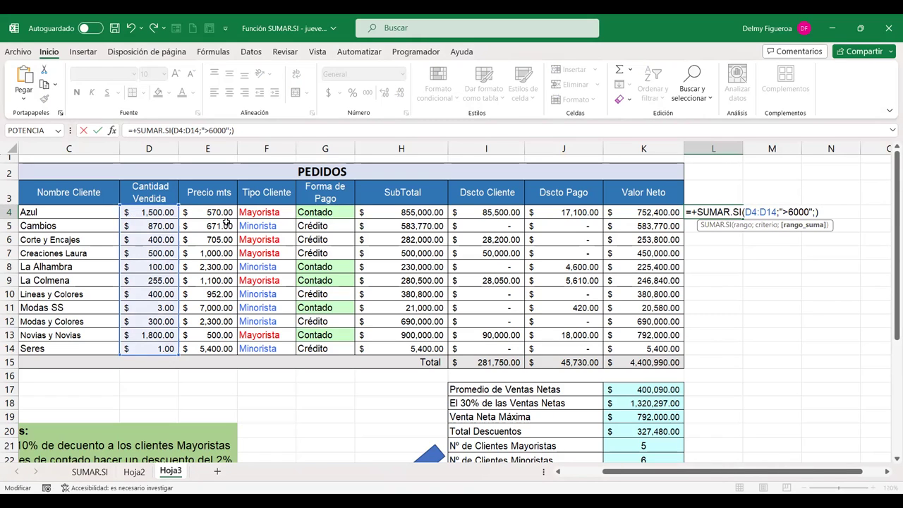
key("F2")
left_click_drag(216, 351, 207, 212)
key("Return")
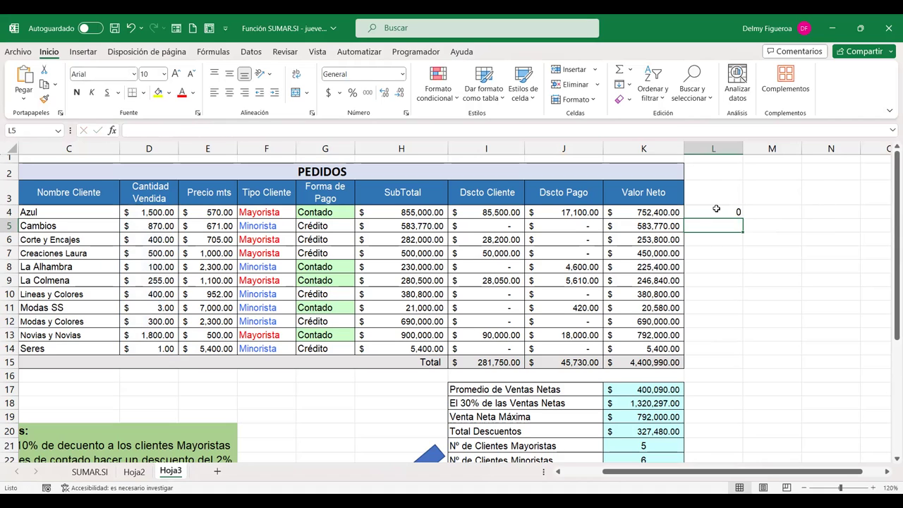
left_click(716, 215)
double_click(716, 215)
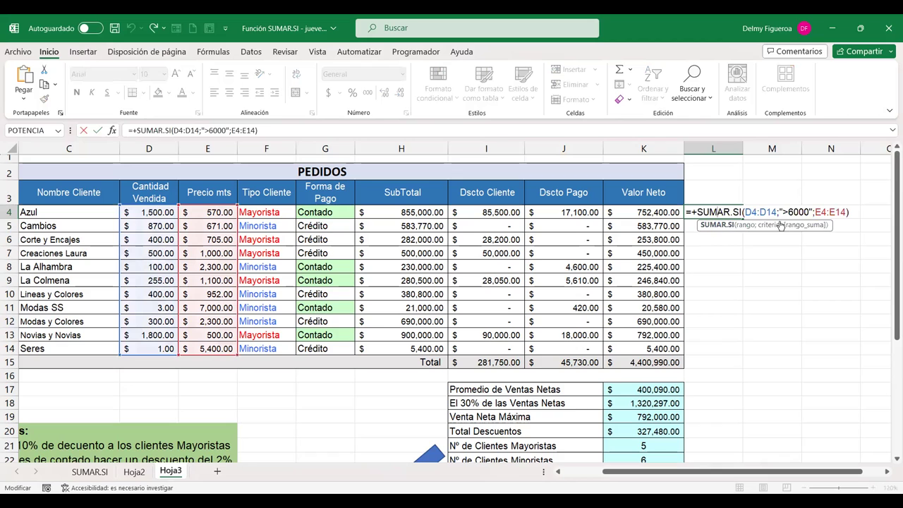
left_click(772, 212)
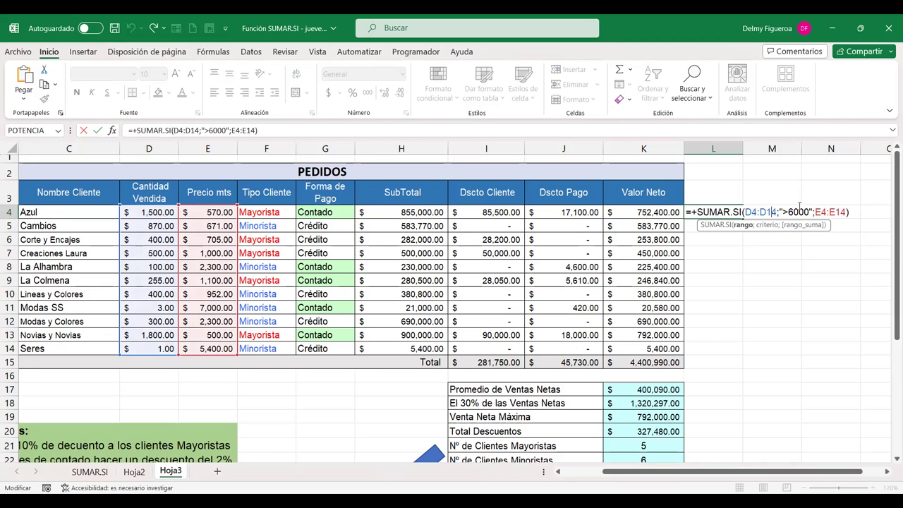
left_click(790, 212)
left_click(831, 212)
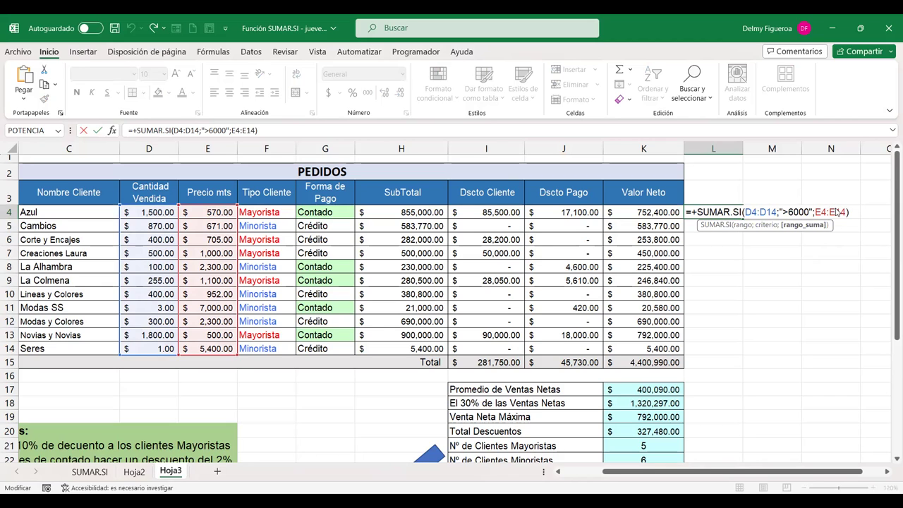
key("Return")
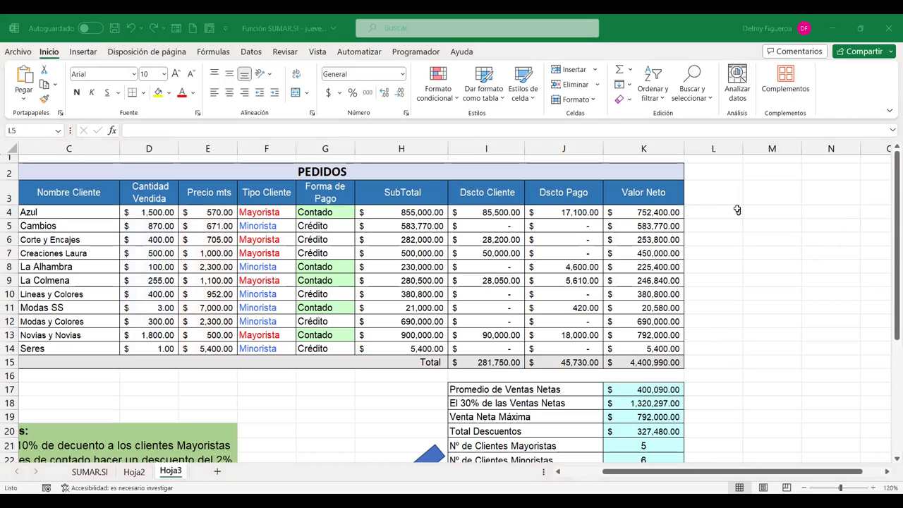
double_click(736, 210)
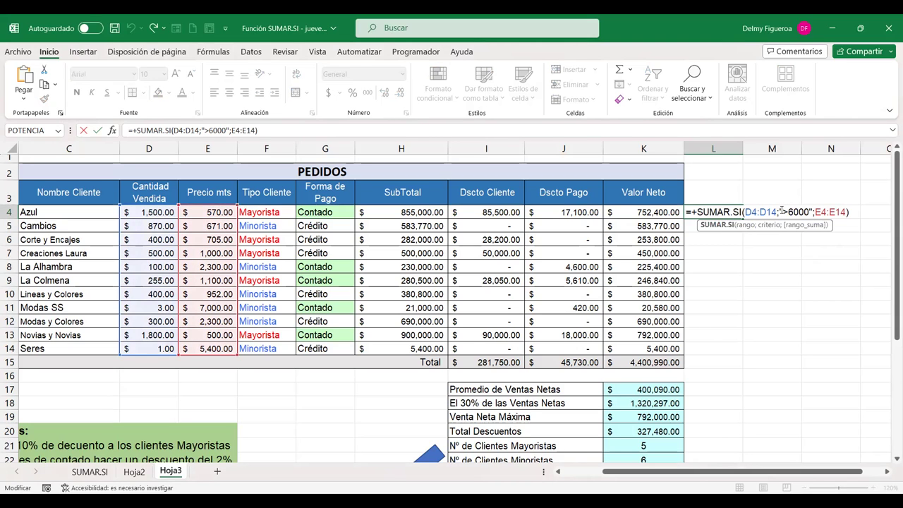
left_click(781, 210)
key("BackSpace")
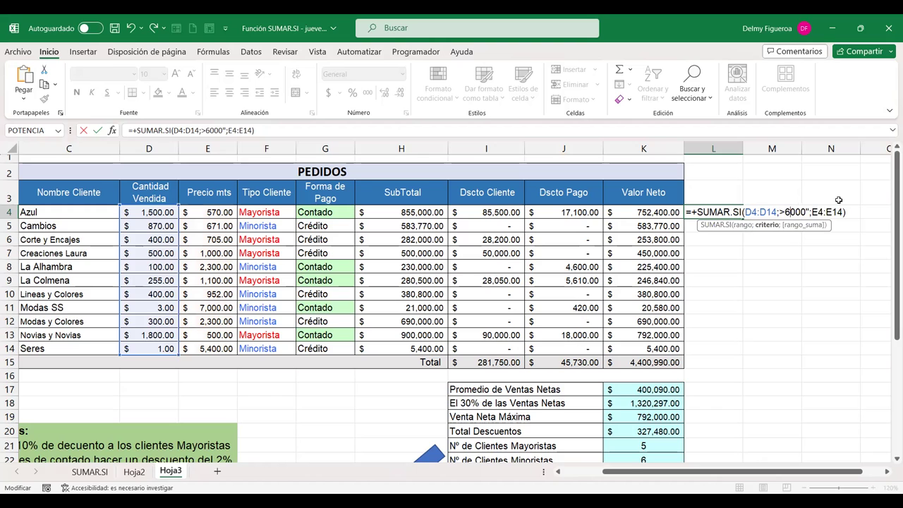
key("BackSpace")
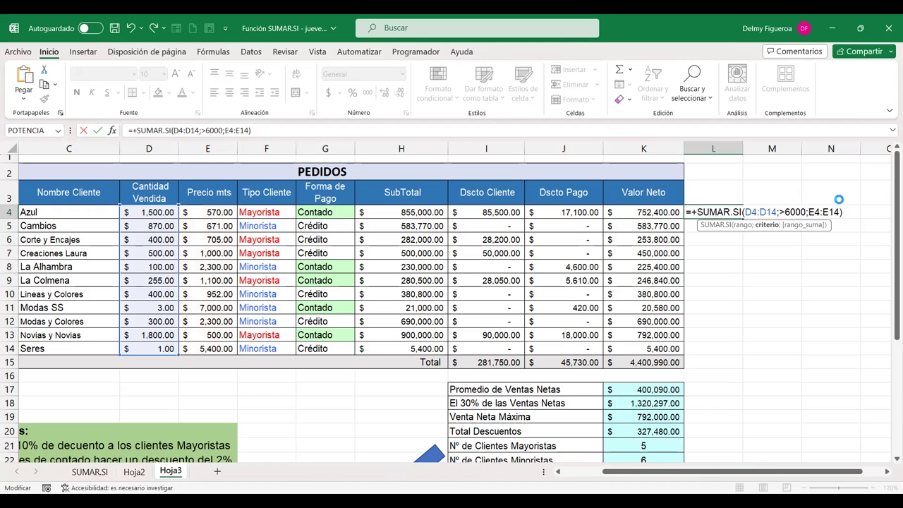
key("Return")
key("Return")
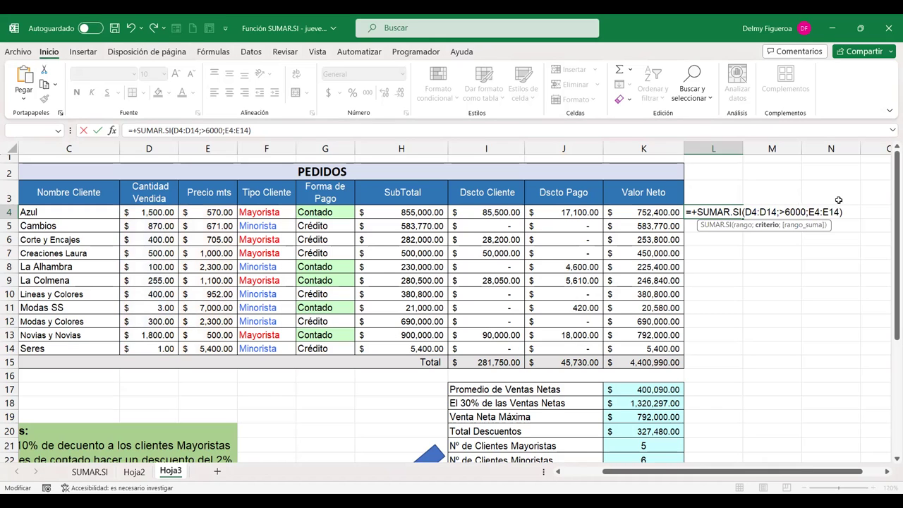
type("\"")
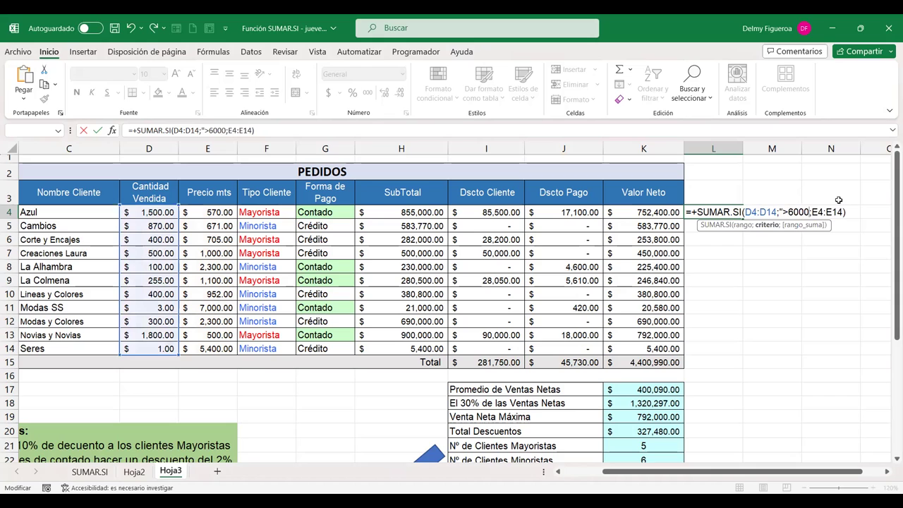
type("\"")
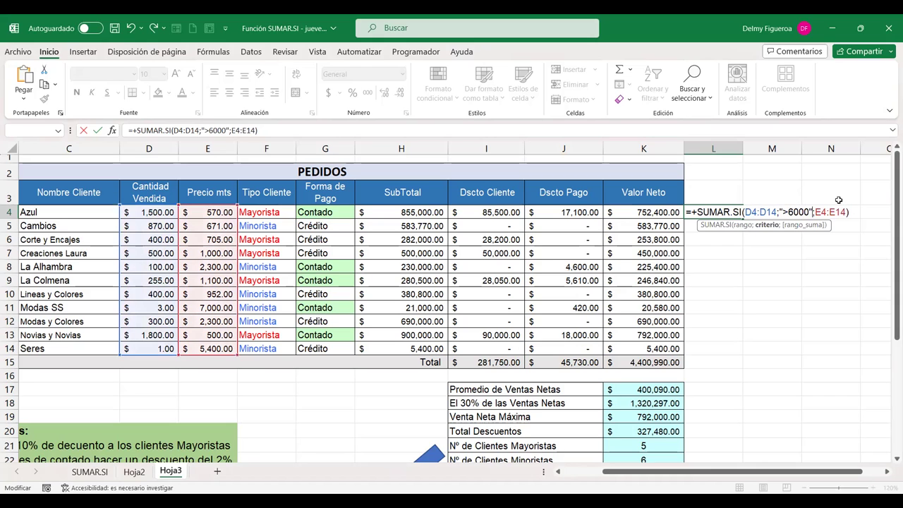
key("ctrl+Return")
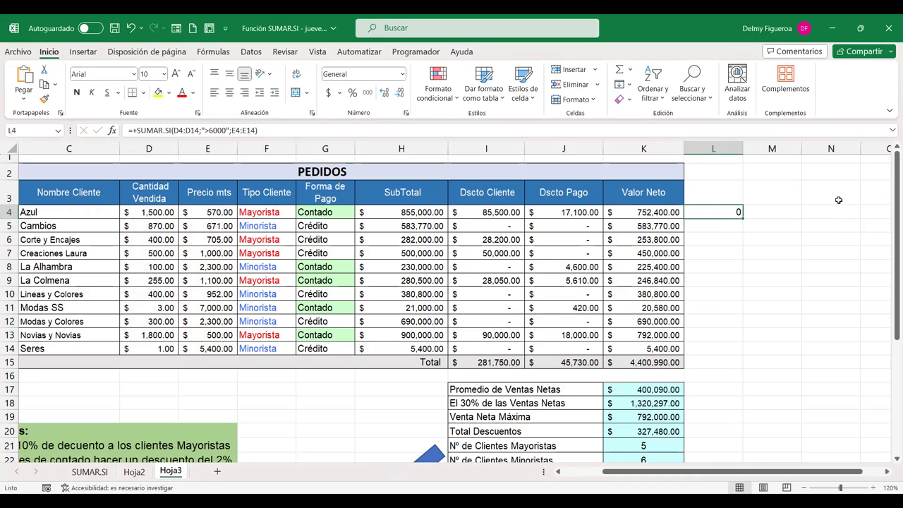
- Review the D4:D14 and E4:E14 ranges in L4's formula and re-enter it, still 0
key("F2")
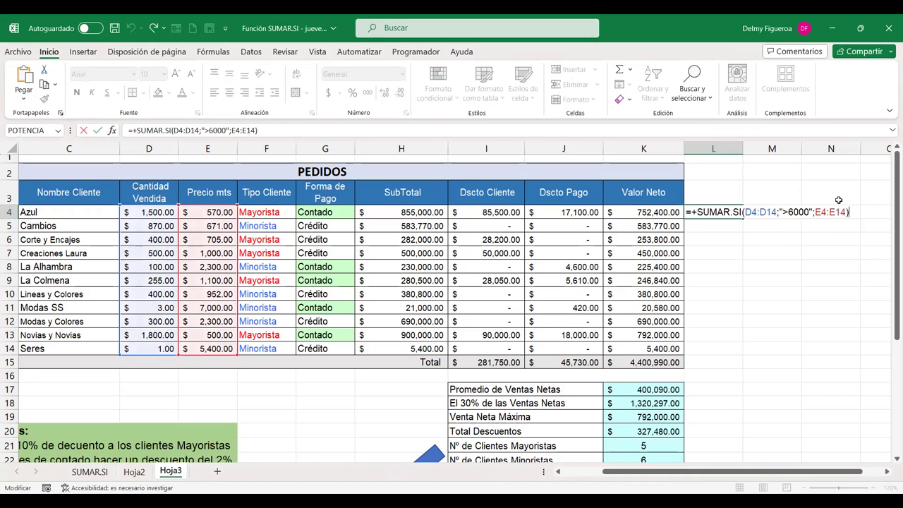
left_click(769, 213)
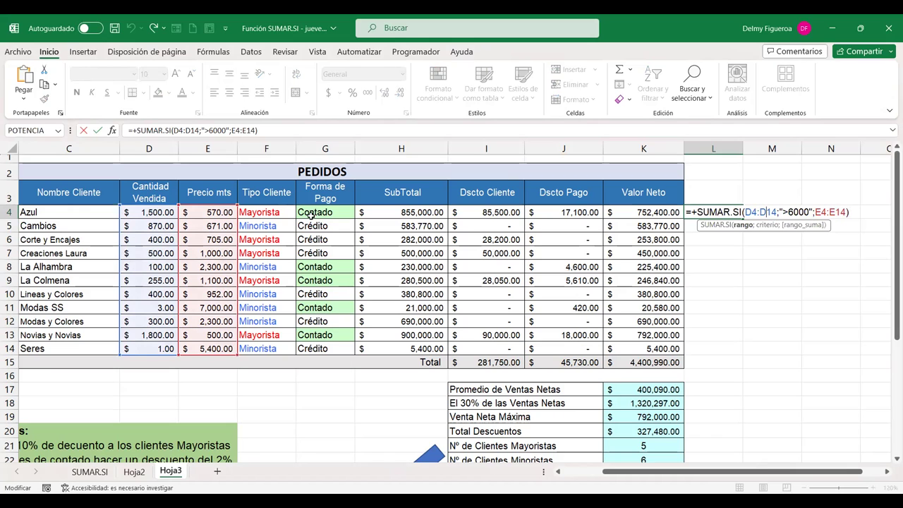
left_click(831, 212)
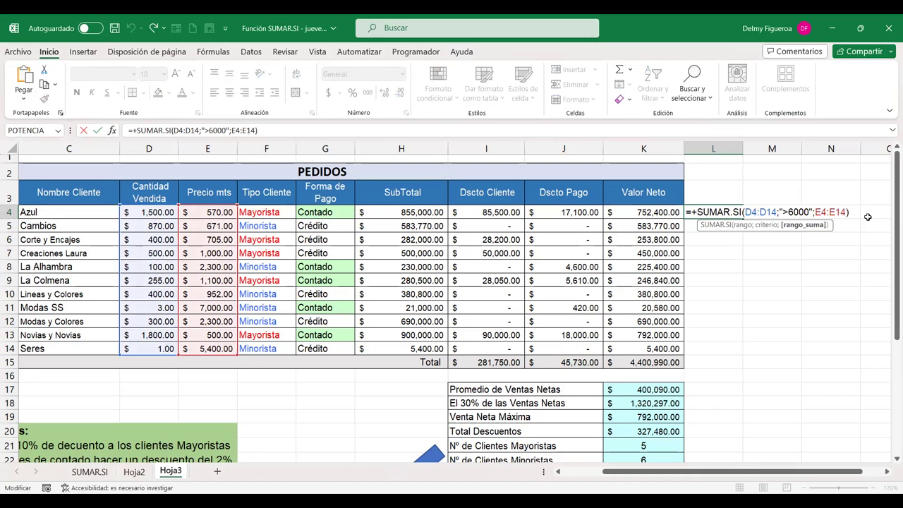
key("Return")
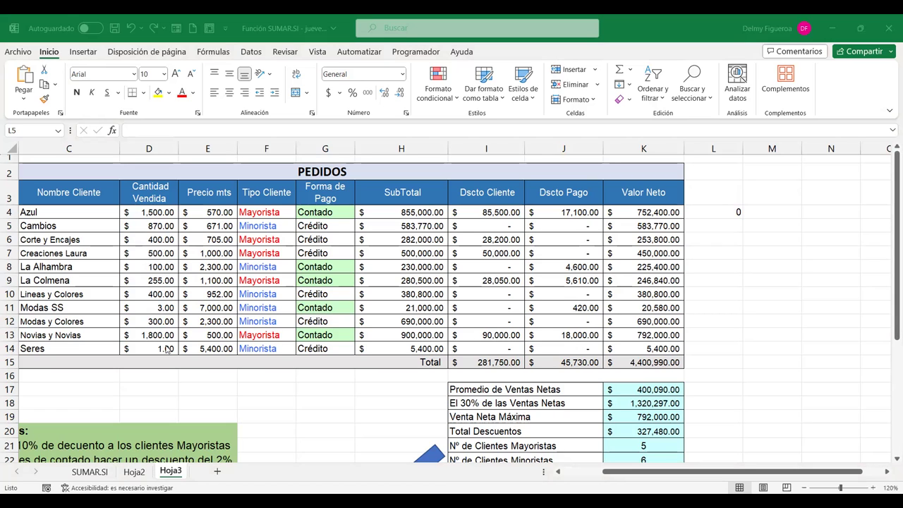
- Change L4's criterion from ">6000" to ">1000" so it totals 1070
double_click(729, 212)
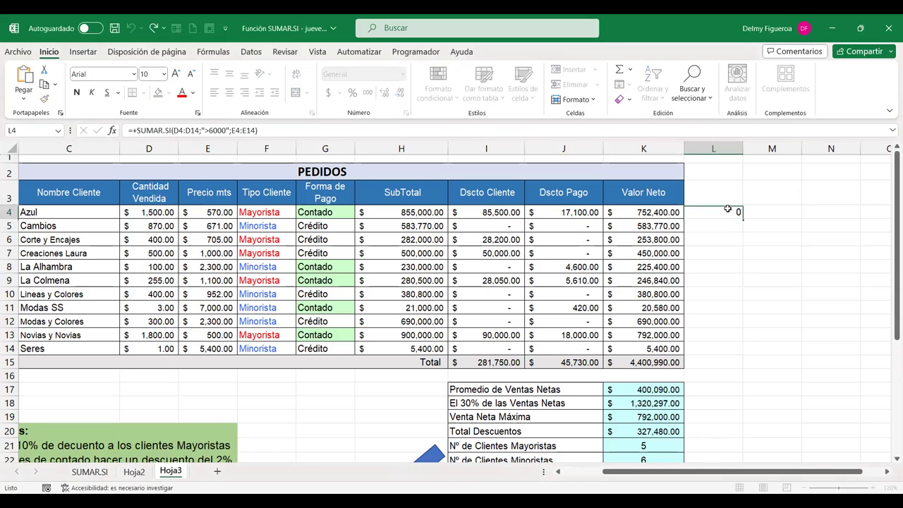
left_click(790, 211)
key("BackSpace")
type("1")
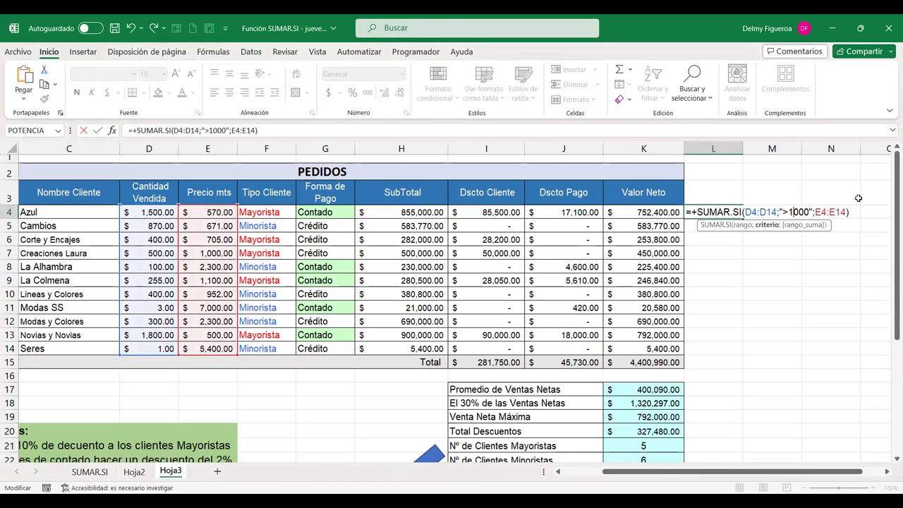
key("Return")
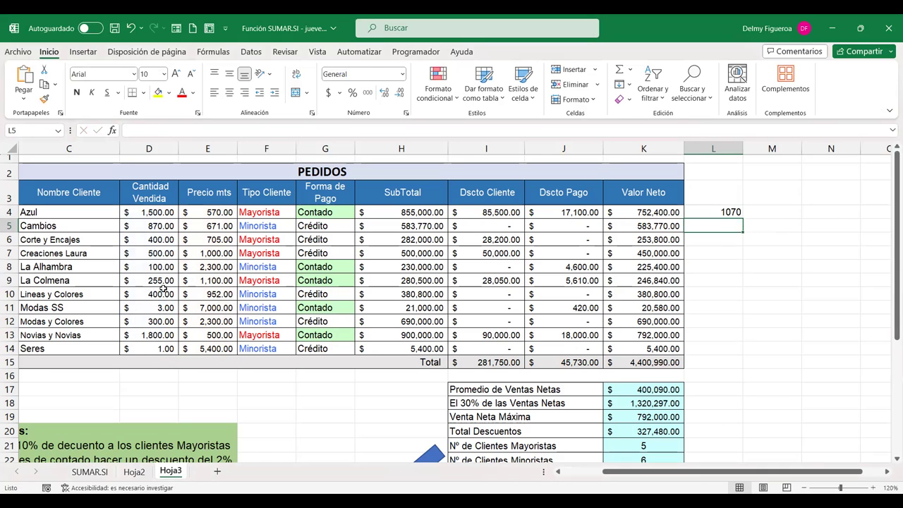
- Review L4's D4:D14 and E4:E14 ranges and confirm the formula, still 1070
left_click(154, 362)
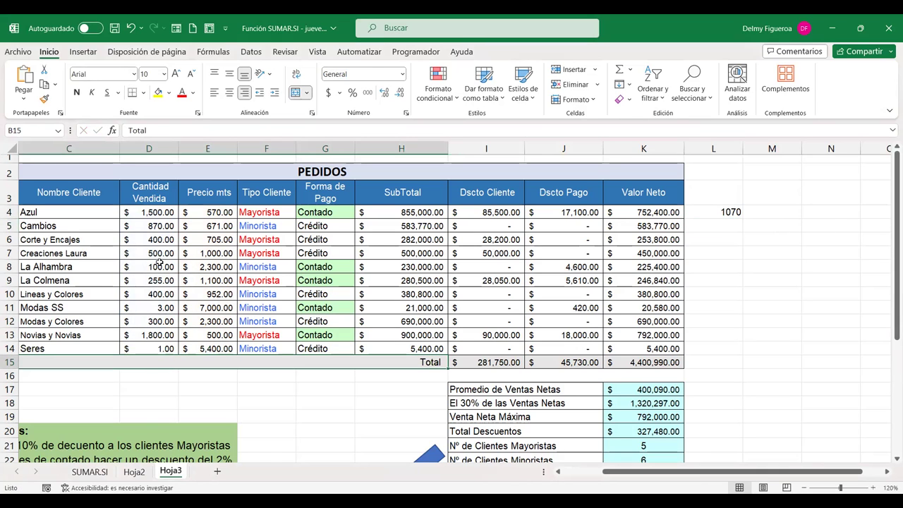
left_click(727, 211)
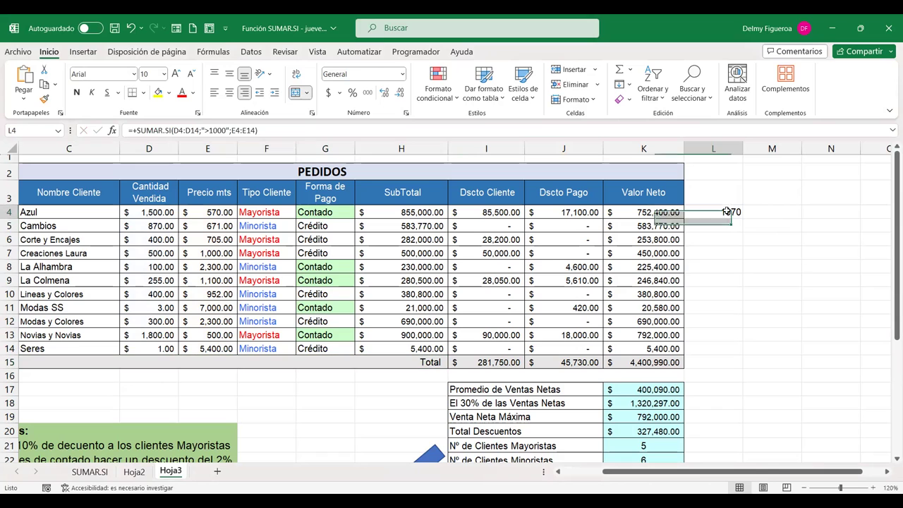
double_click(727, 211)
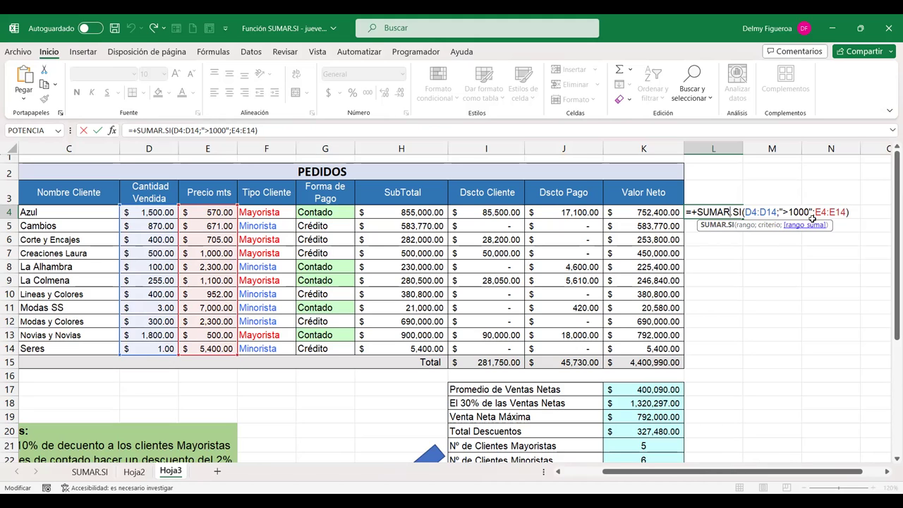
left_click(760, 212)
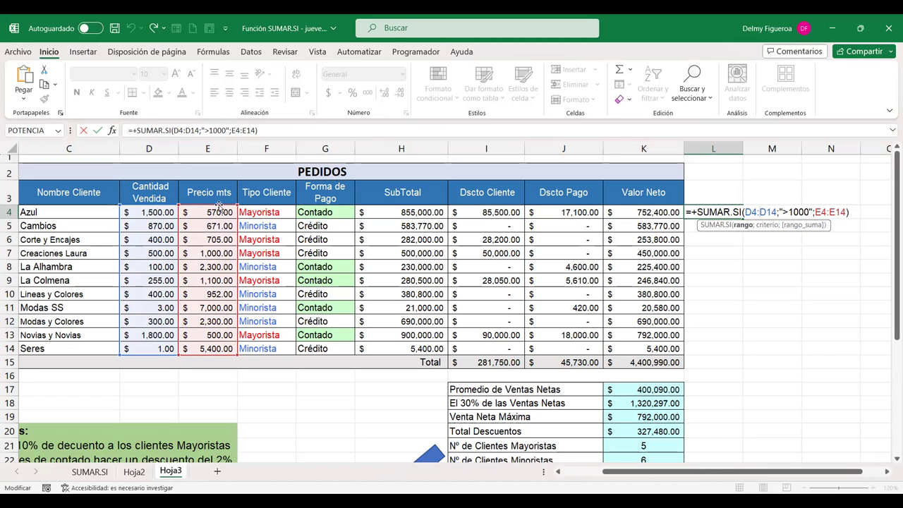
left_click(831, 212)
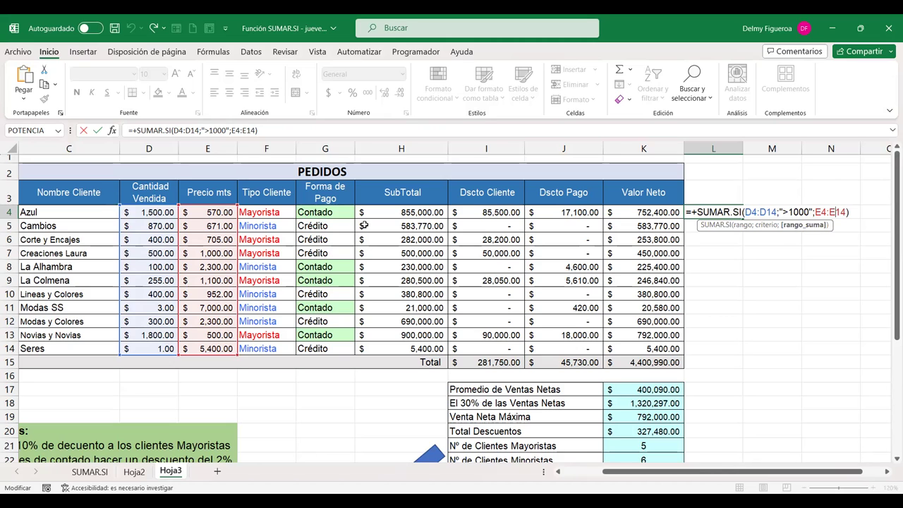
key("Return")
key("Up")
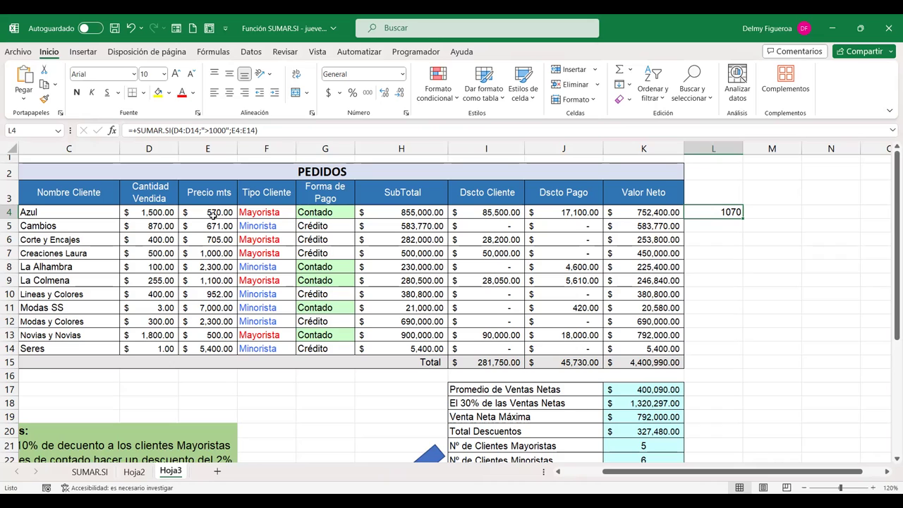
left_click(768, 212)
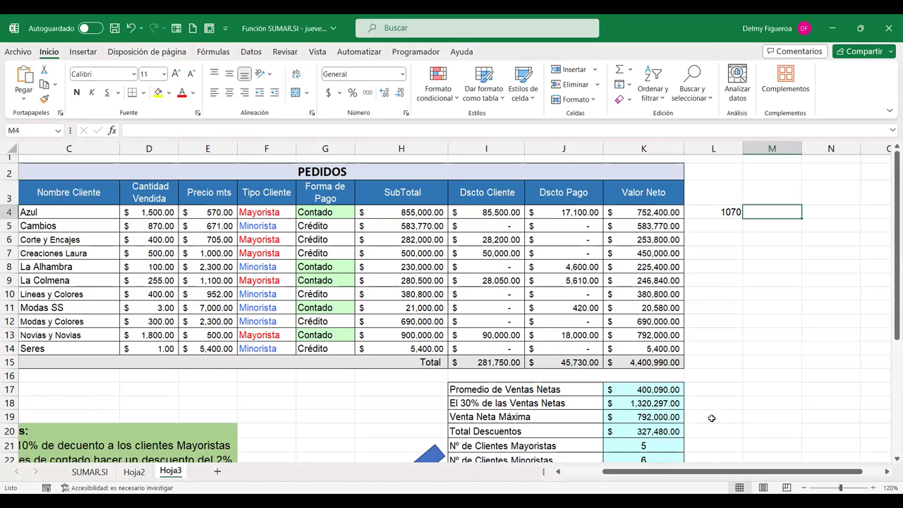
scroll(710, 418, "down", 1)
left_click(701, 395)
left_click(703, 401)
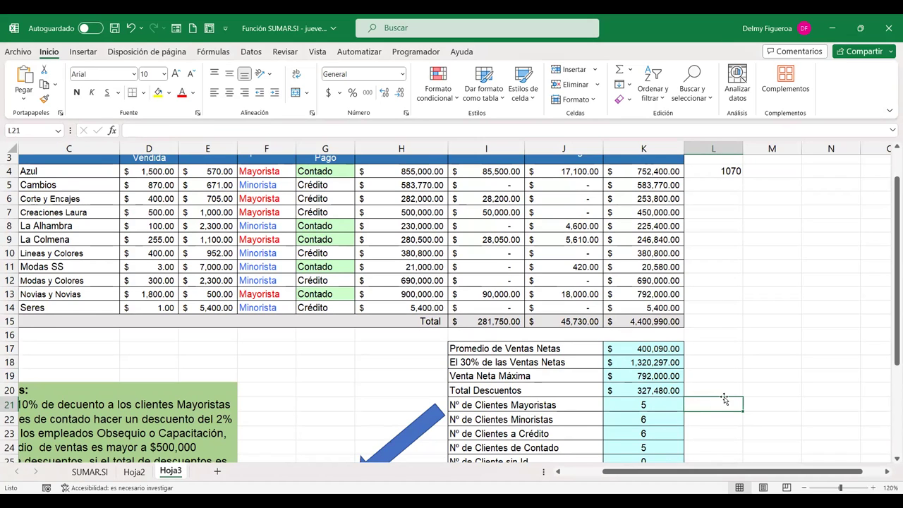
scroll(725, 399, "up", 1)
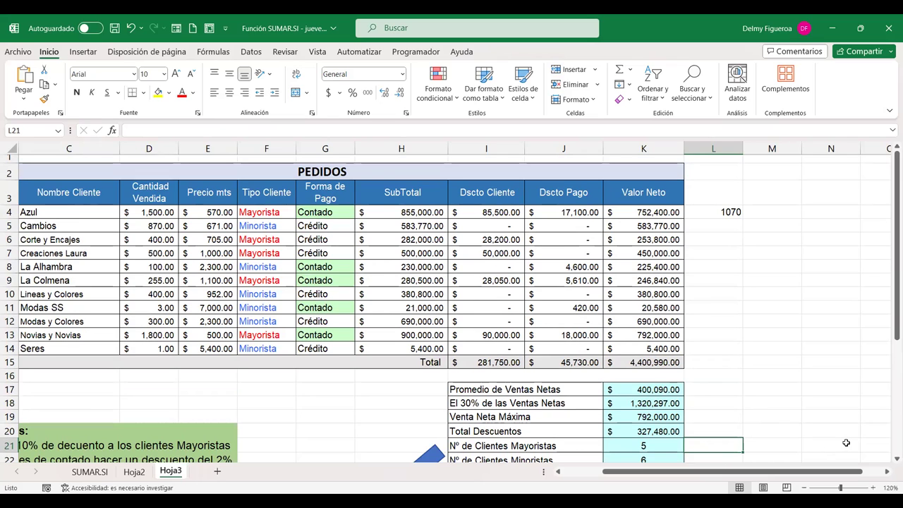
- In L21, start a SUMAR.SI formula over the Tipo Cliente range F4:F14
type("+")
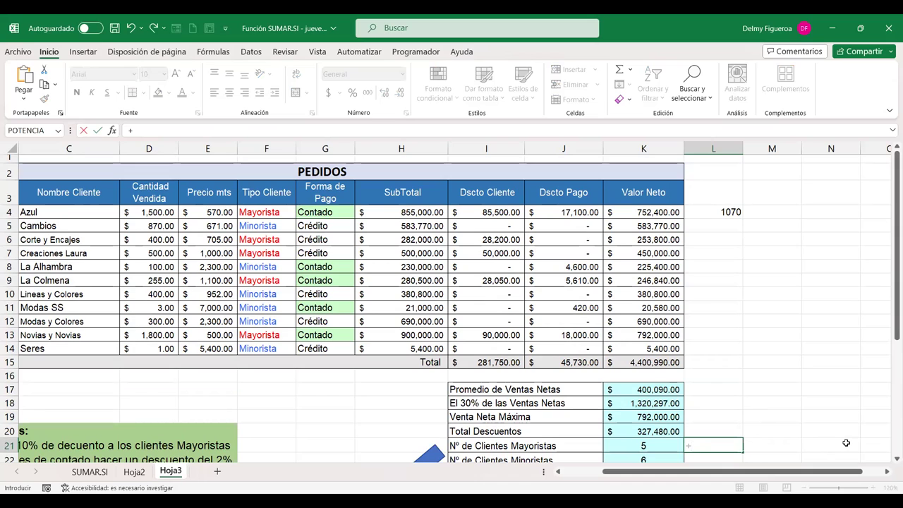
type("suma")
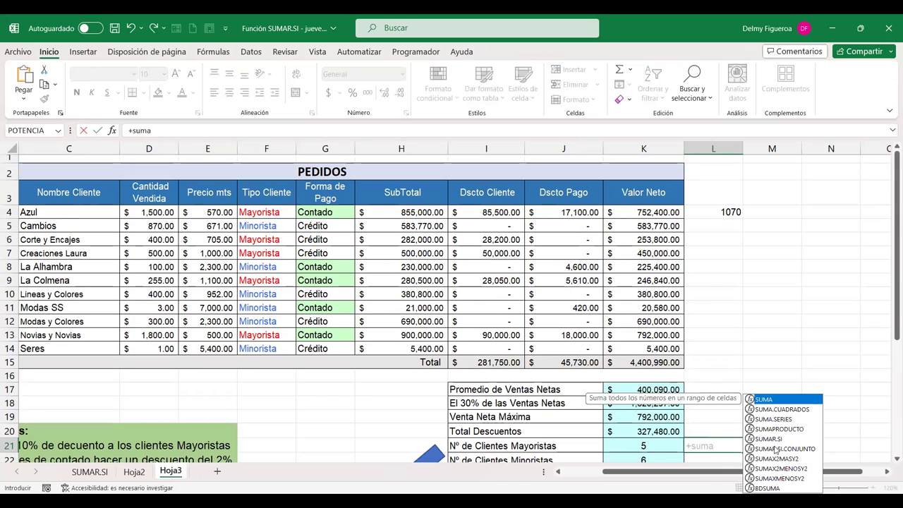
double_click(775, 438)
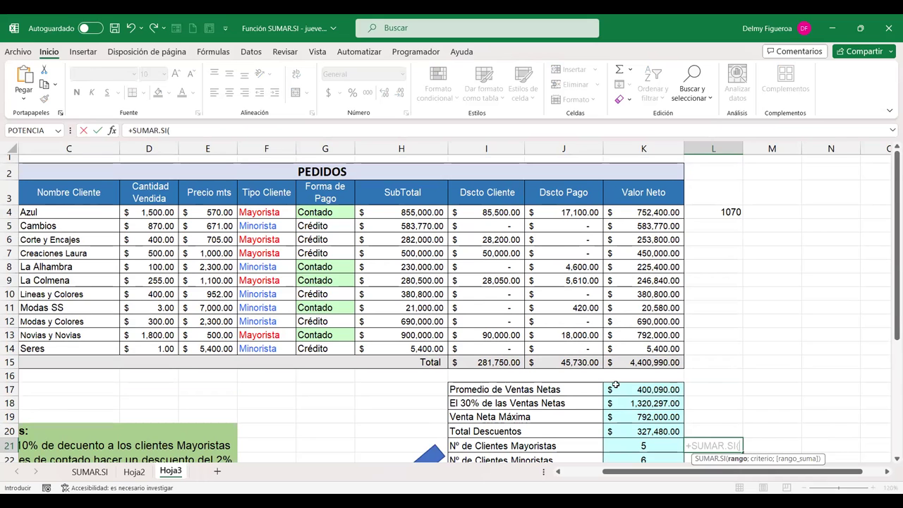
scroll(888, 312, "down", 1)
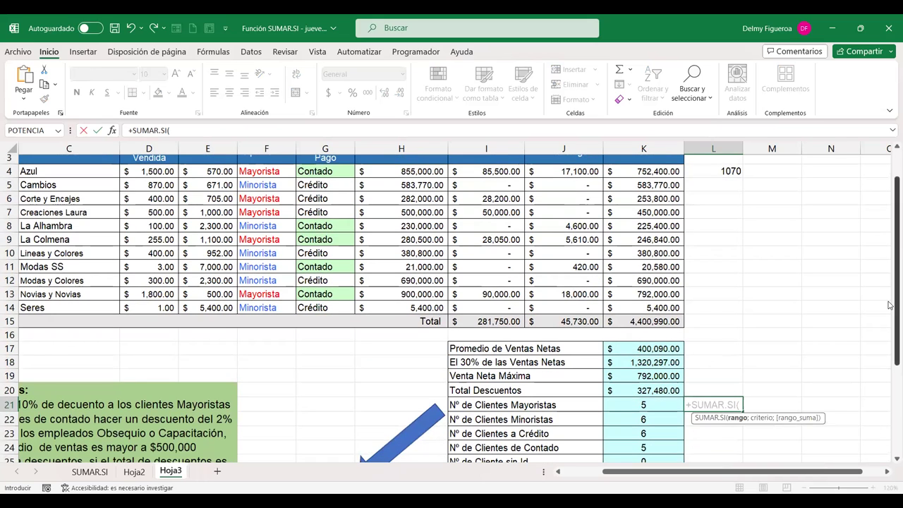
scroll(889, 305, "up", 1)
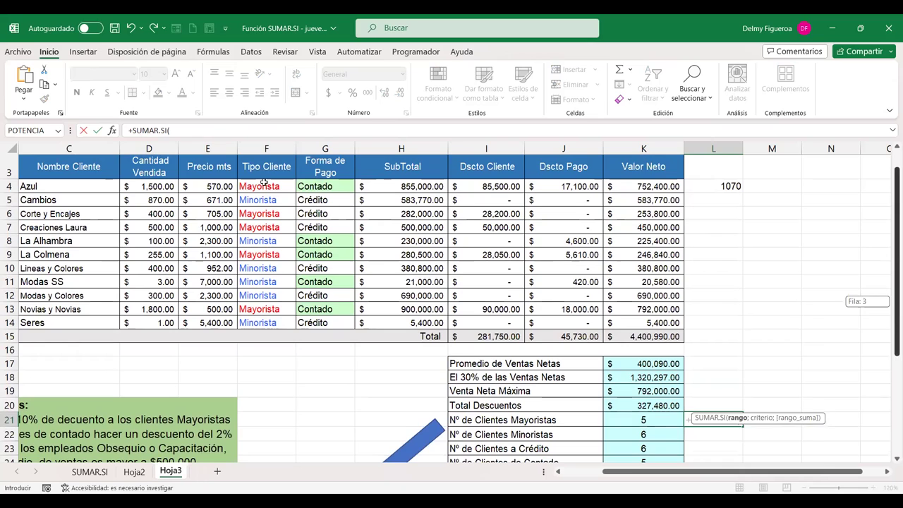
left_click(261, 189)
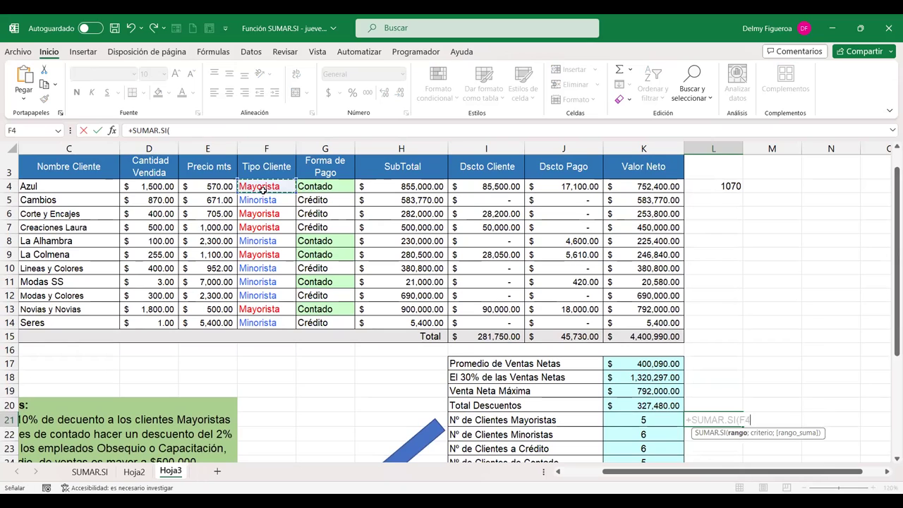
left_click(271, 323, "shift")
- Add criterion "Mayoristas" and sum range K4:K15, then enter the L21 formula
type(";")
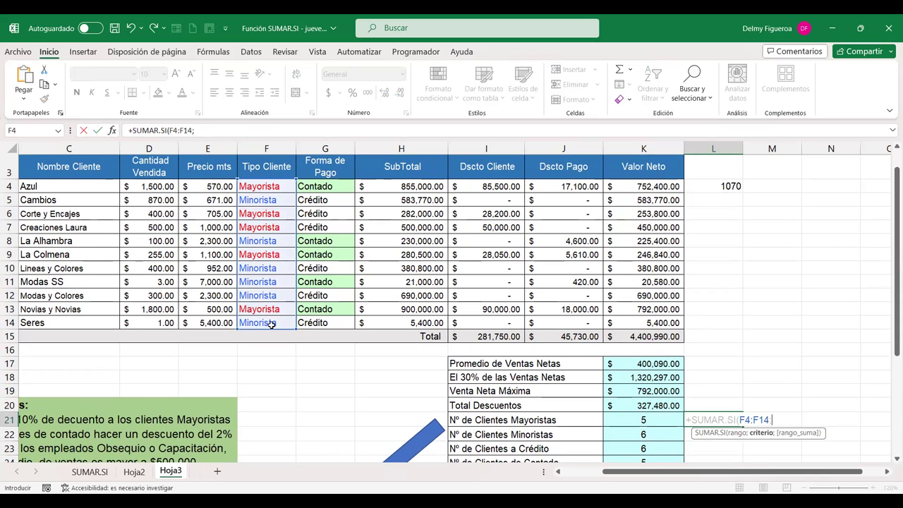
type("\"Mayotisyas")
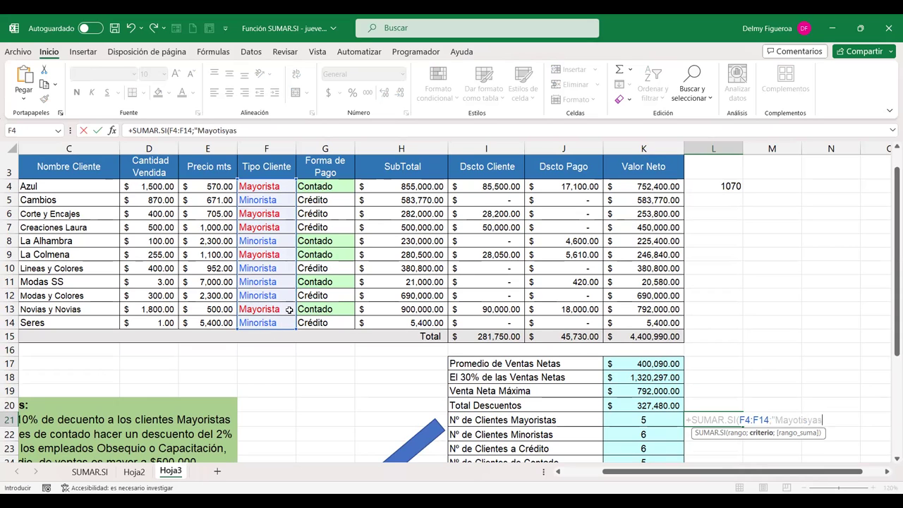
key("BackSpace")
key("BackSpace")
key("BackSpace")
key("BackSpace")
key("BackSpace")
key("BackSpace")
type("ristas")
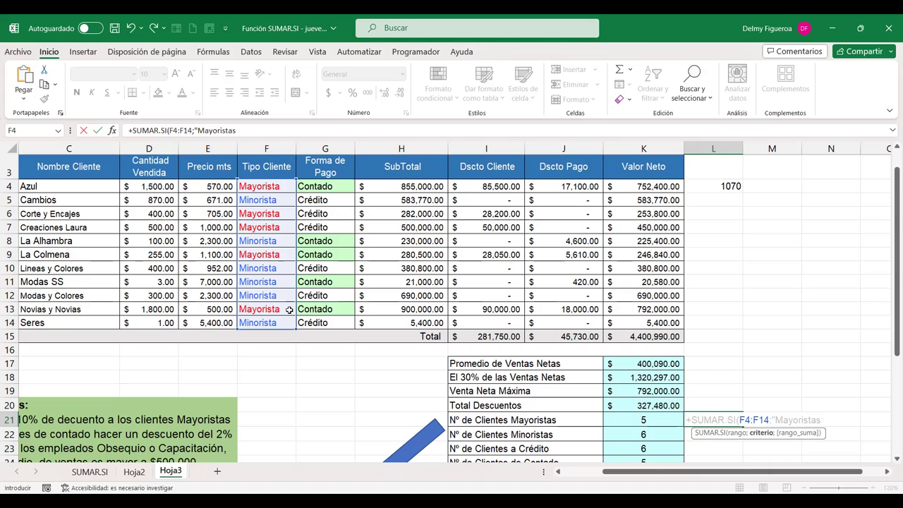
type("\";")
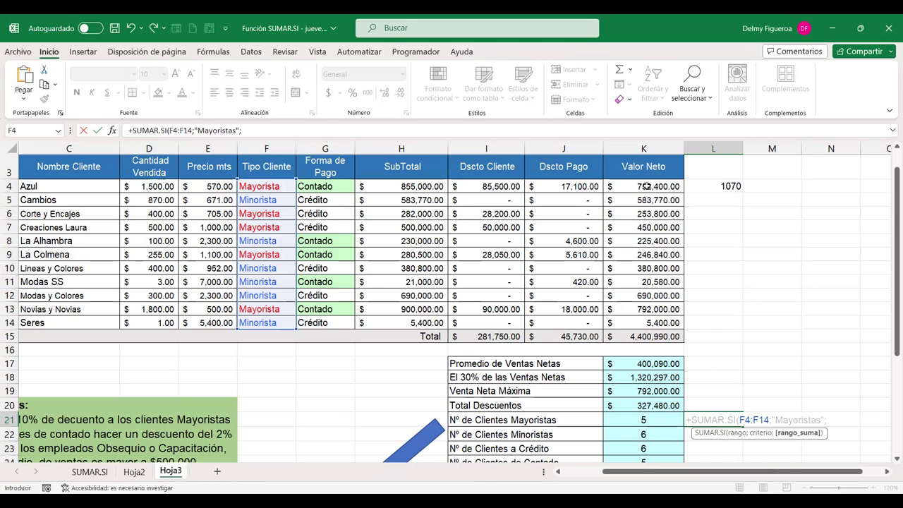
left_click(646, 186)
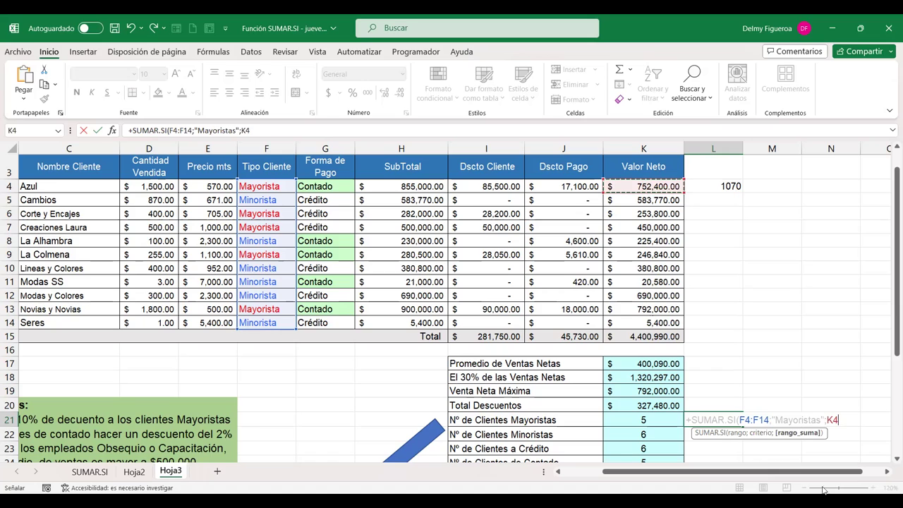
left_click(652, 333, "shift")
left_click(762, 420)
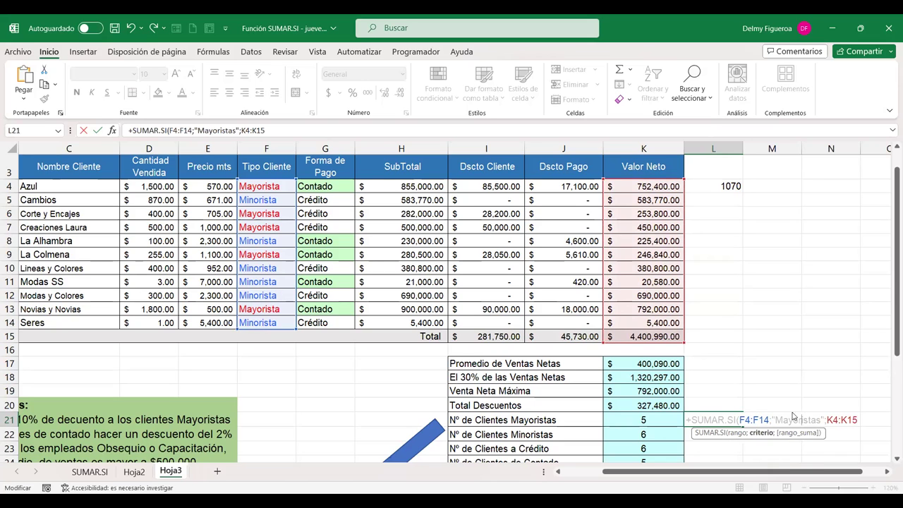
left_click(799, 421)
left_click(845, 421)
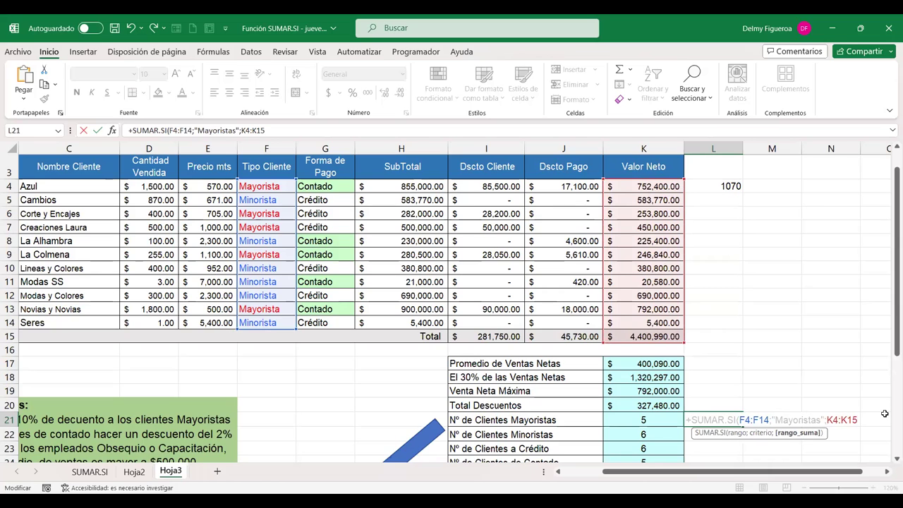
key("Return")
double_click(735, 416)
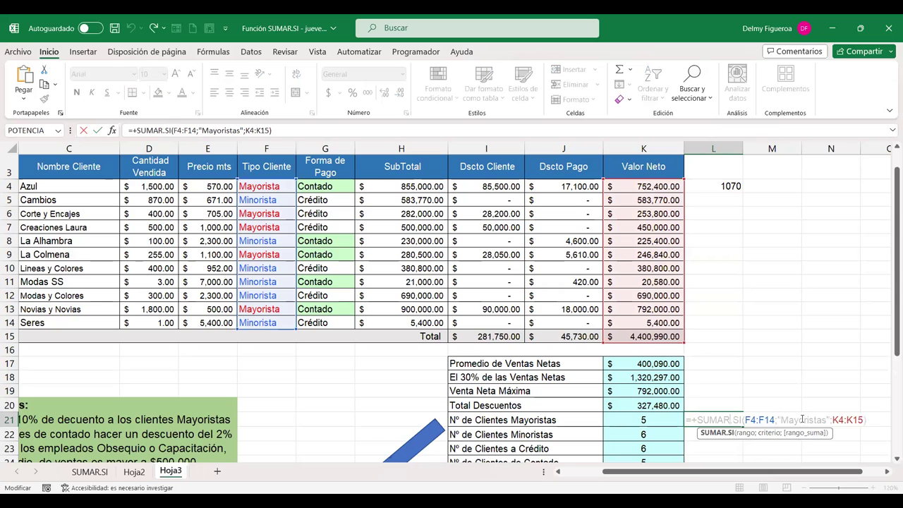
- Change L21's sum range to K4:K14 and criterion to "Mayorista", giving 2495040
left_click(776, 421)
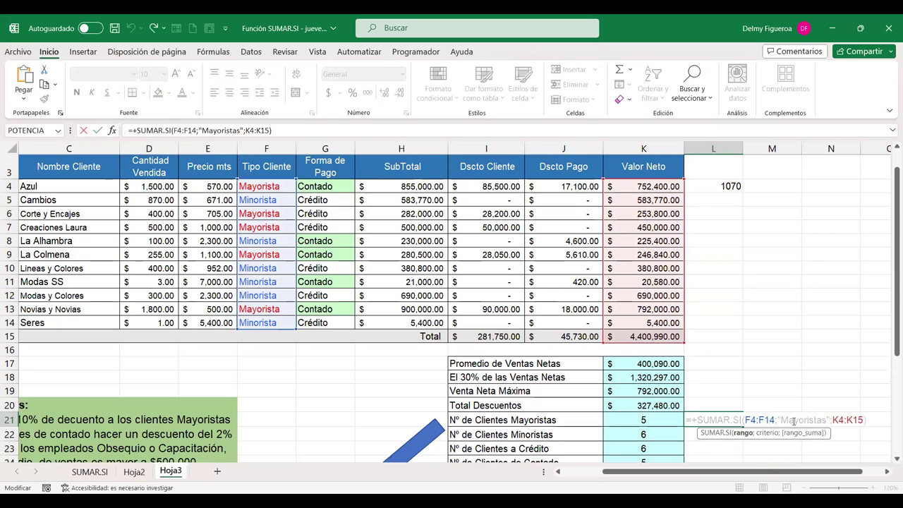
left_click(795, 420)
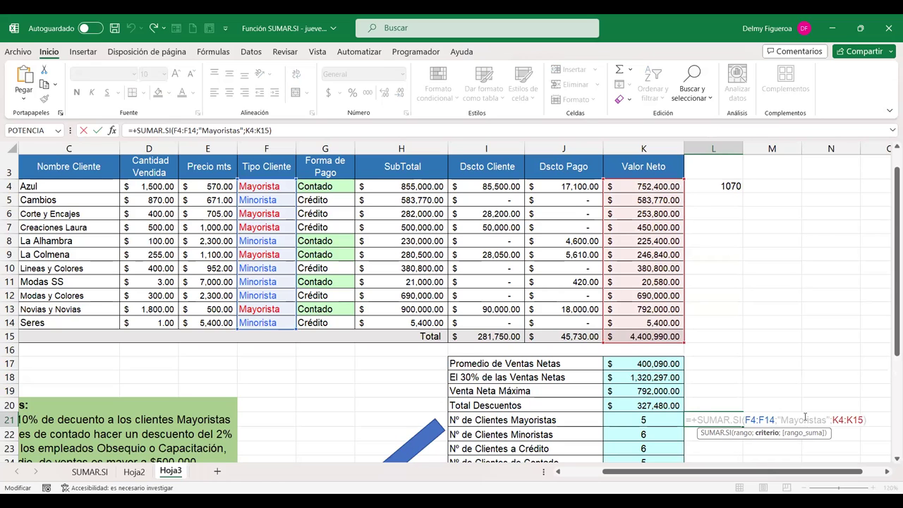
left_click(852, 419)
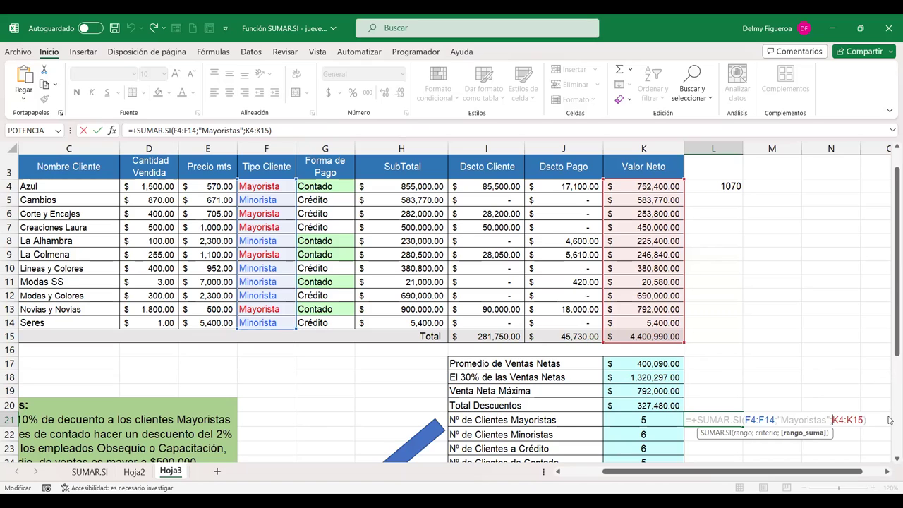
key("BackSpace")
key("BackSpace")
key("BackSpace")
key("BackSpace")
key("BackSpace")
key("BackSpace")
key("BackSpace")
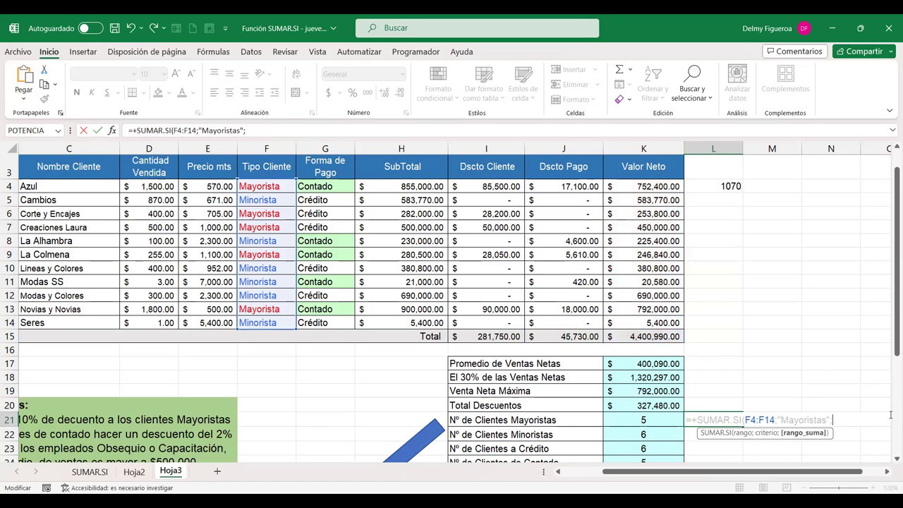
left_click_drag(643, 186, 652, 323)
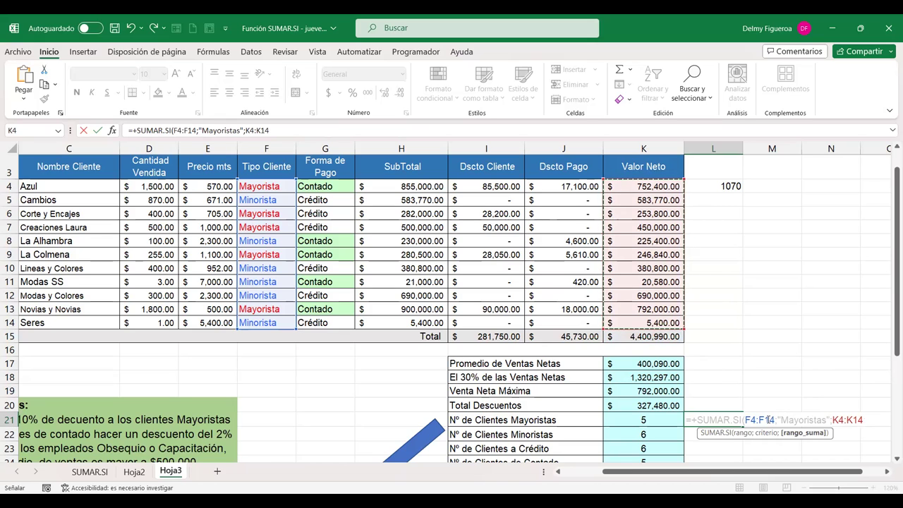
left_click(769, 420)
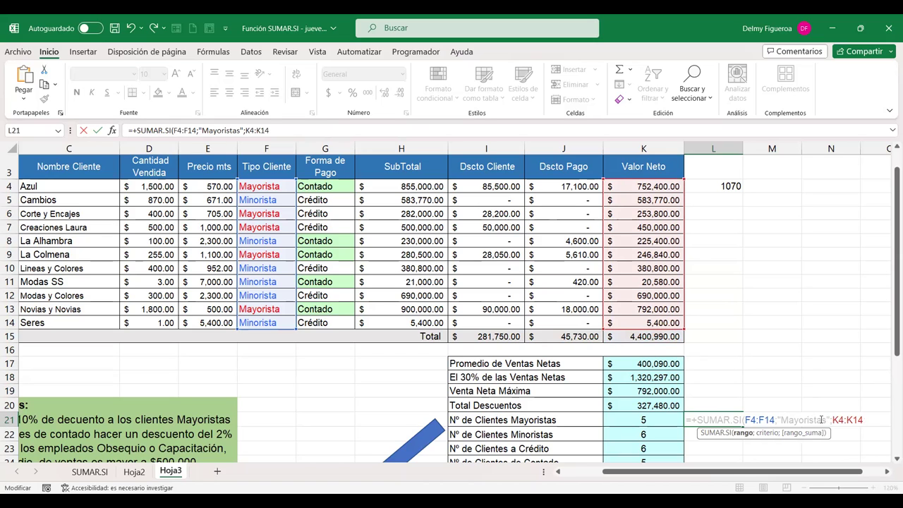
key("Right")
key("Right")
key("Right")
key("Delete")
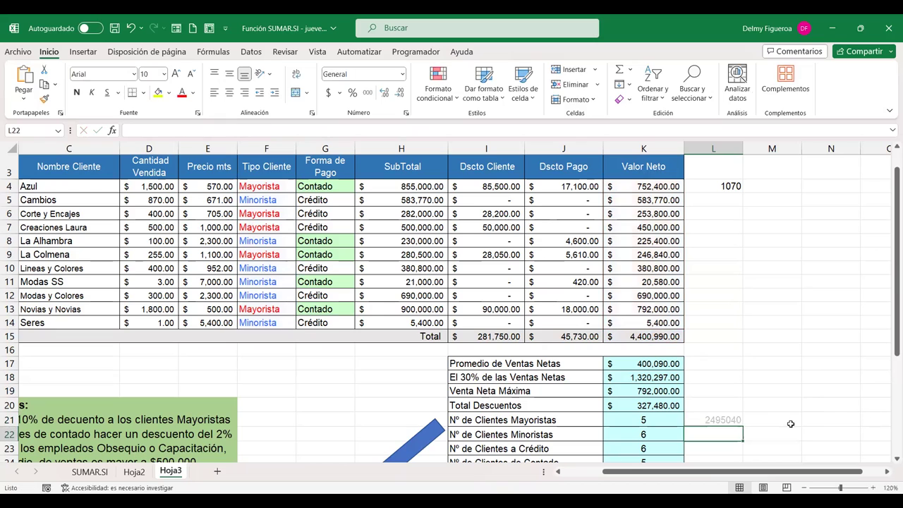
key("Return")
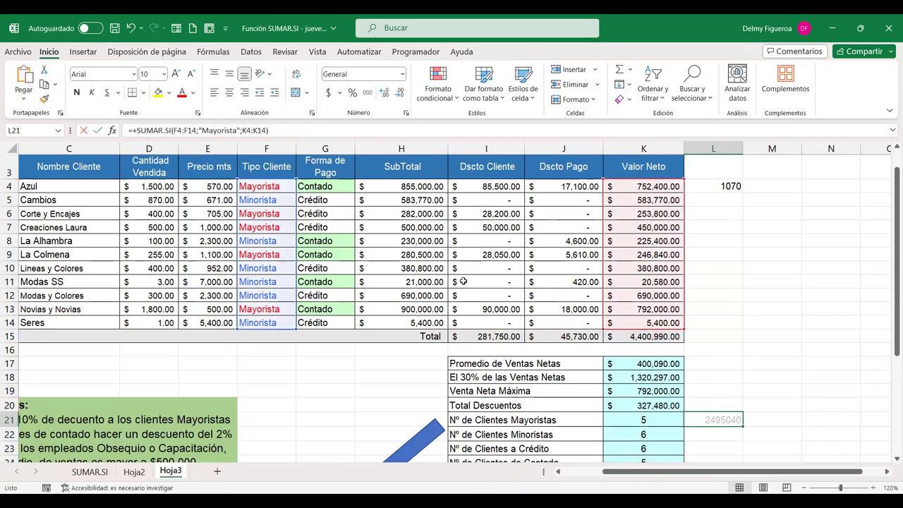
double_click(719, 420)
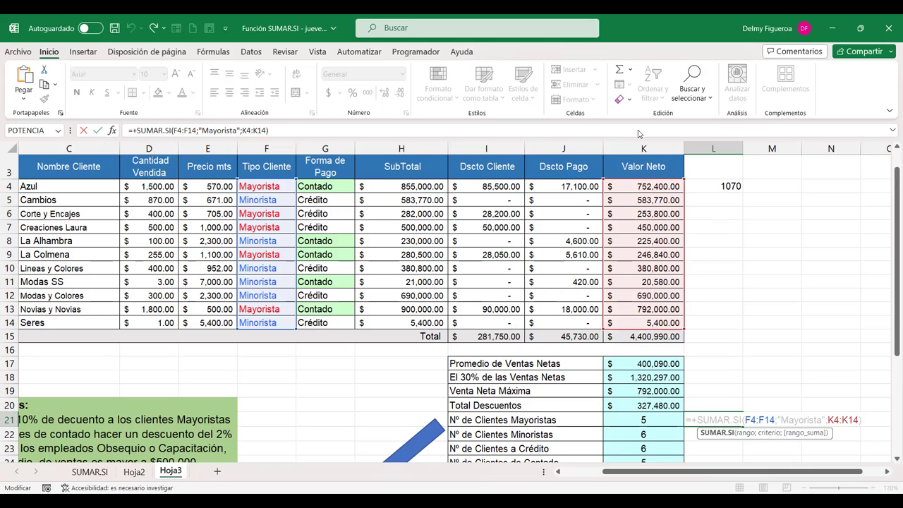
left_click(804, 419)
left_click(826, 421)
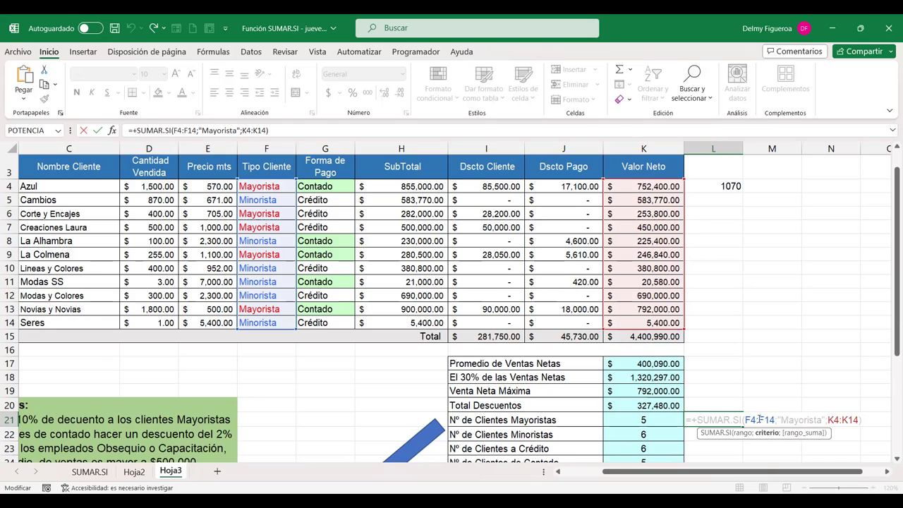
left_click(760, 419)
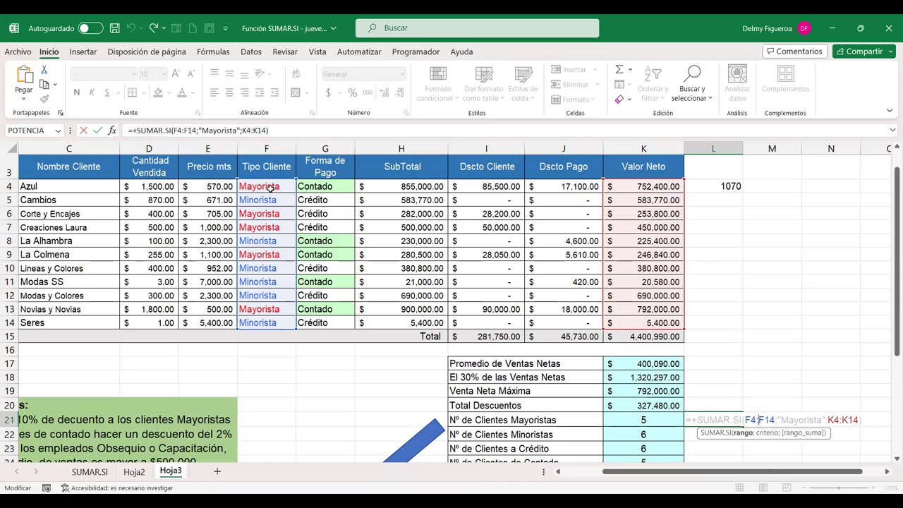
key("ctrl+Return")
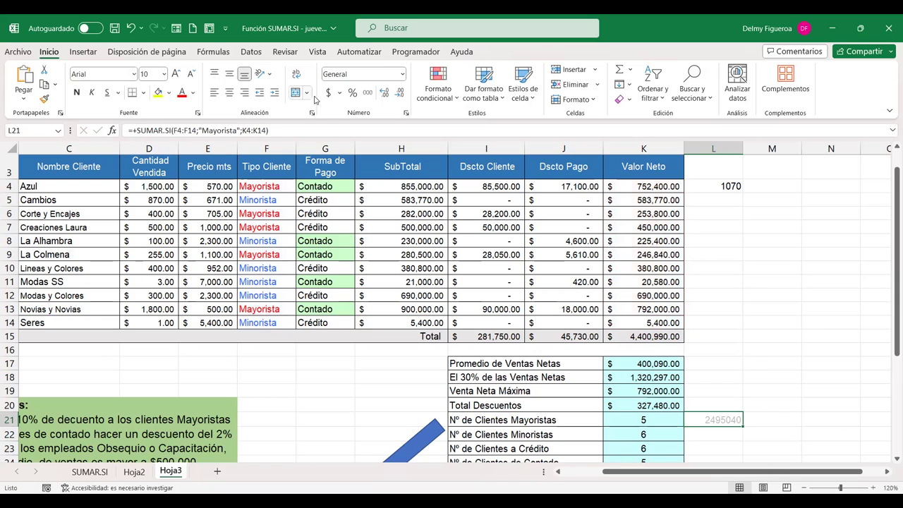
- Apply Accounting format to L21 and check it against Mayorista cells K4, K6:K7, K9, K13
left_click(328, 92)
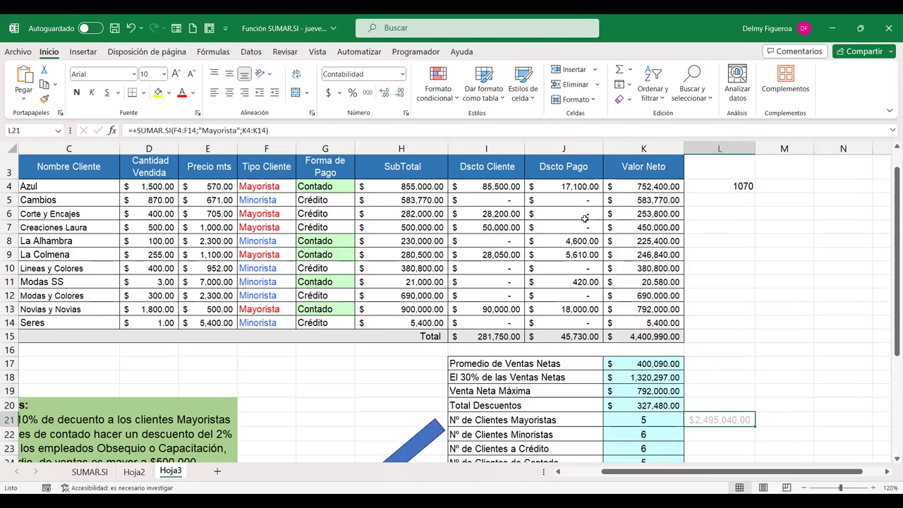
left_click(655, 184)
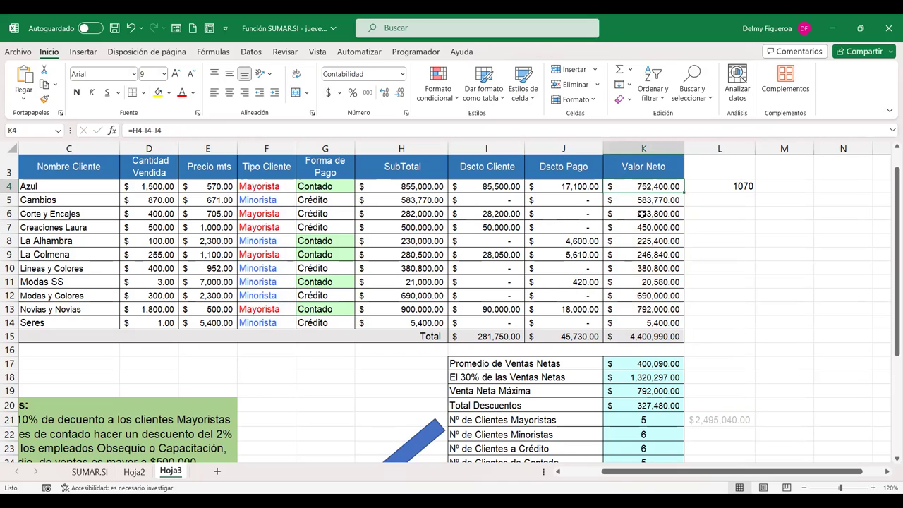
left_click_drag(641, 214, 641, 227, "ctrl")
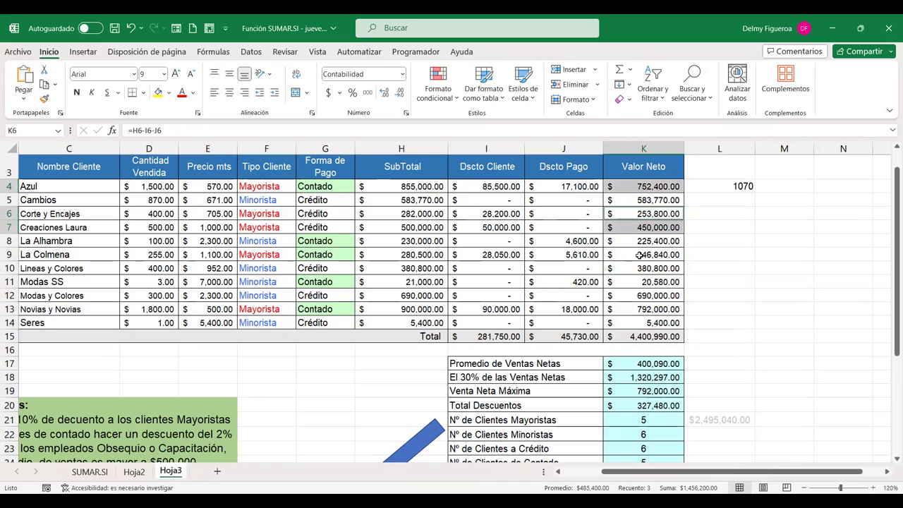
left_click(639, 255, "ctrl")
left_click(652, 309, "ctrl")
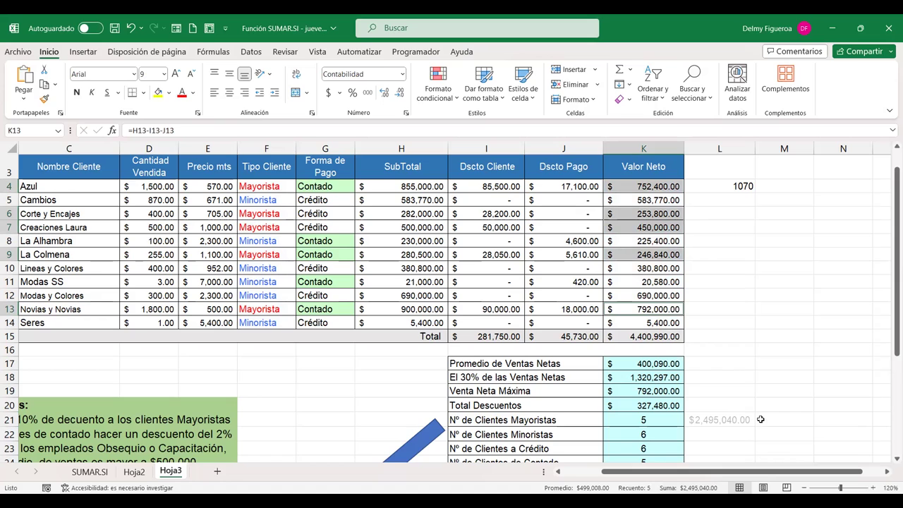
left_click(726, 443)
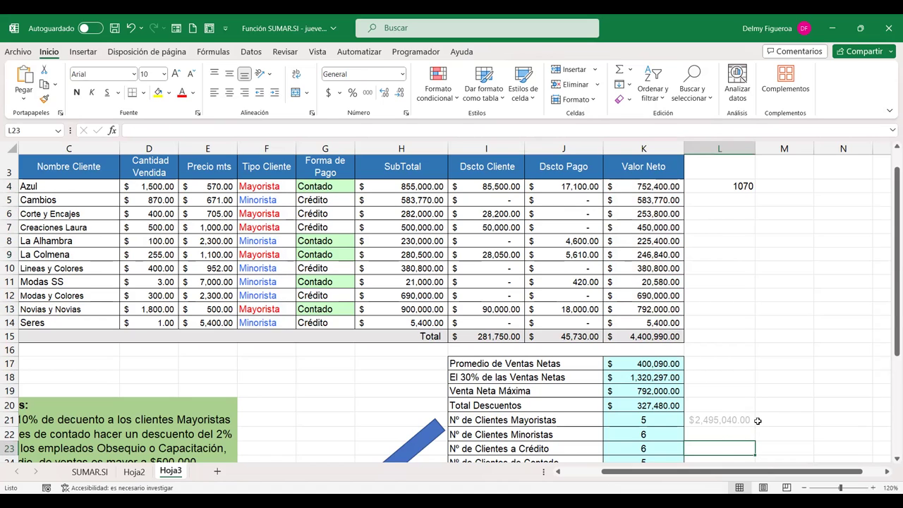
- In L24, start a SUMAR.SI formula with G4:G14 as the criteria range
scroll(756, 417, "down", 1)
scroll(756, 418, "up", 2)
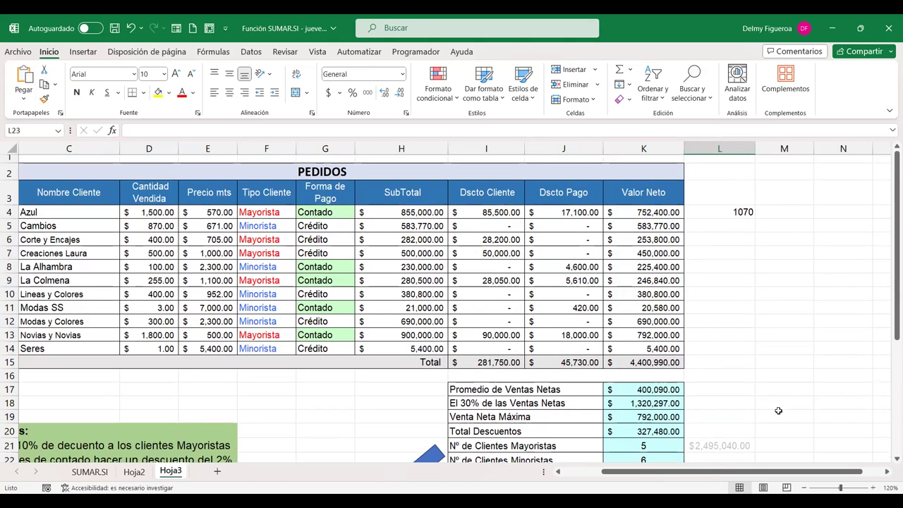
scroll(775, 399, "down", 1)
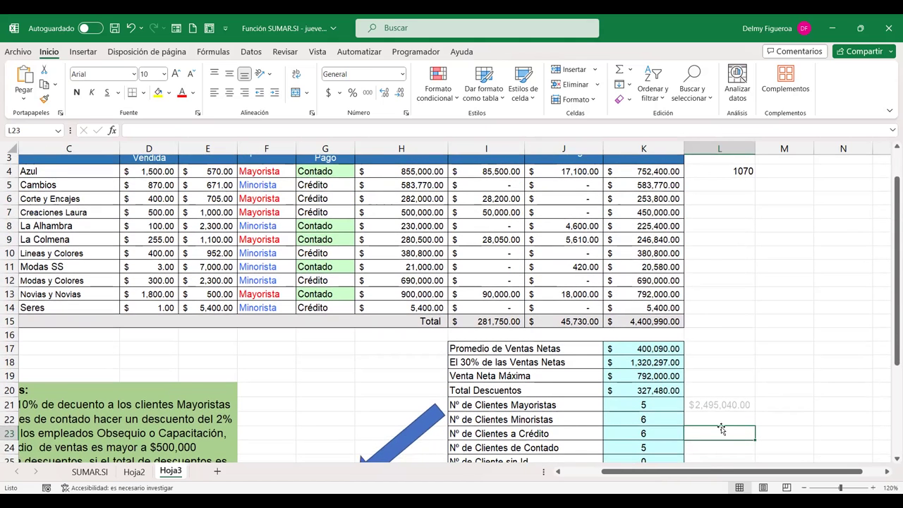
left_click(720, 447)
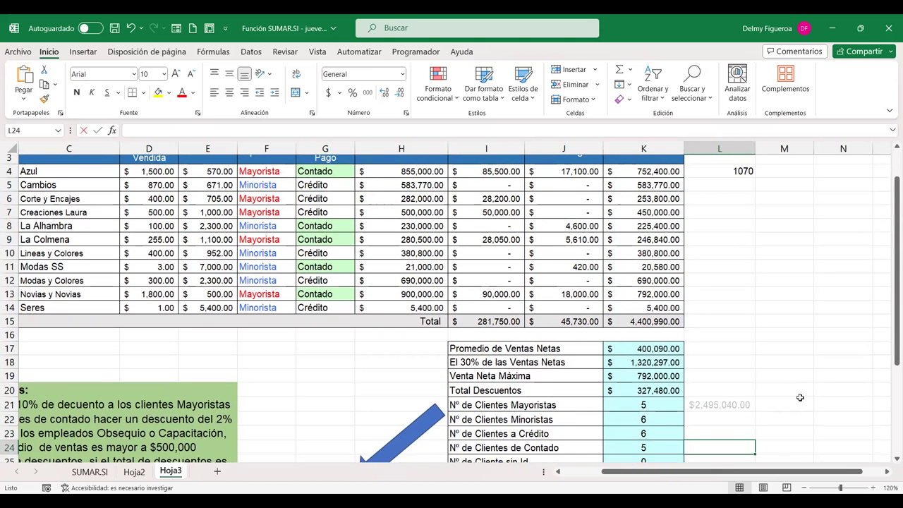
type("+suma")
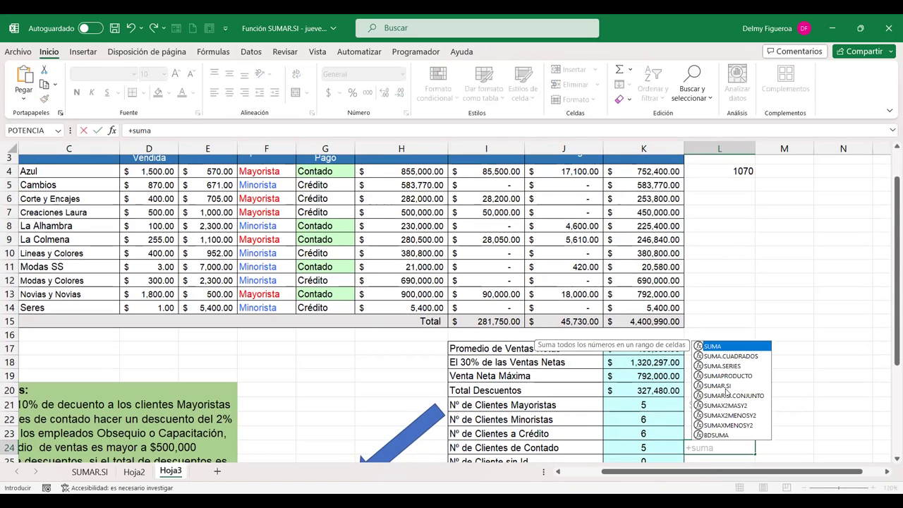
left_click(724, 386)
double_click(724, 386)
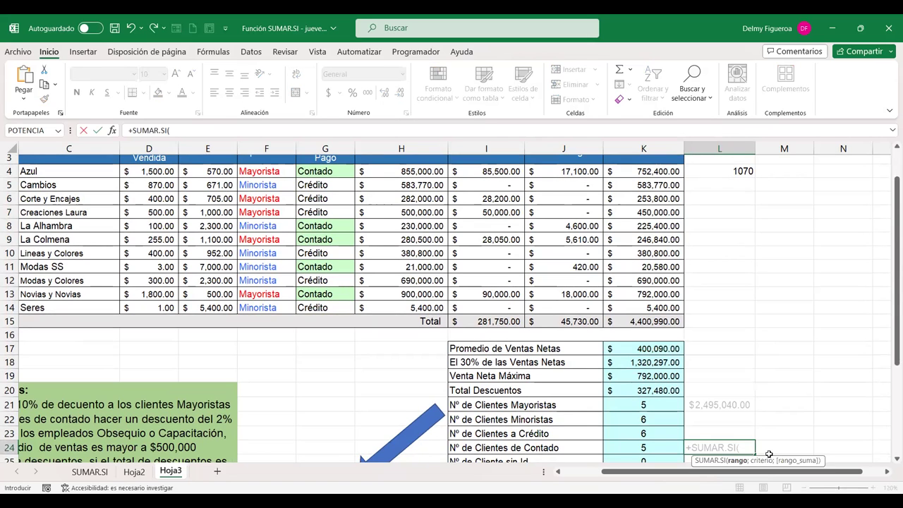
left_click(323, 170)
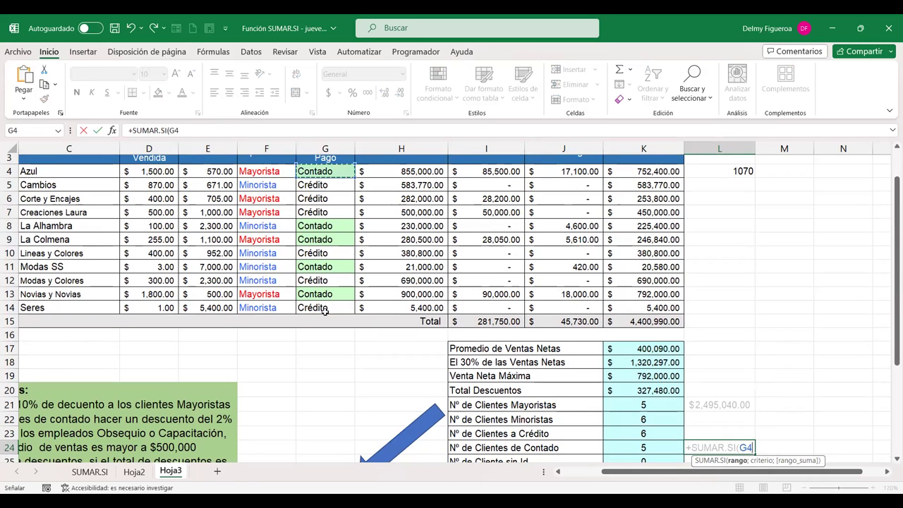
key("ctrl+shift+Down")
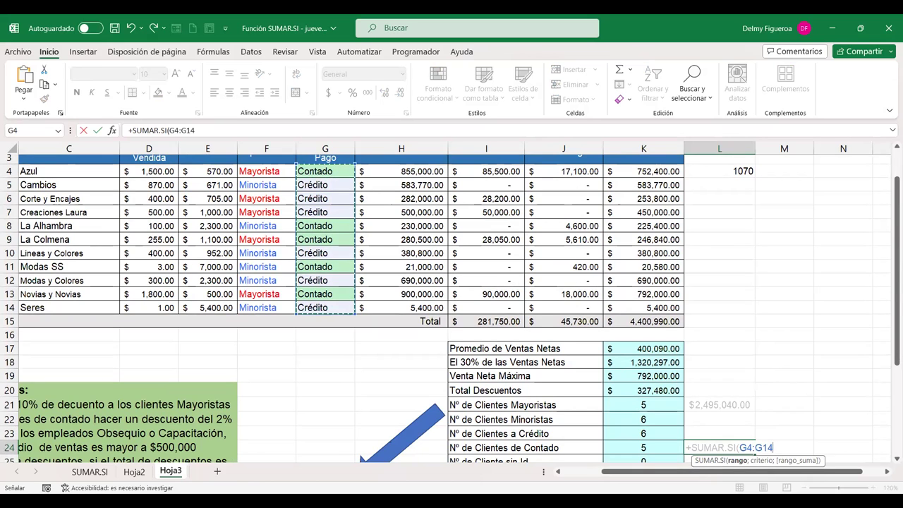
- Finish it with criterion "Contado" and sum range K4:K14, then apply Accounting format
type(";\"")
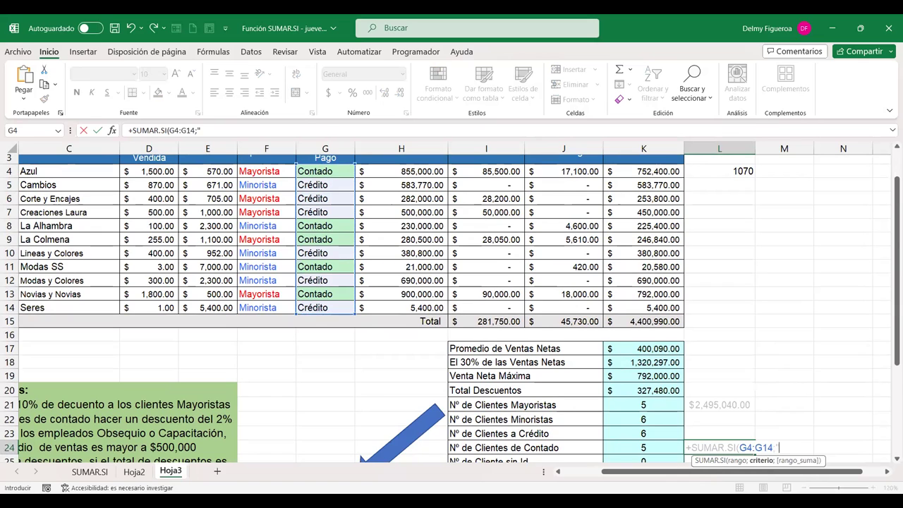
type("Contado\"")
type(";")
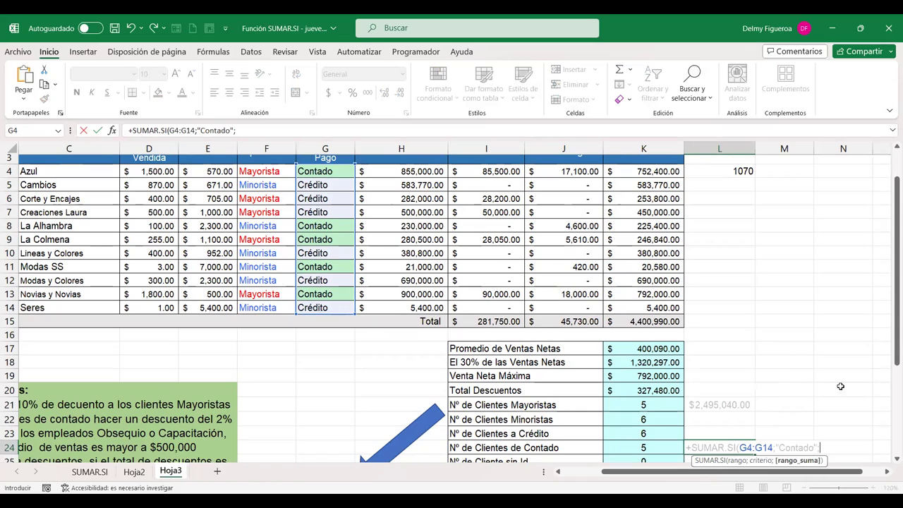
left_click(657, 171)
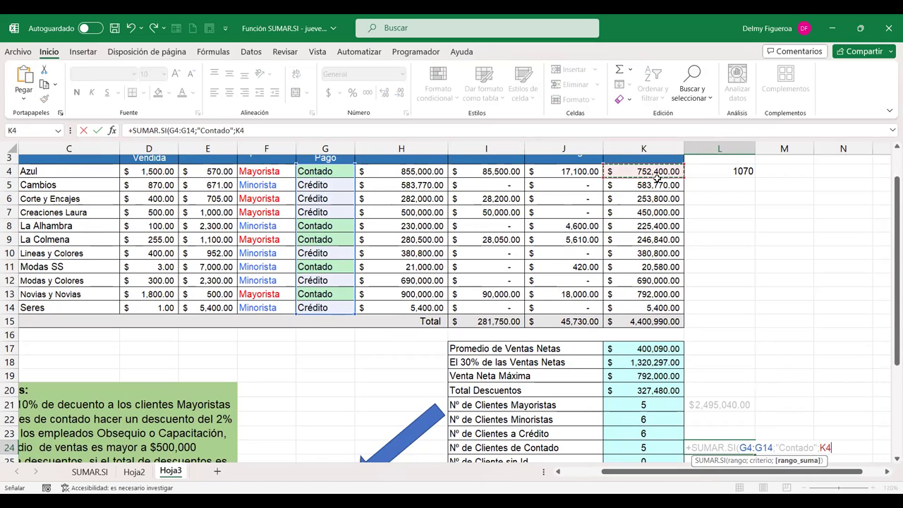
left_click(649, 308, "shift")
scroll(747, 279, "up", 1)
scroll(747, 279, "down", 3)
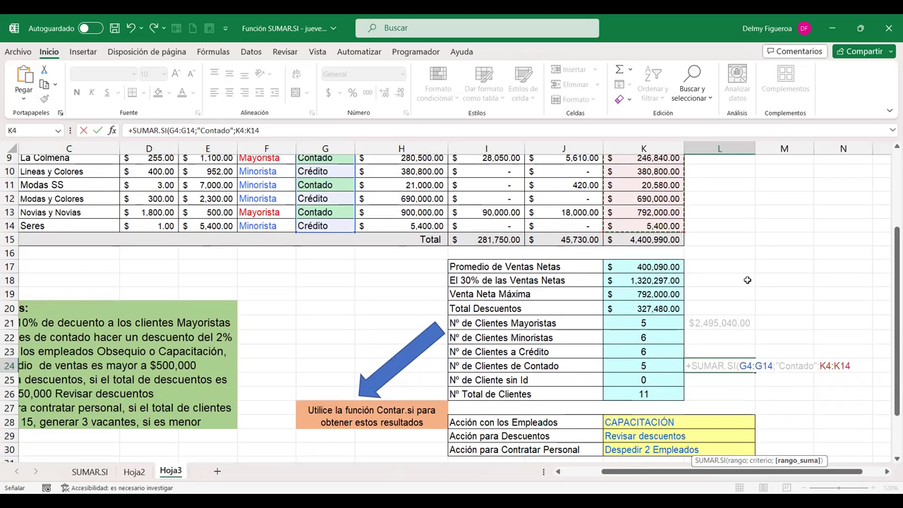
key("Return")
key("Up")
left_click(328, 92)
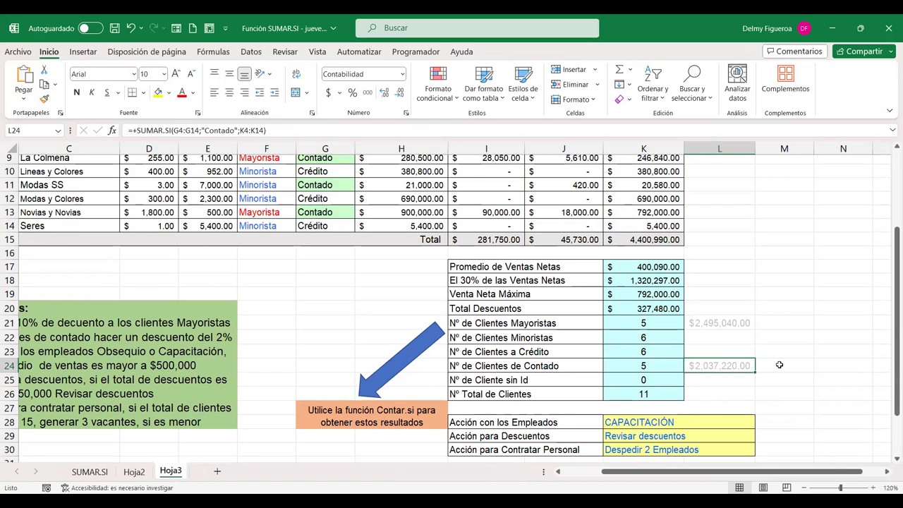
- Set the font colour of L21 and L24 to Automático black
scroll(776, 365, "up", 1)
scroll(762, 363, "up", 2)
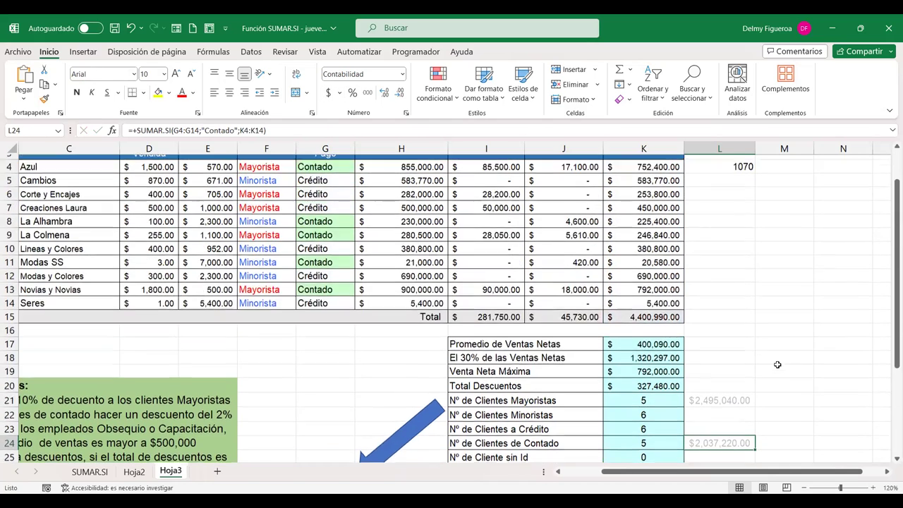
scroll(741, 340, "down", 1)
scroll(740, 340, "up", 1)
scroll(740, 341, "down", 1)
scroll(739, 340, "down", 2)
left_click(733, 321, "ctrl")
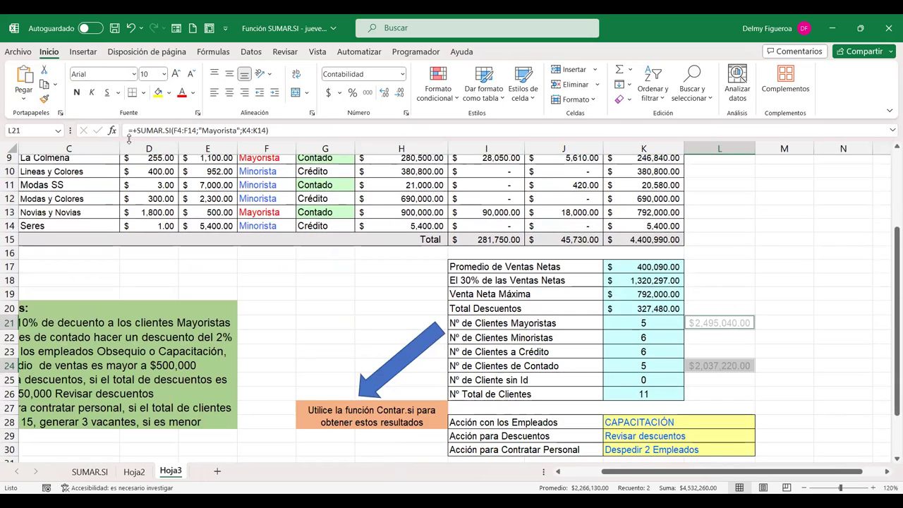
left_click(193, 92)
left_click(215, 108)
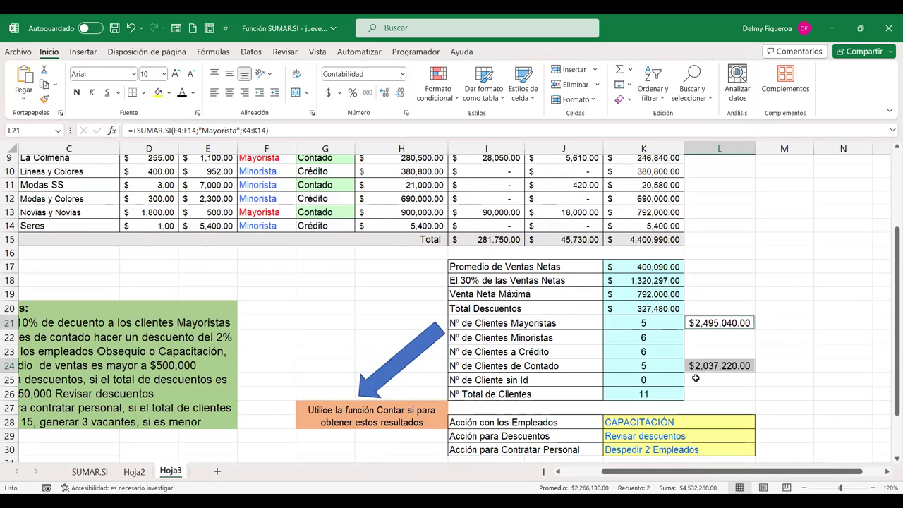
- Check the L21 and L24 totals, then select empty cell L23
left_click(737, 320)
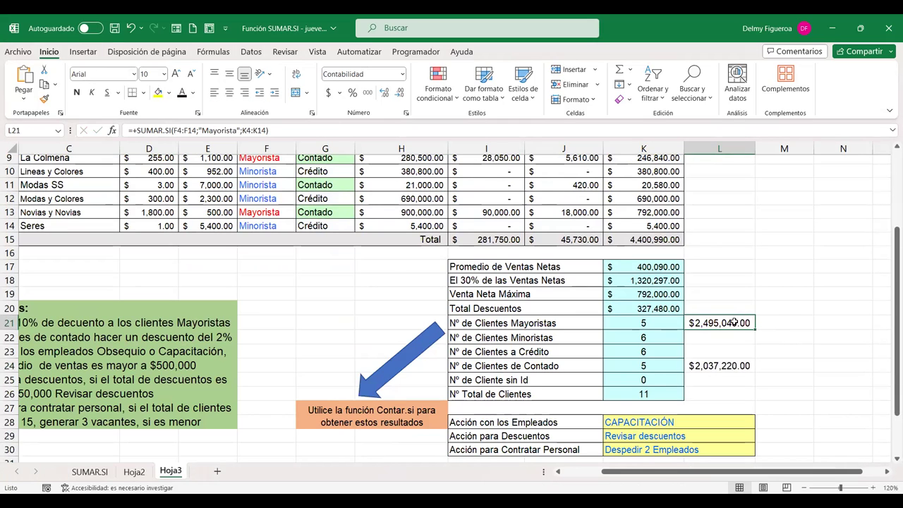
left_click(721, 366)
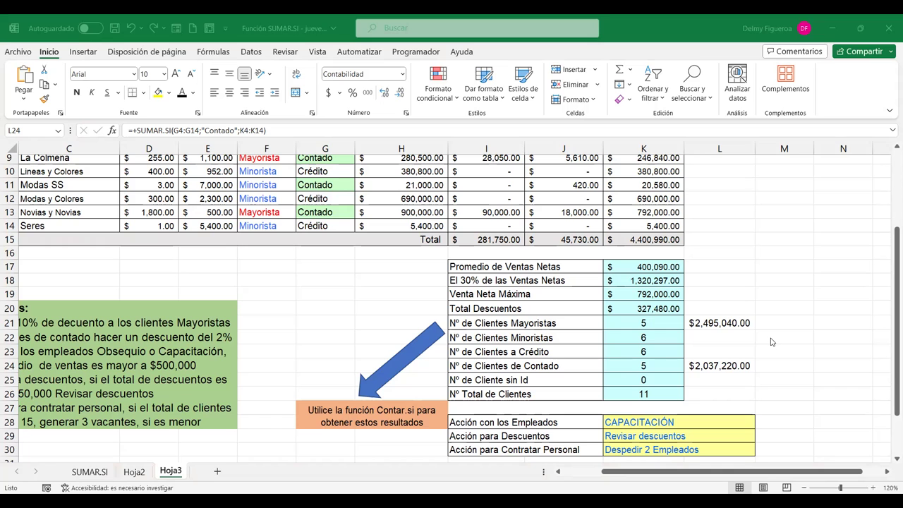
left_click(717, 349)
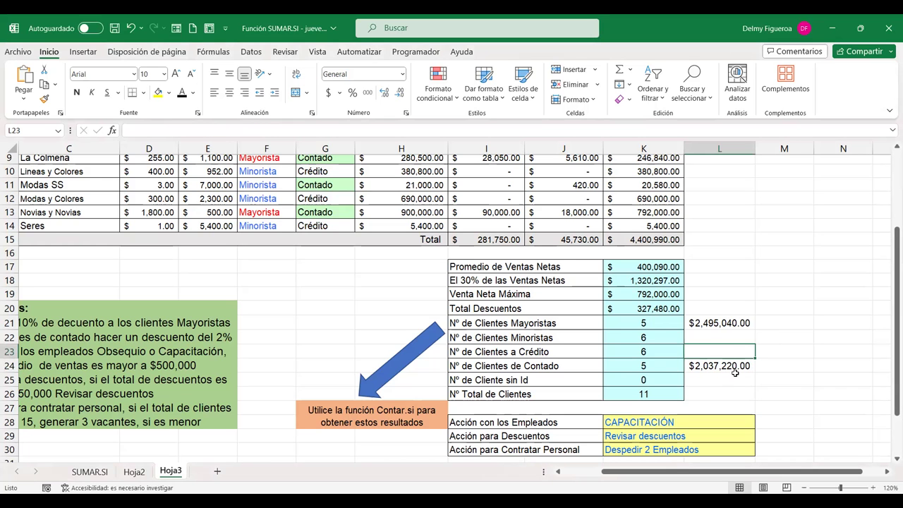
scroll(735, 366, "up", 2)
scroll(730, 364, "up", 1)
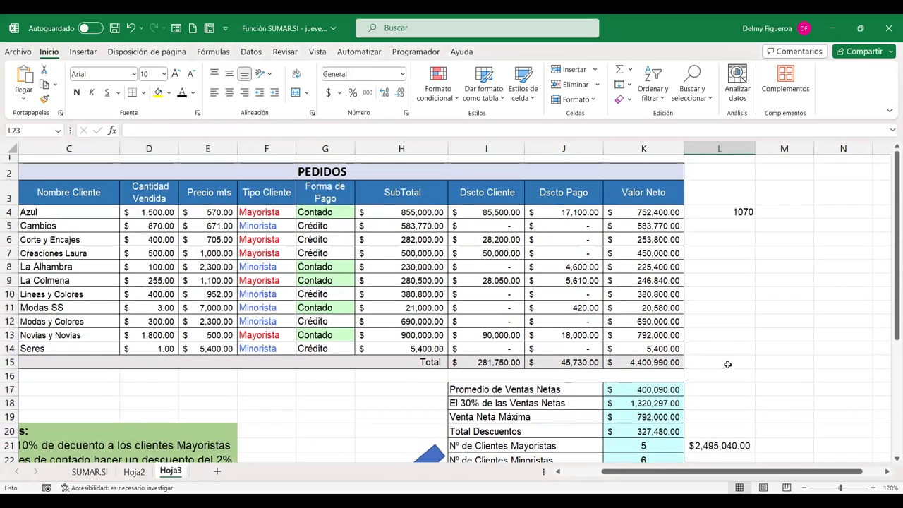
scroll(738, 334, "down", 1)
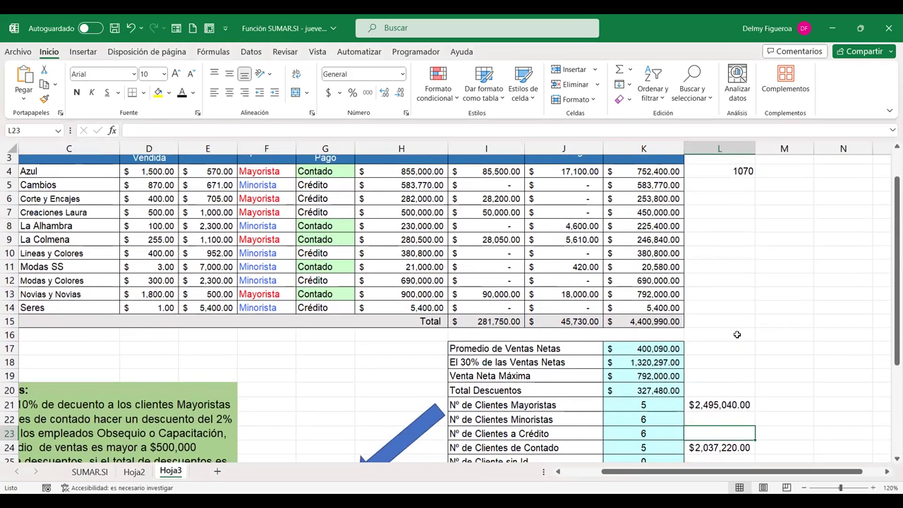
scroll(737, 335, "down", 1)
scroll(737, 339, "down", 1)
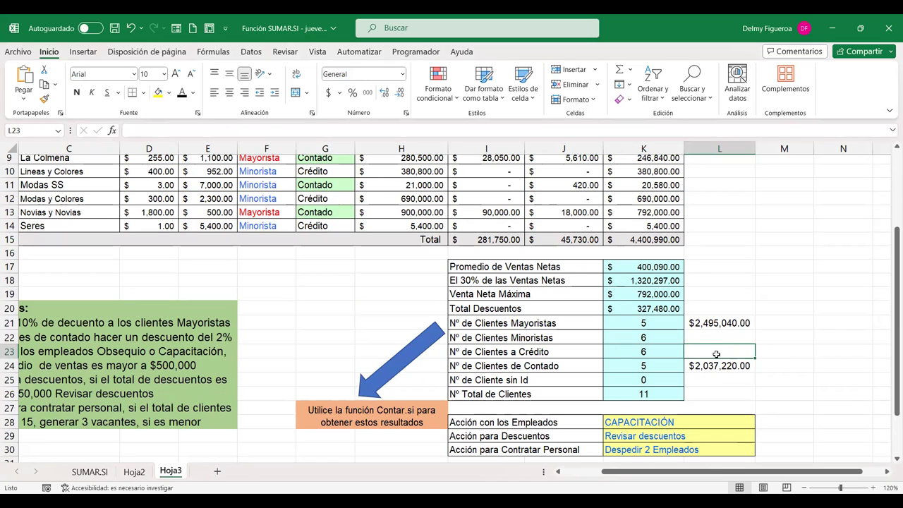
- In L23, start a SUMAR.SI formula with G4:G14 as the criteria range
type("+")
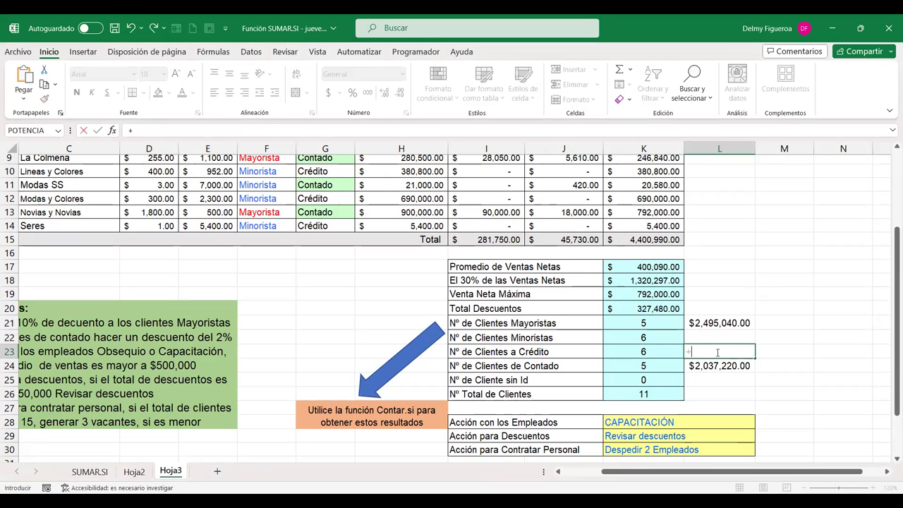
type("sumar")
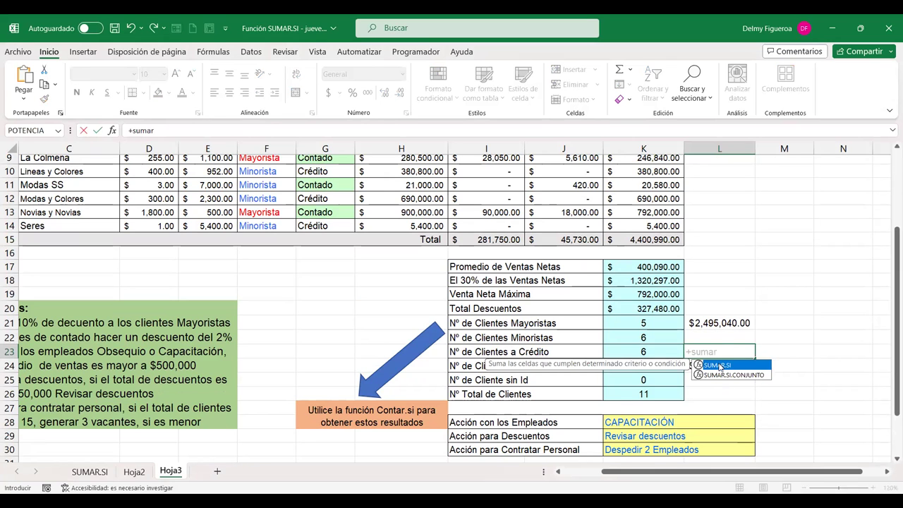
double_click(720, 366)
scroll(338, 221, "up", 3)
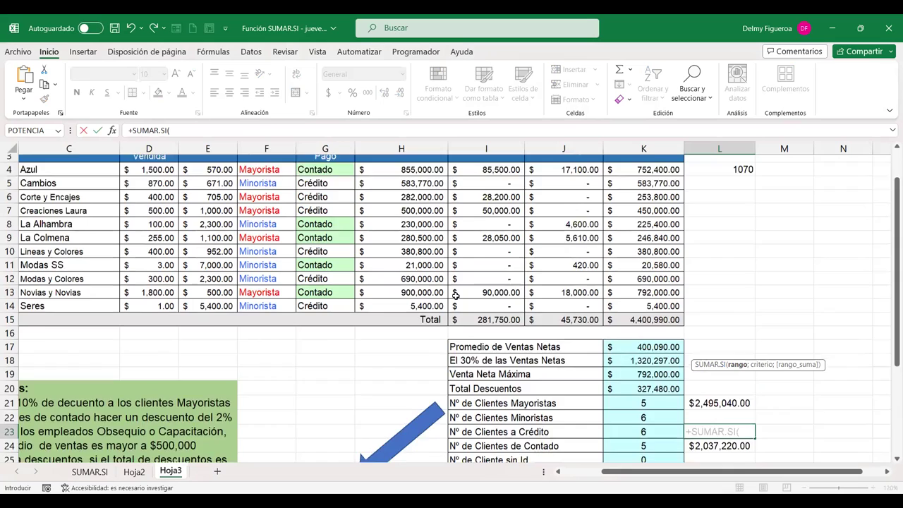
left_click(336, 213)
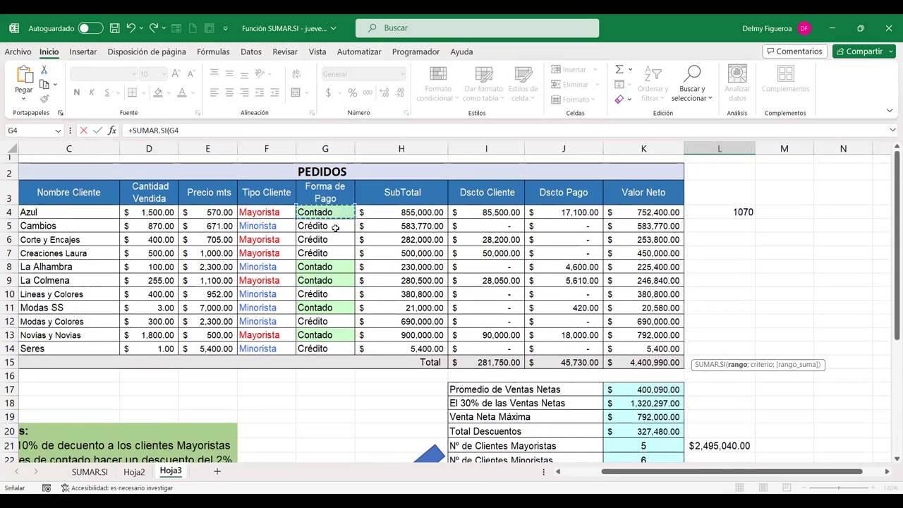
left_click(340, 351, "shift")
scroll(800, 347, "down", 3)
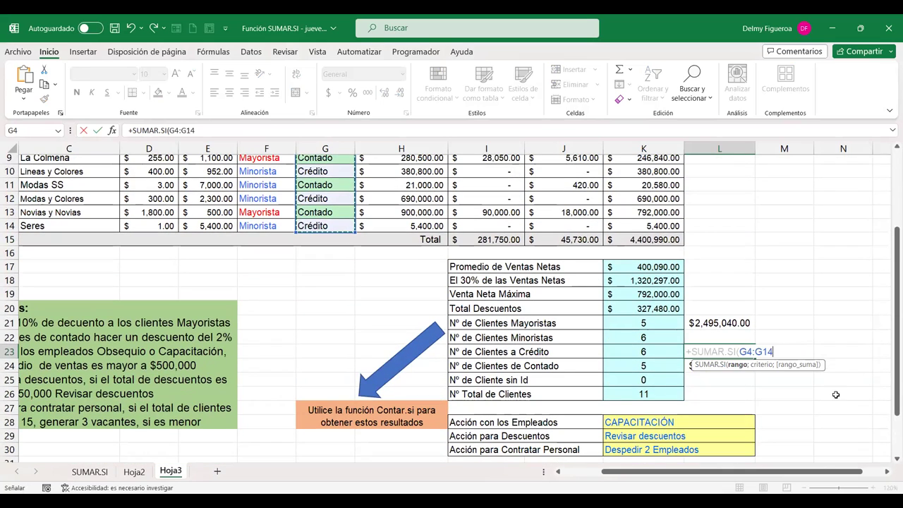
- Finish it with criterion "<>Contado" and sum range K4:K14, giving 2363770
type(";")
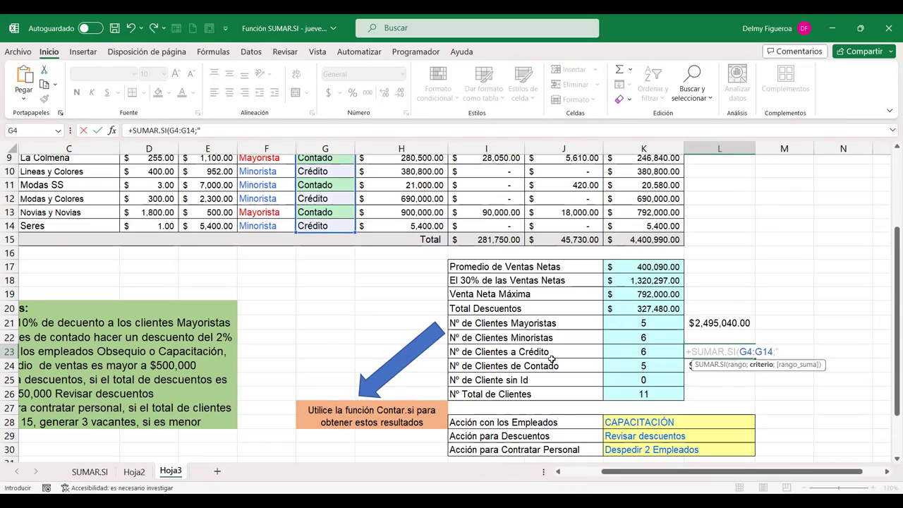
type("<>")
type("Co")
type("ntado")
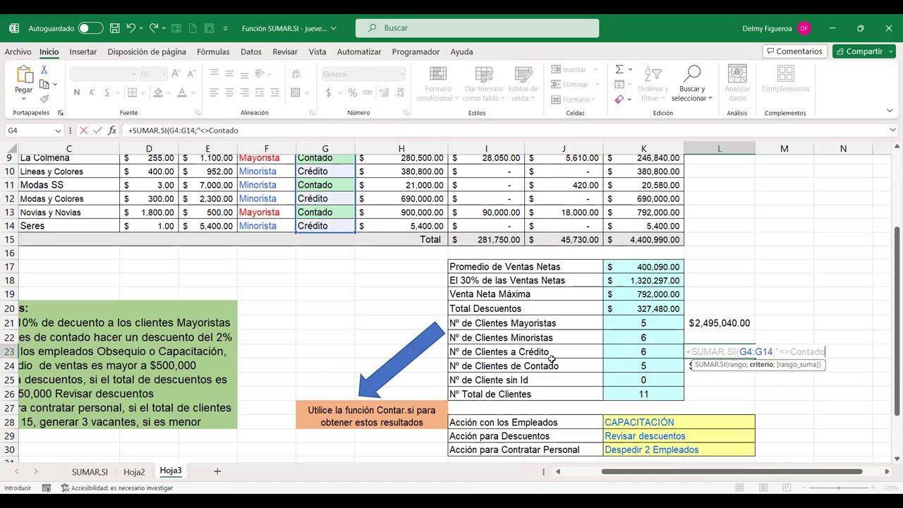
type("\";")
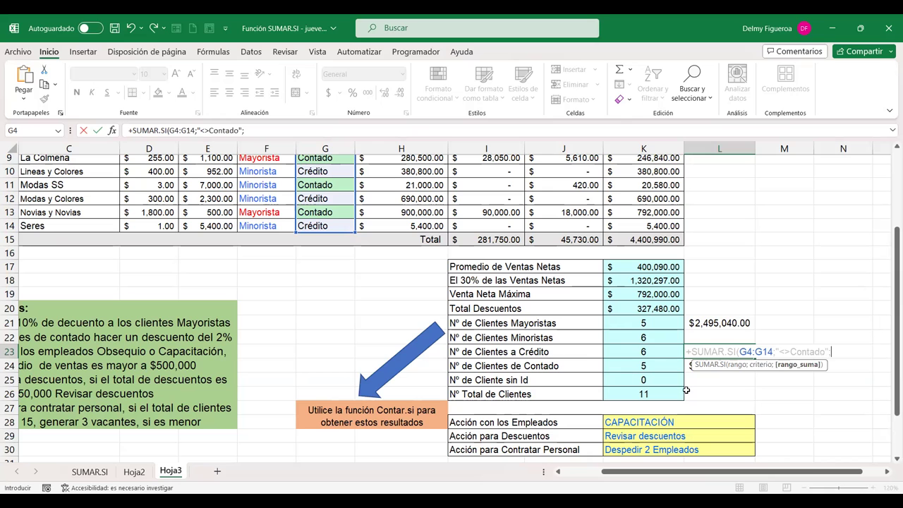
scroll(730, 347, "up", 3)
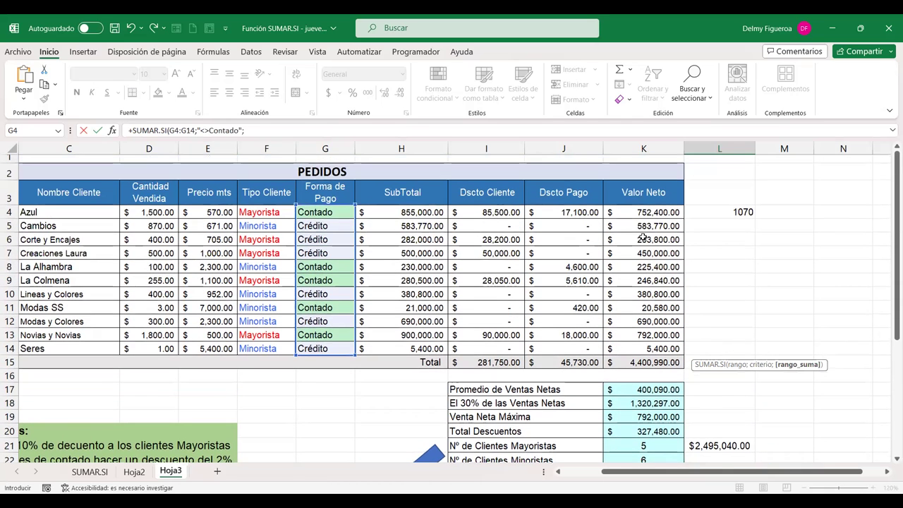
left_click_drag(654, 211, 651, 349)
scroll(868, 397, "down", 3)
key("Return")
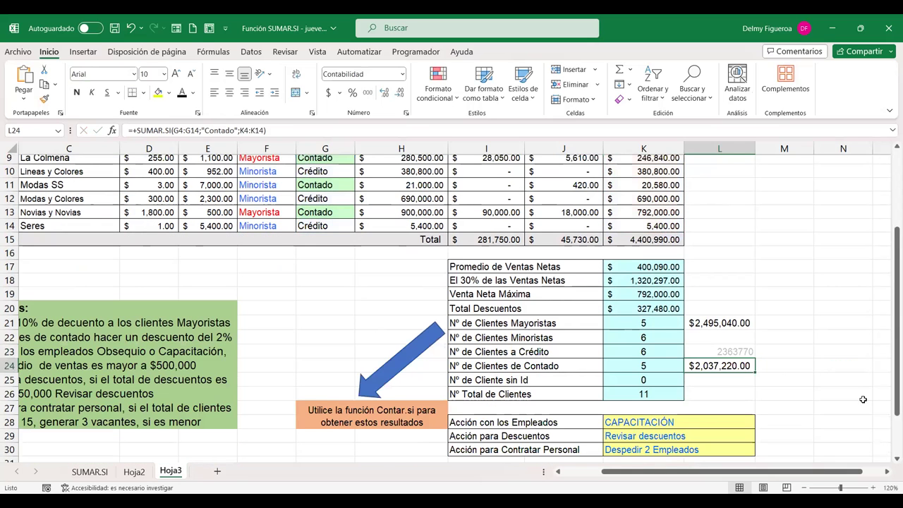
left_click(741, 349)
- Format L23 as Contabilidad currency ($2,363,770.00) and review its not-Contado SUMAR.SI formula
left_click(329, 92)
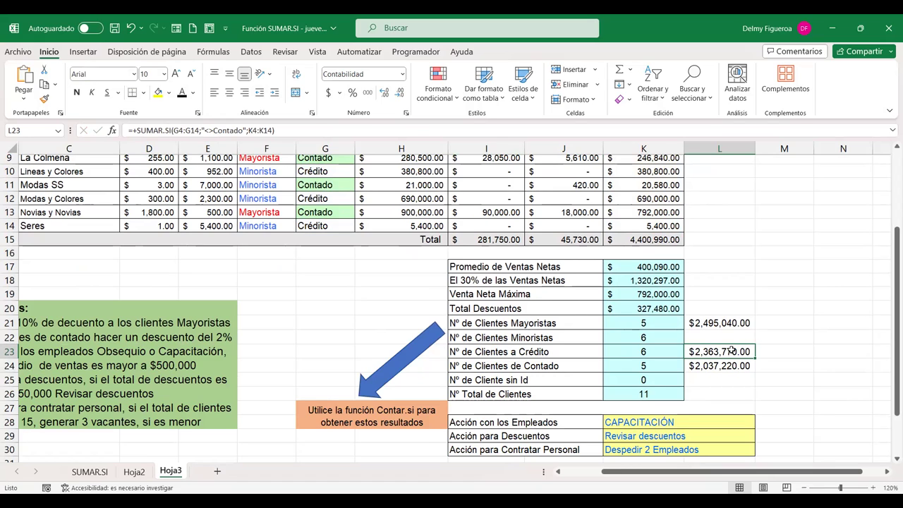
double_click(739, 351)
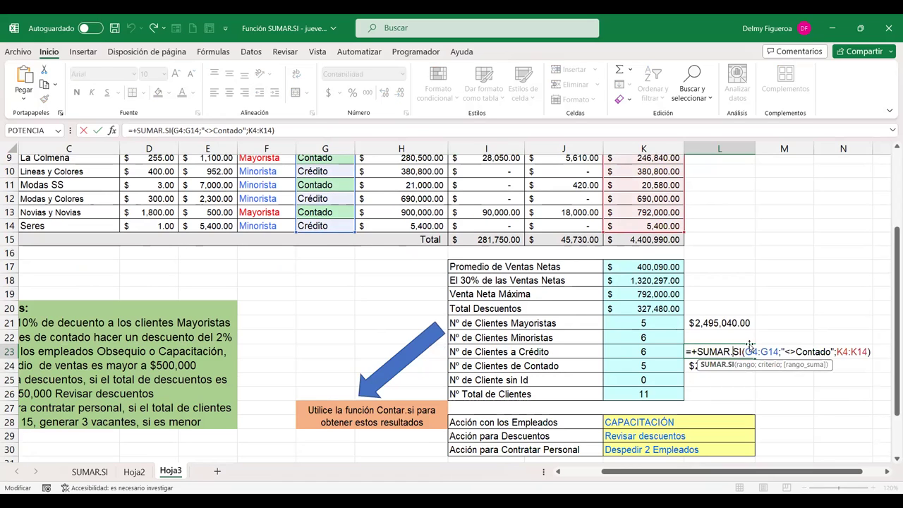
left_click(806, 351)
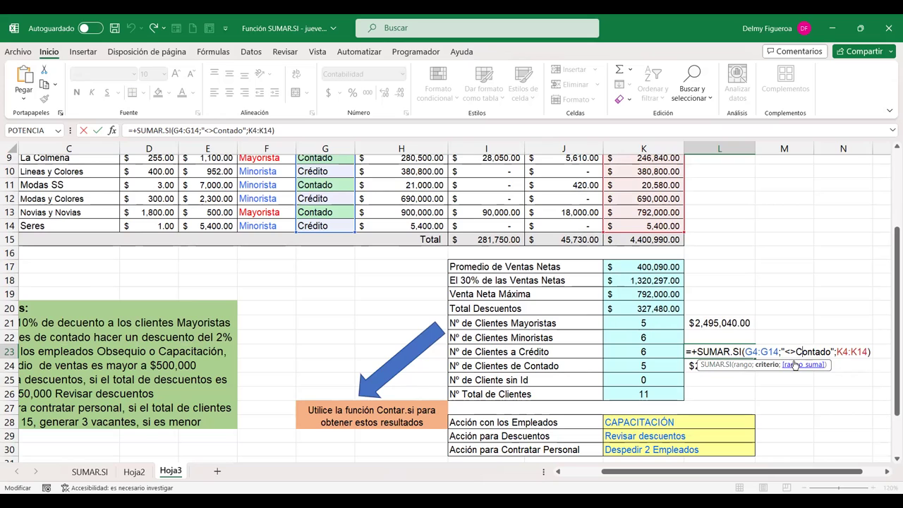
key("Return")
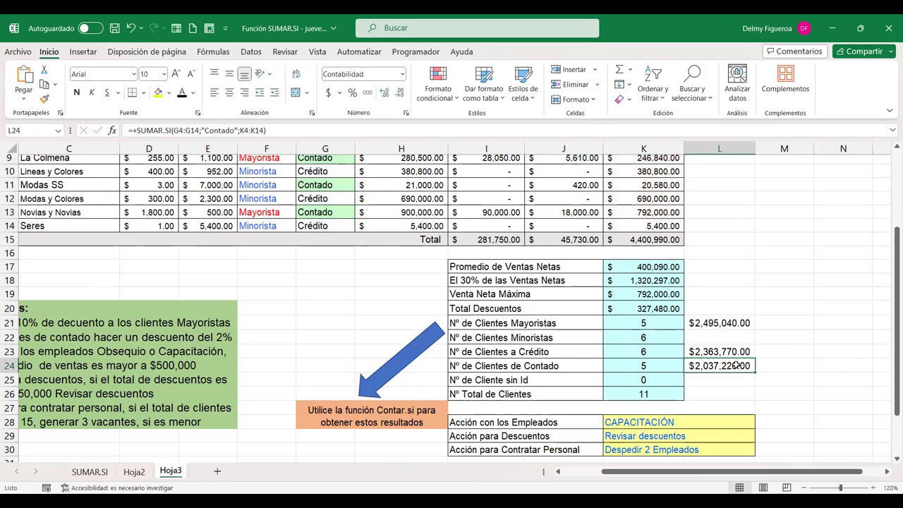
- Compare the L24 Contado formula with L23's, leaving both formulas unchanged
double_click(736, 366)
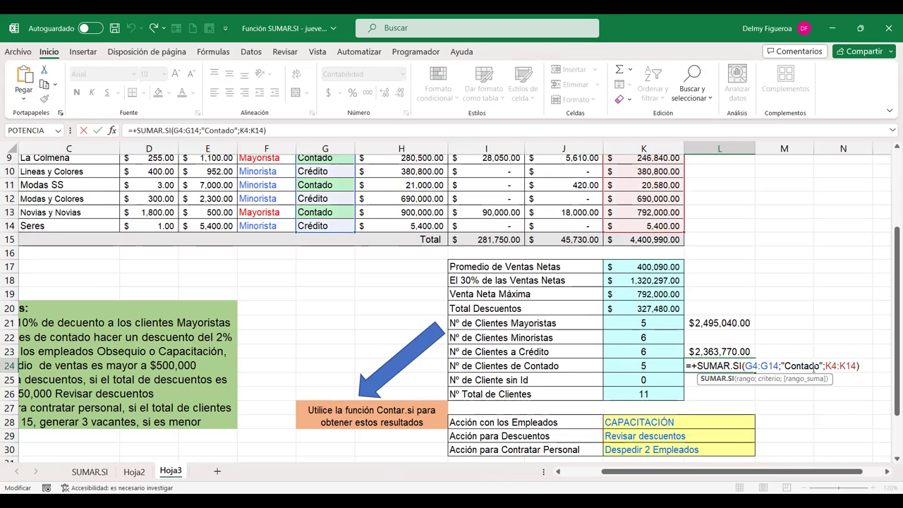
key("Return")
left_click(723, 351)
double_click(723, 352)
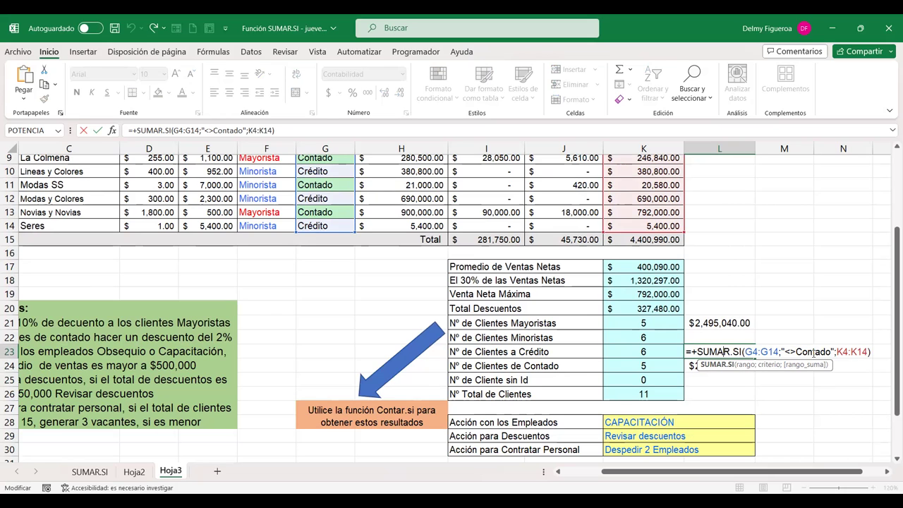
key("ctrl+Return")
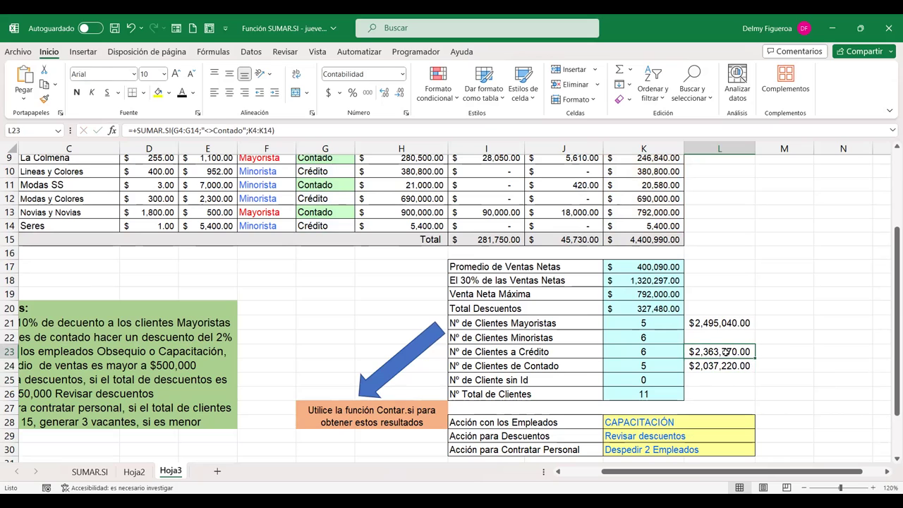
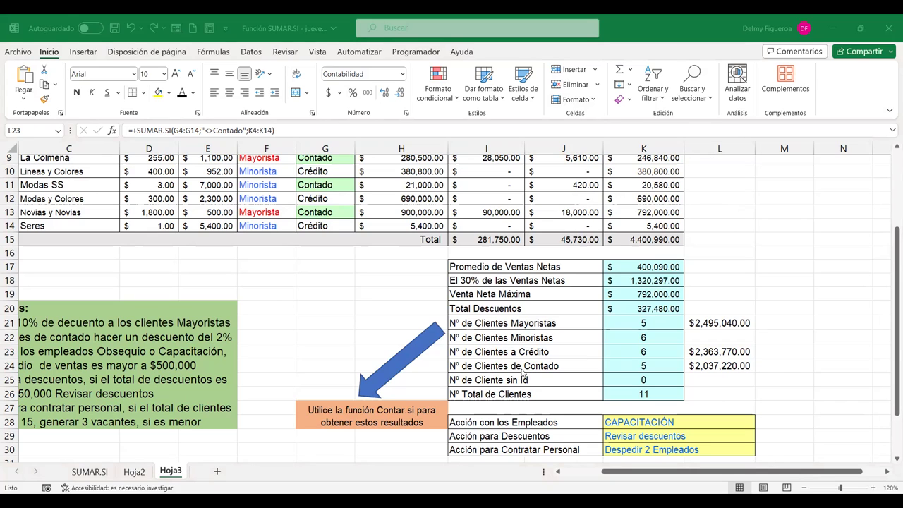
- Try removing the quotes around <>Contado in the L23 formula, then restore them after the error
left_click(719, 352)
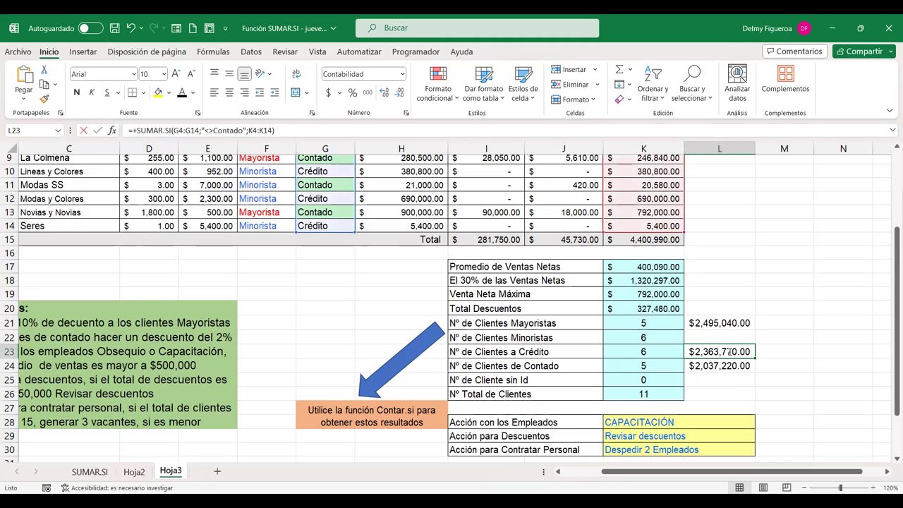
double_click(729, 351)
left_click(785, 351)
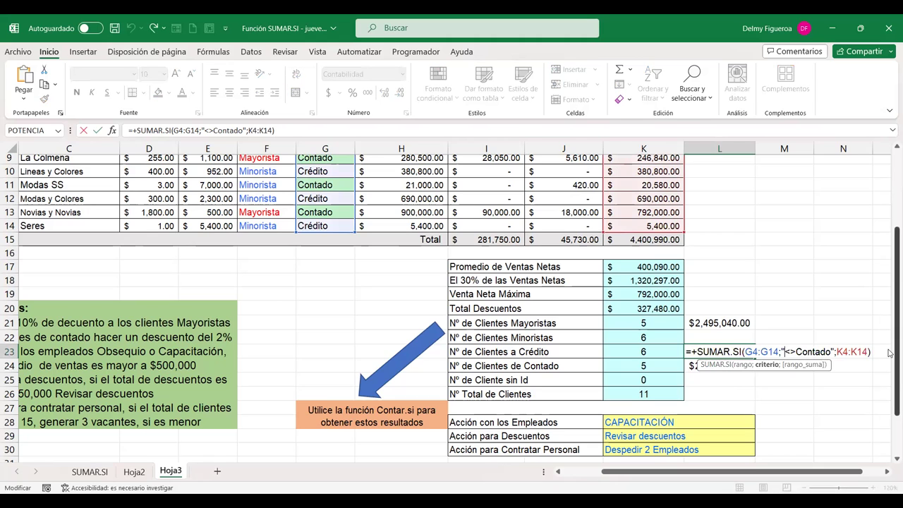
key("BackSpace")
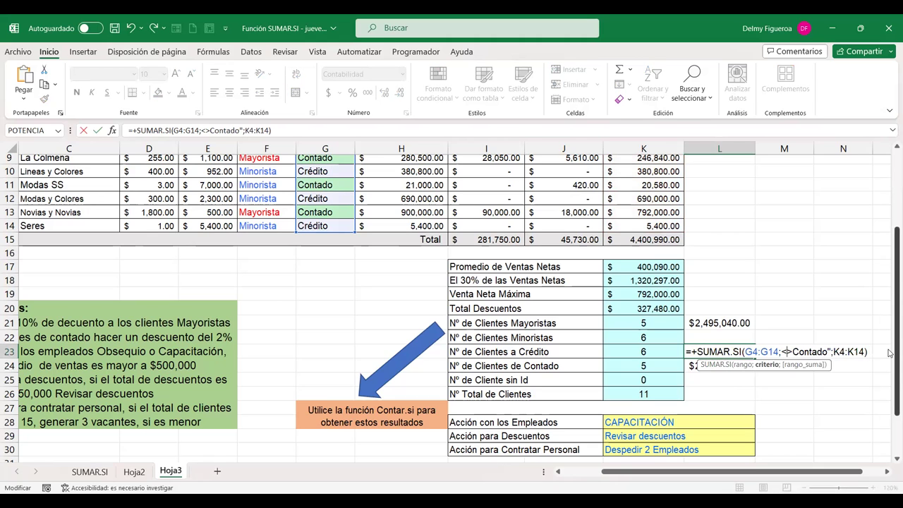
key("Delete")
key("Return")
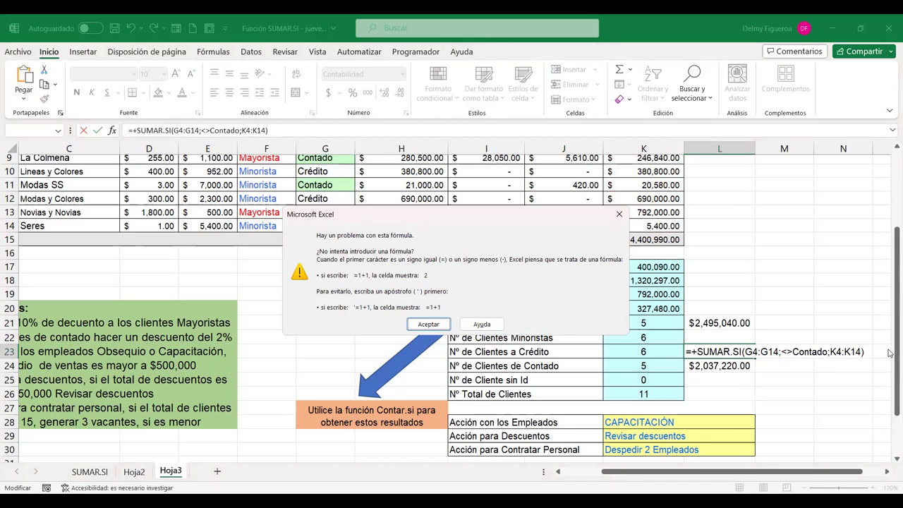
key("Return")
type("\"")
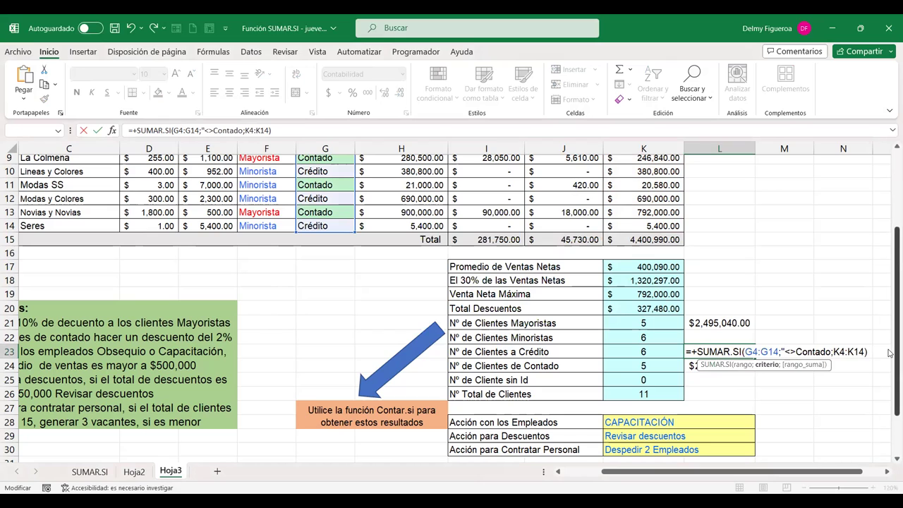
key("Right")
key("Right")
key("Right")
key("Right")
key("Right")
key("Right")
type("\"")
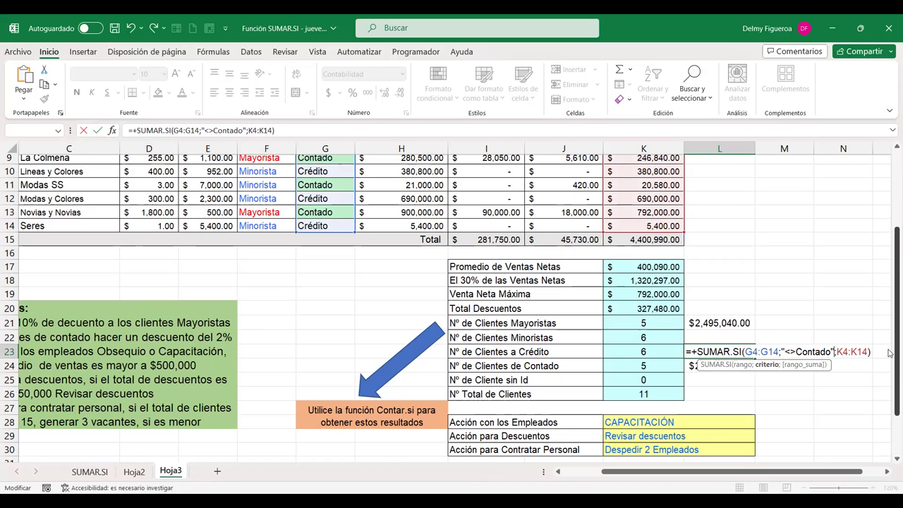
key("ctrl+Return")
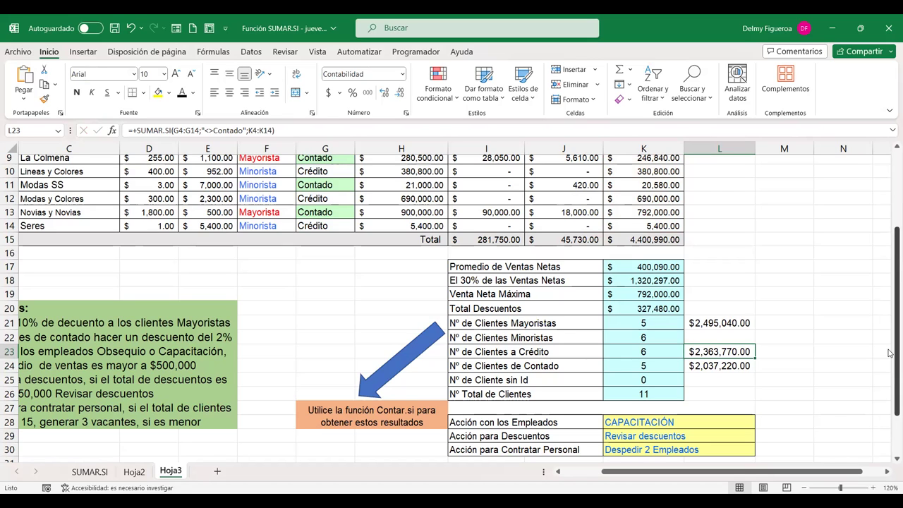
- Recheck the L23 formula and confirm it unchanged
key("Down")
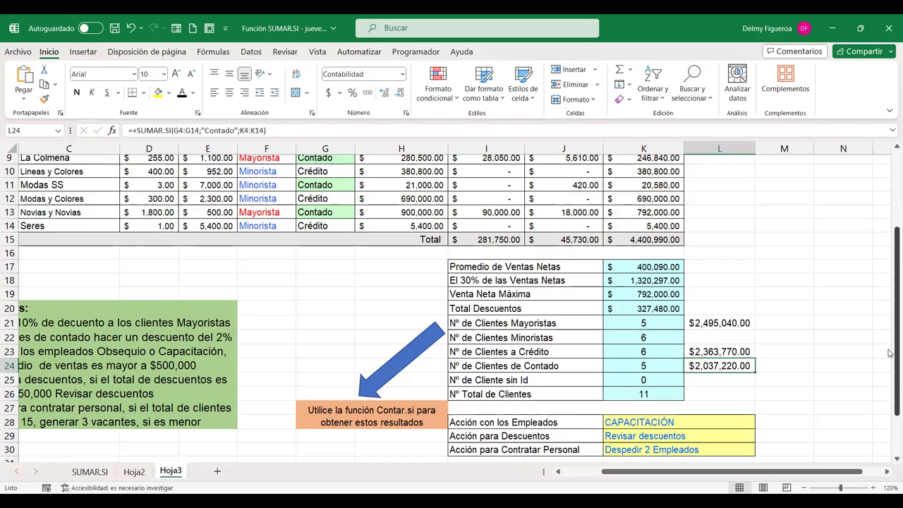
key("Up")
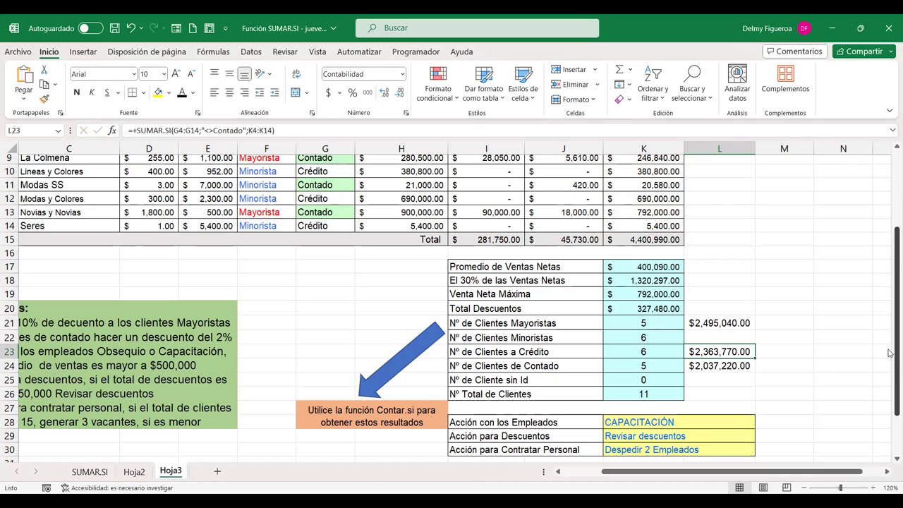
key("F2")
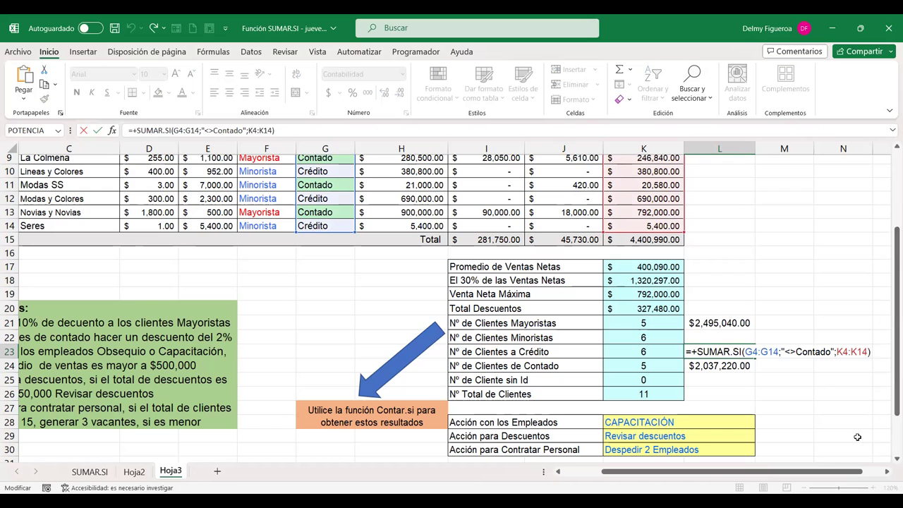
key("Return")
scroll(785, 344, "up", 1)
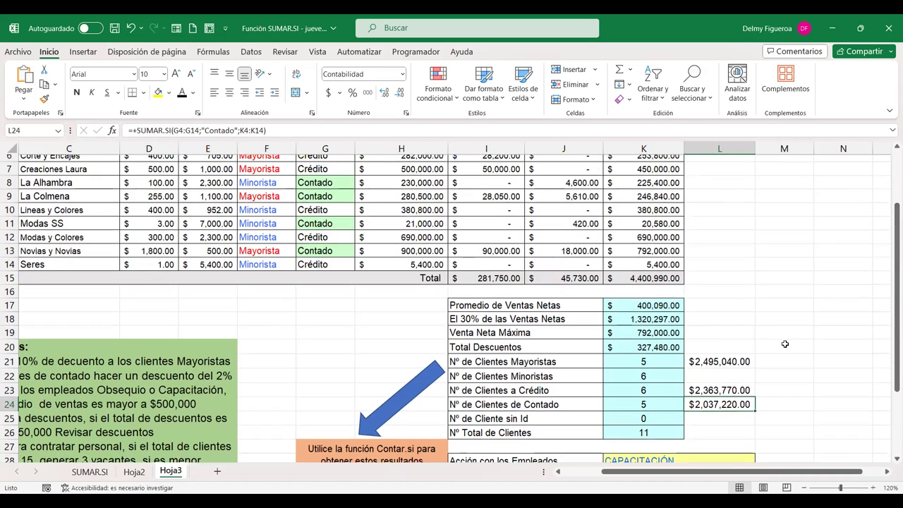
scroll(785, 344, "up", 2)
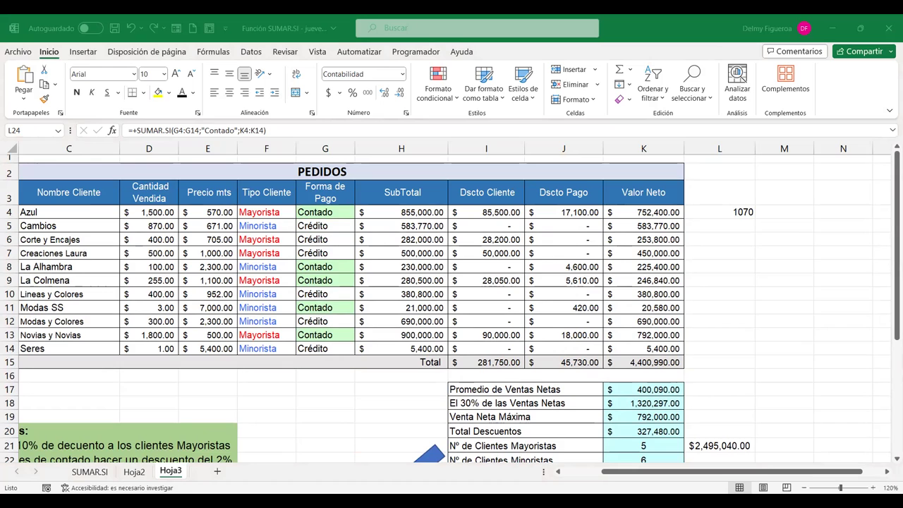
- Look over the table from the top, selecting Modas y Colores and the empty cells L5 and M5
left_click(726, 267)
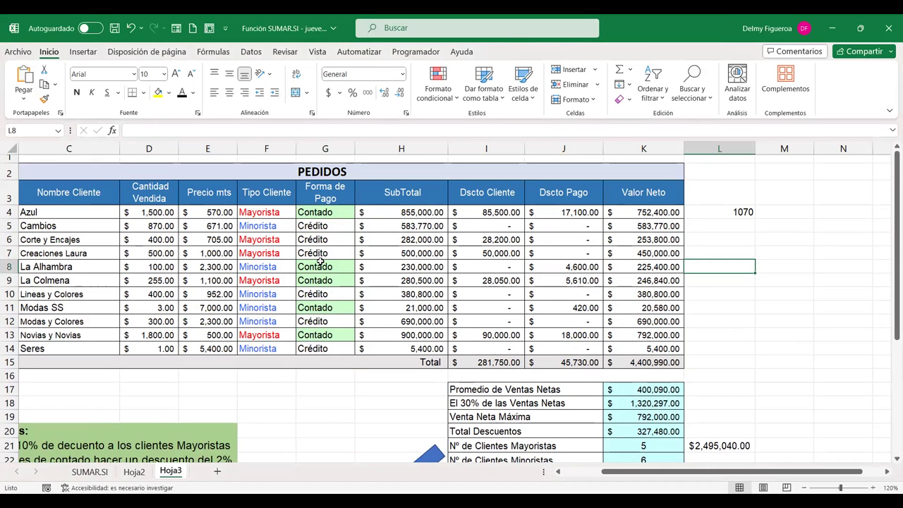
key("ctrl+Home")
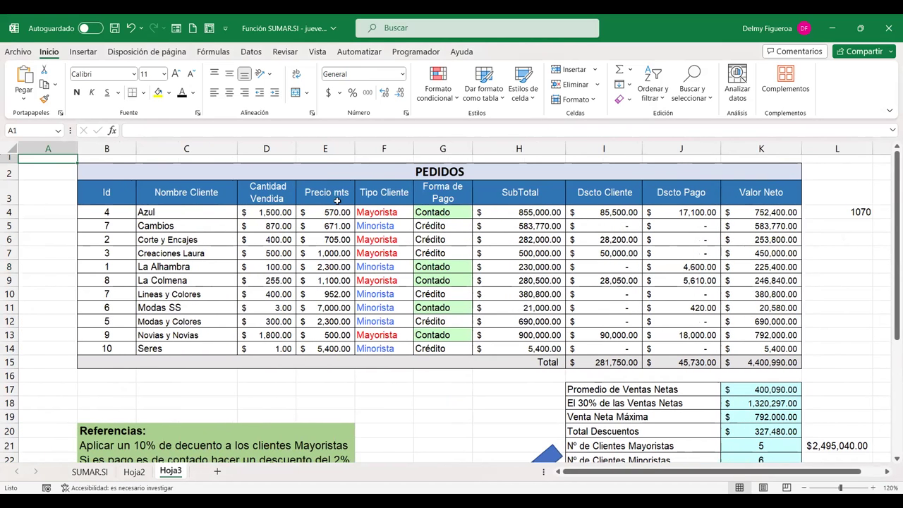
left_click(200, 319)
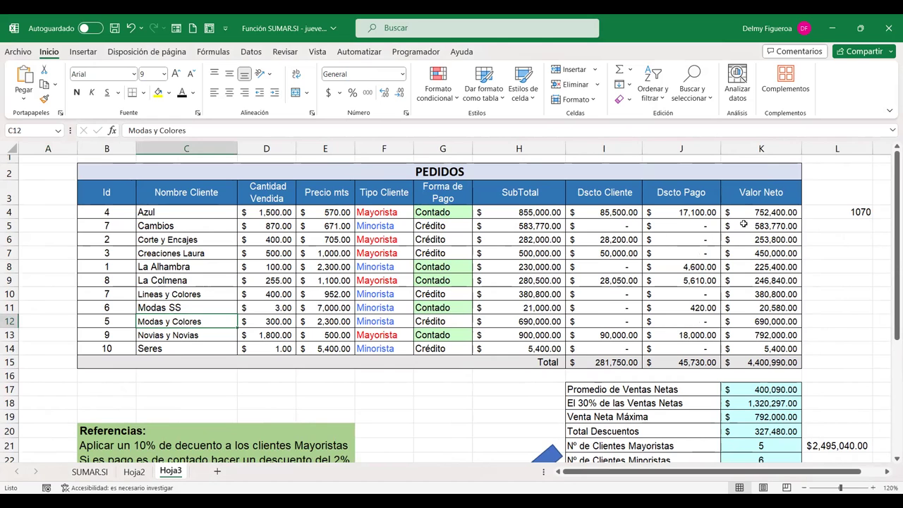
left_click(846, 225)
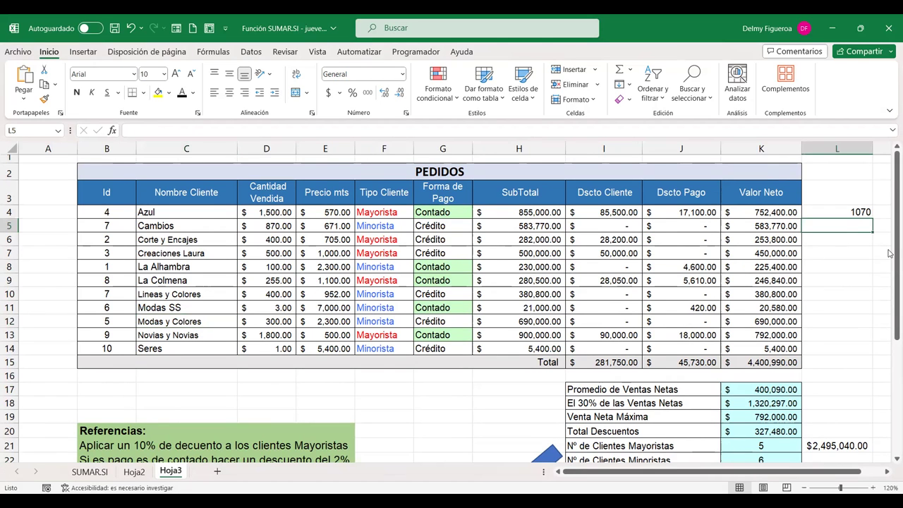
scroll(890, 253, "right", 1)
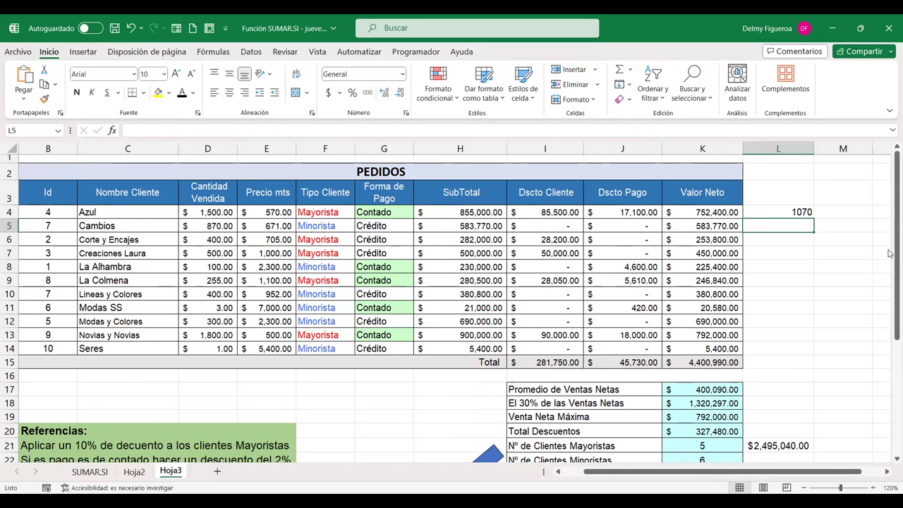
key("Right")
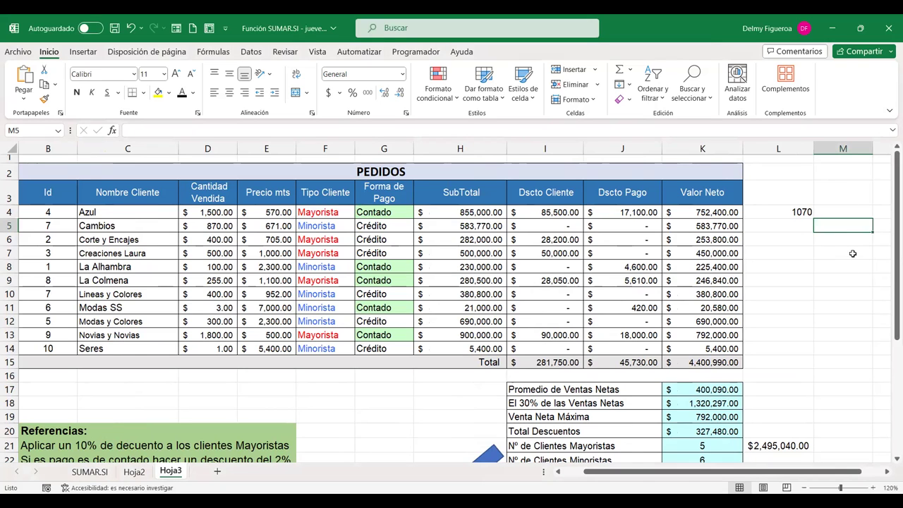
- Inspect the formula giving 1070 in L4, then start and cancel an entry in L5
left_click(797, 210)
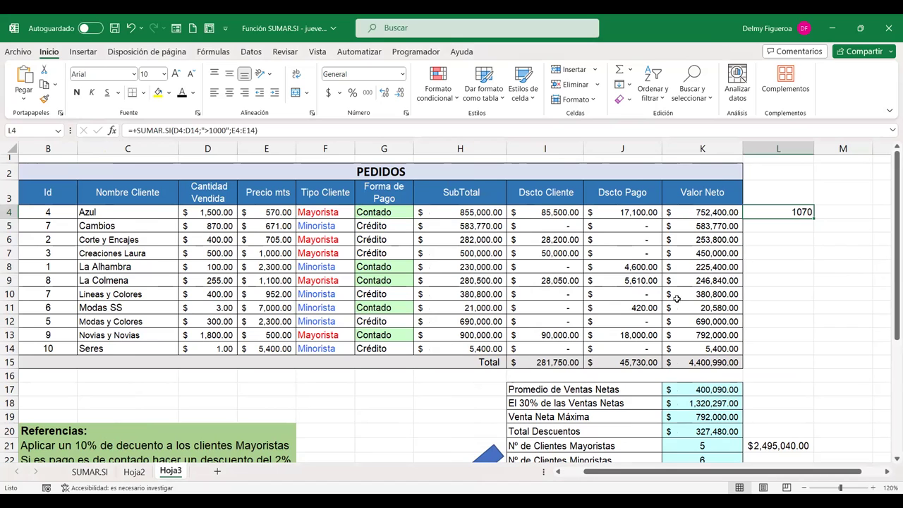
left_click(781, 226)
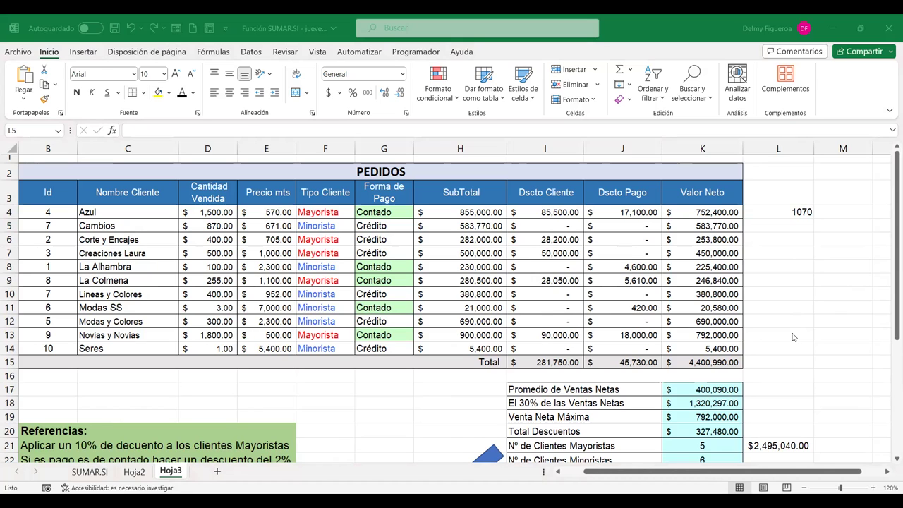
left_click(799, 228)
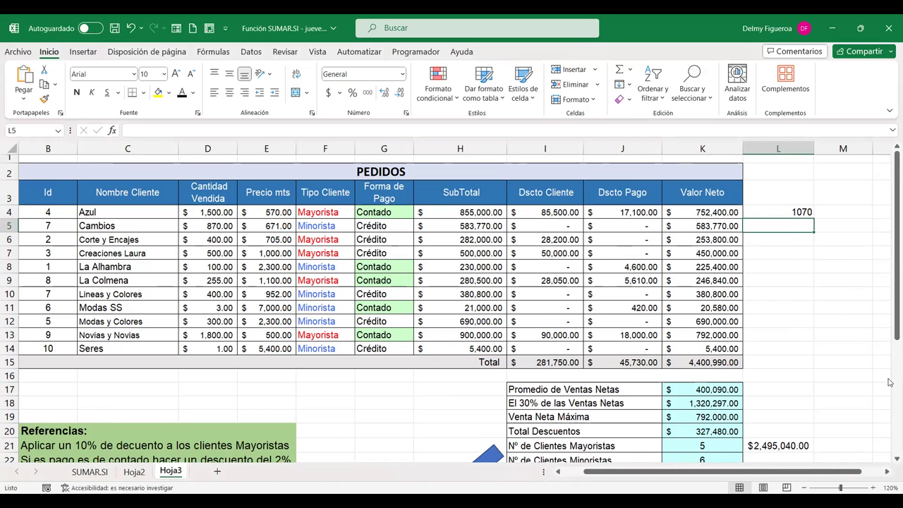
type("=")
key("Escape")
left_click(887, 471)
left_click(887, 471)
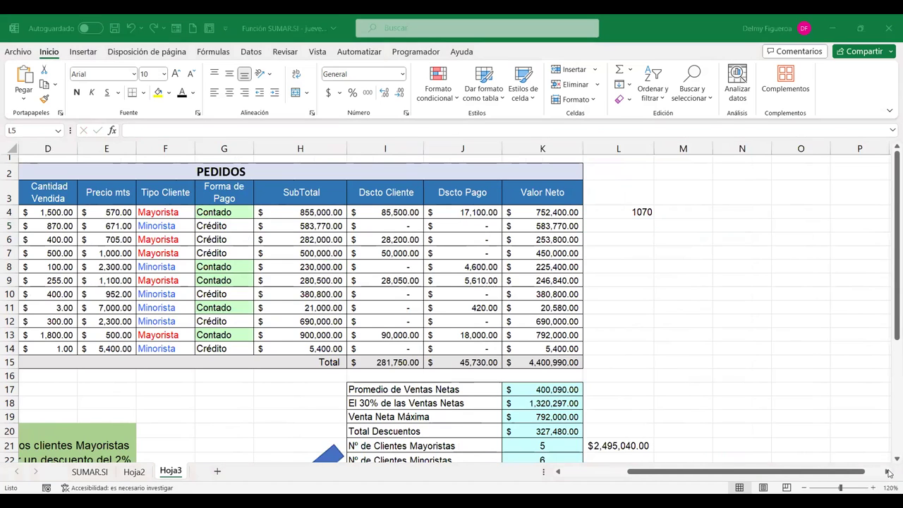
left_click(630, 225)
- Briefly select the SubTotal and Dscto Cliente columns, then return to the top of the sheet
key("alt+Tab")
scroll(305, 373, "down", 2)
scroll(305, 373, "up", 2)
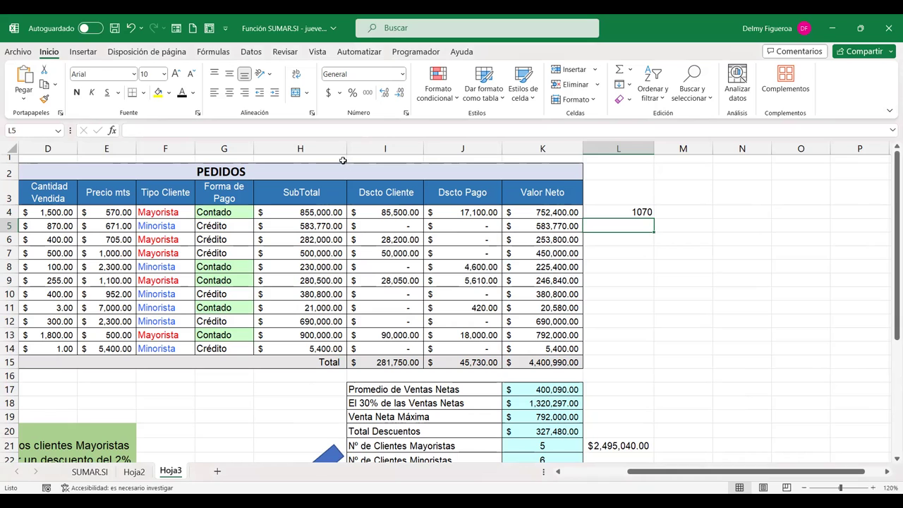
left_click_drag(335, 143, 399, 148)
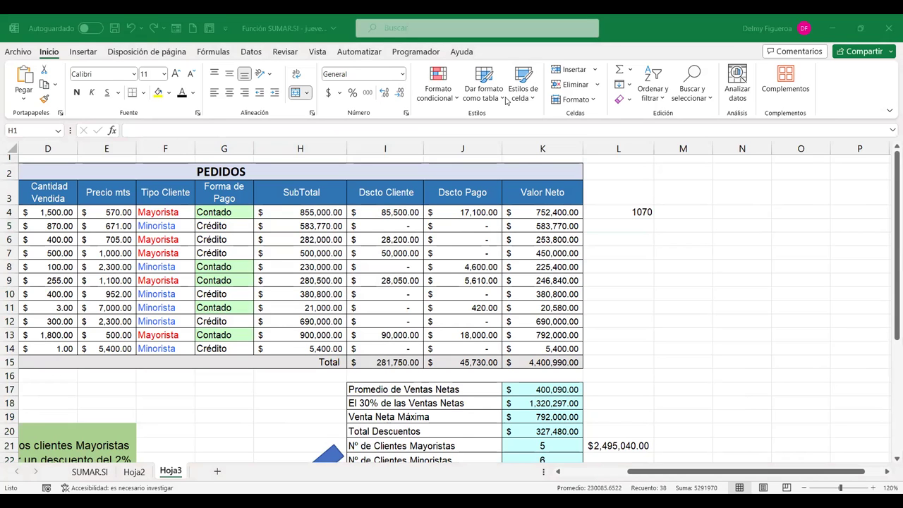
left_click(601, 477)
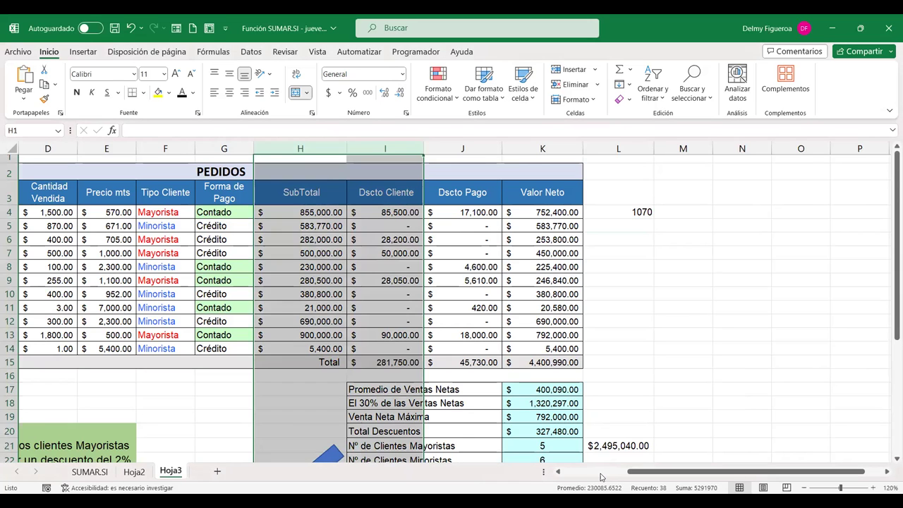
left_click(601, 477)
left_click(442, 408)
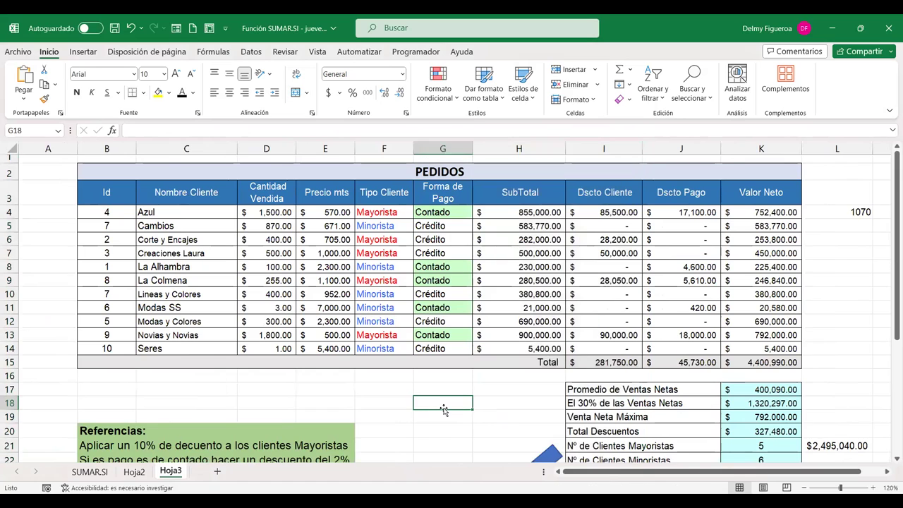
key("ctrl+Home")
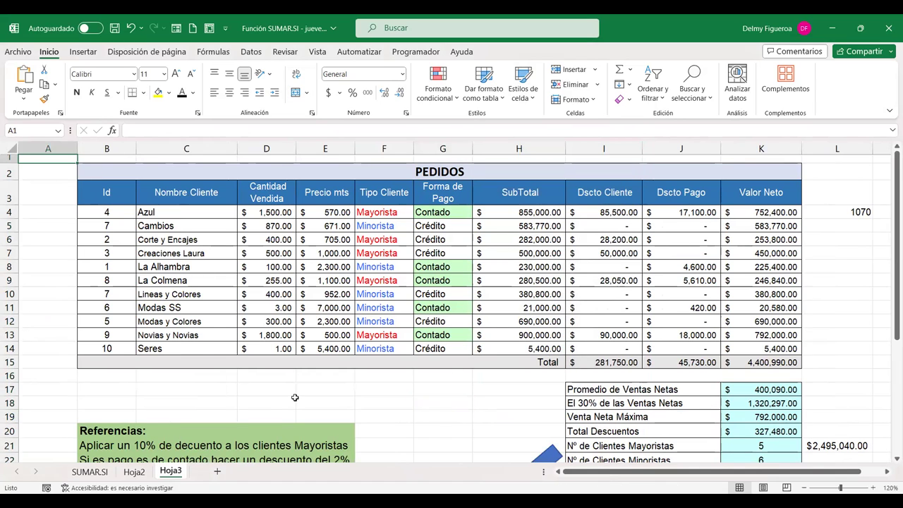
scroll(298, 397, "down", 5)
scroll(303, 395, "down", 2)
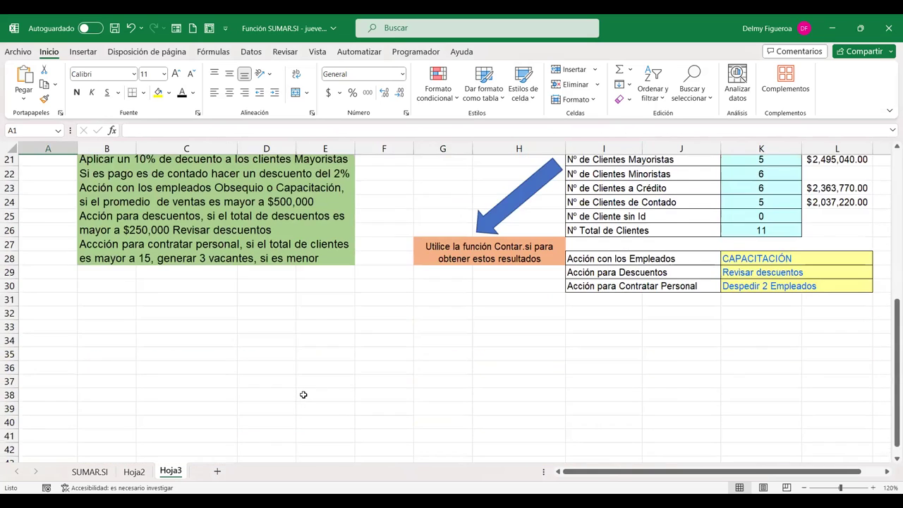
scroll(303, 395, "up", 3)
scroll(303, 395, "up", 4)
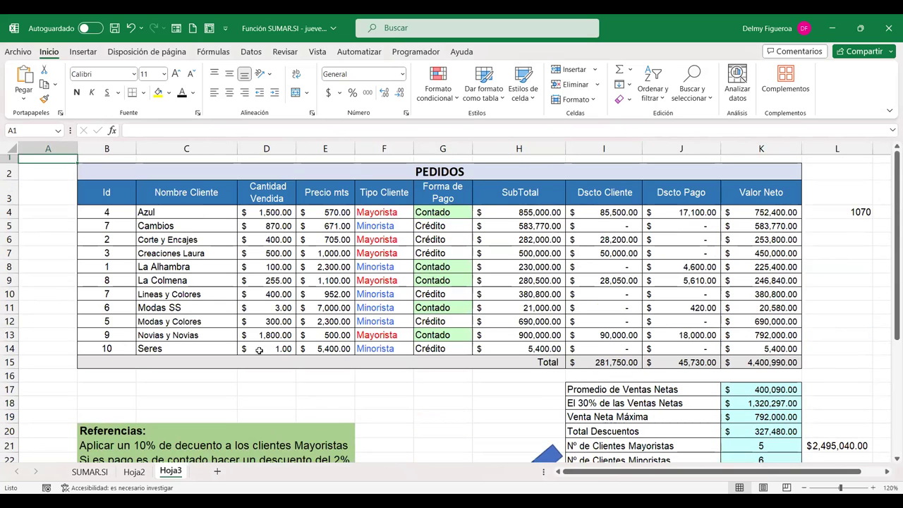
- Erase B8, C12 and G9 to show blanks, undo the deletion, then copy C4:C14
left_click(111, 266)
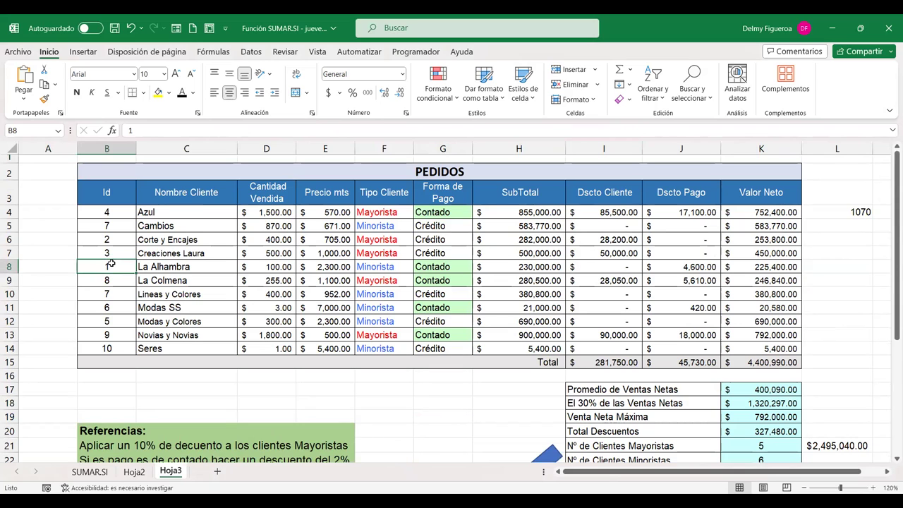
key("Delete")
left_click(211, 321)
key("Delete")
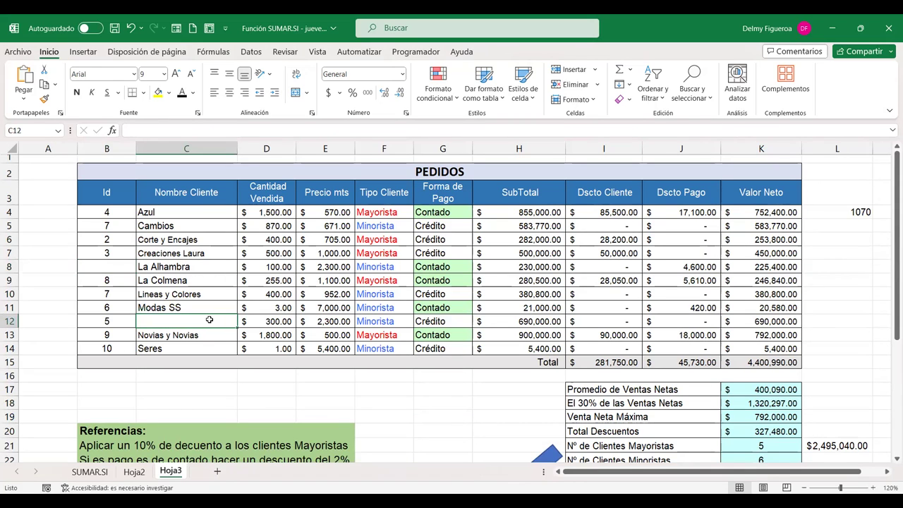
left_click(442, 281)
key("Delete")
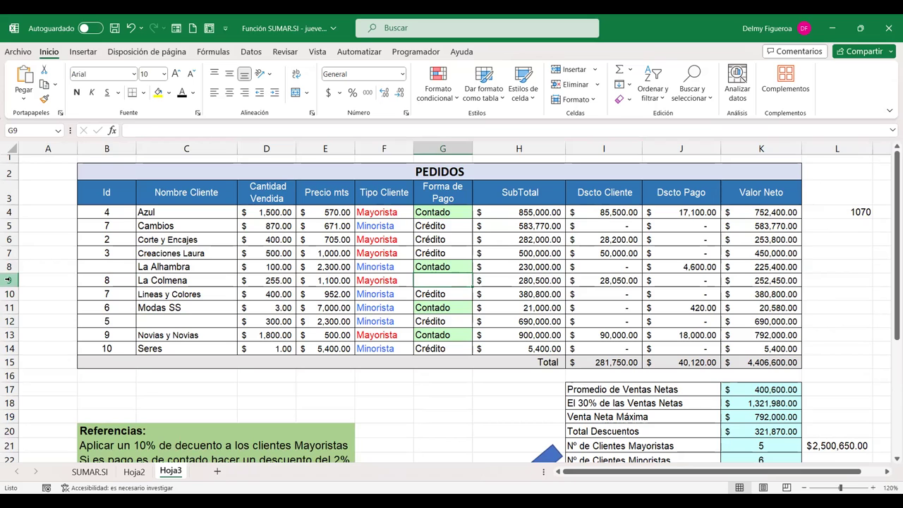
key("ctrl+z")
key("ctrl+z")
key("ctrl+z")
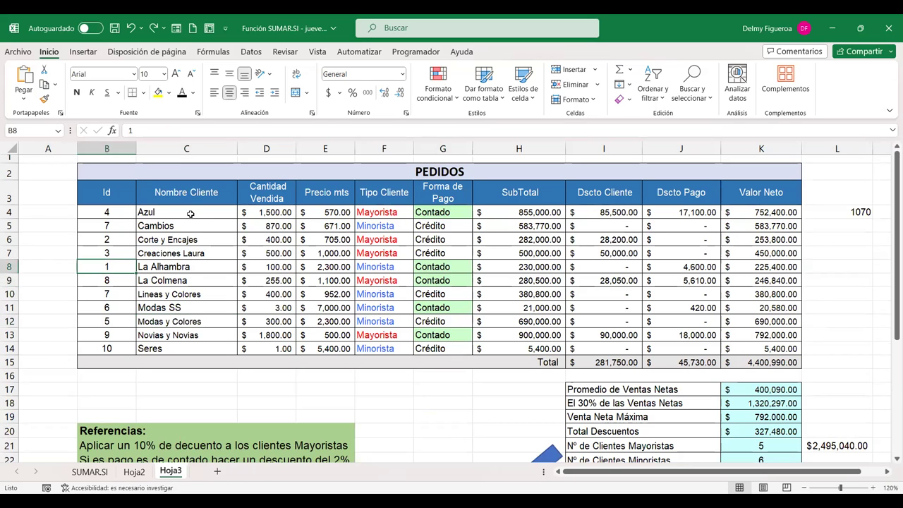
left_click_drag(191, 214, 189, 350)
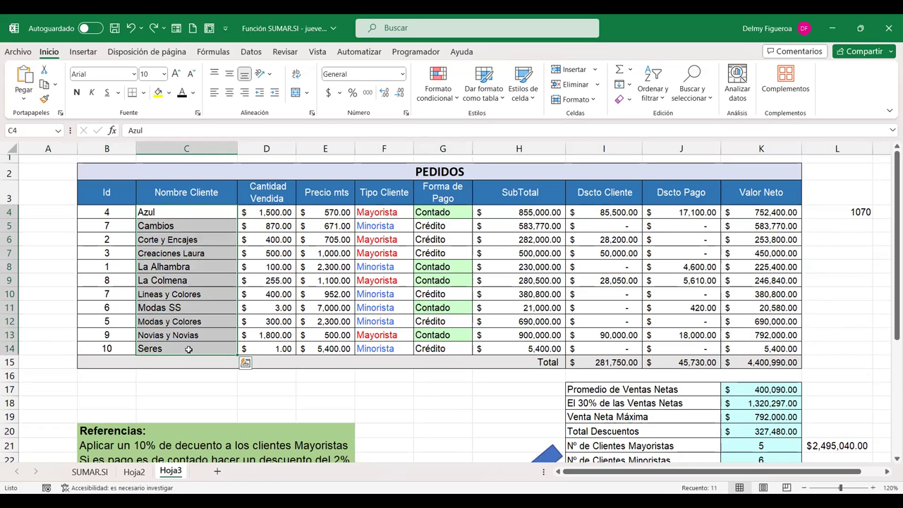
key("ctrl+c")
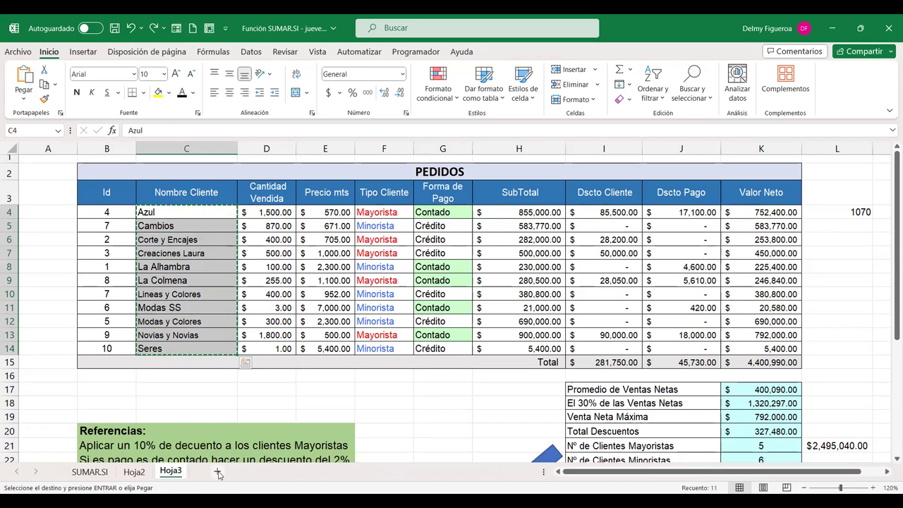
- Paste the client names into a new sheet and insert a blank row above Creaciones Laura
left_click(217, 471)
key("ctrl+v")
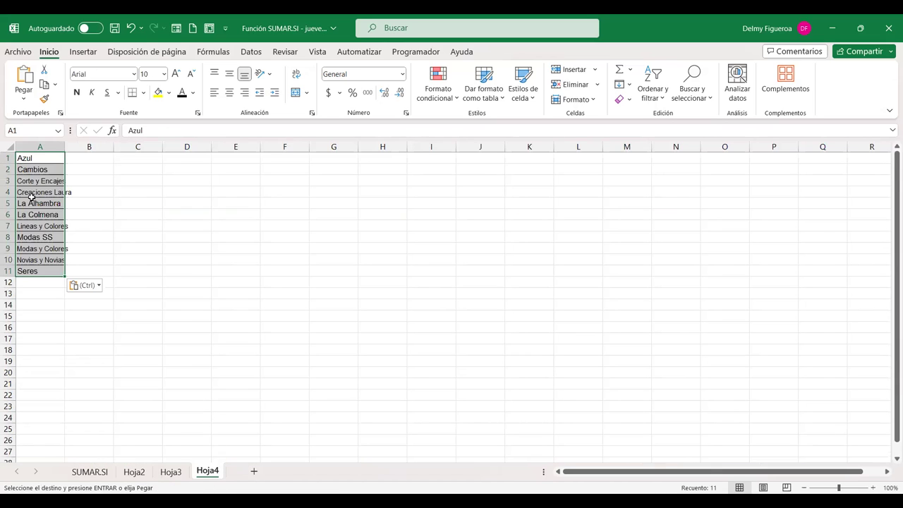
left_click(7, 192)
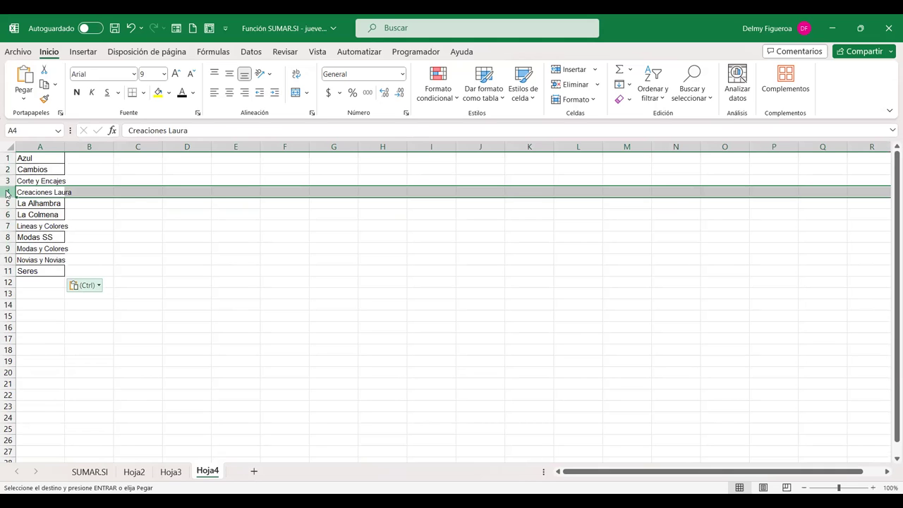
right_click(7, 192)
left_click(50, 312)
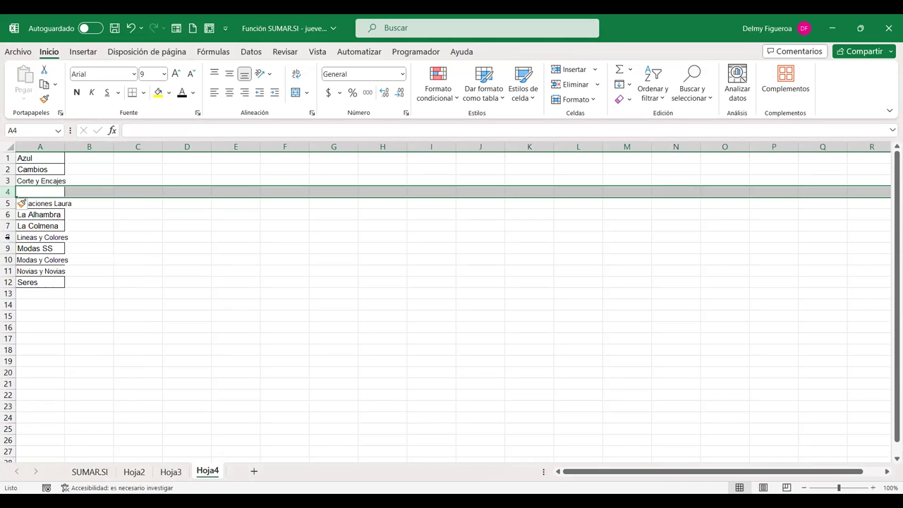
- Insert two blank rows each above Lineas y Colores and Seres, then autofit column A
left_click(8, 237)
key("ctrl+plus")
key("ctrl+plus")
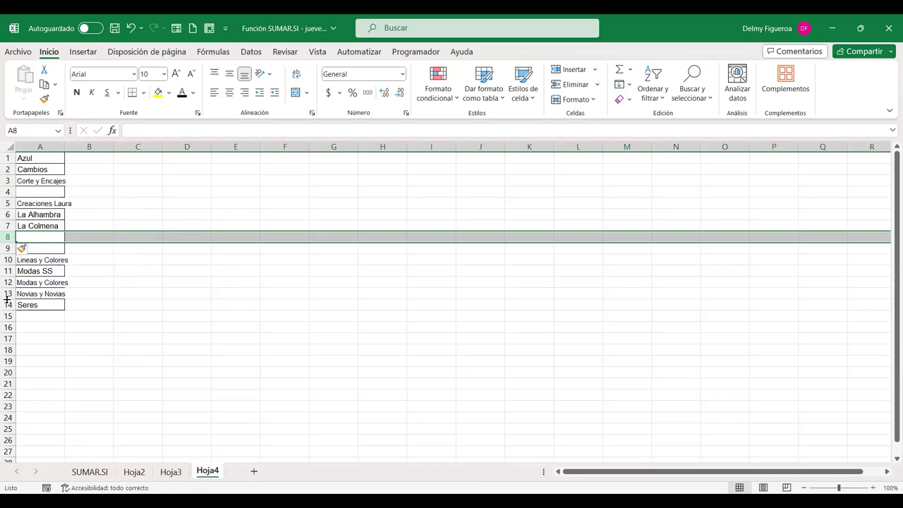
left_click(8, 305)
key("ctrl+plus")
key("ctrl+plus")
left_click(202, 330)
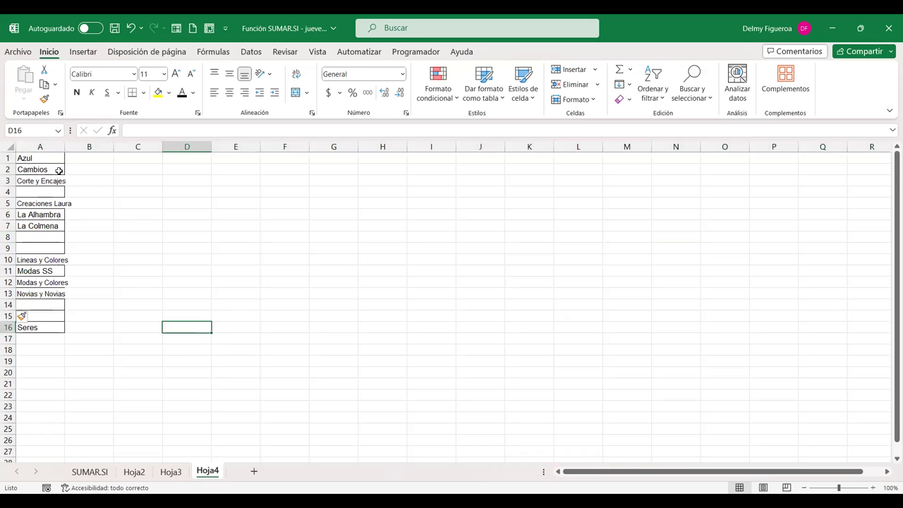
double_click(65, 147)
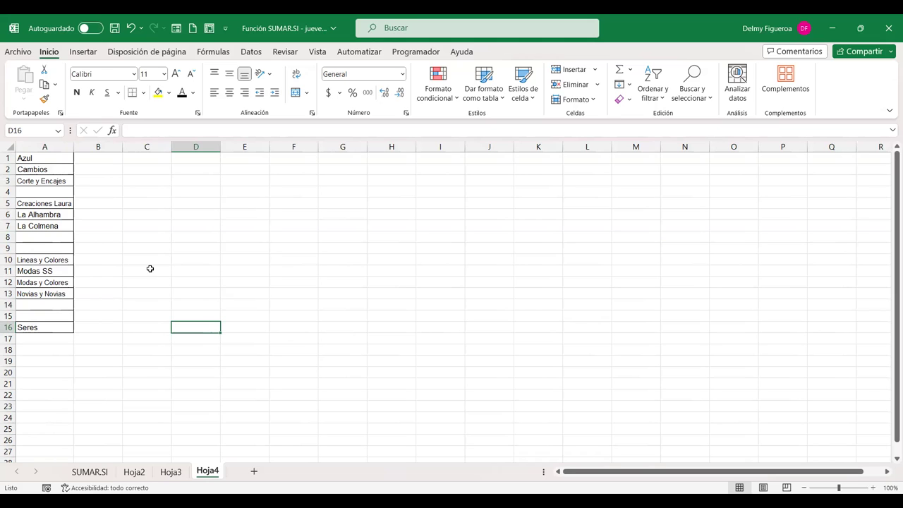
scroll(56, 311, "down", 1)
scroll(53, 316, "down", 6)
scroll(49, 320, "down", 7)
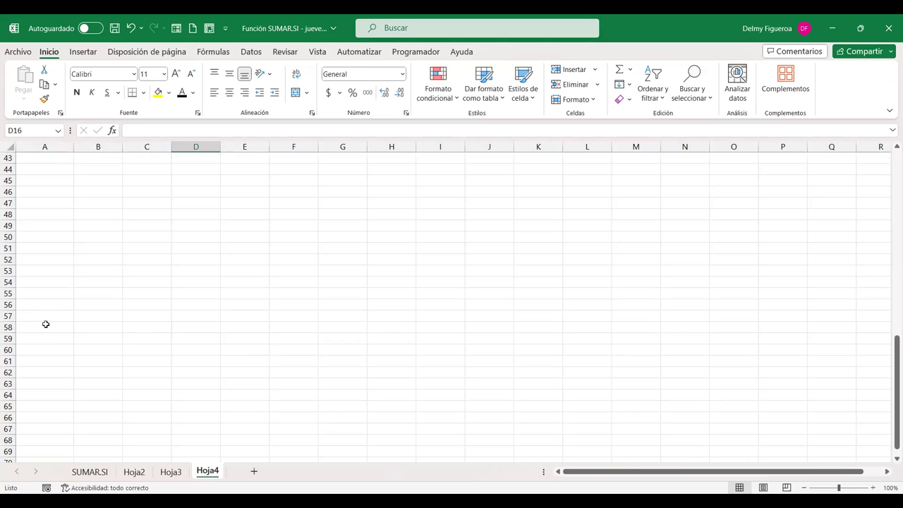
left_click(49, 325)
scroll(45, 327, "down", 5)
left_click(60, 336)
scroll(59, 349, "up", 2)
scroll(59, 349, "up", 7)
scroll(58, 351, "up", 6)
scroll(58, 351, "up", 4)
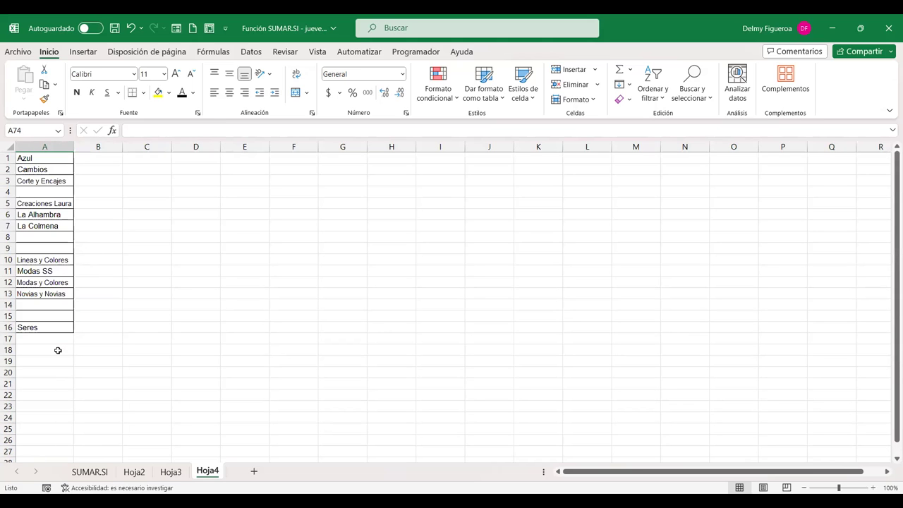
left_click(9, 192)
scroll(8, 196, "down", 2)
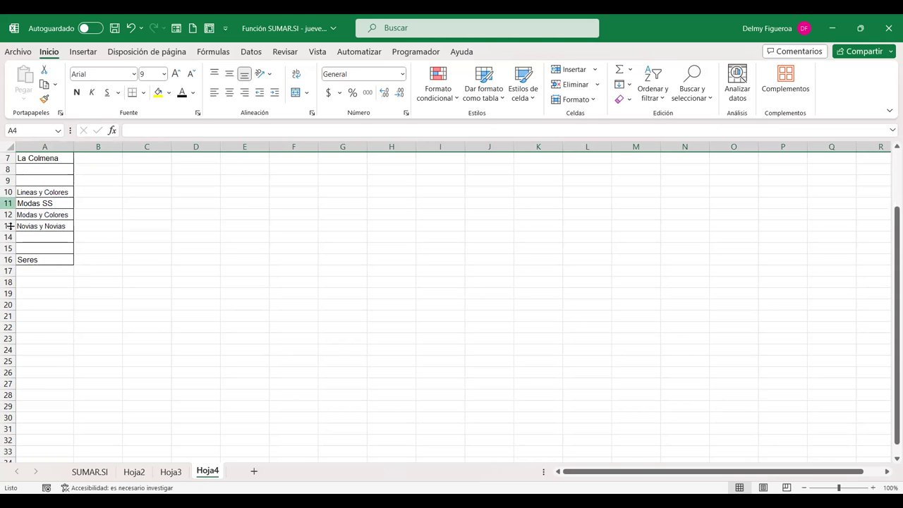
left_click(9, 237)
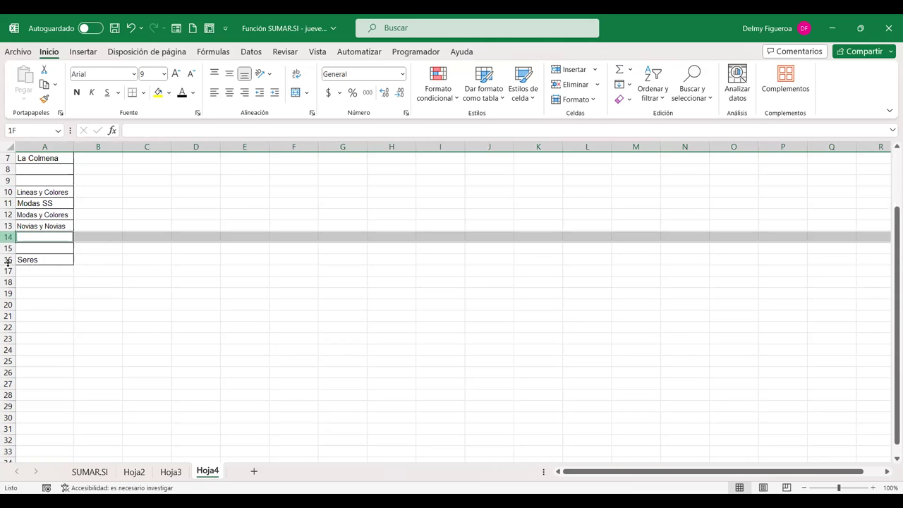
scroll(7, 261, "down", 7)
left_click(8, 323)
scroll(179, 334, "up", 4)
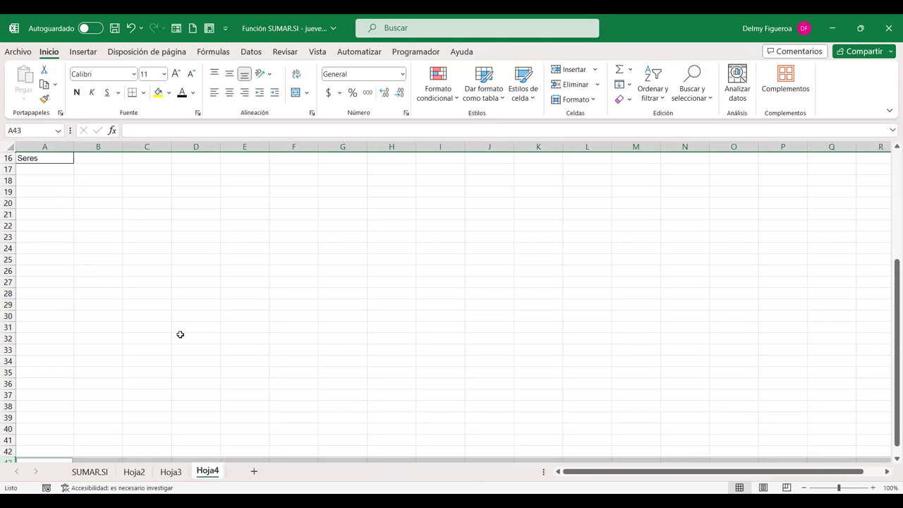
key("ctrl+Home")
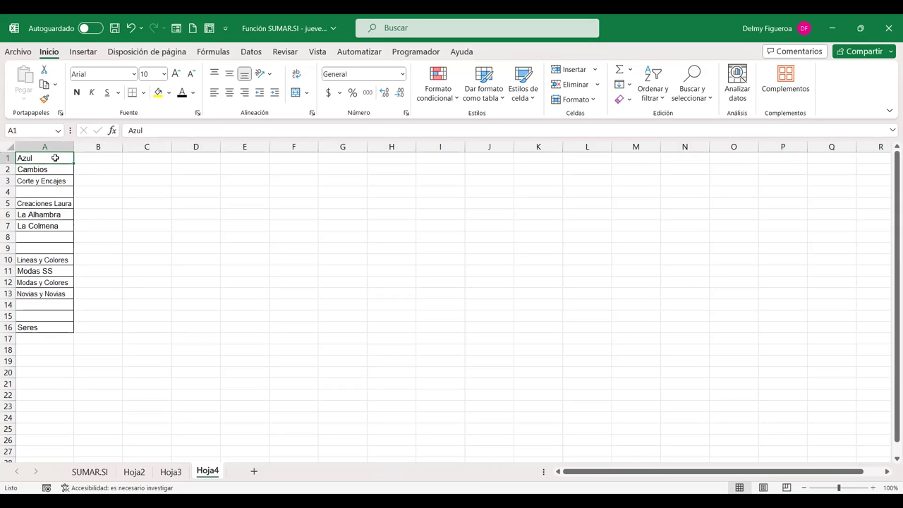
- Select the client list A1:A16 and open Ir a Especial, closing it without choosing
left_click_drag(55, 158, 62, 333)
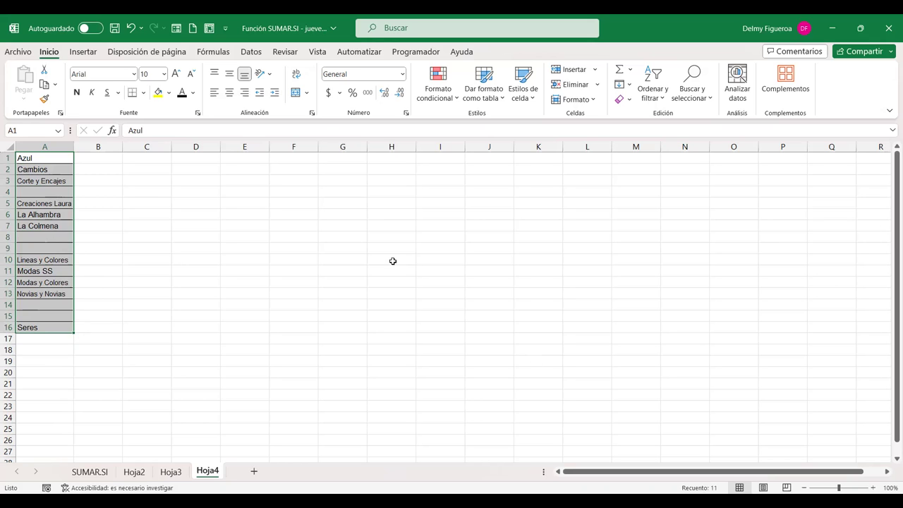
scroll(104, 256, "down", 5)
scroll(105, 256, "up", 5)
scroll(58, 270, "down", 1)
scroll(53, 260, "up", 1)
key("F5")
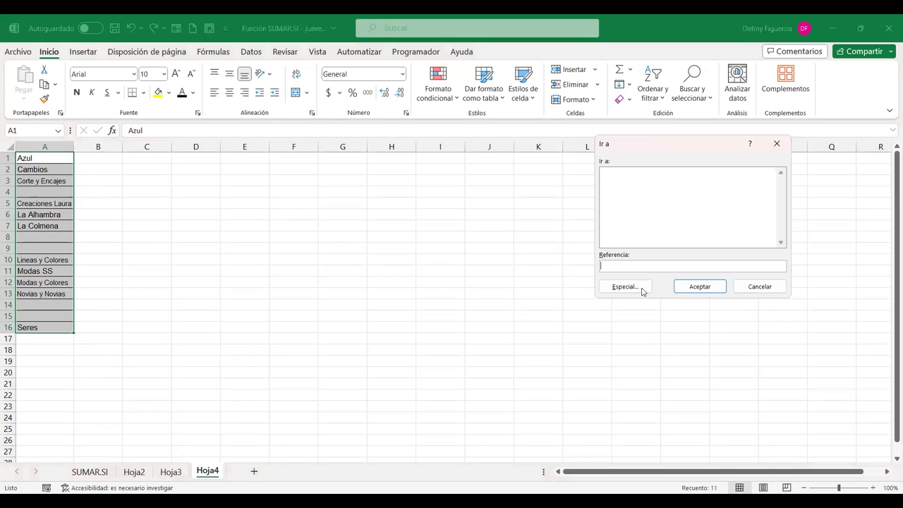
left_click(642, 291)
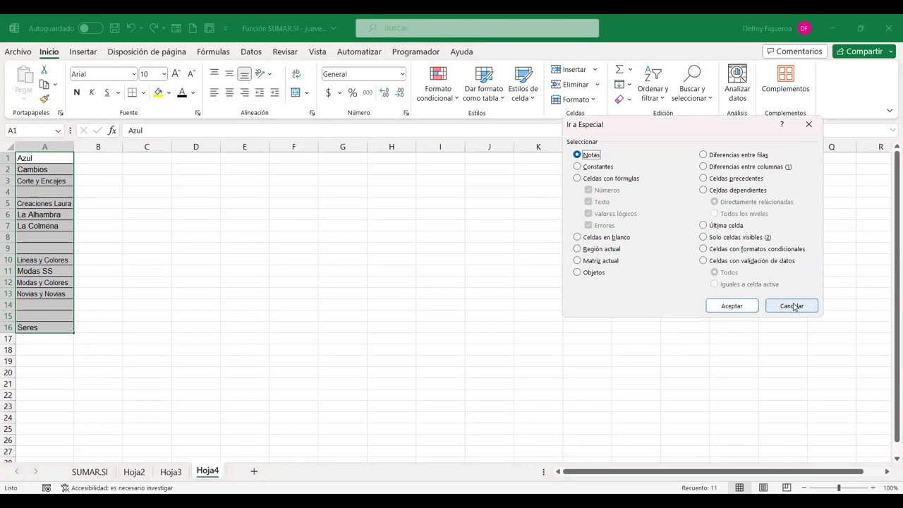
left_click(793, 307)
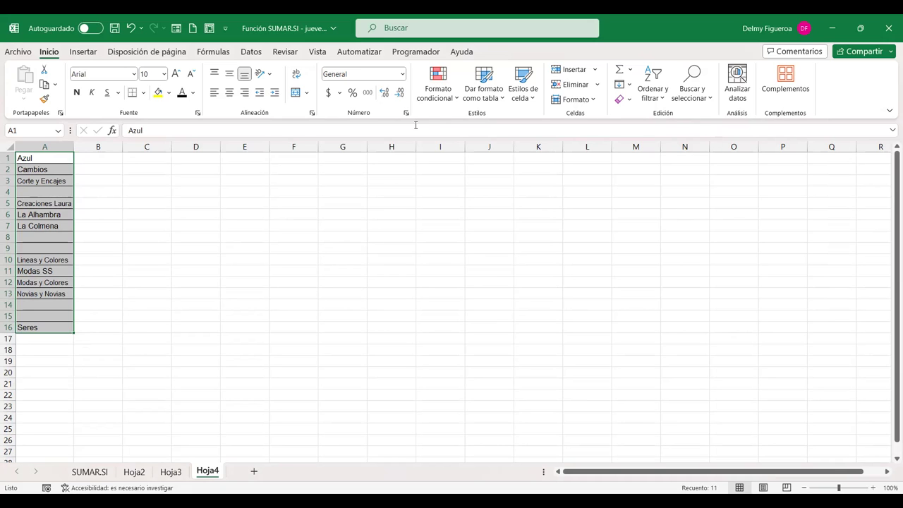
- Use Ir a > Especial with Celdas en blanco to highlight the blank cells in the list
key("F5")
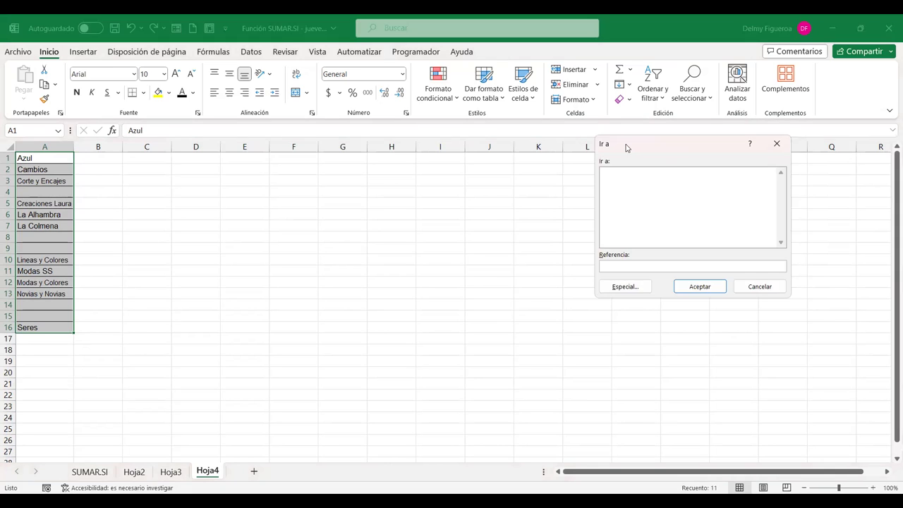
left_click(629, 292)
left_click(627, 287)
left_click(606, 240)
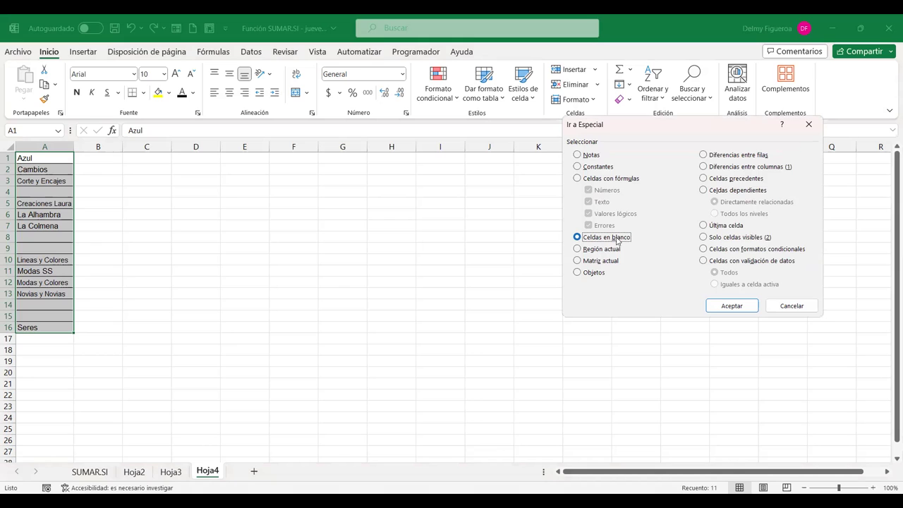
left_click(733, 311)
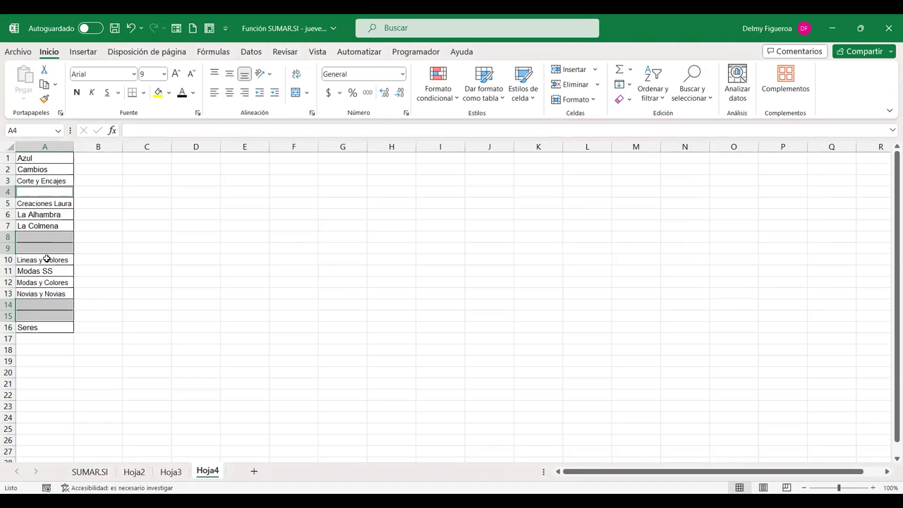
- Delete row 8 alone, then undo it
right_click(7, 237)
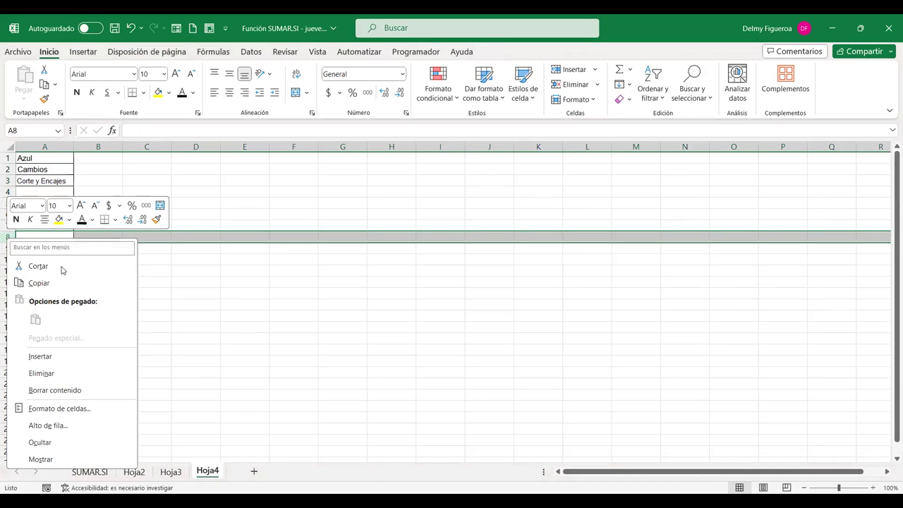
left_click(53, 374)
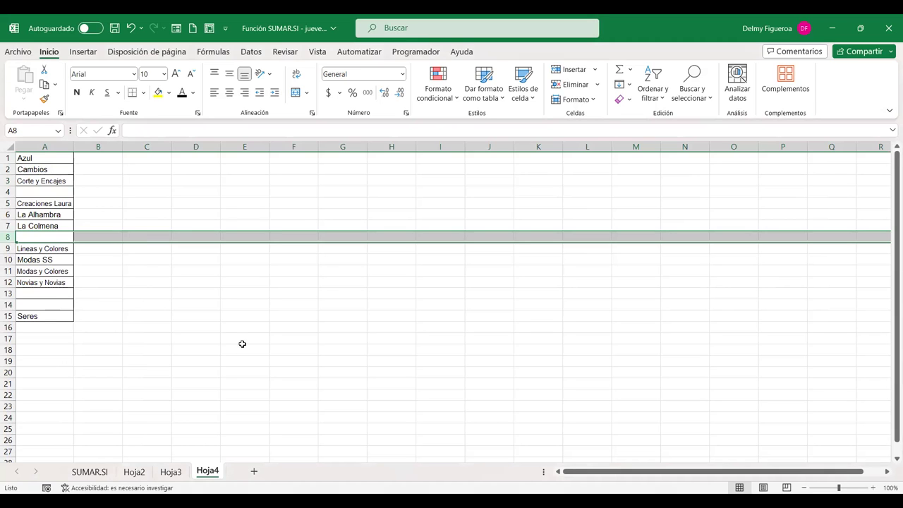
key("ctrl+z")
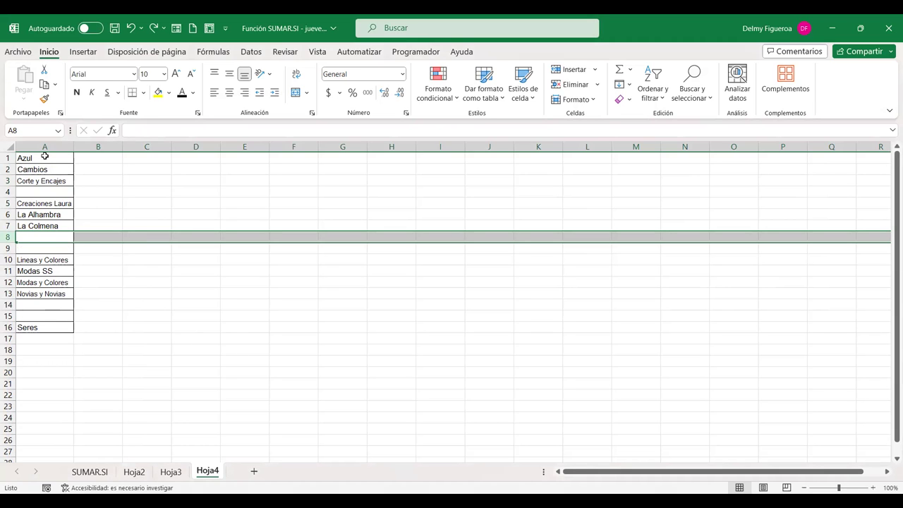
- Reselect A1:A16 and select only its blank cells via Ir a Especial
left_click_drag(42, 157, 50, 332)
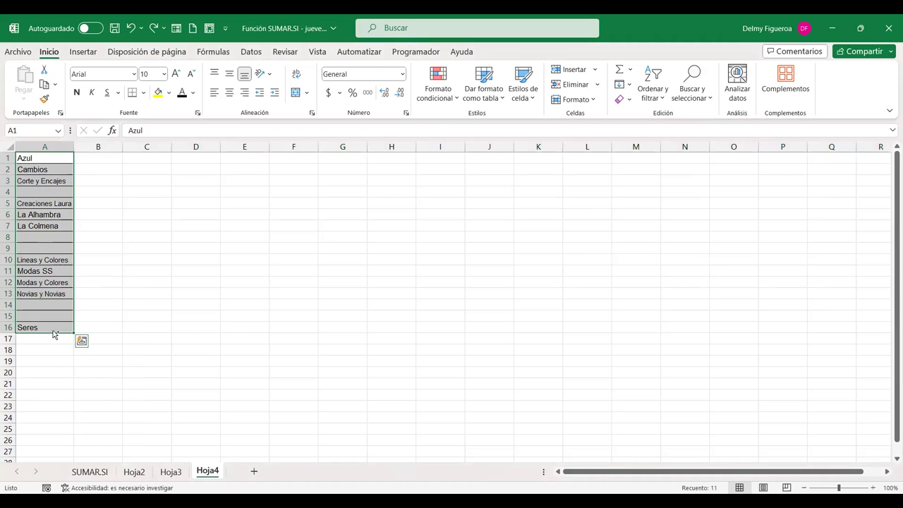
key("F5")
left_click(622, 286)
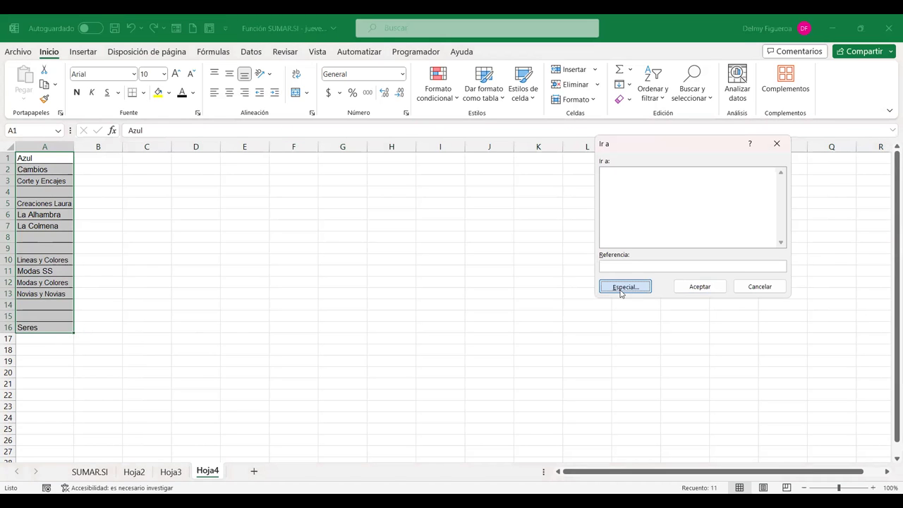
left_click(716, 309)
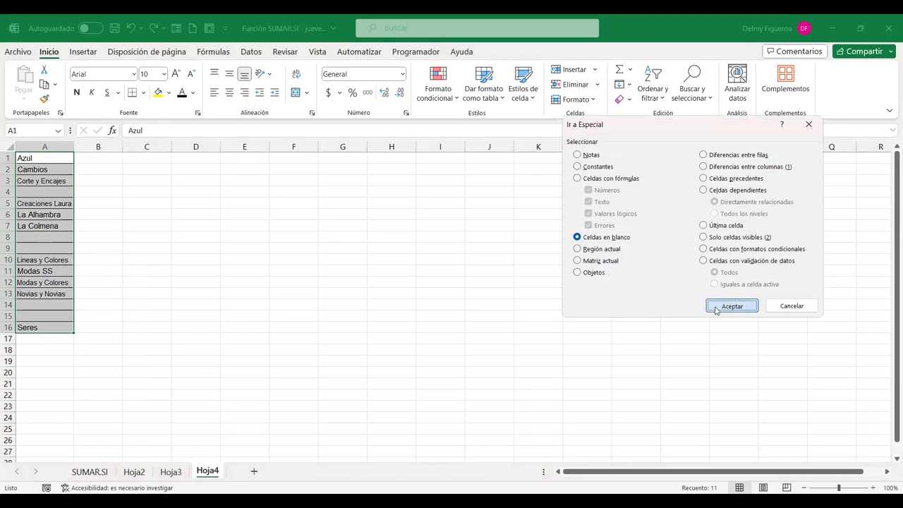
- Delete the entire rows of the selected blank cells with Eliminar > Toda la fila
right_click(38, 242)
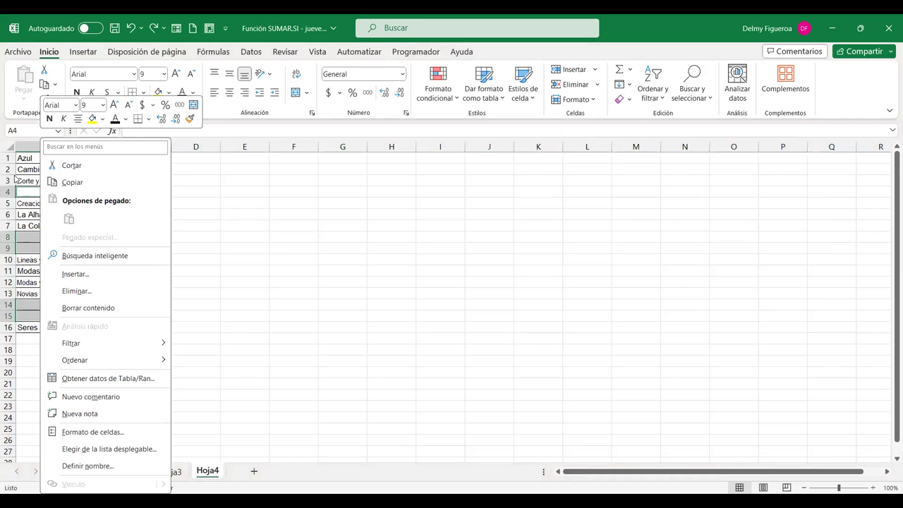
left_click(83, 291)
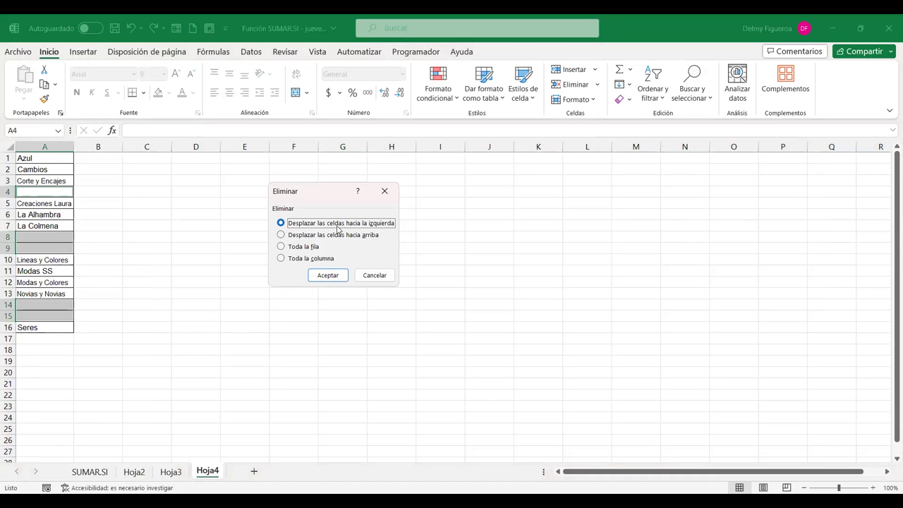
left_click(310, 249)
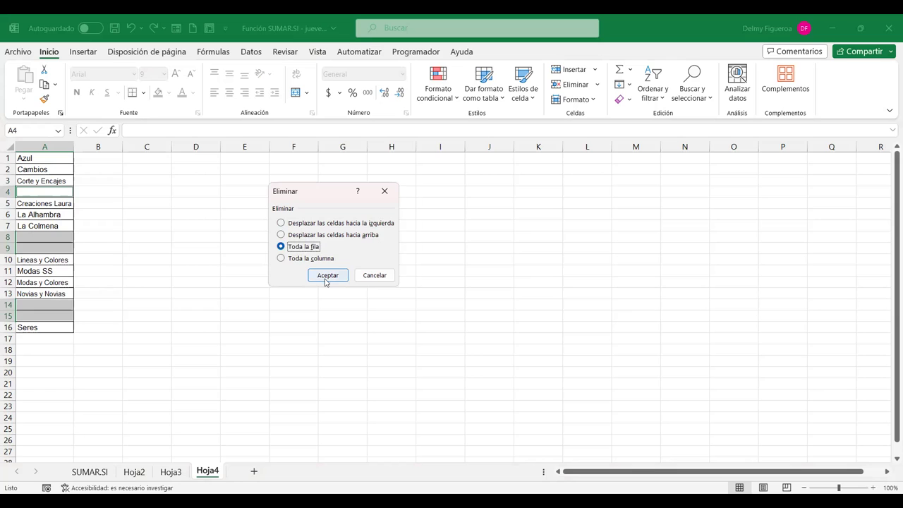
left_click(327, 275)
left_click(173, 262)
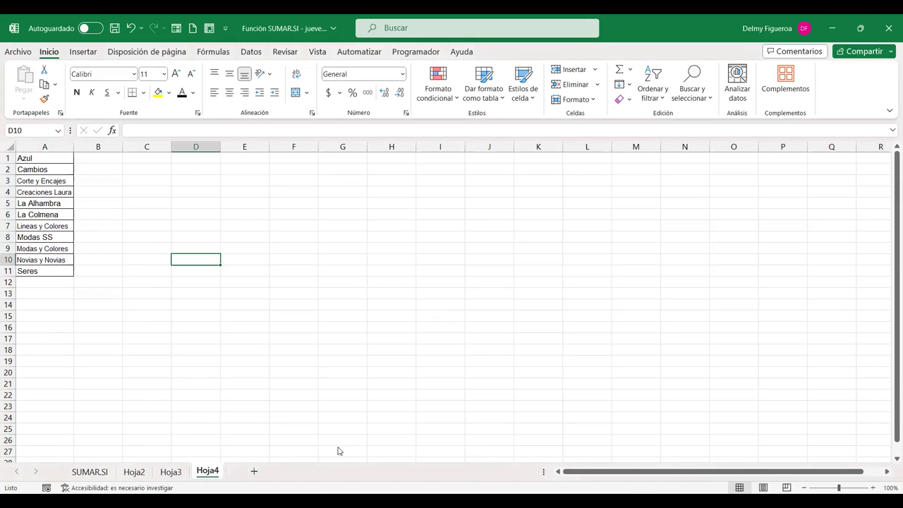
- Go to Hoja3 and review the PEDIDOS table and its summary, ending at cell A1
left_click(170, 472)
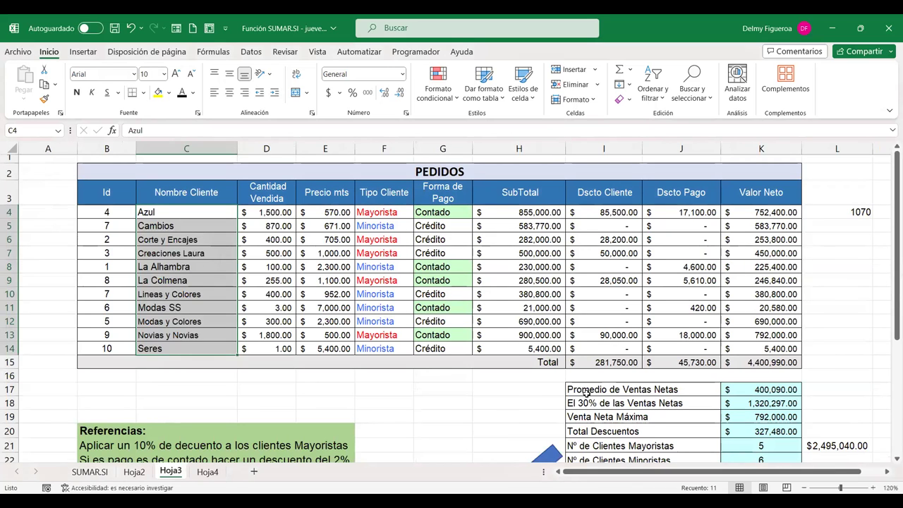
left_click(54, 159)
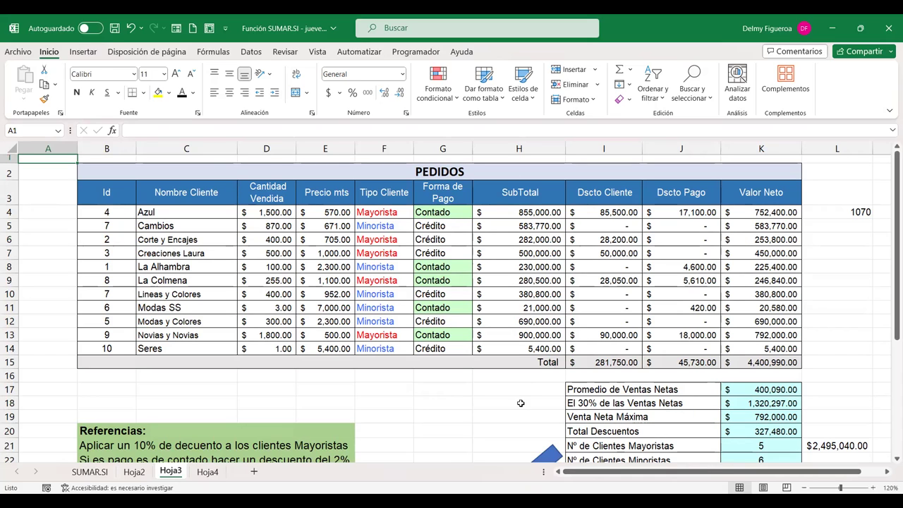
left_click(521, 402)
scroll(521, 387, "down", 2)
scroll(521, 388, "down", 1)
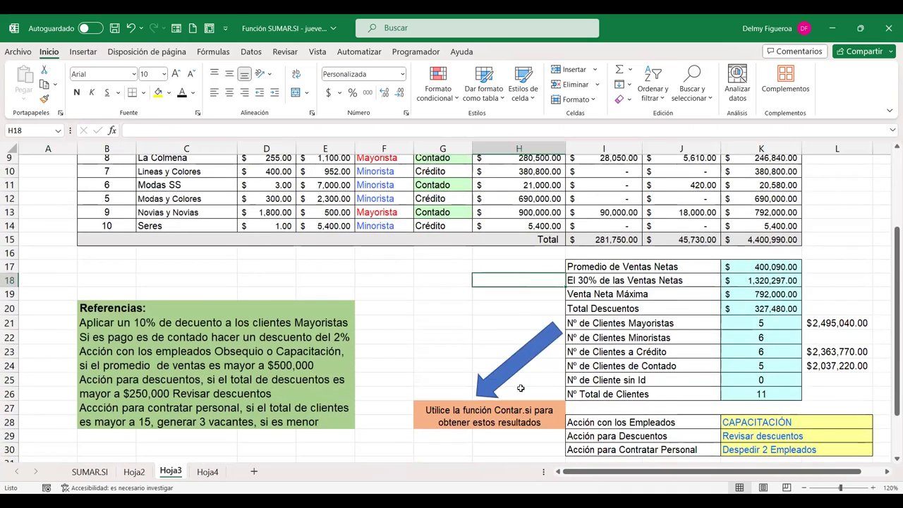
scroll(521, 388, "down", 3)
scroll(520, 388, "up", 6)
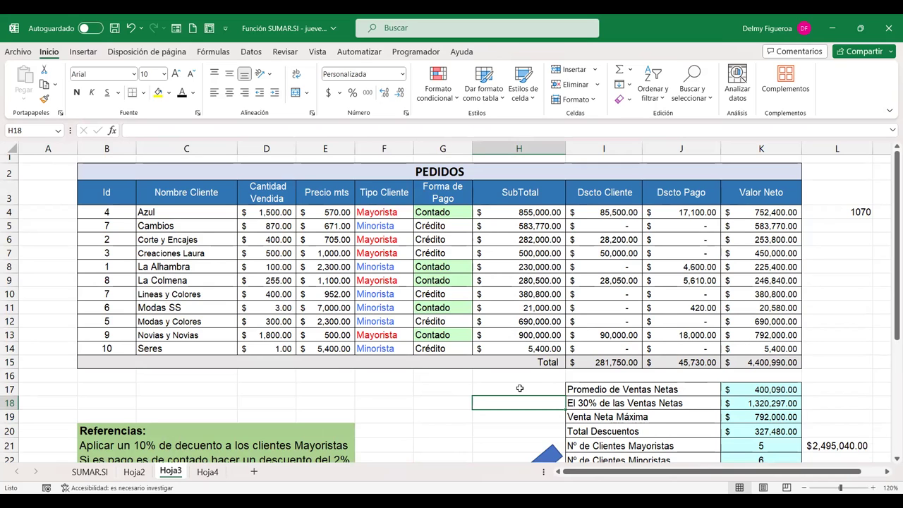
left_click(57, 159)
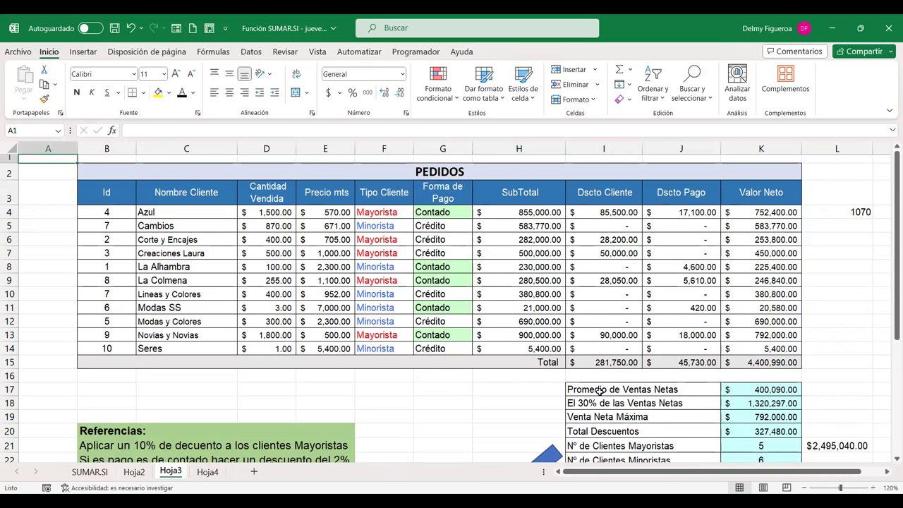